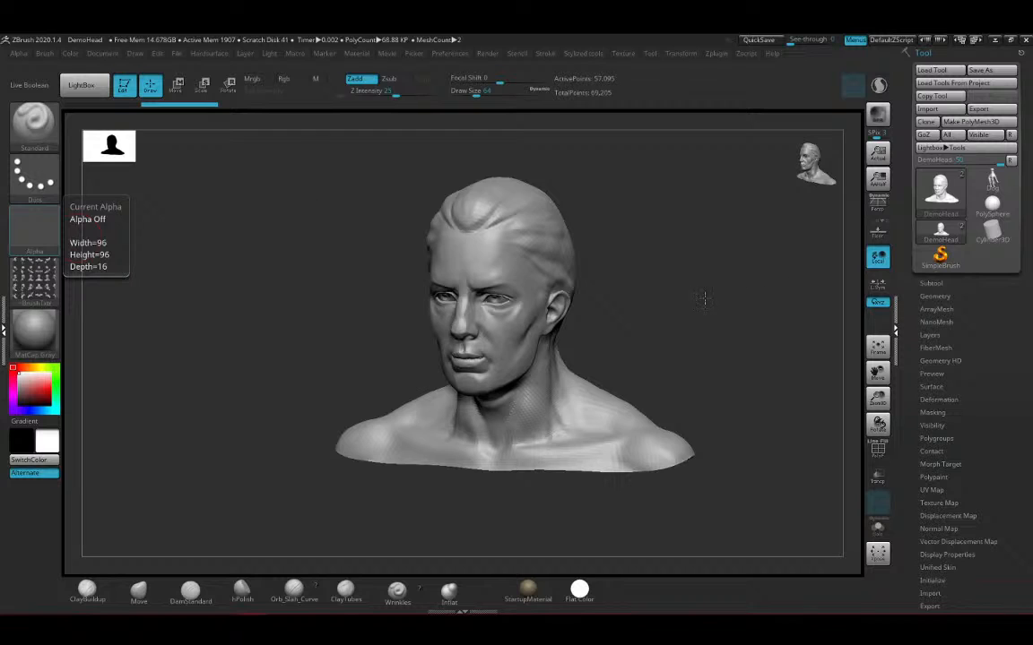
# Switch the active tool from the DemoHead to the Dog model and turn it to a full side view
pyautogui.moveTo(635, 268)
pyautogui.mouseDown()
pyautogui.moveTo(675, 298)
pyautogui.moveTo(694, 277)
pyautogui.moveTo(682, 310)
pyautogui.moveTo(689, 314)
pyautogui.moveTo(726, 311)
pyautogui.moveTo(727, 281)
pyautogui.moveTo(722, 293)
pyautogui.moveTo(675, 294)
pyautogui.moveTo(740, 289)
pyautogui.moveTo(711, 301)
pyautogui.moveTo(645, 269)
pyautogui.mouseUp()
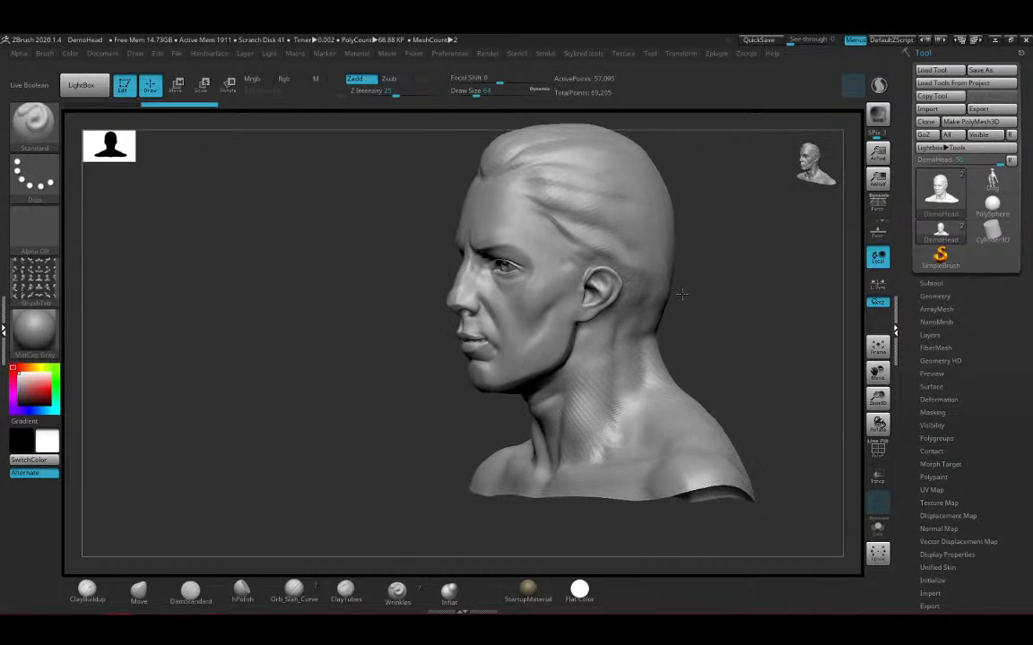
pyautogui.click(984, 182)
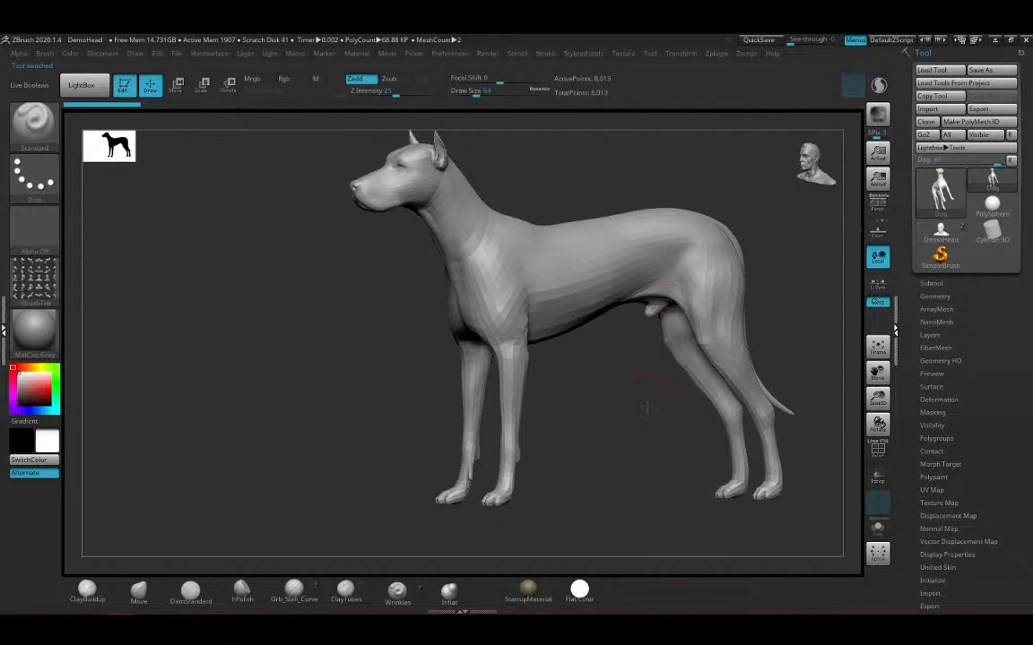
pyautogui.moveTo(657, 441); pyautogui.dragTo(733, 397)
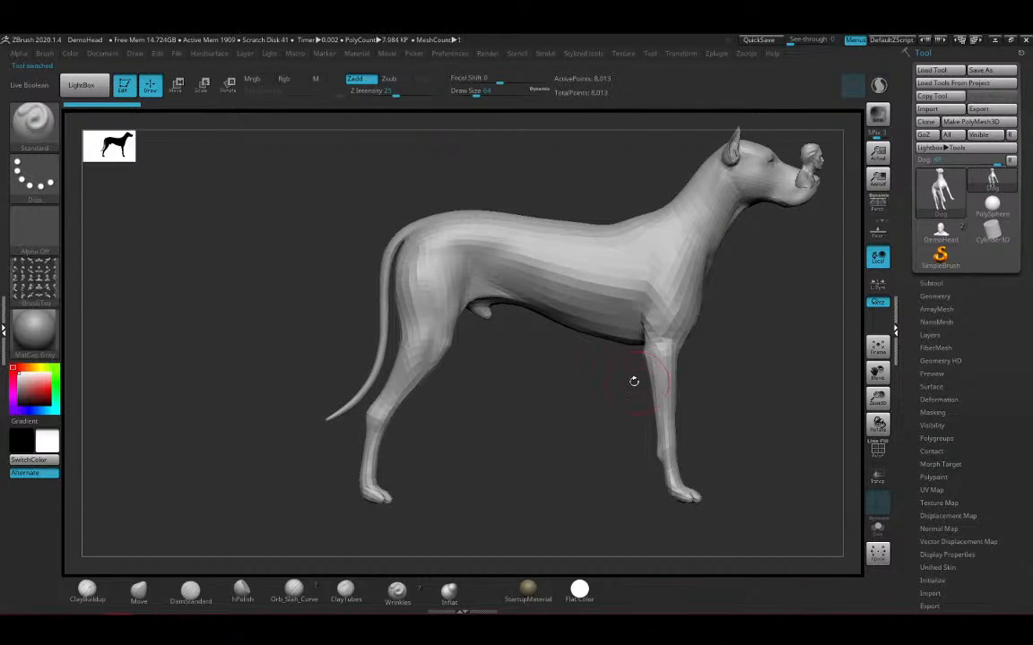
pyautogui.moveTo(517, 356); pyautogui.dragTo(527, 406)
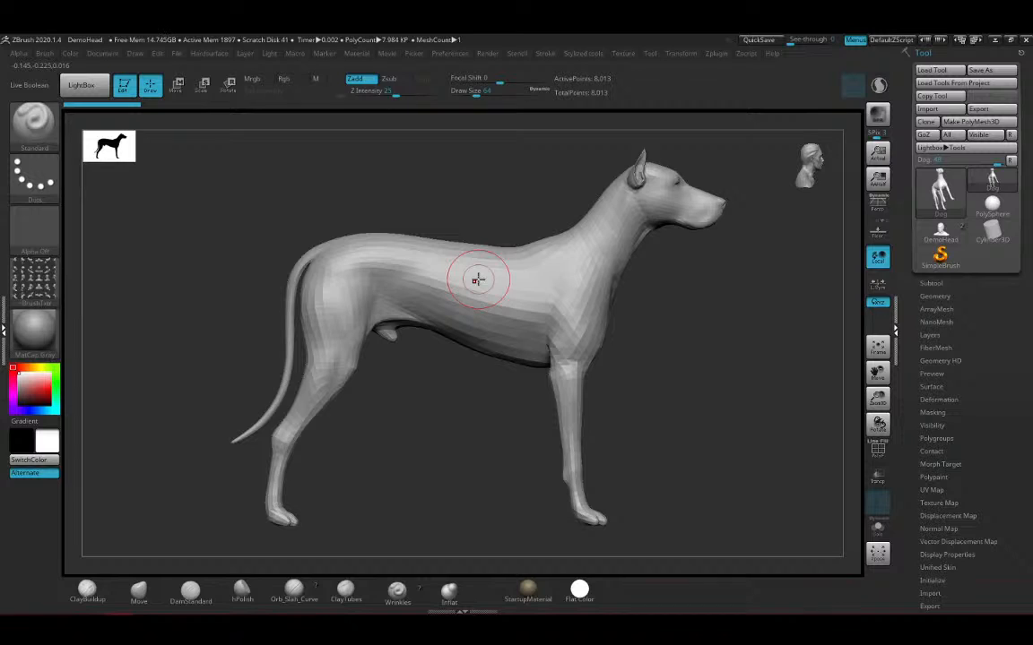
pyautogui.click(929, 283)
pyautogui.click(927, 284)
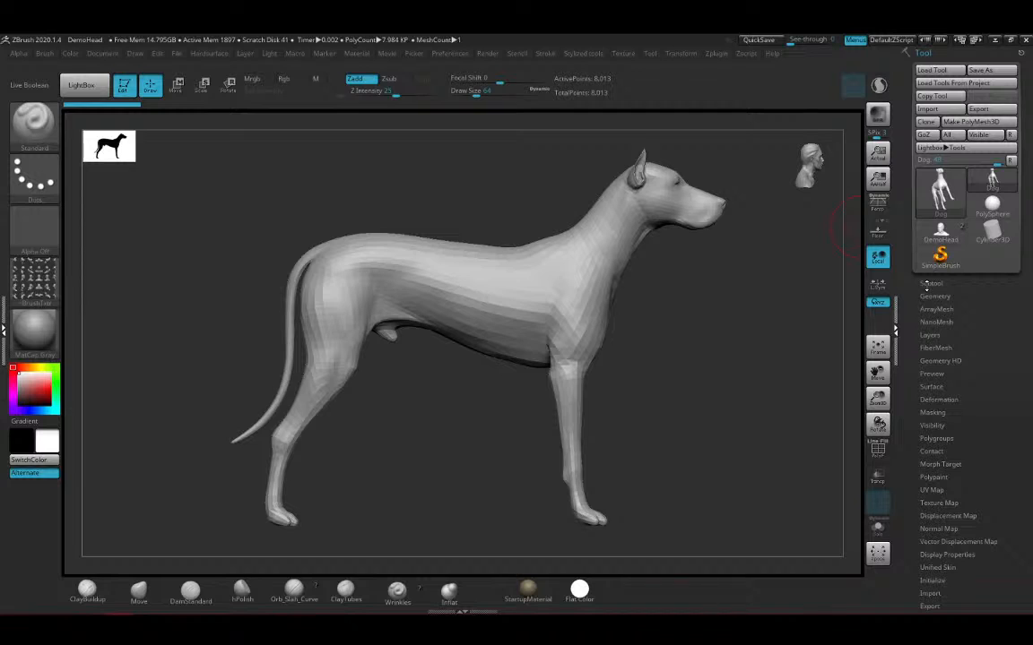
pyautogui.moveTo(705, 214)
pyautogui.mouseDown()
pyautogui.moveTo(717, 297)
pyautogui.moveTo(745, 298)
pyautogui.mouseUp()
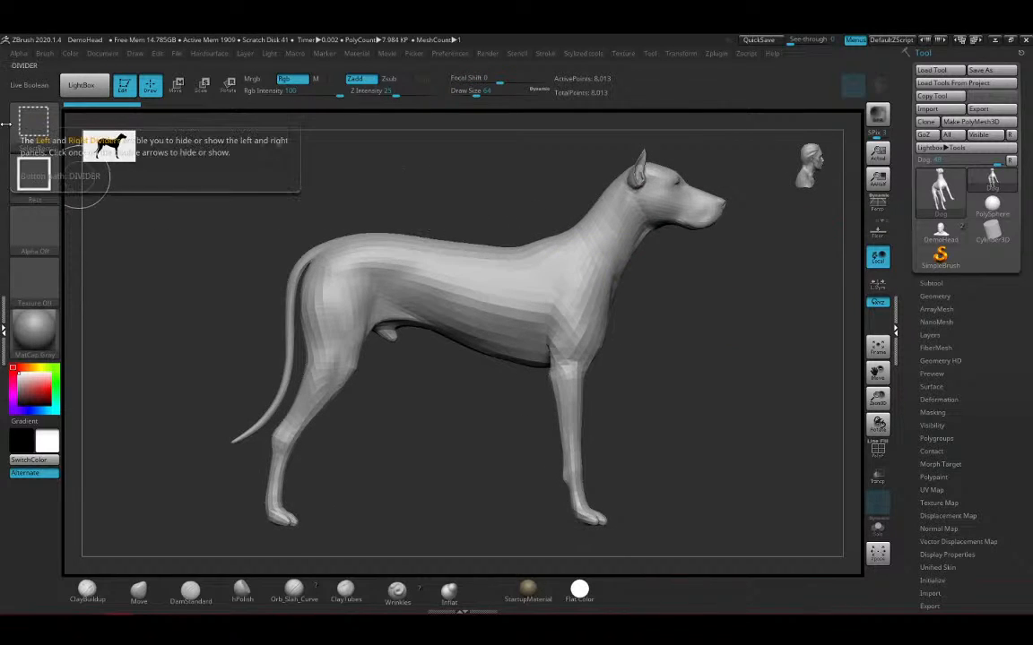
# Choose the TrimCurve brush, try a vertical cut removing the dog's rear half, and undo it
pyautogui.click(33, 119)
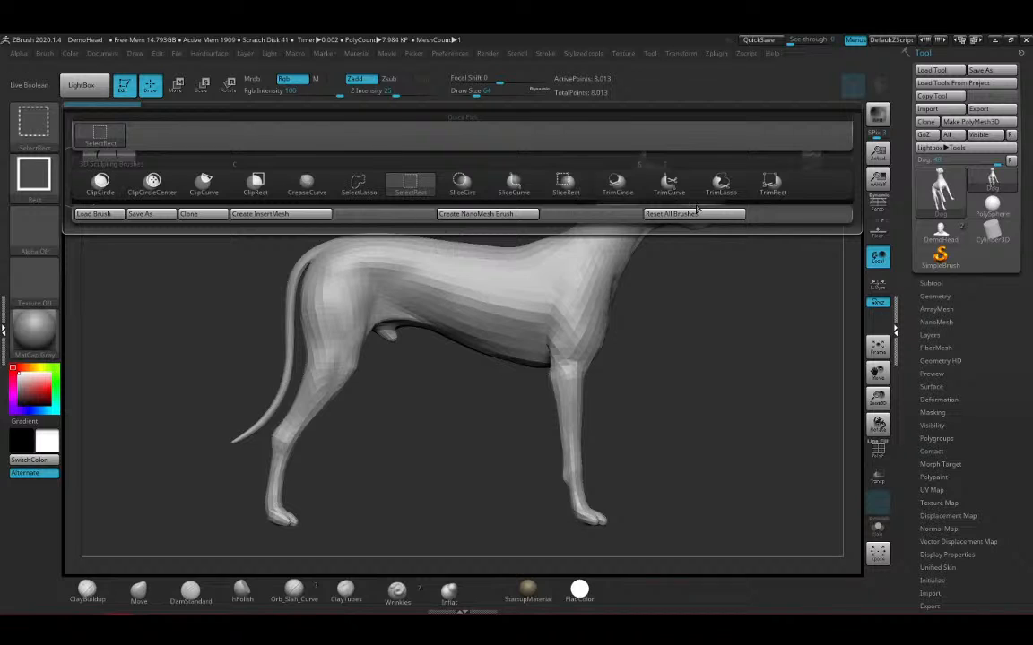
pyautogui.keyDown('ctrl'); pyautogui.keyDown('shift'); pyautogui.click(673, 188); pyautogui.keyUp('shift'); pyautogui.keyUp('ctrl')
pyautogui.keyDown('ctrl'); pyautogui.keyDown('shift'); pyautogui.moveTo(490, 397); pyautogui.dragTo(490, 127); pyautogui.keyUp('shift'); pyautogui.keyUp('ctrl')
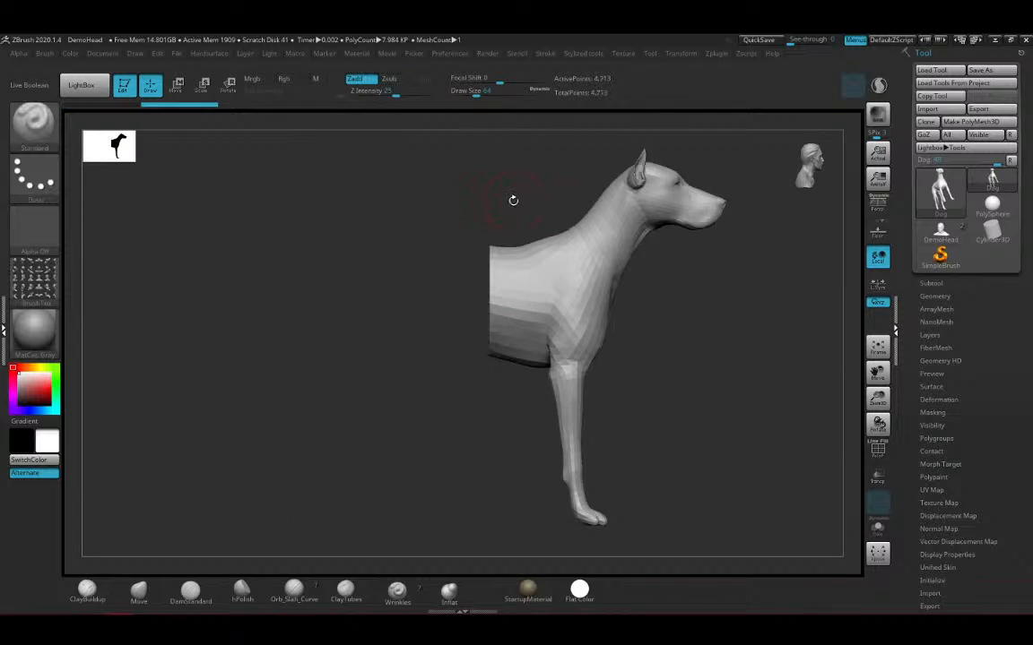
pyautogui.moveTo(512, 200)
pyautogui.mouseDown()
pyautogui.moveTo(605, 204)
pyautogui.moveTo(563, 241)
pyautogui.moveTo(530, 201)
pyautogui.moveTo(740, 362)
pyautogui.mouseUp()
pyautogui.hotkey('ctrl', 'z')
pyautogui.moveTo(703, 325)
pyautogui.mouseDown()
pyautogui.moveTo(666, 340)
pyautogui.moveTo(721, 302)
pyautogui.mouseUp()
pyautogui.hotkey('ctrl', 'z')
# Try short angled trim cuts around the dog's legs, including one through the front legs, and undo them
pyautogui.moveTo(452, 411)
pyautogui.keyDown('ctrl'); pyautogui.keyDown('shift'); pyautogui.mouseDown()
pyautogui.moveTo(701, 411)
pyautogui.moveTo(685, 453)
pyautogui.moveTo(682, 428)
pyautogui.moveTo(428, 418)
pyautogui.mouseUp(); pyautogui.keyUp('shift'); pyautogui.keyUp('ctrl')
pyautogui.hotkey('ctrl', 'z')
pyautogui.hotkey('ctrl', 'z')
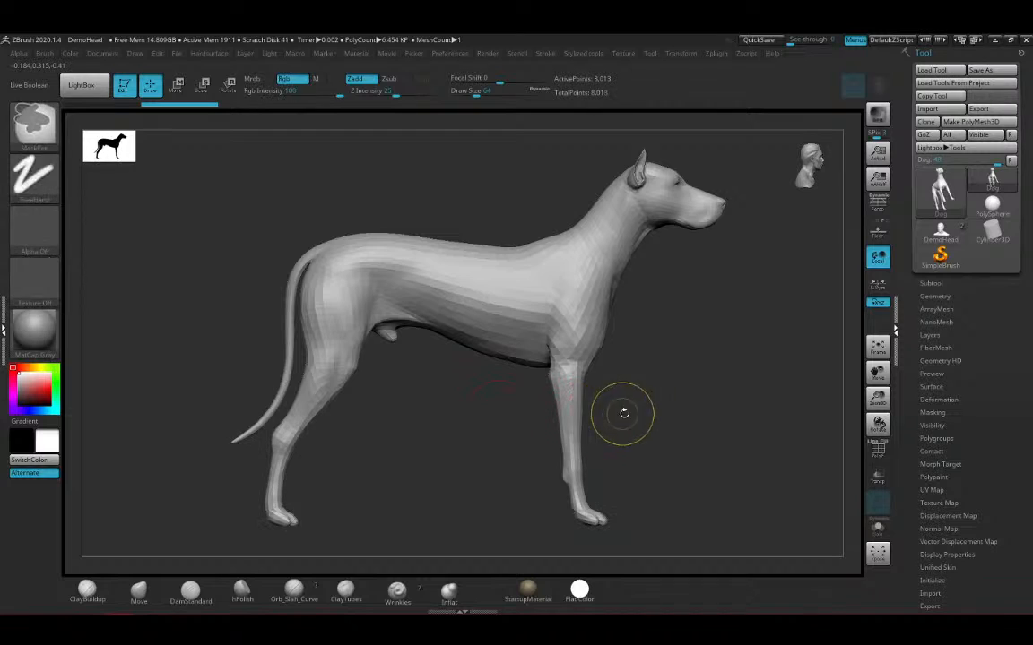
pyautogui.moveTo(624, 413)
pyautogui.keyDown('ctrl'); pyautogui.keyDown('shift'); pyautogui.mouseDown()
pyautogui.moveTo(502, 415)
pyautogui.moveTo(392, 542)
pyautogui.moveTo(641, 341)
pyautogui.moveTo(662, 267)
pyautogui.moveTo(661, 355)
pyautogui.mouseUp(); pyautogui.keyUp('shift'); pyautogui.keyUp('ctrl')
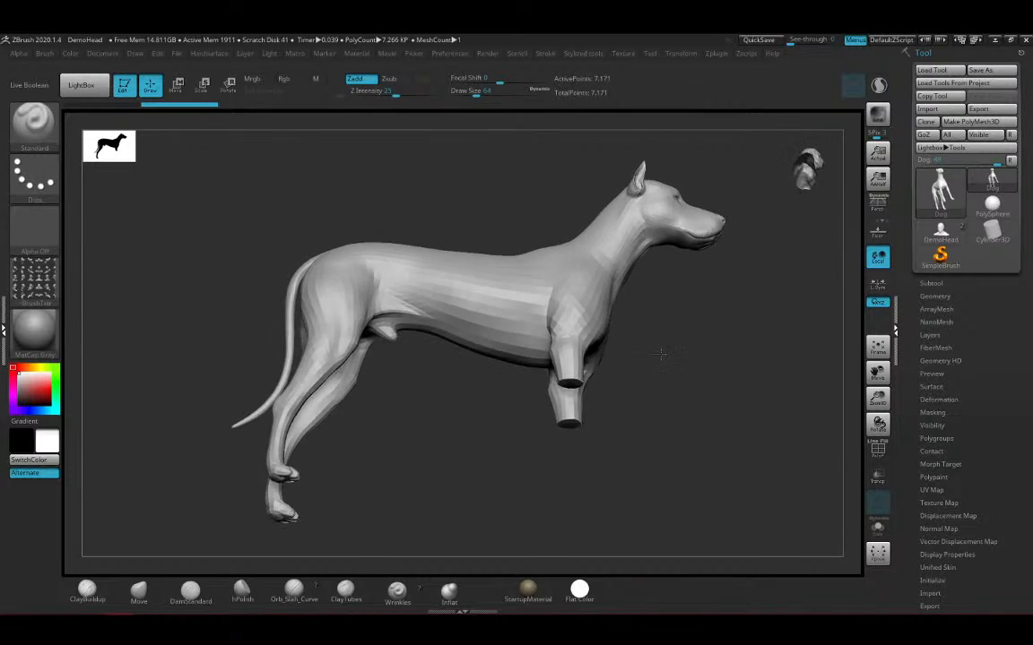
pyautogui.hotkey('ctrl', 'z')
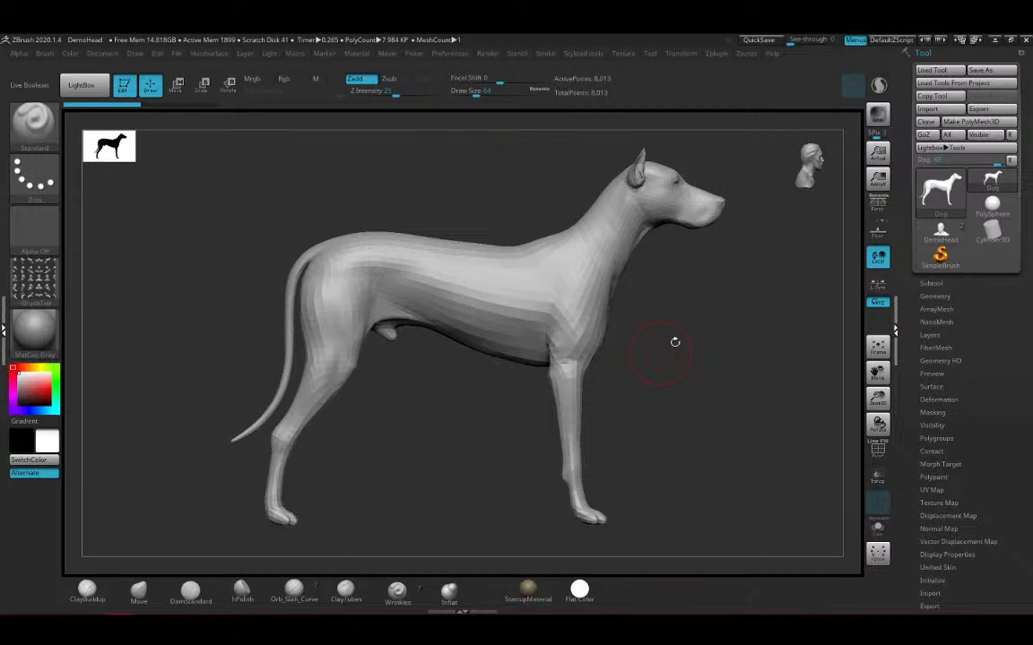
# Load the Nickz_humanMaleAverage human model from the LightBox tool library
pyautogui.click(52, 273)
pyautogui.click(953, 195)
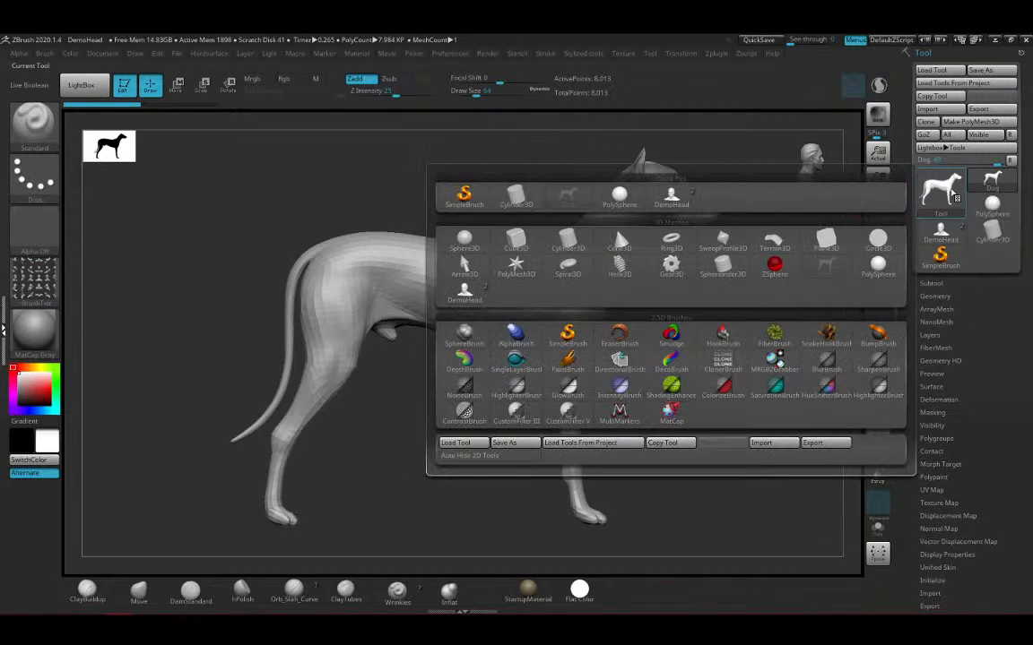
pyautogui.click(79, 86)
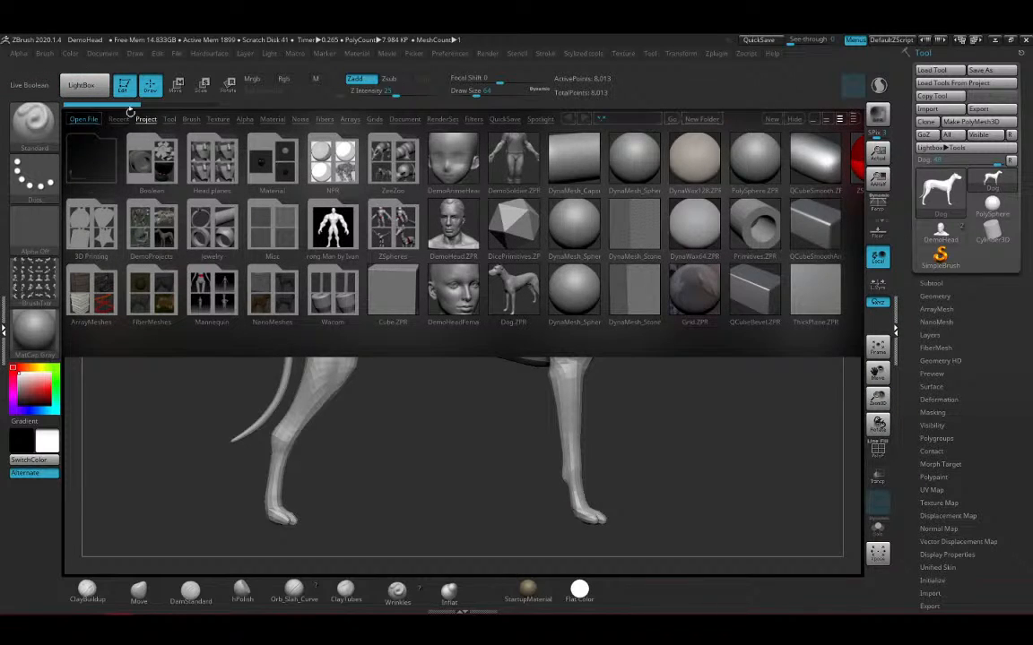
pyautogui.click(165, 119)
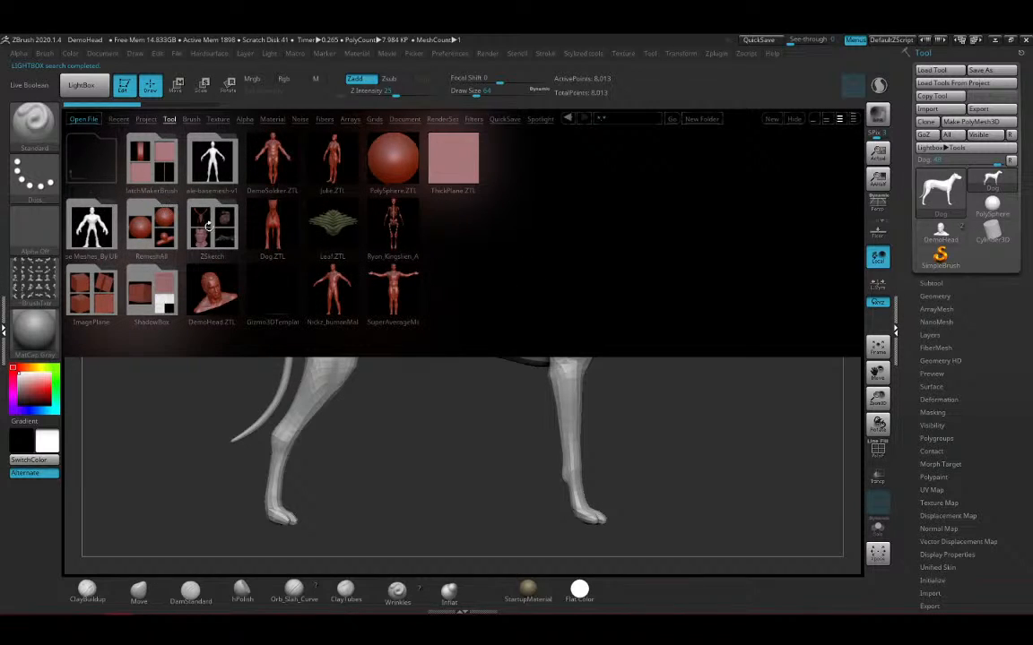
pyautogui.doubleClick(332, 287)
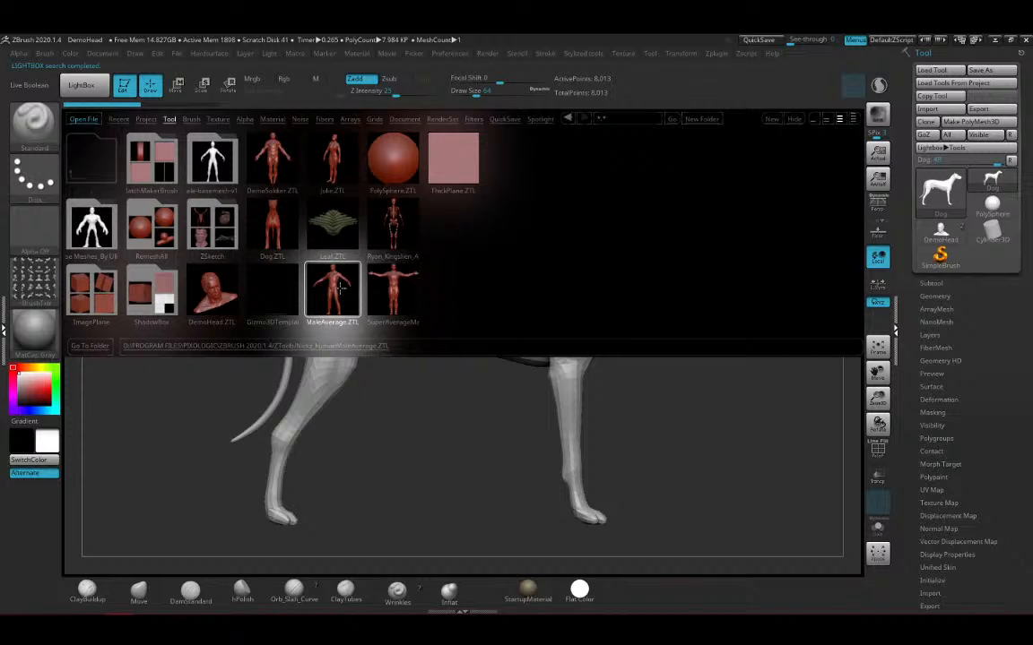
pyautogui.click(80, 84)
pyautogui.moveTo(582, 266); pyautogui.dragTo(596, 306)
# Turn the current texture off and try a horizontal trim across the human figure's hips
pyautogui.click(35, 278)
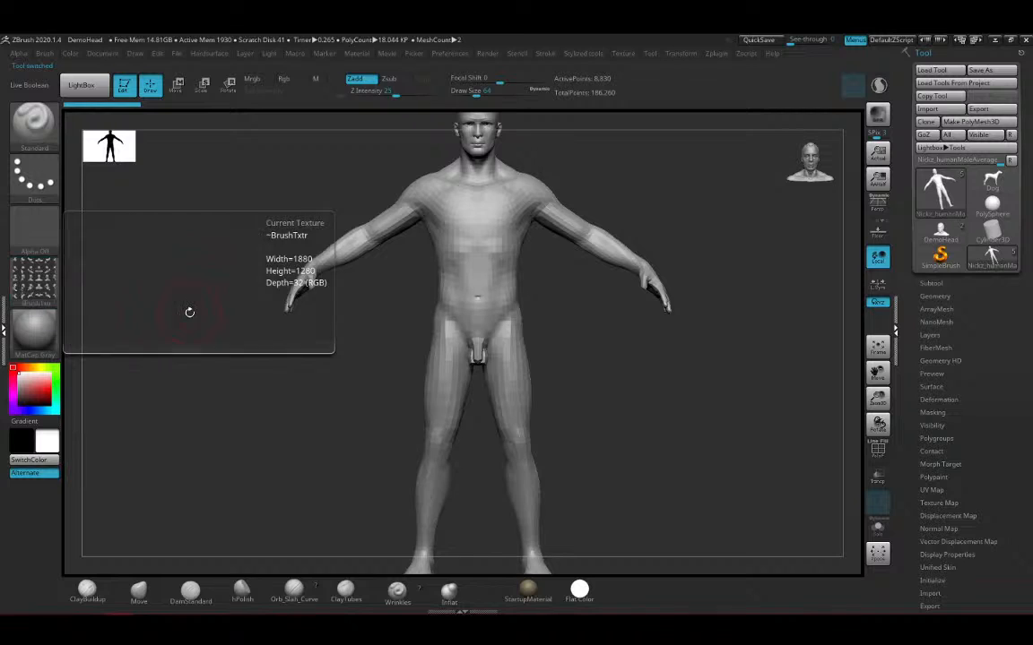
pyautogui.moveTo(682, 392); pyautogui.dragTo(699, 417)
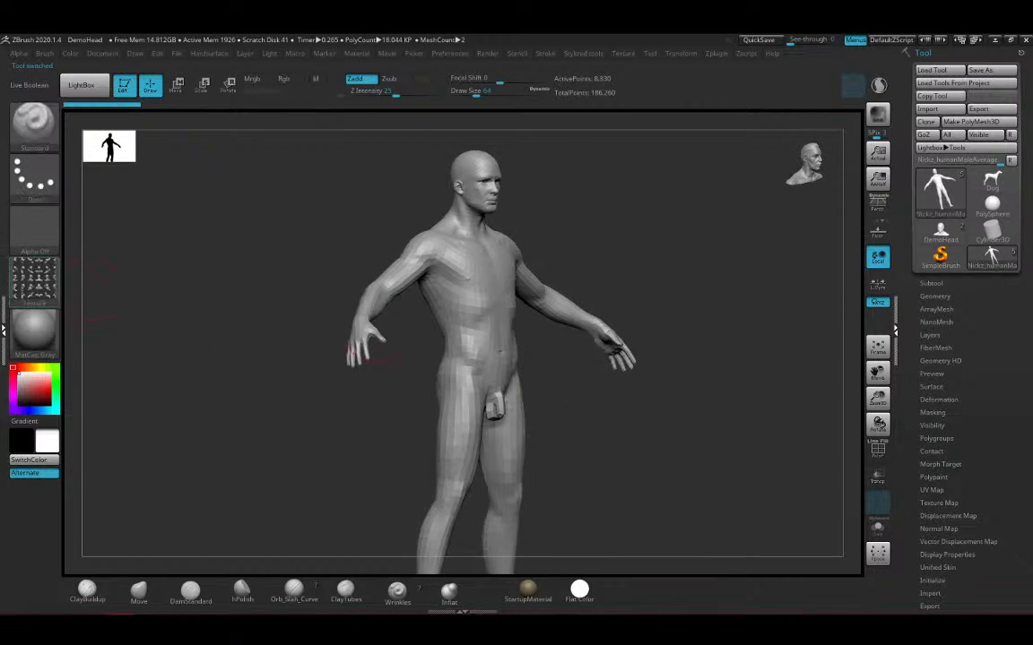
pyautogui.click(34, 278)
pyautogui.moveTo(284, 288); pyautogui.dragTo(309, 289)
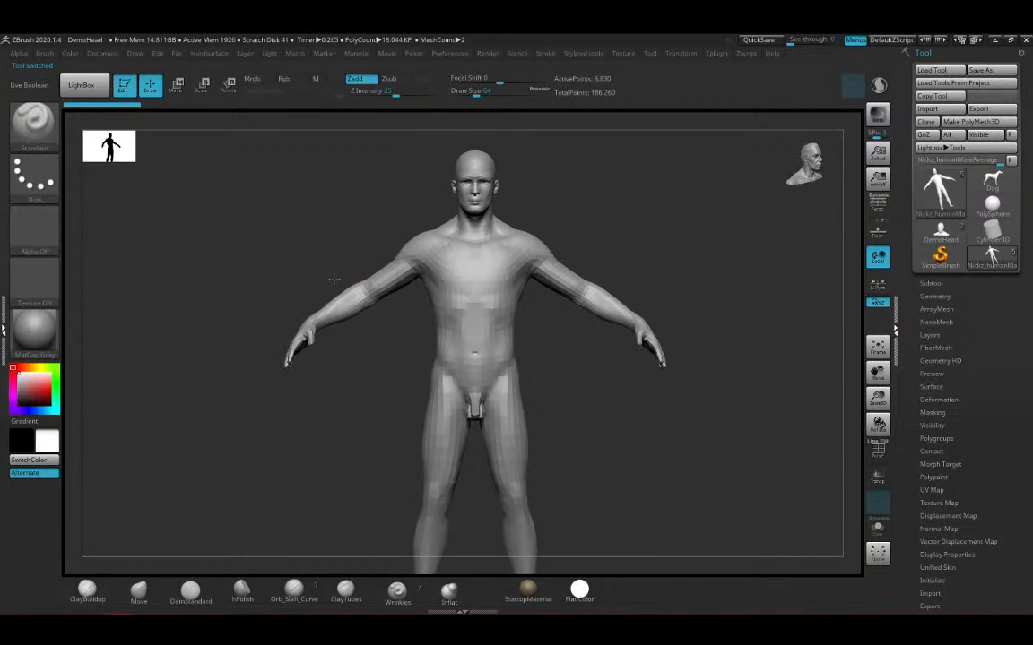
pyautogui.keyDown('ctrl'); pyautogui.keyDown('shift'); pyautogui.moveTo(330, 368); pyautogui.dragTo(574, 366); pyautogui.keyUp('shift'); pyautogui.keyUp('ctrl')
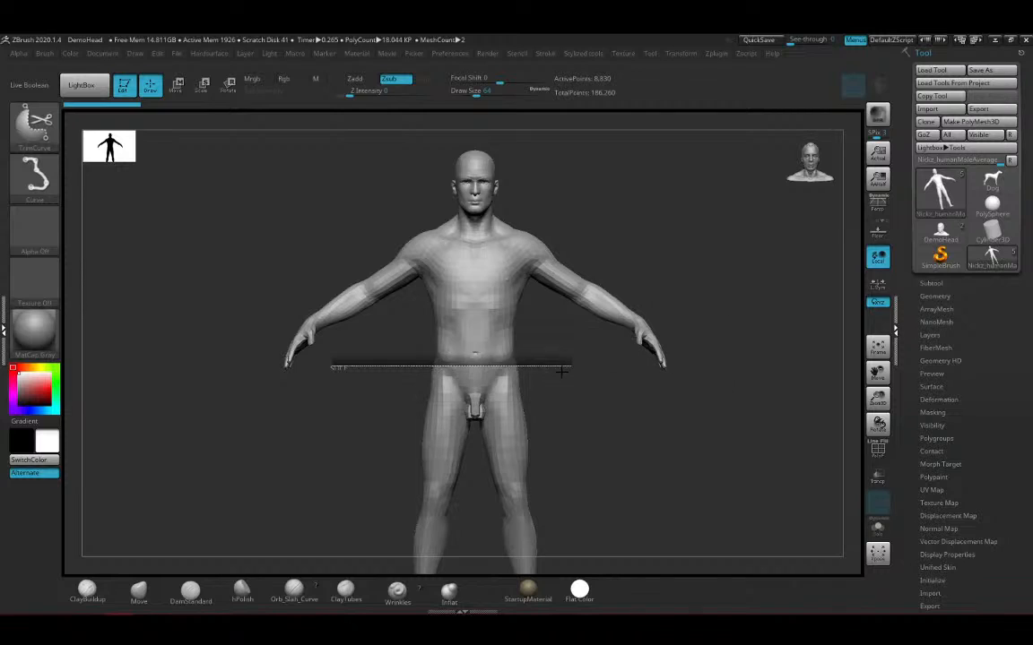
# Merge the human model's visible subtools into one tool with Weld on and switch to the merged tool
pyautogui.click(933, 283)
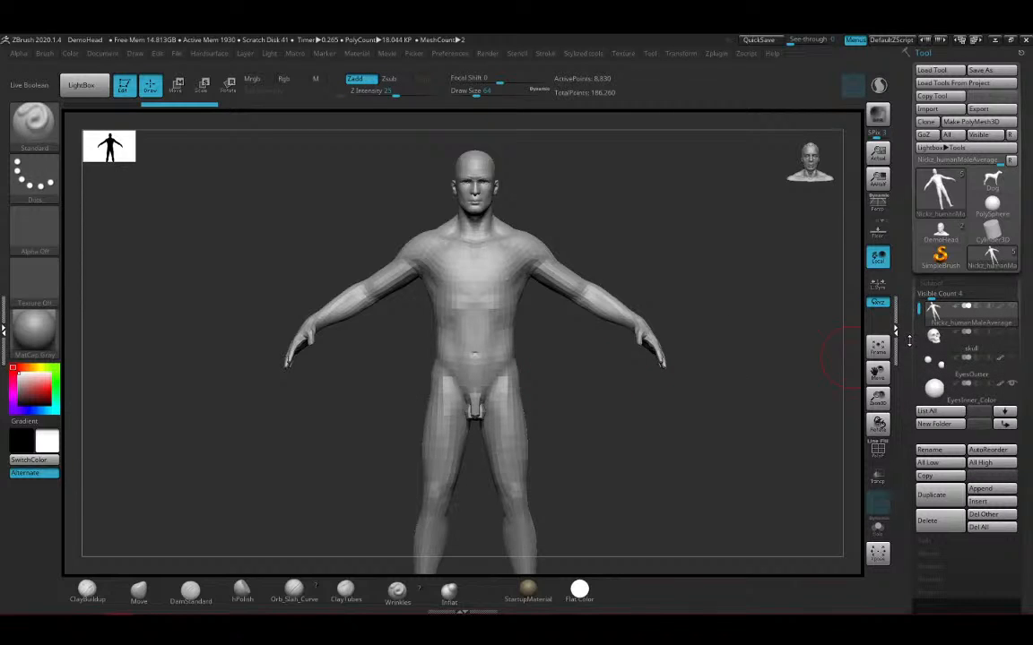
pyautogui.click(933, 484)
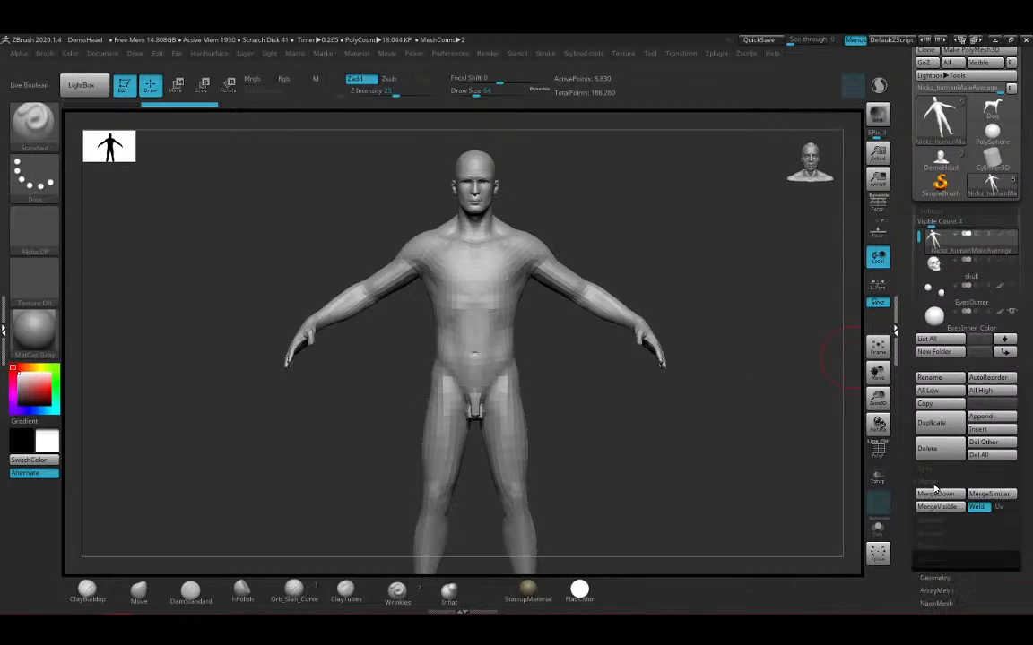
pyautogui.click(941, 508)
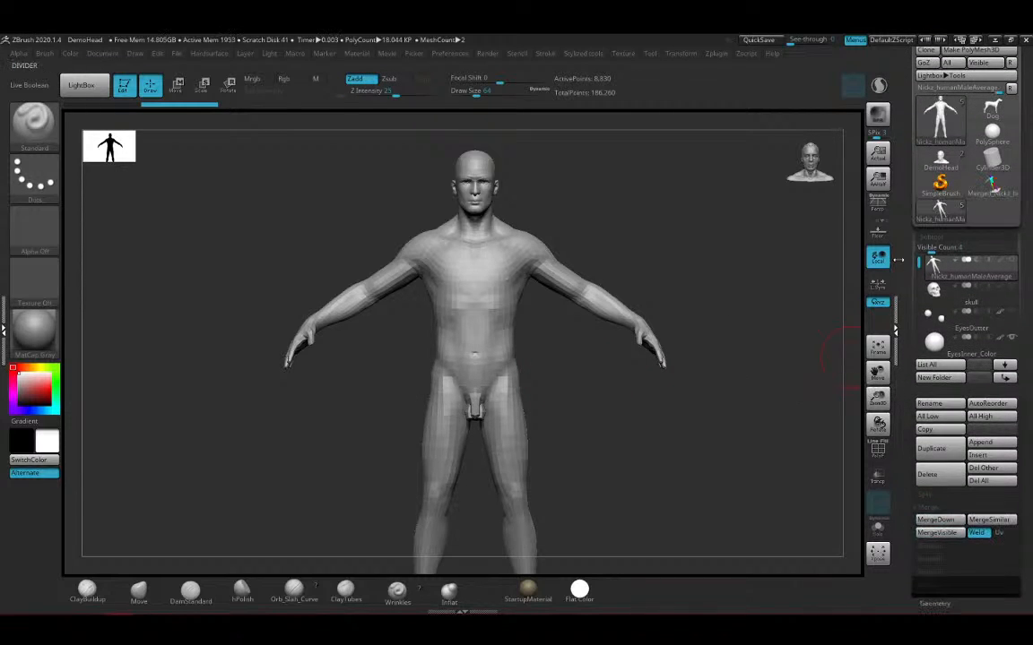
pyautogui.click(990, 190)
pyautogui.moveTo(637, 421); pyautogui.dragTo(616, 360)
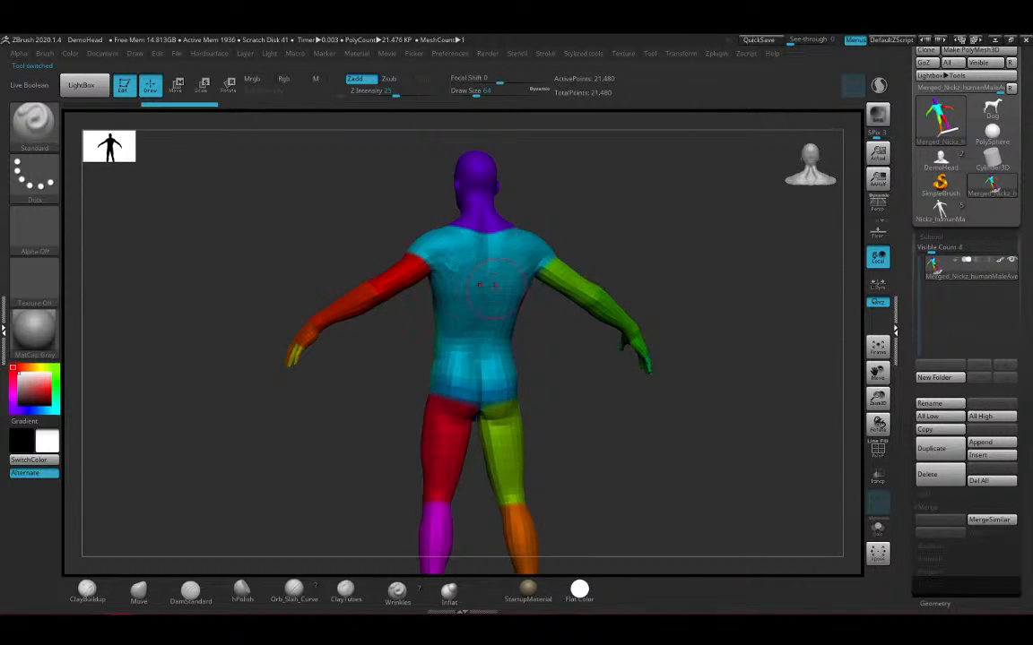
pyautogui.moveTo(554, 339); pyautogui.dragTo(669, 333)
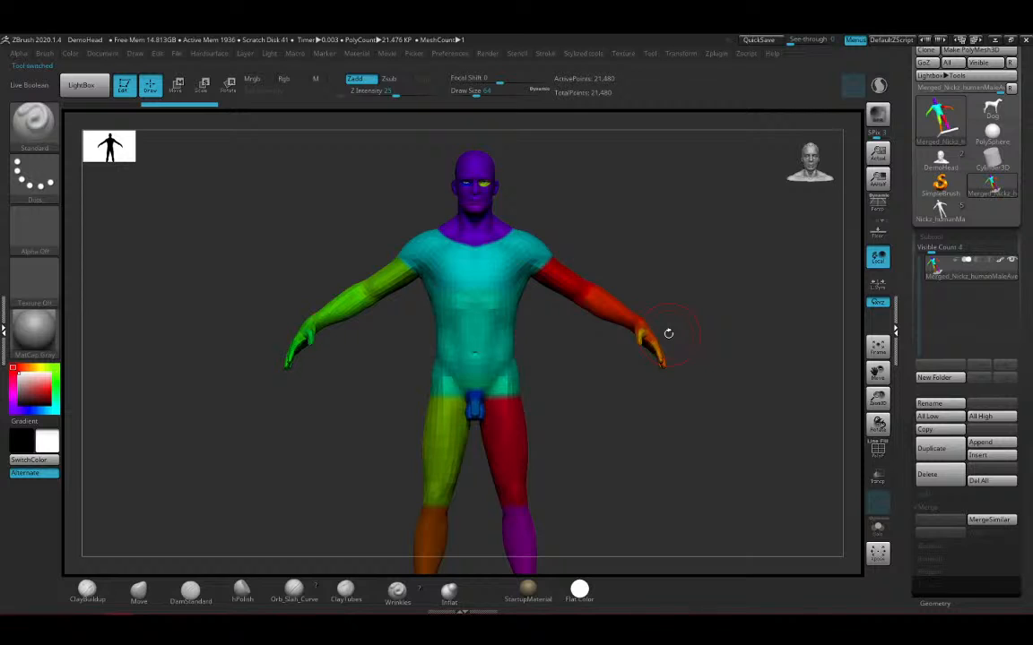
# Try horizontal trim cuts across the merged figure's waist and upper thighs, and undo both
pyautogui.keyDown('ctrl'); pyautogui.keyDown('shift'); pyautogui.moveTo(586, 342); pyautogui.dragTo(374, 341); pyautogui.keyUp('shift'); pyautogui.keyUp('ctrl')
pyautogui.moveTo(545, 354)
pyautogui.mouseDown()
pyautogui.moveTo(546, 277)
pyautogui.moveTo(557, 350)
pyautogui.mouseUp()
pyautogui.hotkey('ctrl', 'z')
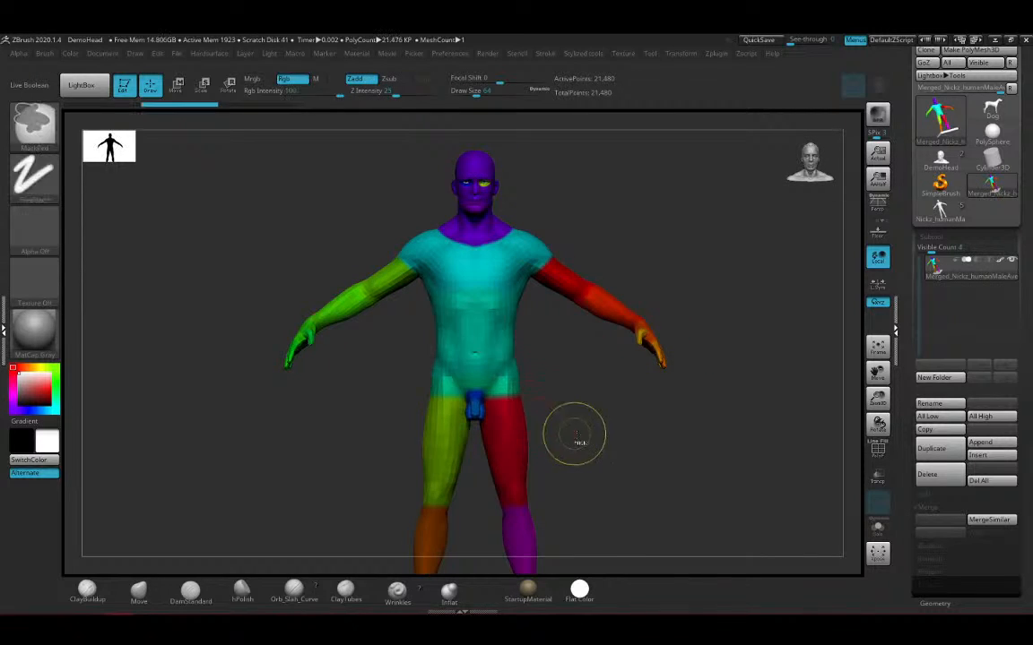
pyautogui.keyDown('ctrl'); pyautogui.keyDown('shift'); pyautogui.moveTo(574, 434); pyautogui.dragTo(368, 431); pyautogui.keyUp('shift'); pyautogui.keyUp('ctrl')
pyautogui.moveTo(625, 428); pyautogui.dragTo(565, 207)
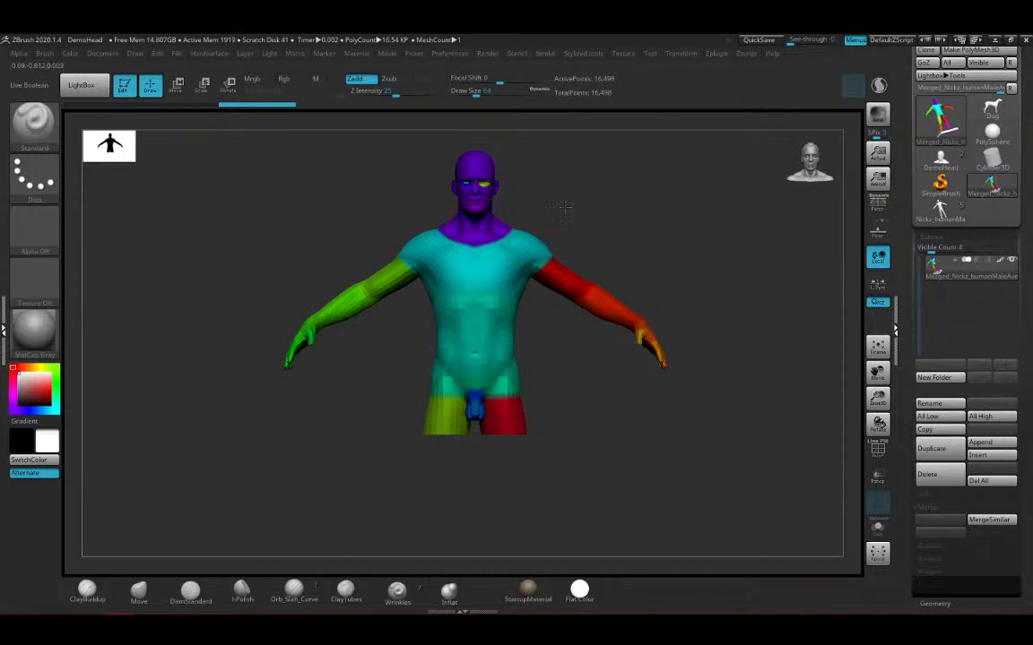
pyautogui.keyDown('alt'); pyautogui.moveTo(565, 207); pyautogui.dragTo(599, 300, button='right'); pyautogui.keyUp('alt')
pyautogui.hotkey('ctrl', 'z')
# Set the draw size to 23 and trim off the figure's head with a diagonal cut through the neck in side view
pyautogui.keyDown('alt'); pyautogui.moveTo(637, 226); pyautogui.dragTo(627, 350, button='right'); pyautogui.keyUp('alt')
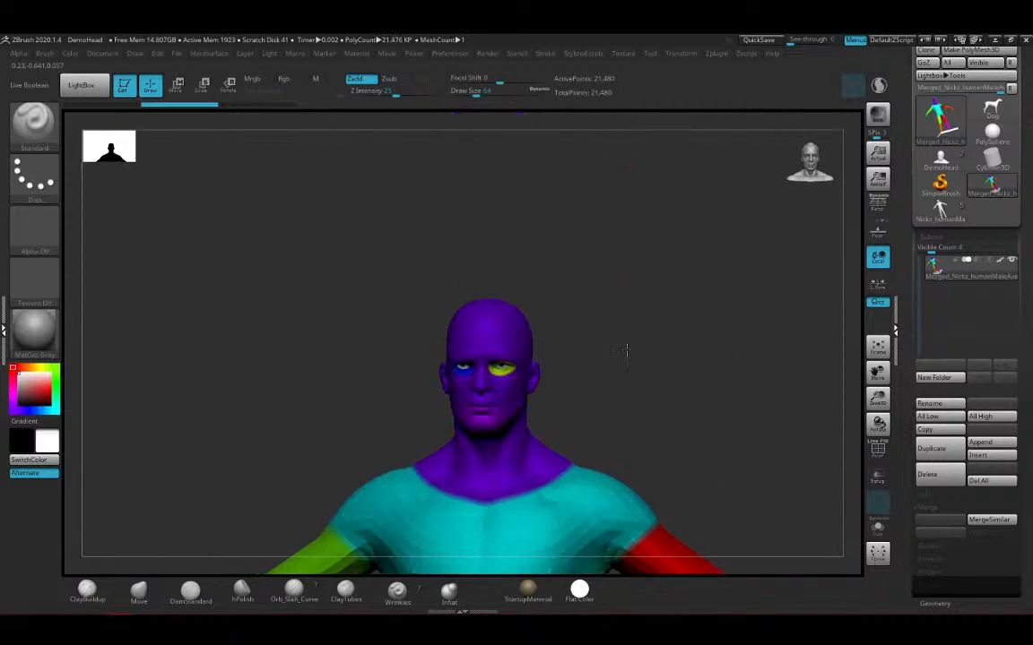
pyautogui.moveTo(626, 350); pyautogui.dragTo(608, 309)
pyautogui.keyDown('ctrl'); pyautogui.moveTo(609, 309); pyautogui.dragTo(635, 341, button='right'); pyautogui.keyUp('ctrl')
pyautogui.keyDown('alt'); pyautogui.moveTo(724, 291); pyautogui.dragTo(728, 505, button='right'); pyautogui.keyUp('alt')
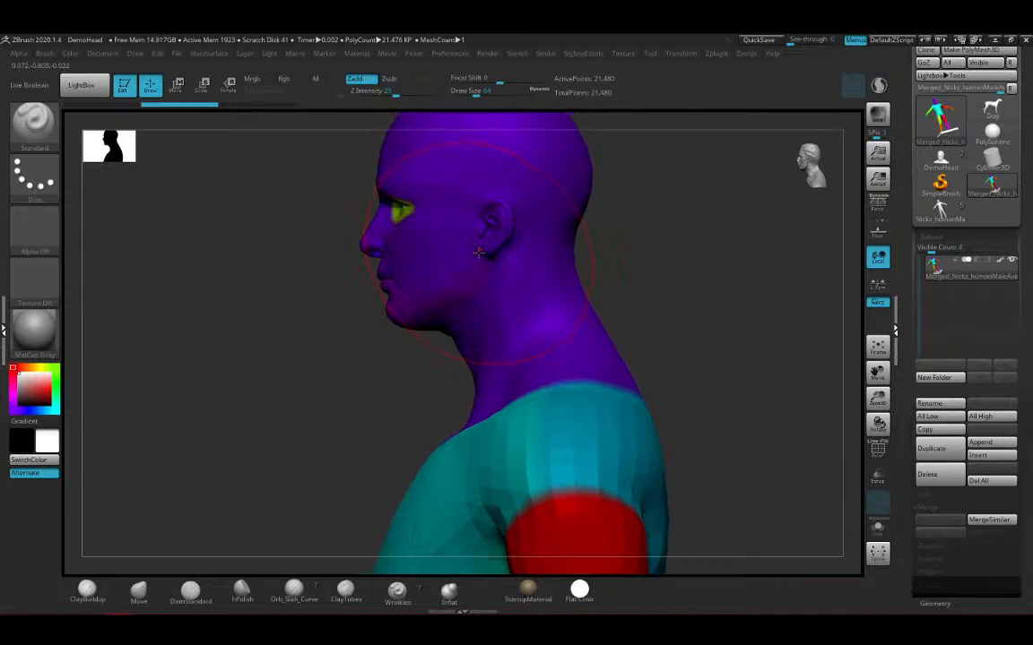
pyautogui.press('space')
pyautogui.moveTo(479, 252); pyautogui.dragTo(471, 251)
pyautogui.moveTo(396, 412)
pyautogui.keyDown('ctrl'); pyautogui.keyDown('shift'); pyautogui.mouseDown()
pyautogui.moveTo(547, 292)
pyautogui.moveTo(592, 225)
pyautogui.moveTo(619, 217)
pyautogui.mouseUp(); pyautogui.keyUp('shift'); pyautogui.keyUp('ctrl')
pyautogui.moveTo(634, 259); pyautogui.dragTo(610, 269)
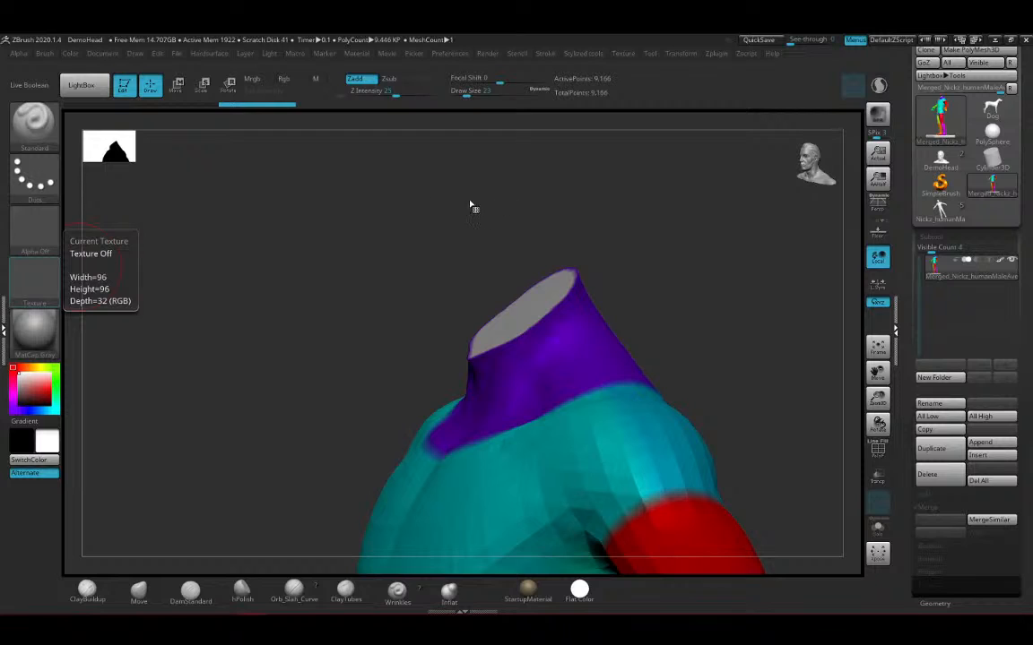
# Frame the headless body from the front and trim away the legs with a horizontal cut through the upper thighs
pyautogui.moveTo(472, 207)
pyautogui.mouseDown()
pyautogui.moveTo(624, 246)
pyautogui.moveTo(653, 314)
pyautogui.mouseUp()
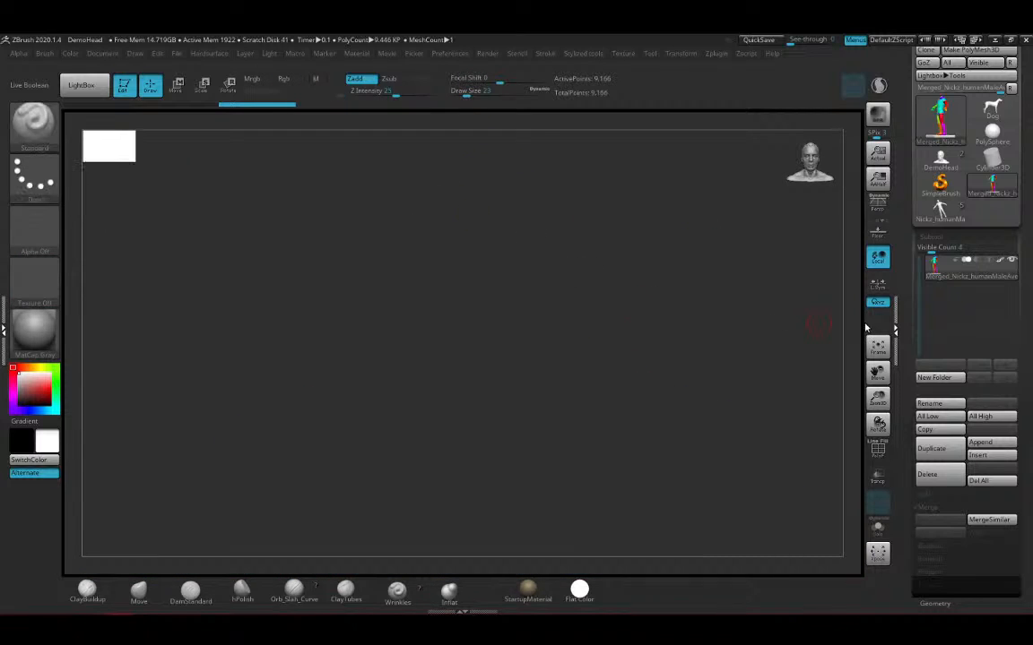
pyautogui.click(880, 349)
pyautogui.keyDown('ctrl'); pyautogui.moveTo(665, 330); pyautogui.dragTo(620, 328, button='right'); pyautogui.keyUp('ctrl')
pyautogui.keyDown('ctrl'); pyautogui.keyDown('shift'); pyautogui.moveTo(615, 327); pyautogui.dragTo(321, 326); pyautogui.keyUp('shift'); pyautogui.keyUp('ctrl')
pyautogui.moveTo(602, 364); pyautogui.dragTo(606, 340)
# Display the floor grid and activate the Move gizmo on the trimmed torso
pyautogui.click(881, 236)
pyautogui.keyDown('ctrl'); pyautogui.moveTo(606, 338); pyautogui.dragTo(505, 332, button='right'); pyautogui.keyUp('ctrl')
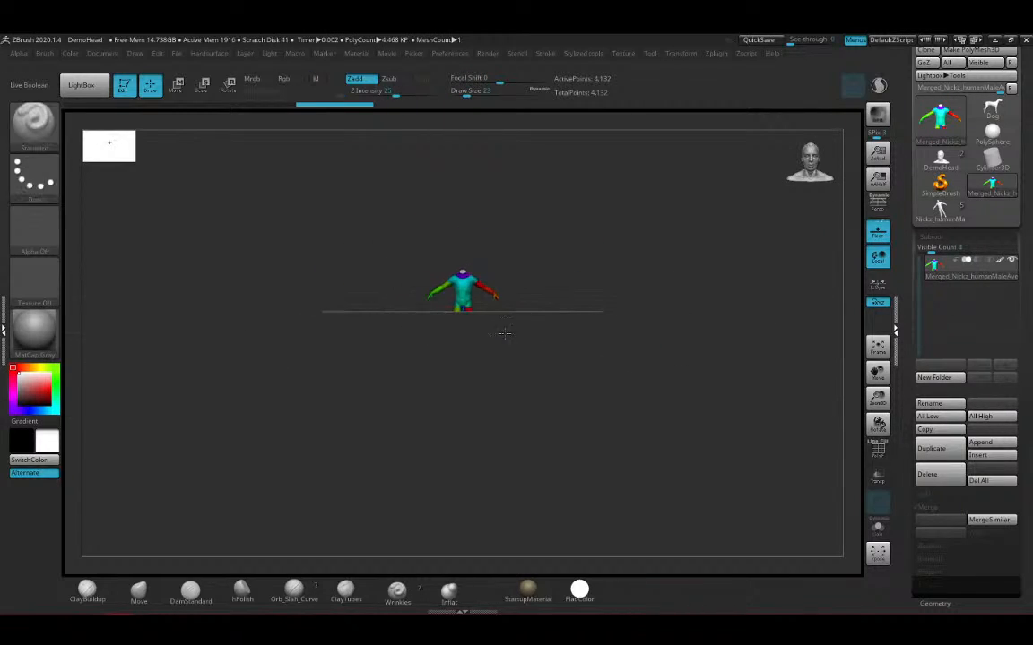
pyautogui.moveTo(504, 332); pyautogui.dragTo(538, 285)
pyautogui.press('w')
pyautogui.moveTo(649, 266)
pyautogui.keyDown('alt'); pyautogui.mouseDown(button='right')
pyautogui.moveTo(655, 327)
pyautogui.moveTo(695, 330)
pyautogui.mouseUp(button='right'); pyautogui.keyUp('alt')
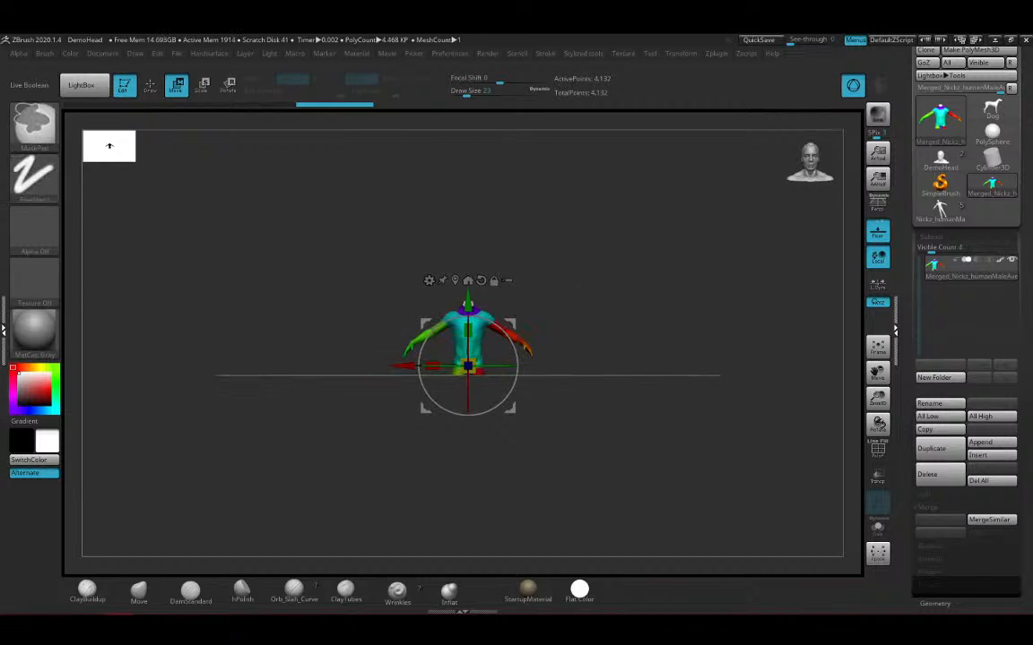
# Try moving the torso up from the floor and rotating it with the gizmo, and undo both changes
pyautogui.click(507, 281)
pyautogui.moveTo(471, 302); pyautogui.dragTo(474, 220)
pyautogui.hotkey('ctrl', 'z')
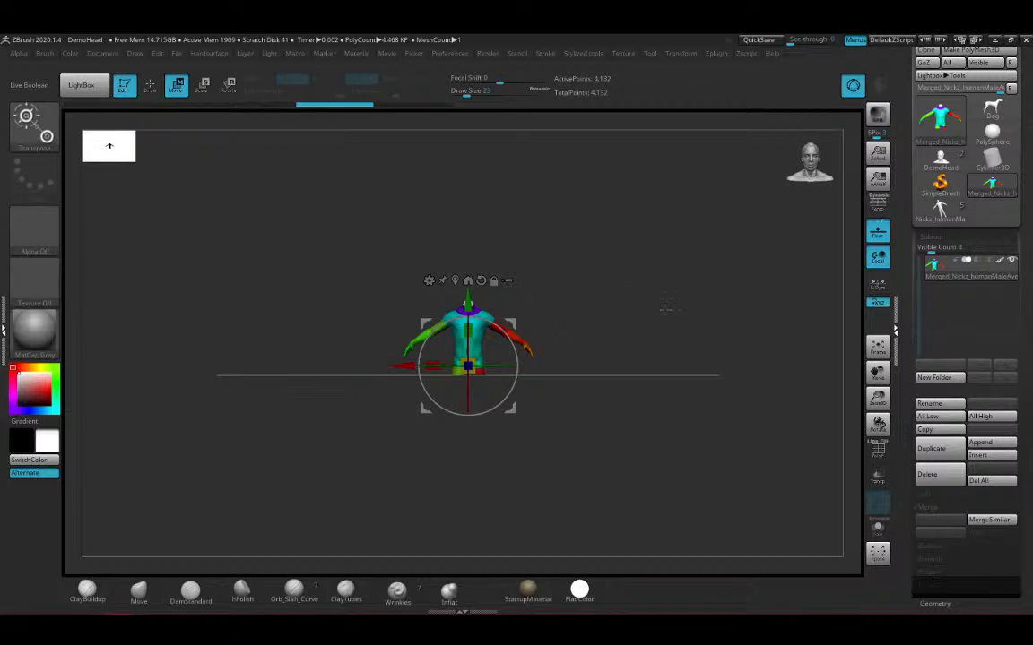
pyautogui.moveTo(556, 315)
pyautogui.mouseDown(button='right')
pyautogui.moveTo(565, 287)
pyautogui.moveTo(627, 406)
pyautogui.moveTo(609, 399)
pyautogui.mouseUp(button='right')
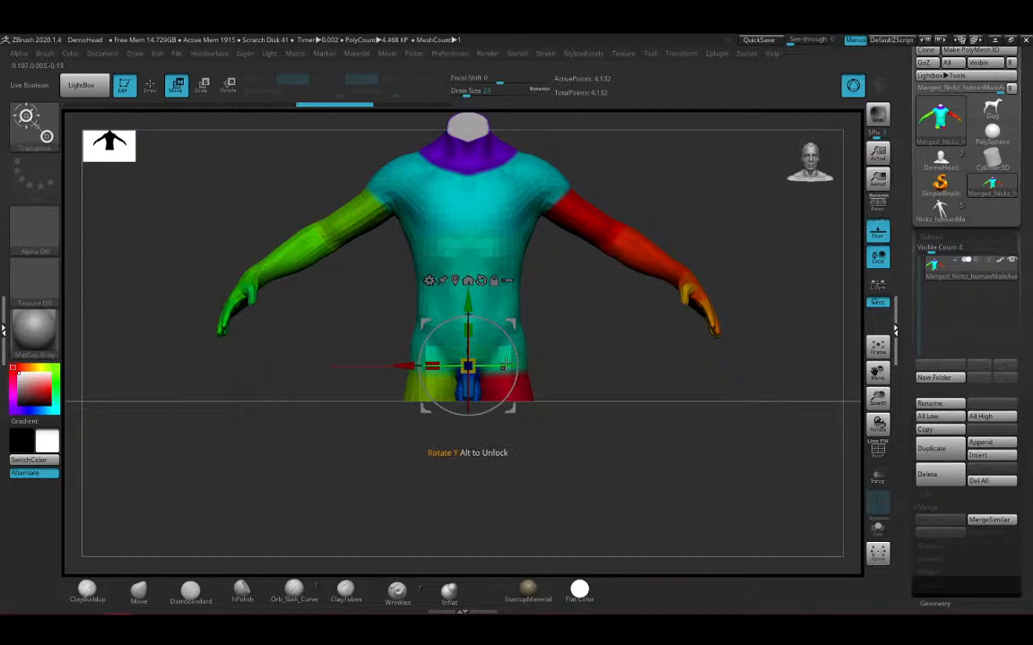
pyautogui.moveTo(517, 357); pyautogui.dragTo(487, 317)
pyautogui.hotkey('ctrl', 'z')
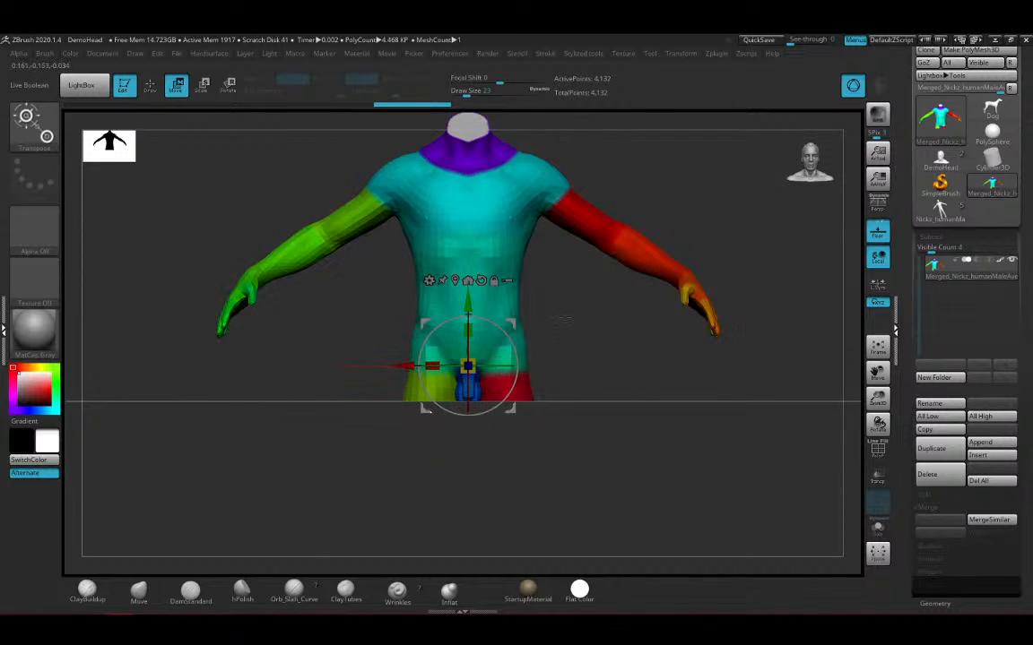
# Try shifting the full human figure with the Move gizmo and undo the move
pyautogui.moveTo(585, 316); pyautogui.dragTo(708, 336, button='right')
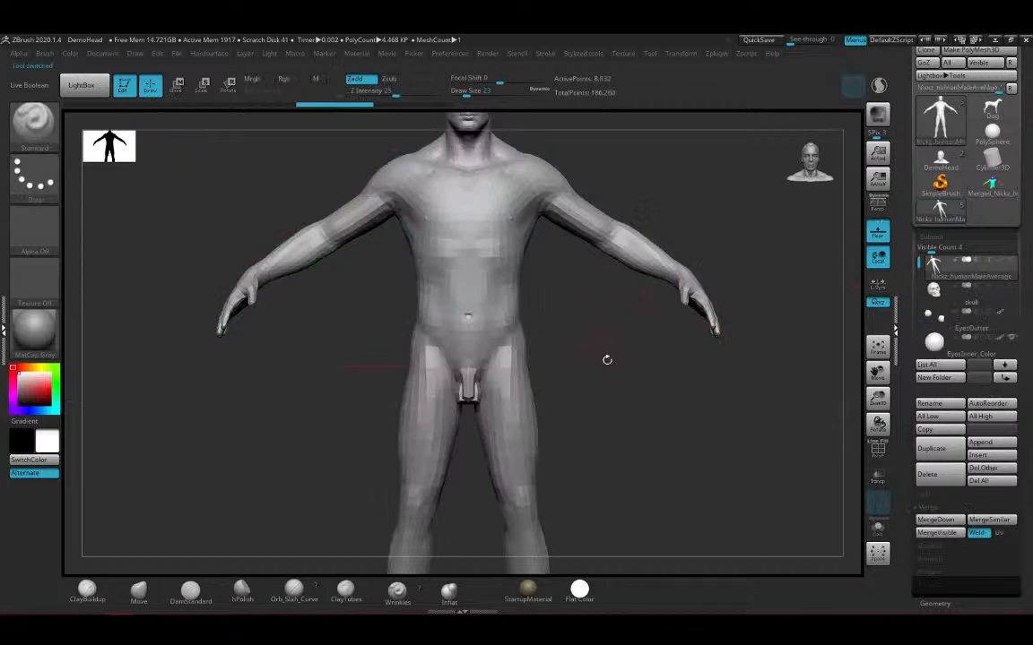
pyautogui.moveTo(606, 358); pyautogui.dragTo(722, 345, button='right')
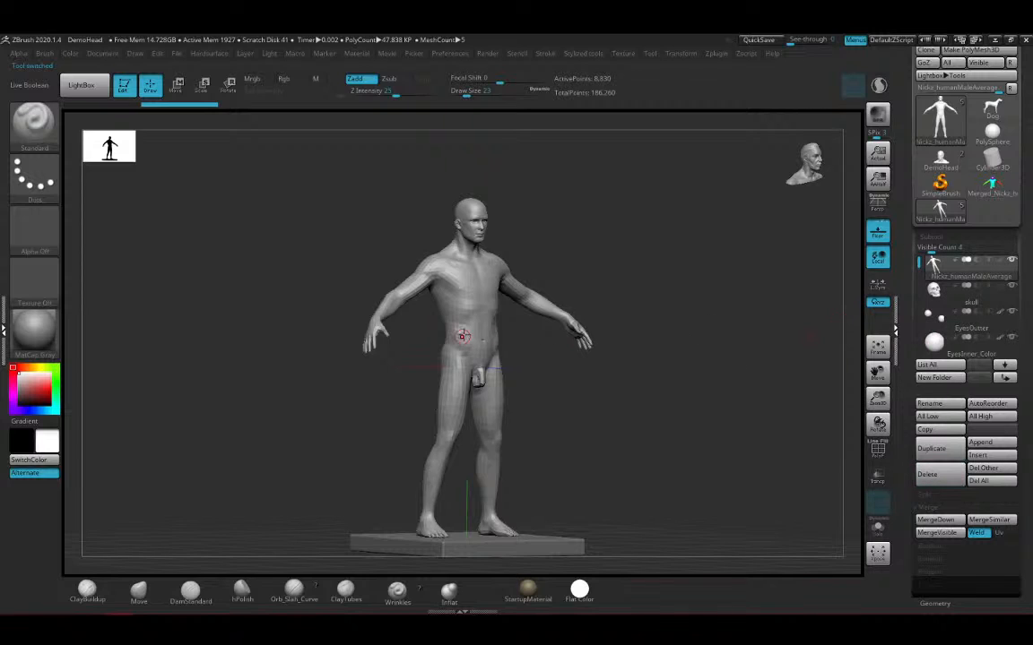
pyautogui.keyDown('shift'); pyautogui.moveTo(684, 314); pyautogui.dragTo(629, 307); pyautogui.keyUp('shift')
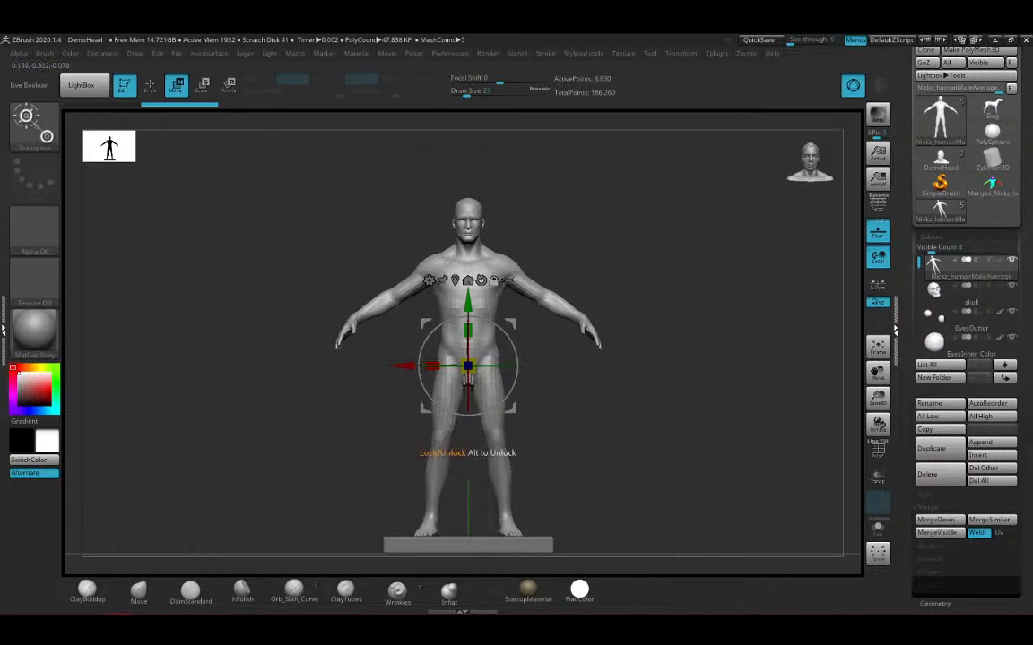
pyautogui.moveTo(439, 261); pyautogui.dragTo(507, 288)
pyautogui.hotkey('ctrl', 'z')
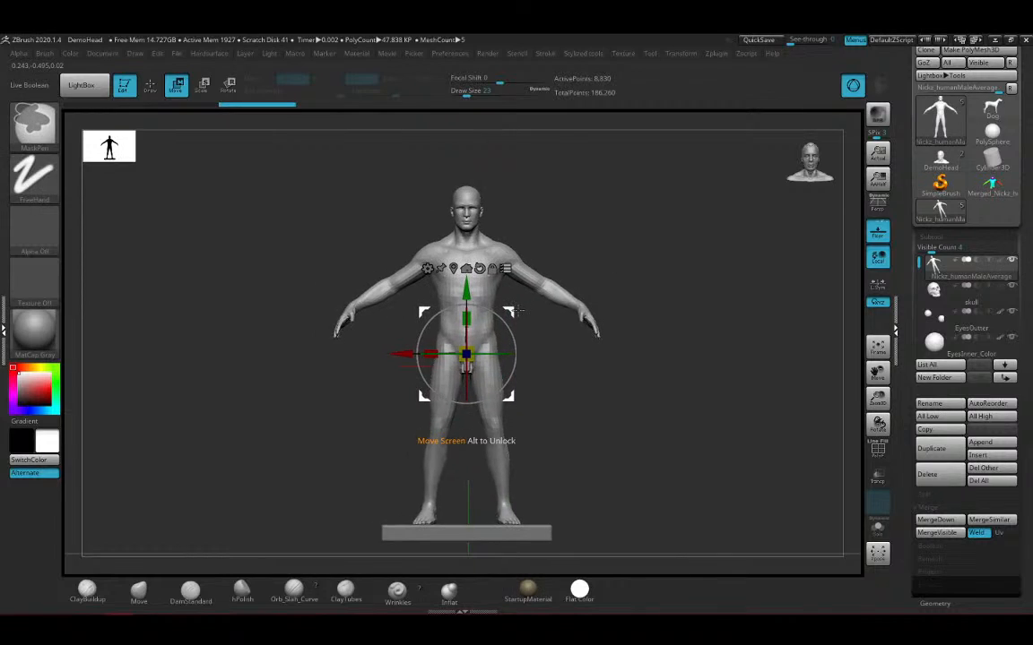
# Create a new subtool folder named test for the human body subtool
pyautogui.click(933, 381)
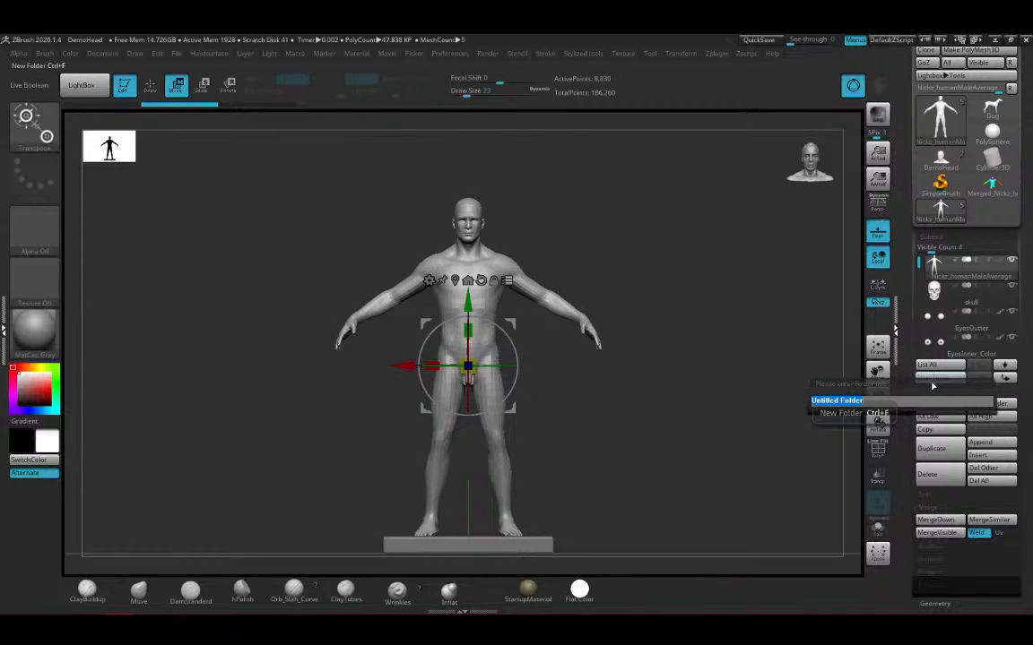
pyautogui.press('BackSpace')
pyautogui.write('test')
pyautogui.press('Return')
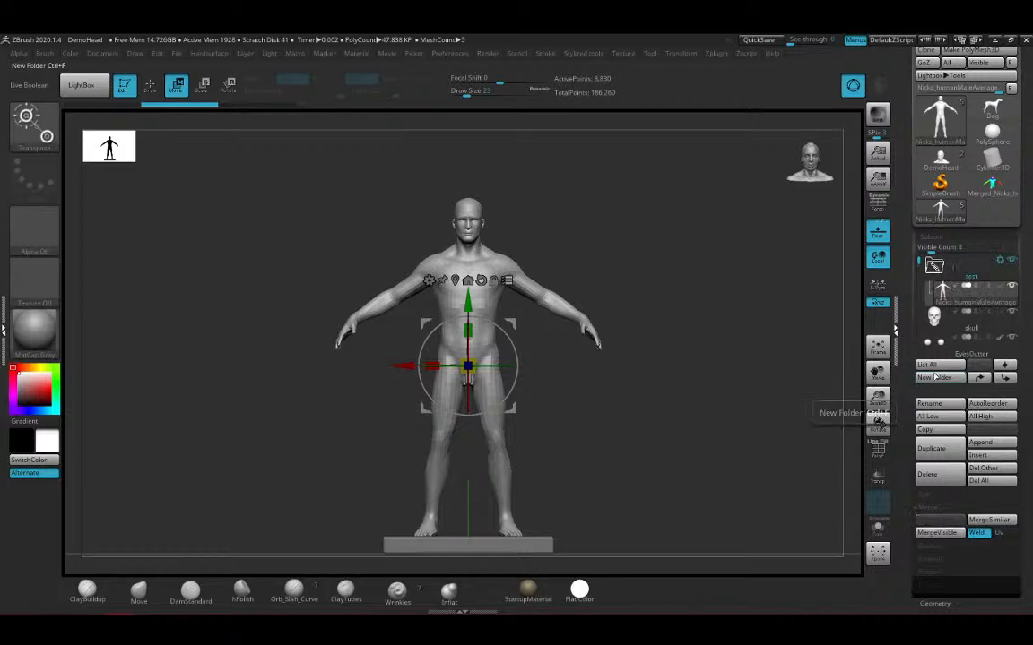
# Hide the test folder's contents, add the skull subtool to that folder, and show the folder's contents again
pyautogui.moveTo(933, 266)
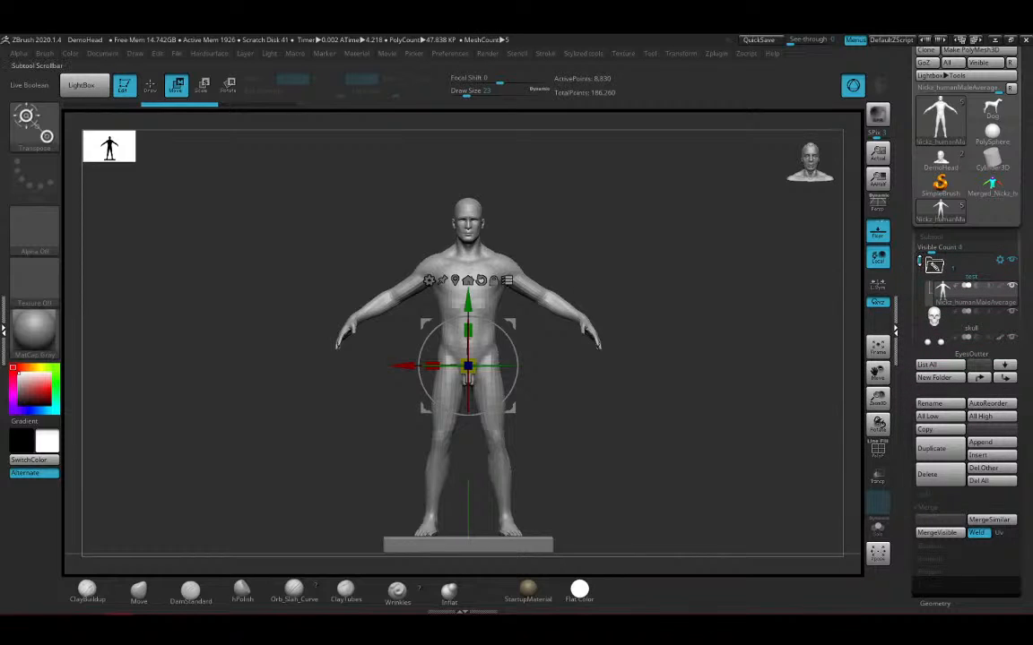
pyautogui.moveTo(999, 264)
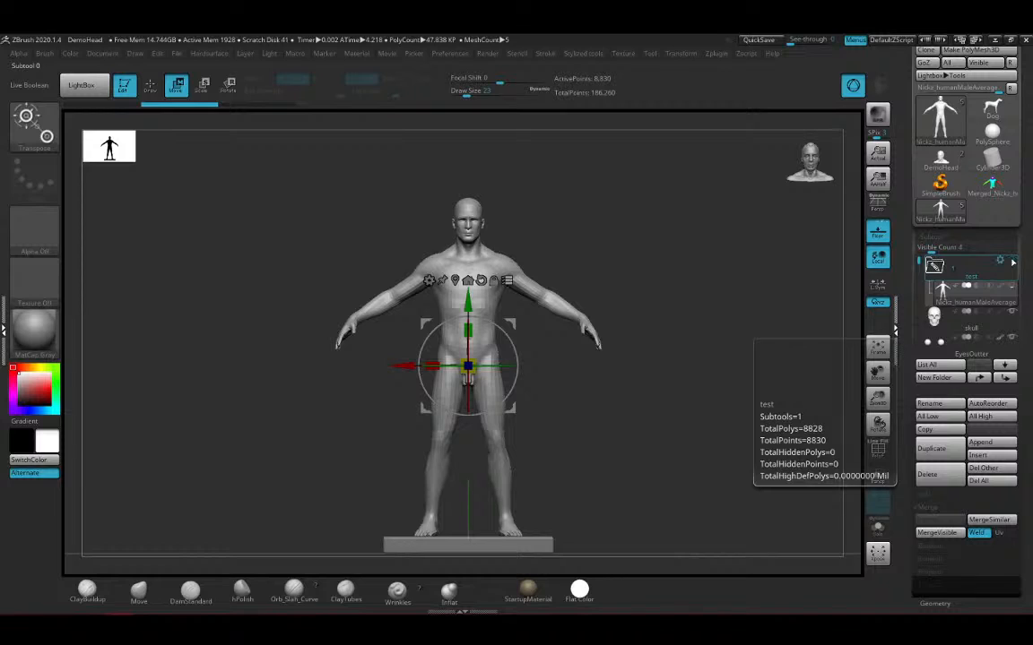
pyautogui.click(948, 321)
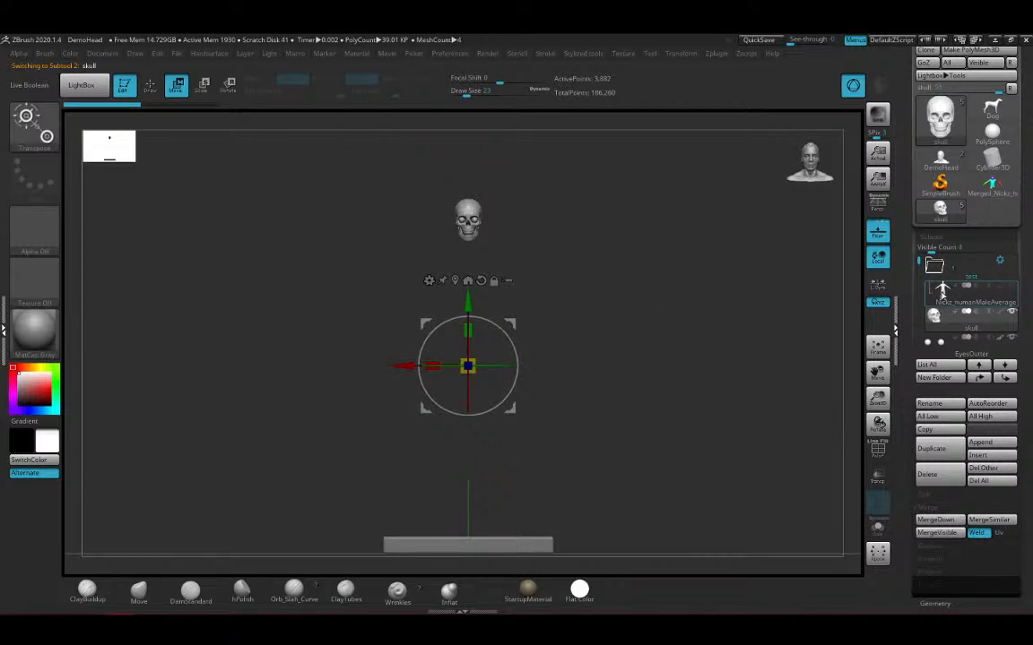
pyautogui.moveTo(937, 319); pyautogui.dragTo(938, 272)
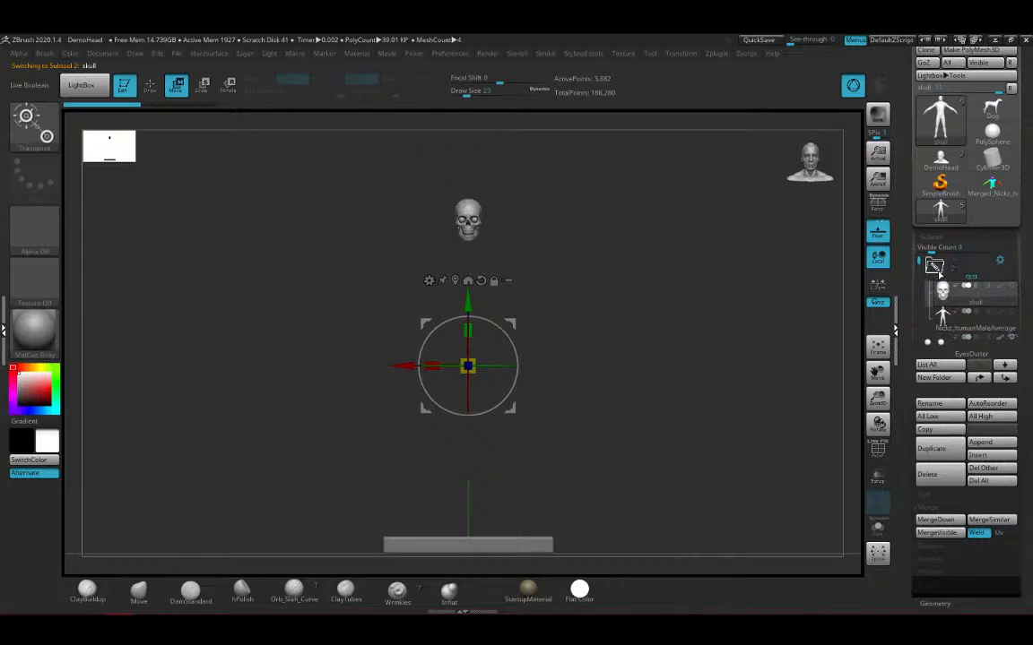
pyautogui.click(1012, 262)
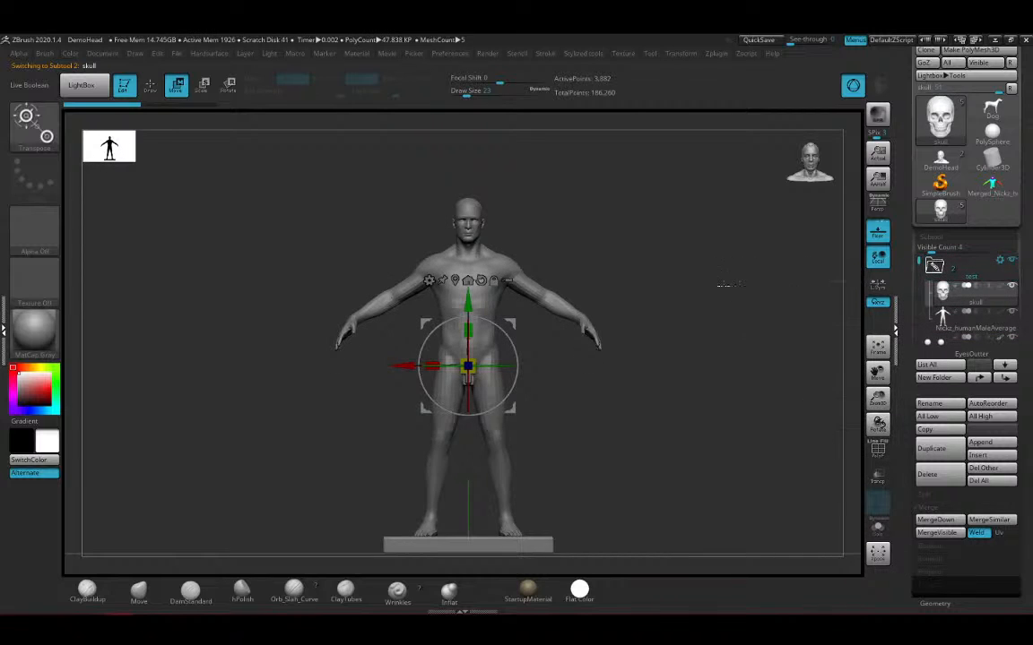
pyautogui.moveTo(723, 286); pyautogui.dragTo(790, 294)
pyautogui.moveTo(672, 258); pyautogui.dragTo(608, 262)
pyautogui.keyDown('ctrl'); pyautogui.moveTo(610, 223); pyautogui.dragTo(592, 272, button='right'); pyautogui.keyUp('ctrl')
pyautogui.keyDown('alt'); pyautogui.moveTo(635, 116); pyautogui.dragTo(654, 201, button='right'); pyautogui.keyUp('alt')
pyautogui.moveTo(654, 201); pyautogui.dragTo(688, 205)
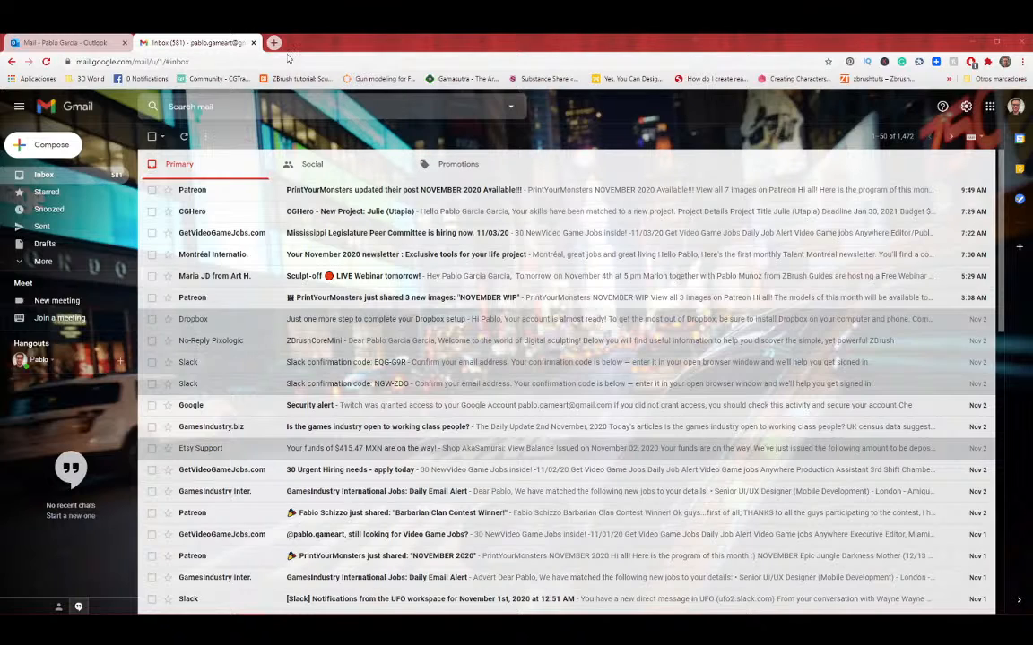
# Switch to the web browser and open cubebrush.com in a new tab
pyautogui.click(276, 45)
pyautogui.write('cubebrush.com')
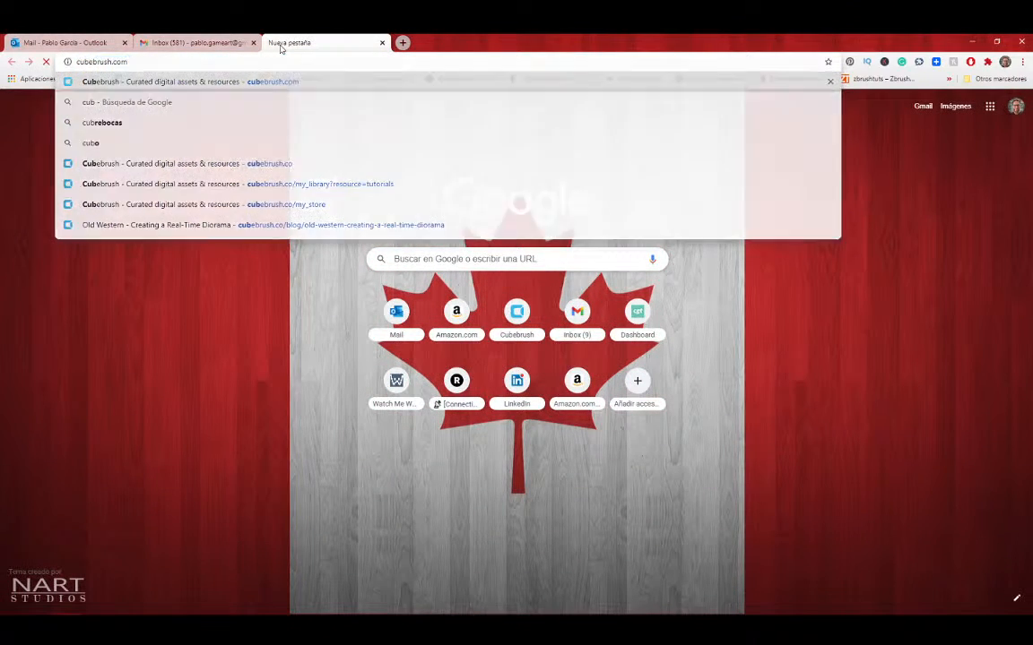
pyautogui.press('Return')
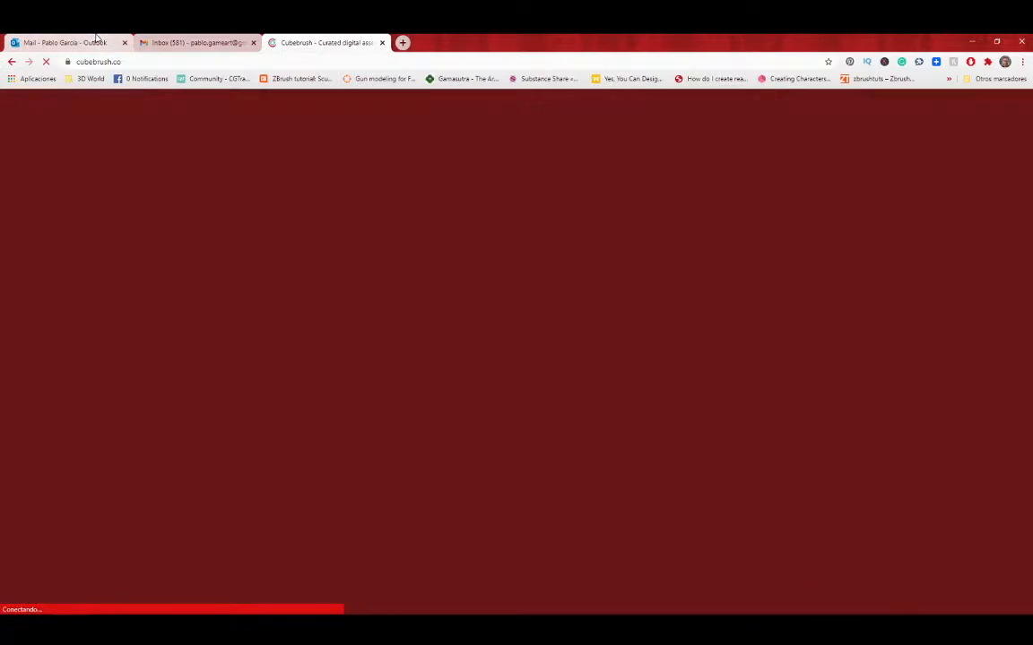
pyautogui.click(96, 41)
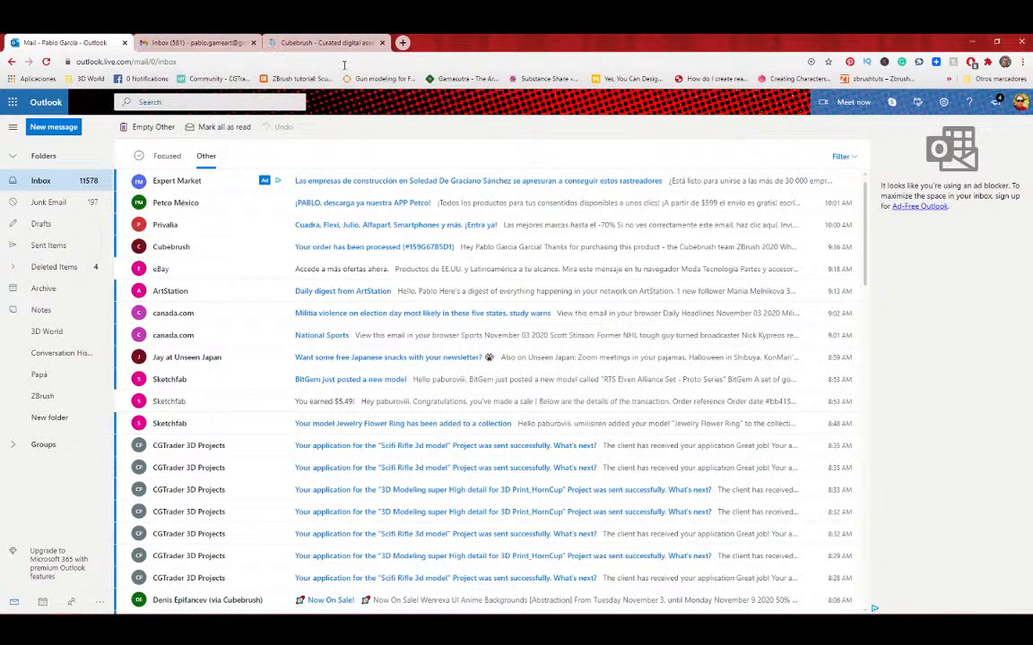
pyautogui.click(318, 42)
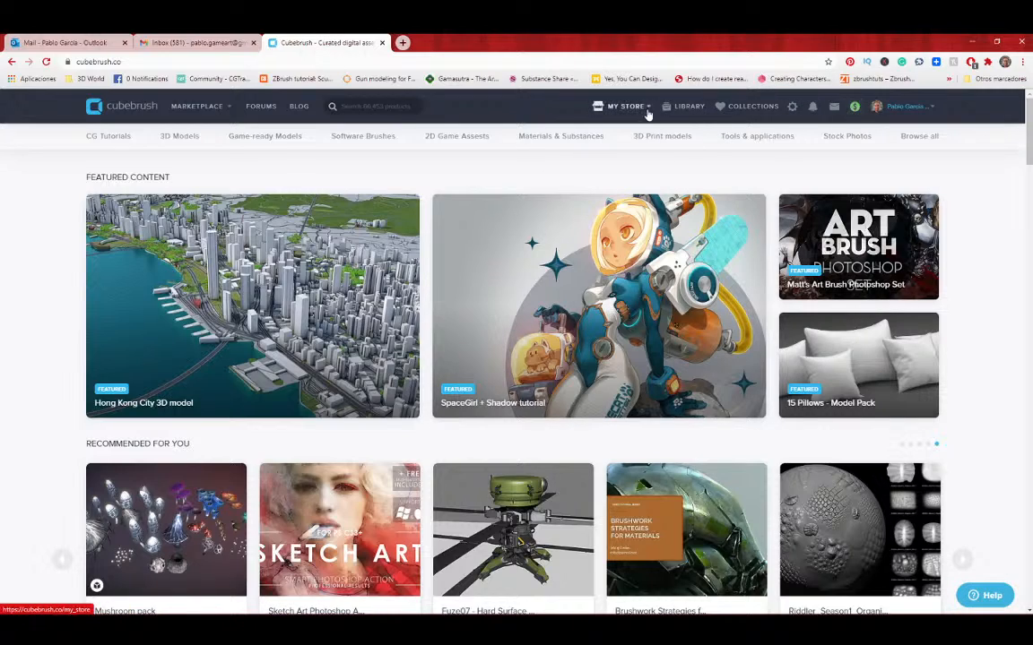
# Open the Cubebrush library of purchased products and show only the tutorials
pyautogui.click(689, 106)
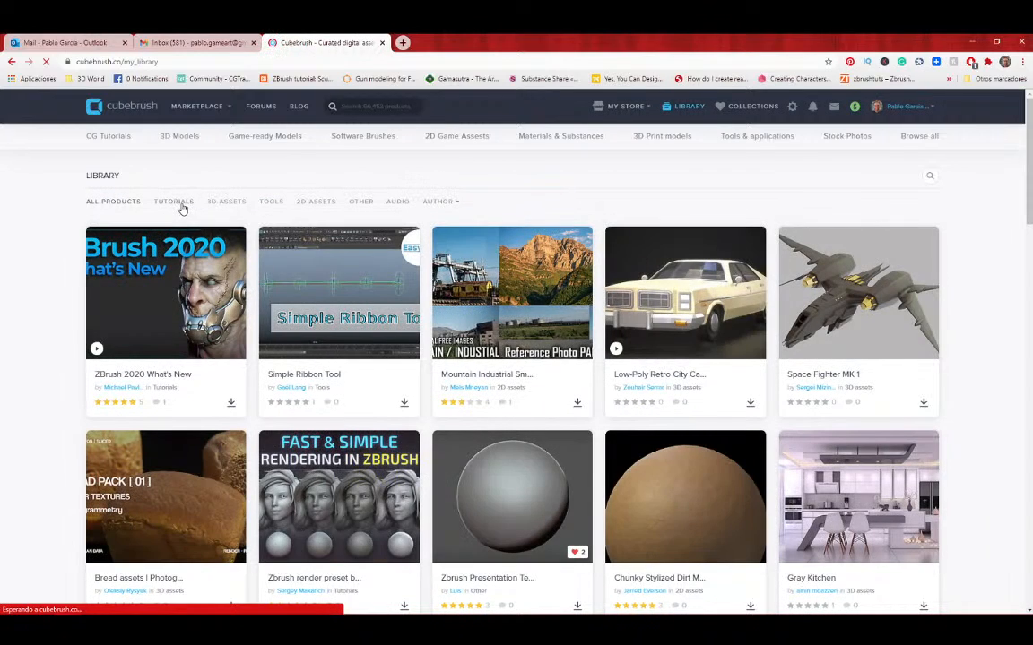
pyautogui.click(182, 207)
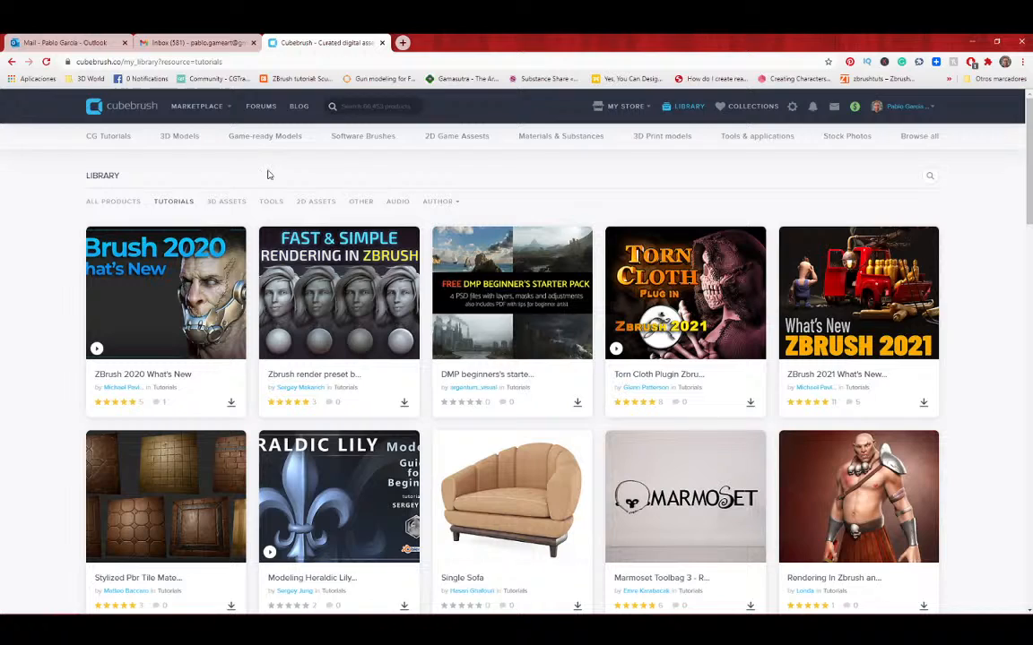
pyautogui.scroll(-2, 349, 180)
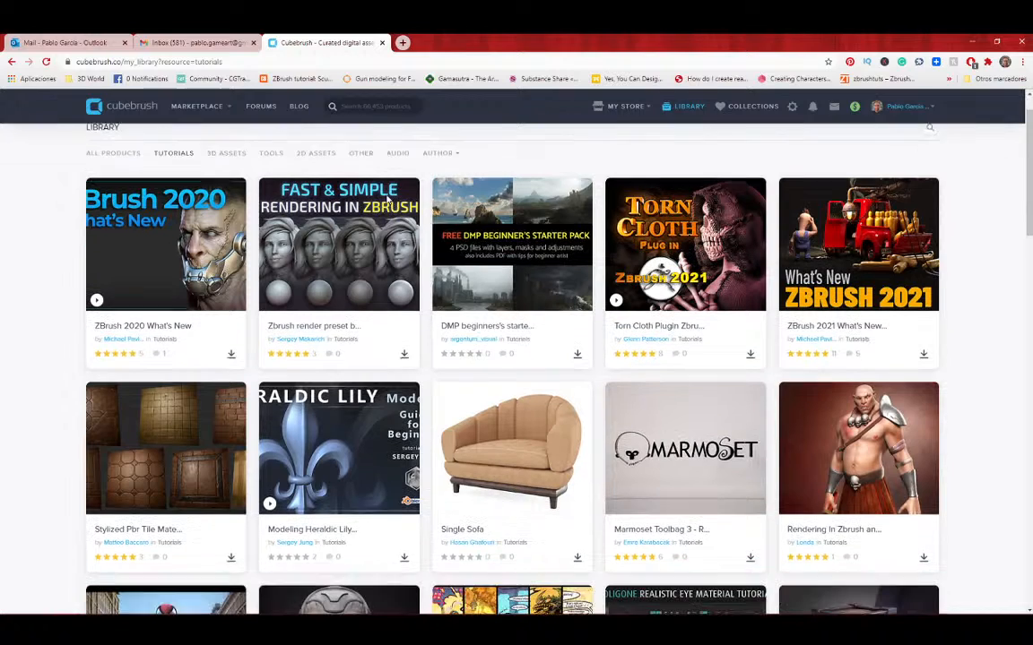
pyautogui.scroll(-2, 399, 201)
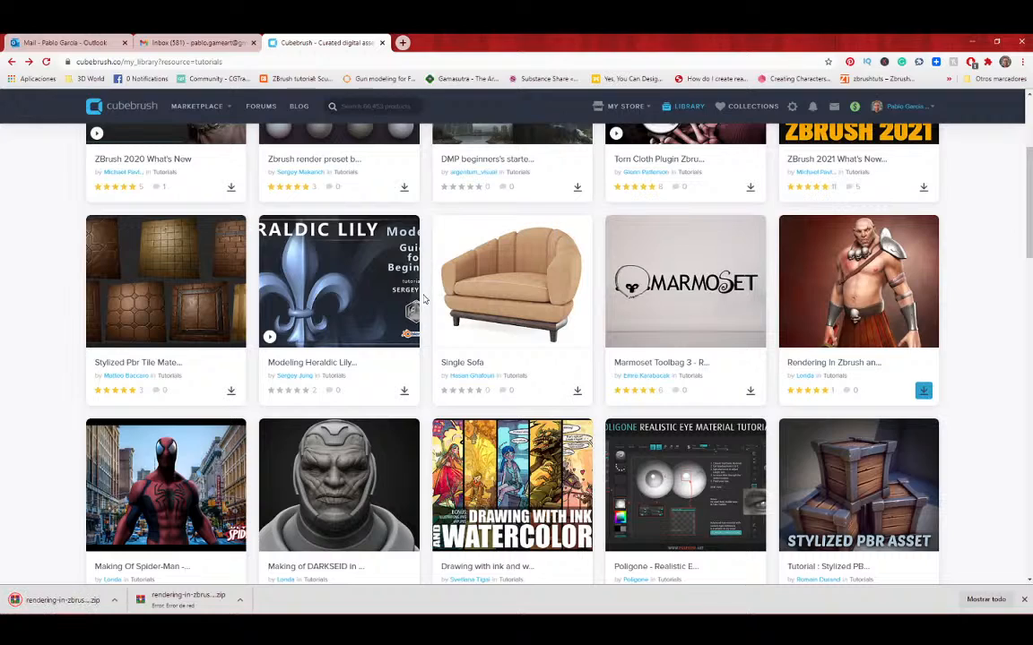
# Access the first downloaded rendering-in-zbrush zip archive from the browser's download list
pyautogui.rightClick(40, 600)
pyautogui.click(90, 562)
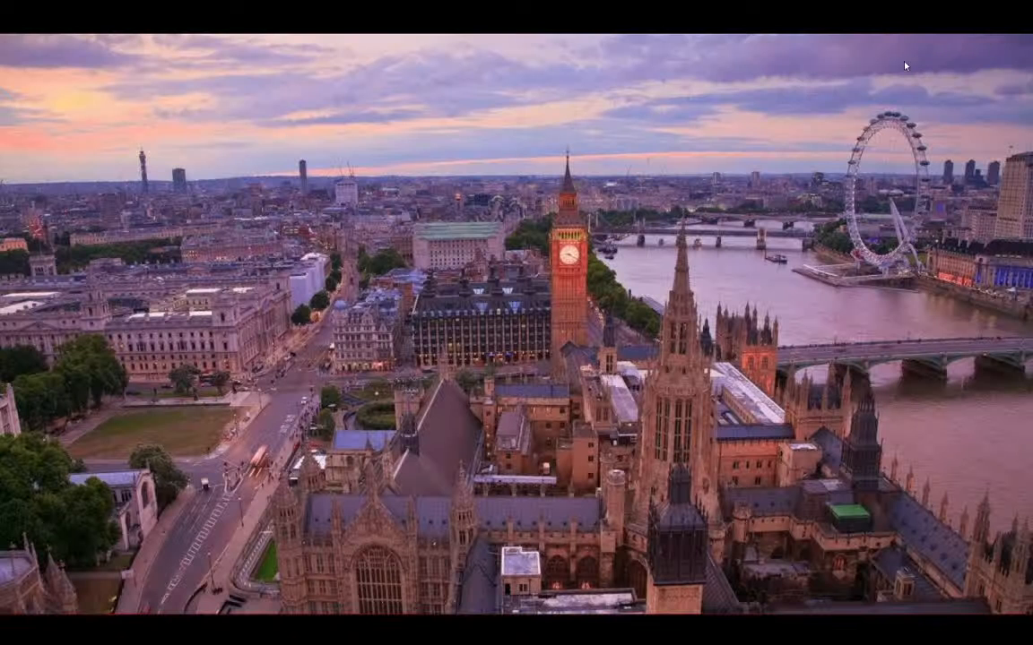
# Return to the Cubebrush library, view the Making of DARKSEID in ZBRUSH tutorial, and try twice to download it, closing the Dropbox window each time
pyautogui.moveTo(285, 619)
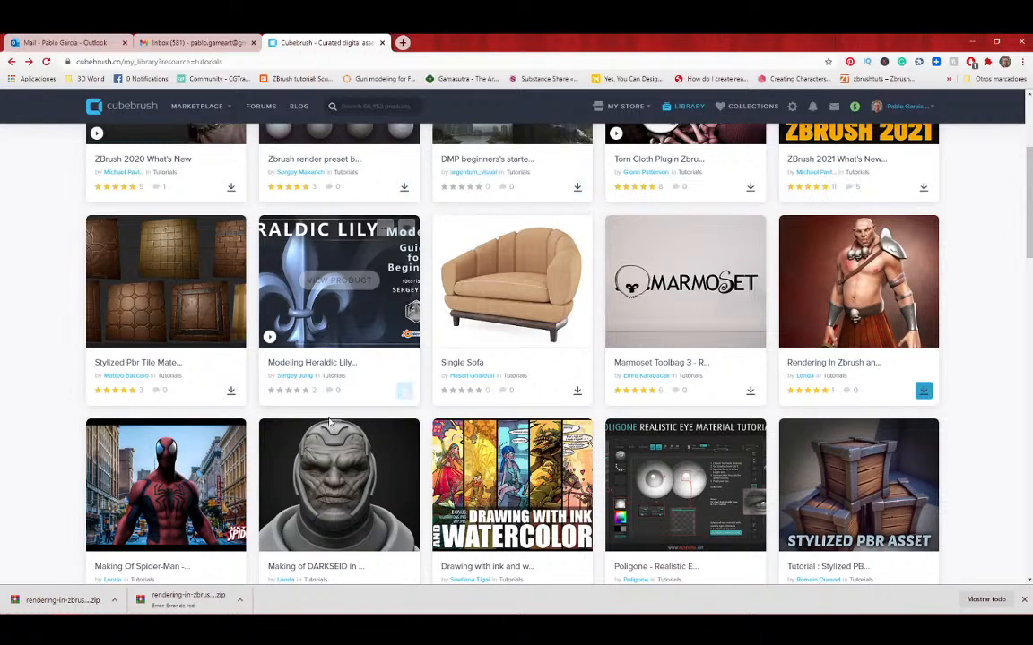
pyautogui.click(328, 484)
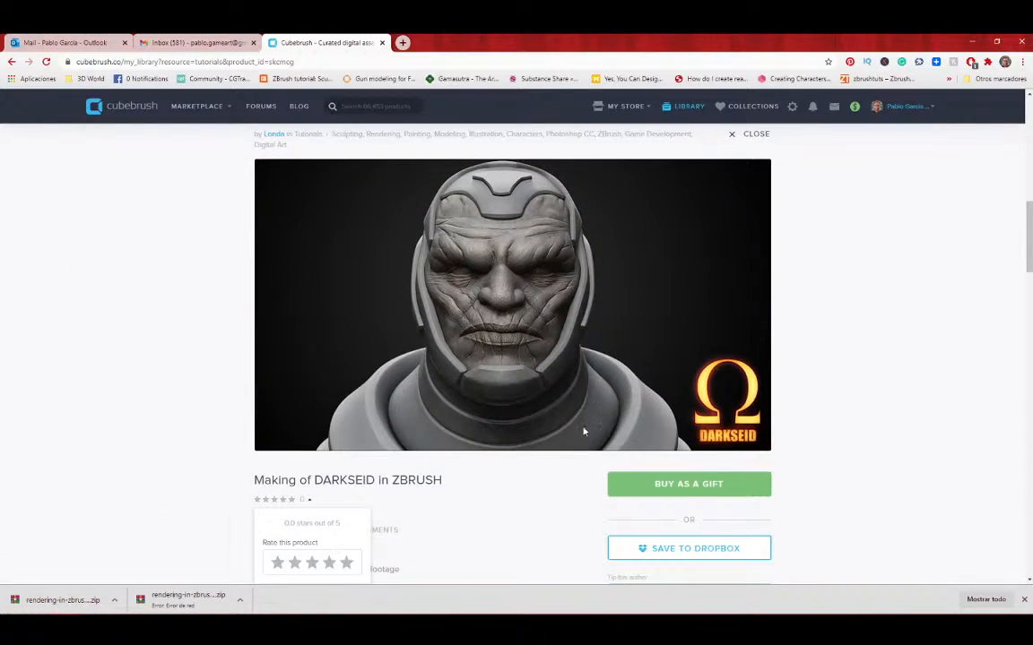
pyautogui.scroll(1, 929, 310)
pyautogui.scroll(3, 929, 310)
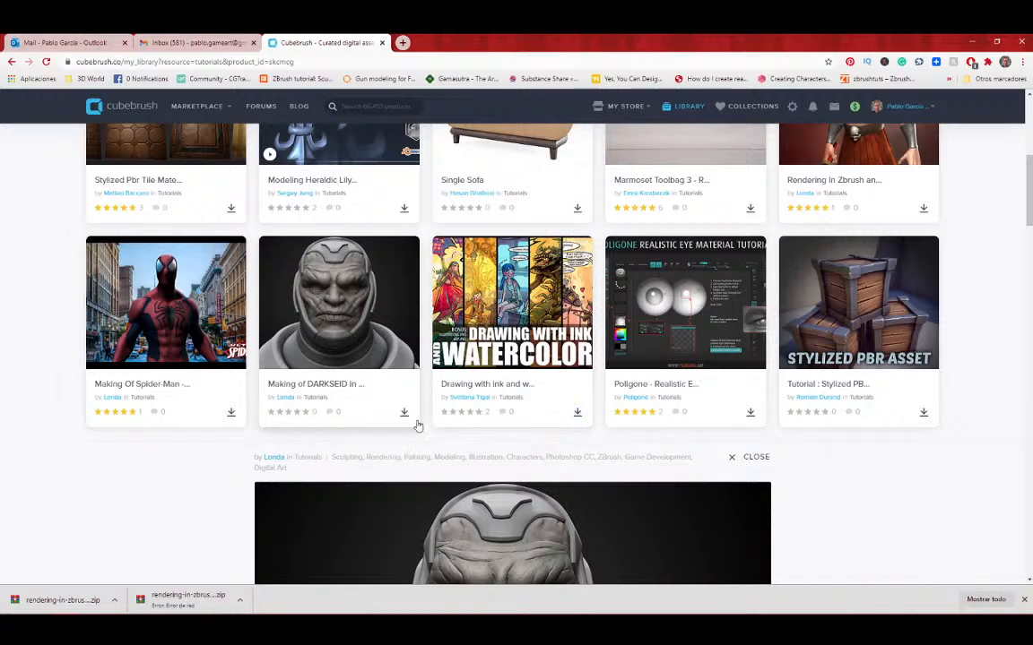
pyautogui.click(405, 414)
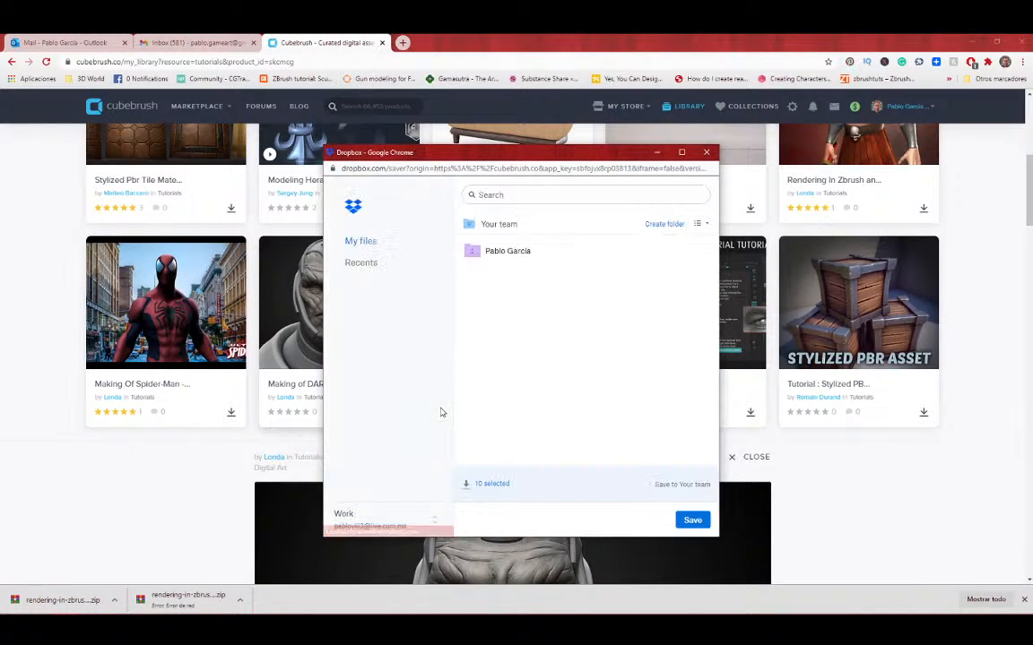
pyautogui.click(706, 153)
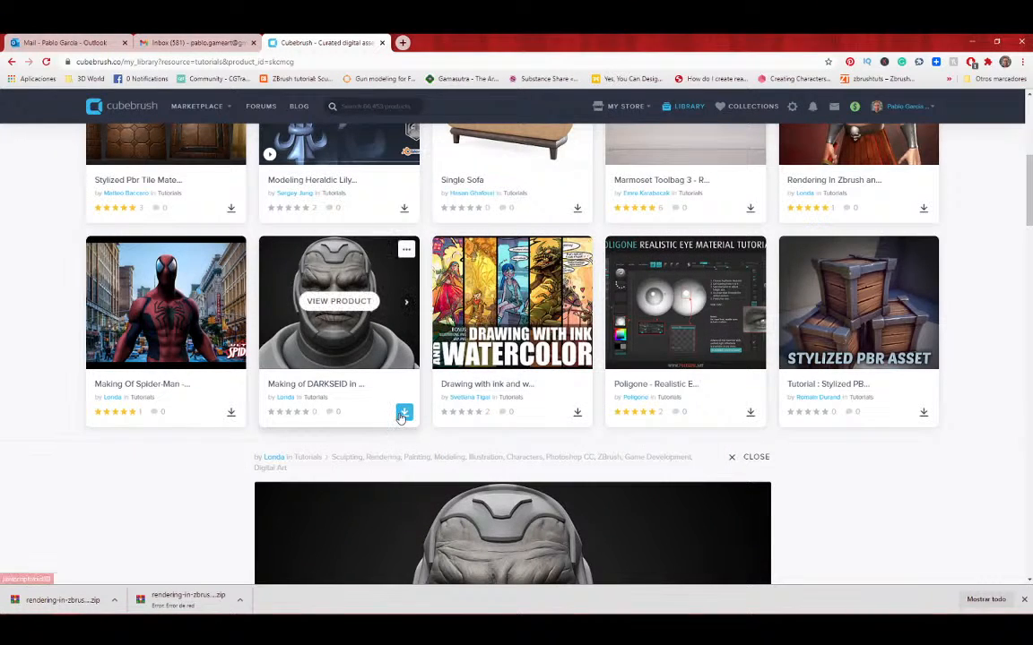
pyautogui.click(402, 416)
pyautogui.click(709, 151)
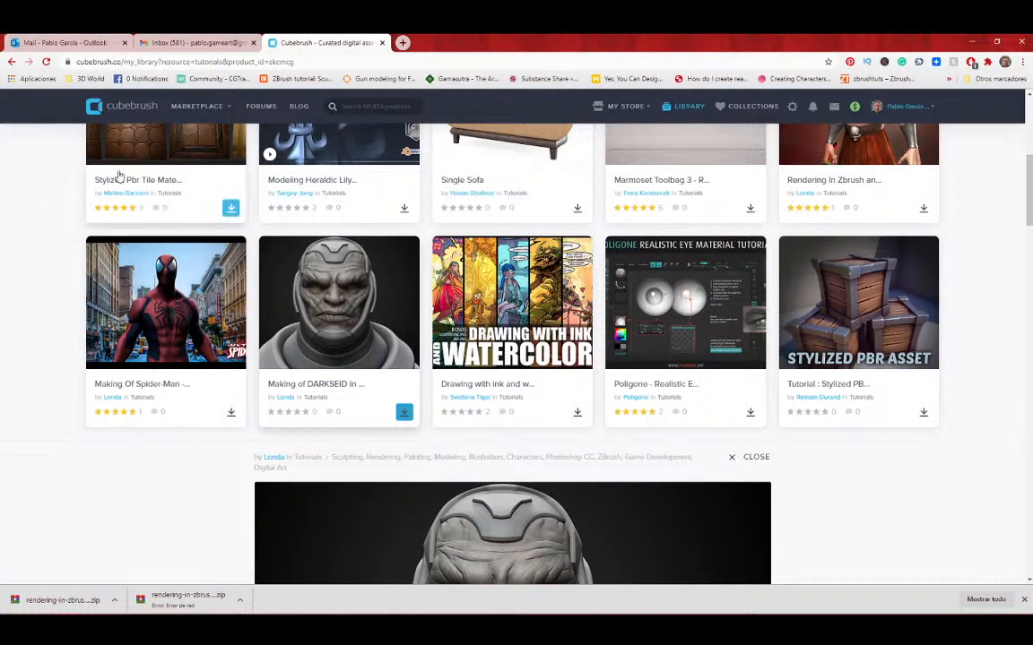
# Reload the library page and try the Making of DARKSEID tutorial download again
pyautogui.click(46, 61)
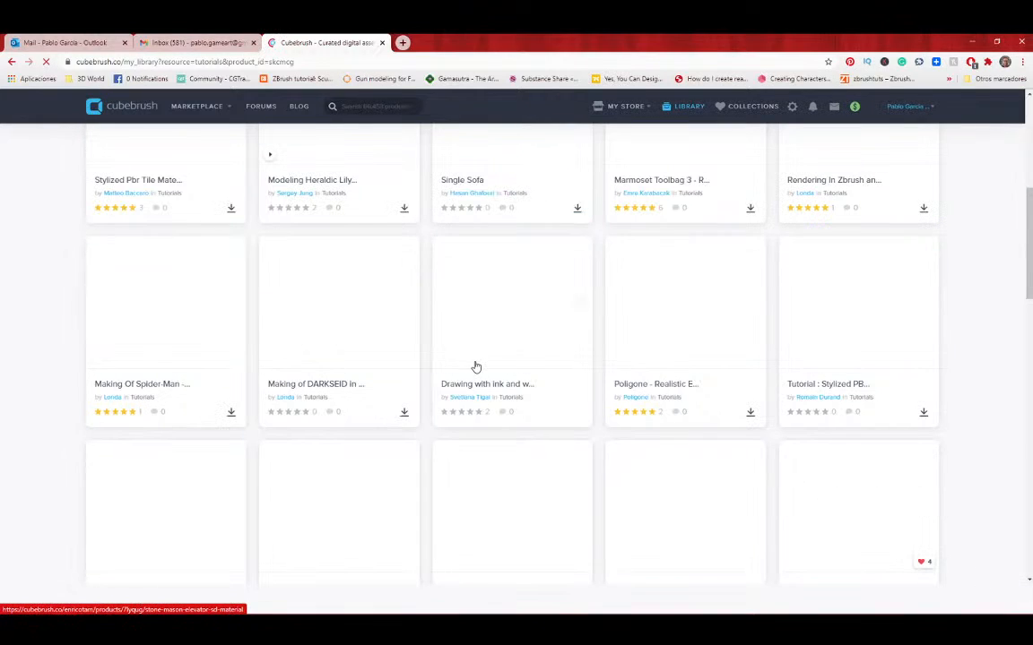
pyautogui.scroll(-5, 491, 422)
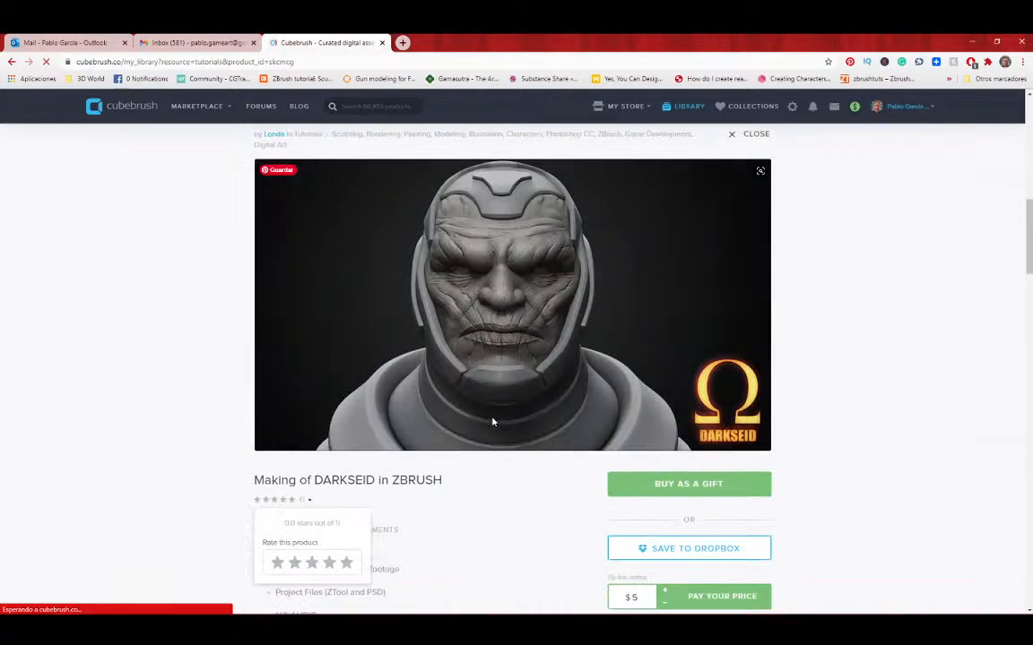
pyautogui.scroll(5, 403, 315)
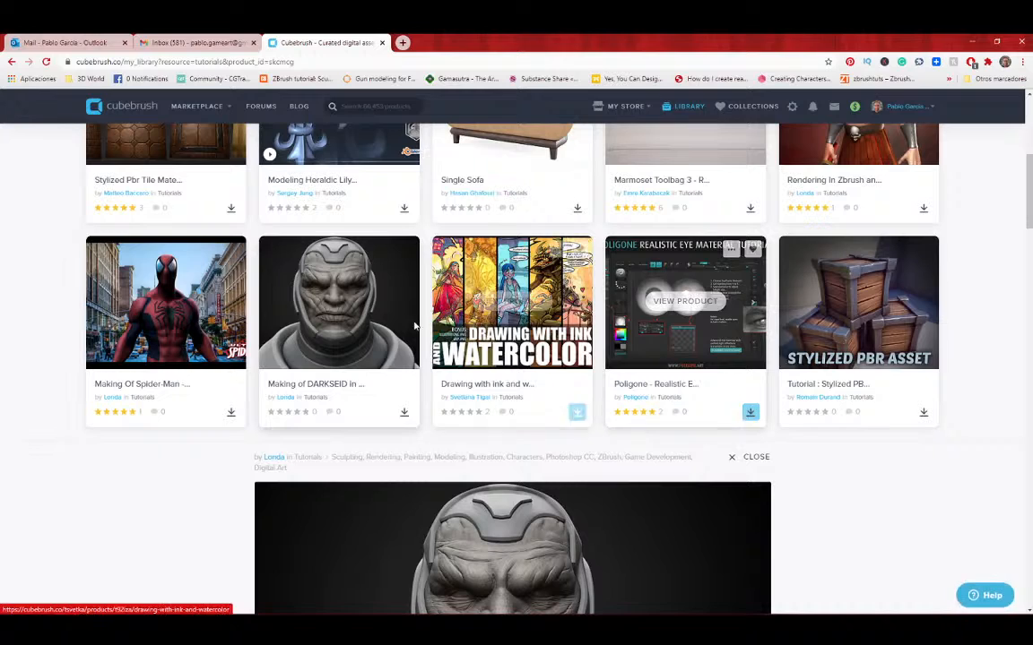
pyautogui.click(404, 412)
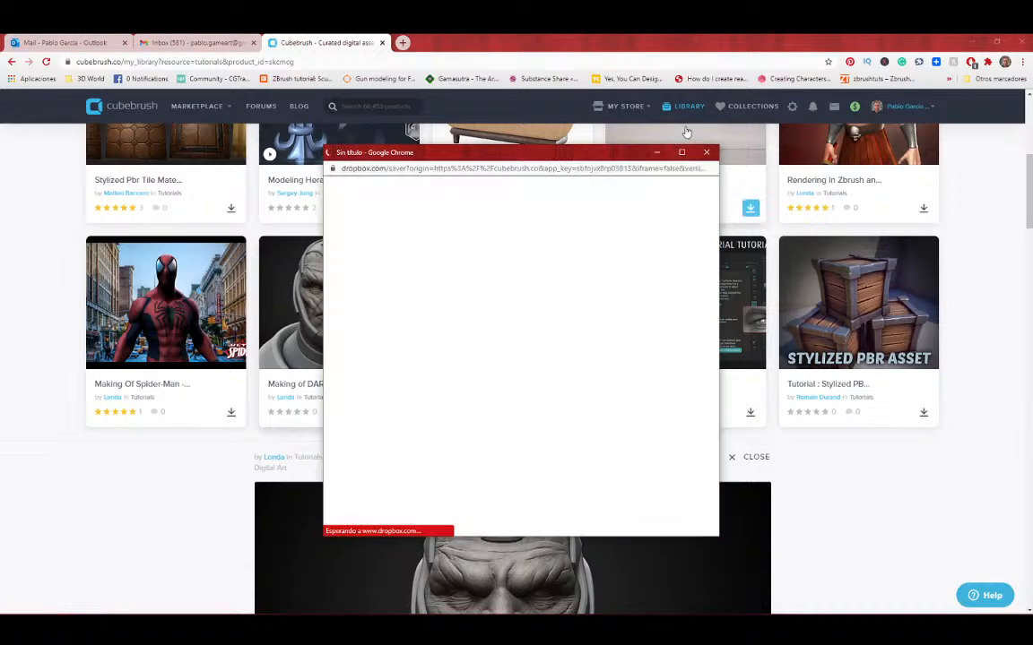
pyautogui.click(690, 518)
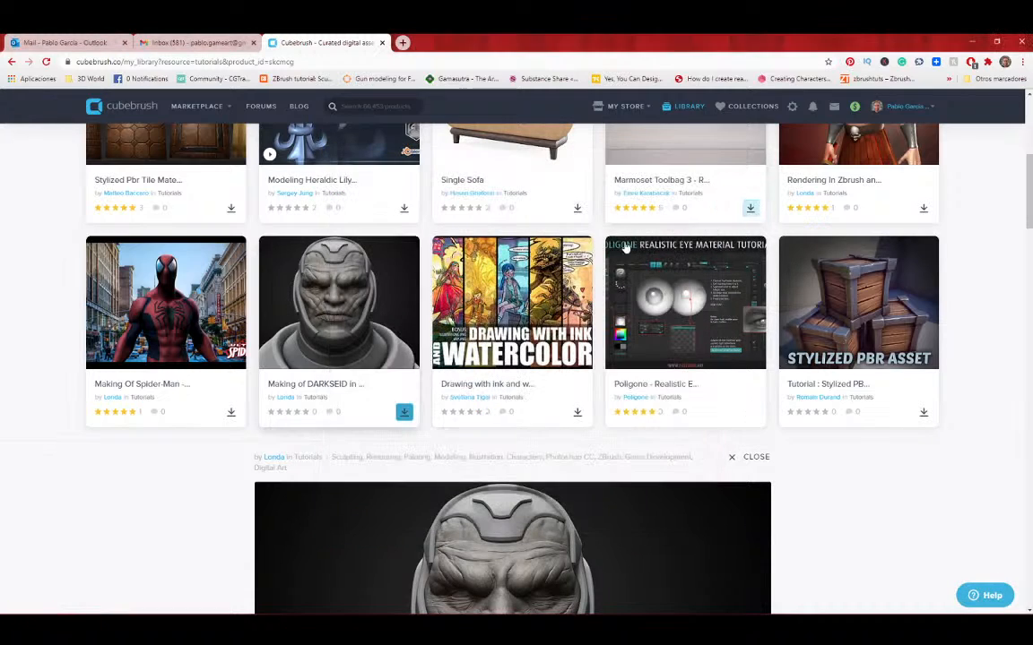
# Close the DARKSEID product details, try its download once more from the tutorial list, and dismiss the Dropbox window
pyautogui.click(765, 457)
pyautogui.click(401, 314)
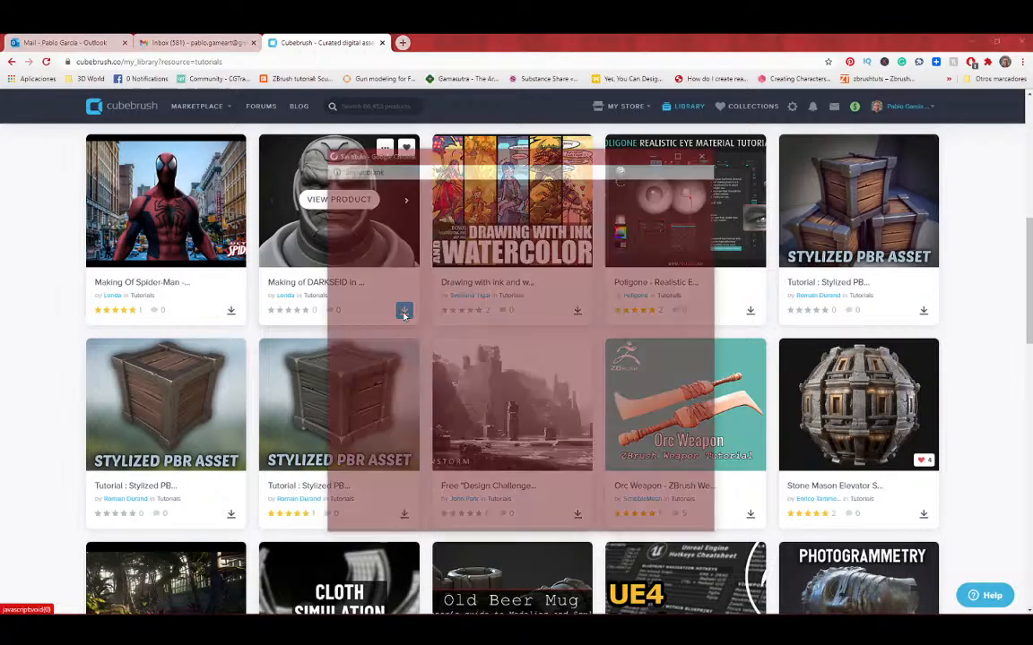
pyautogui.click(707, 154)
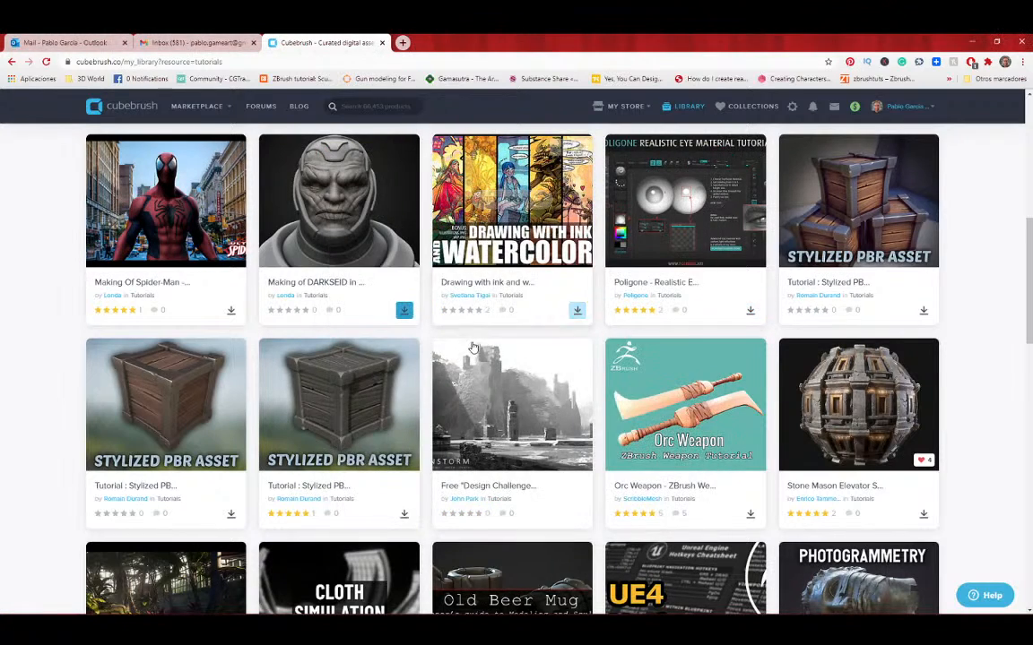
pyautogui.scroll(5, 408, 322)
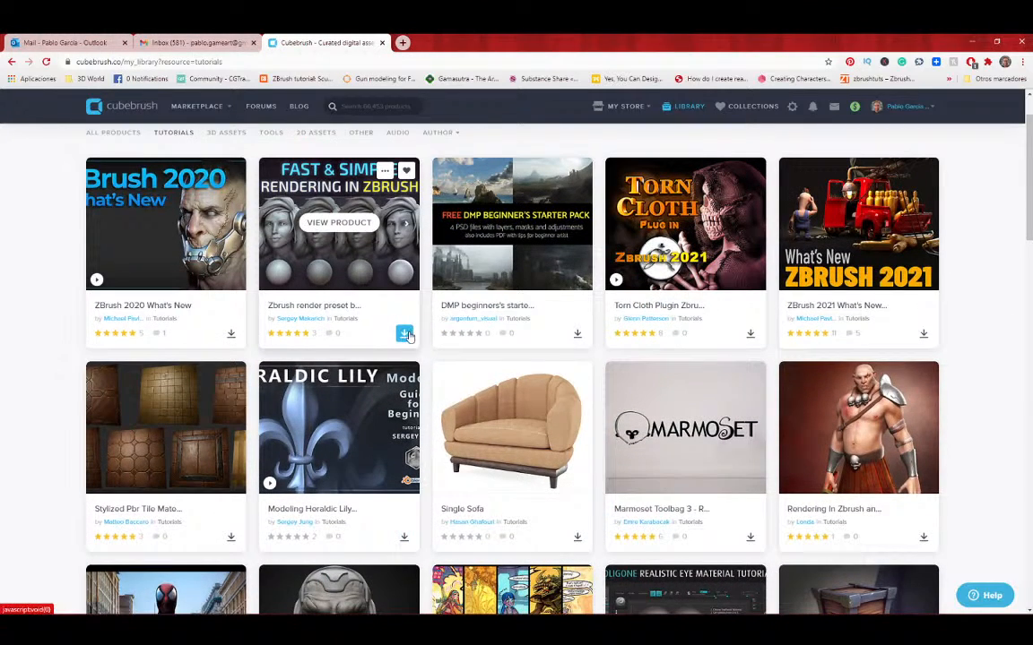
# Try to download the Zbrush render preset from the tutorial list and from its product details, cancelling both the Dropbox window and the save dialog
pyautogui.click(404, 333)
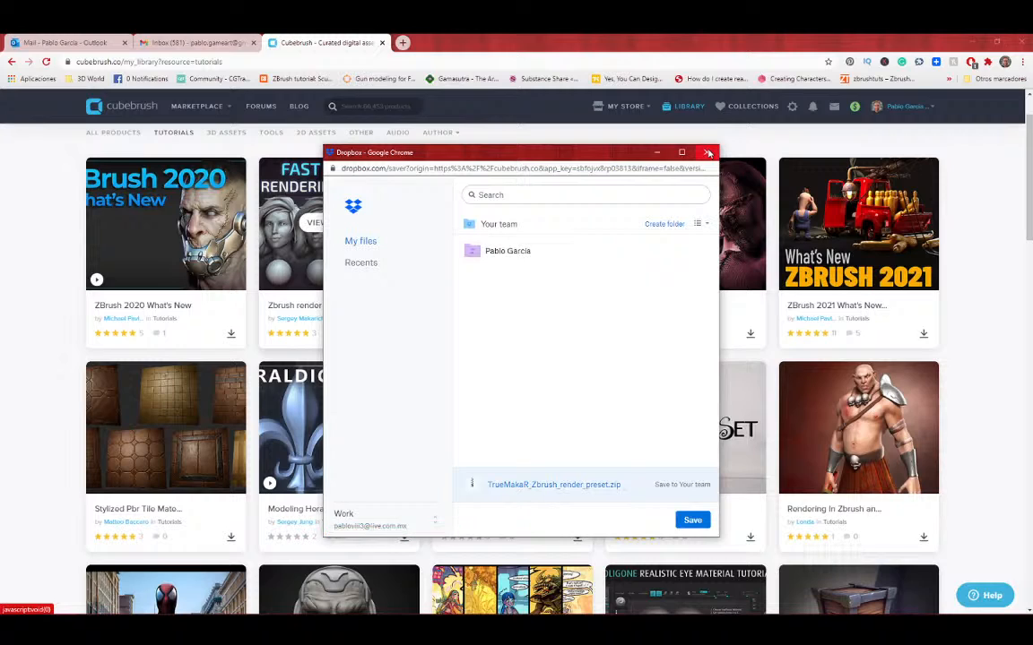
pyautogui.click(707, 154)
pyautogui.click(391, 275)
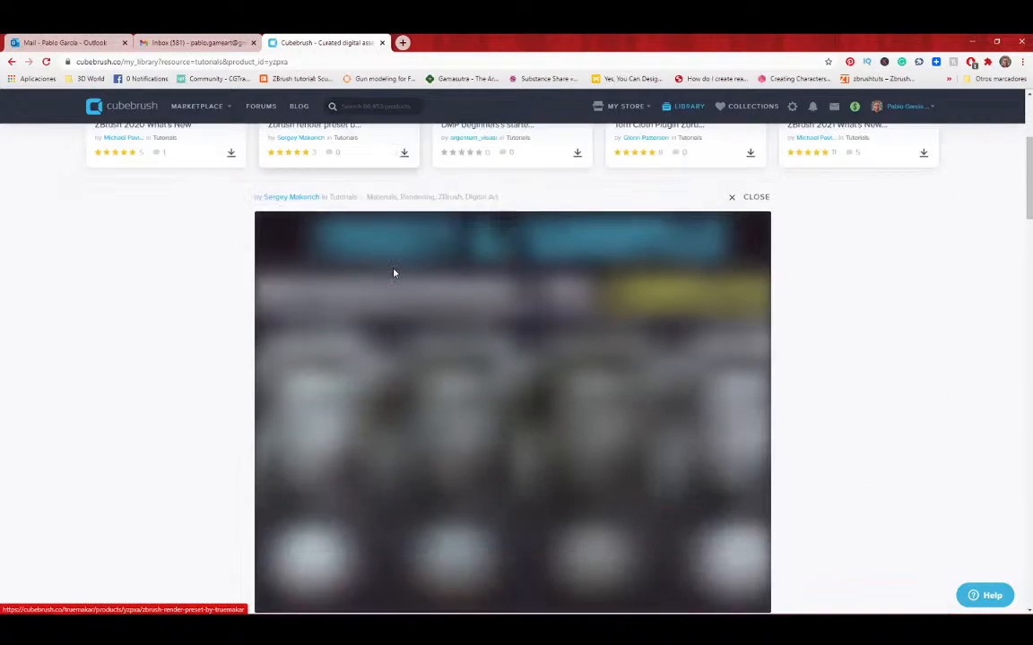
pyautogui.scroll(-3, 807, 368)
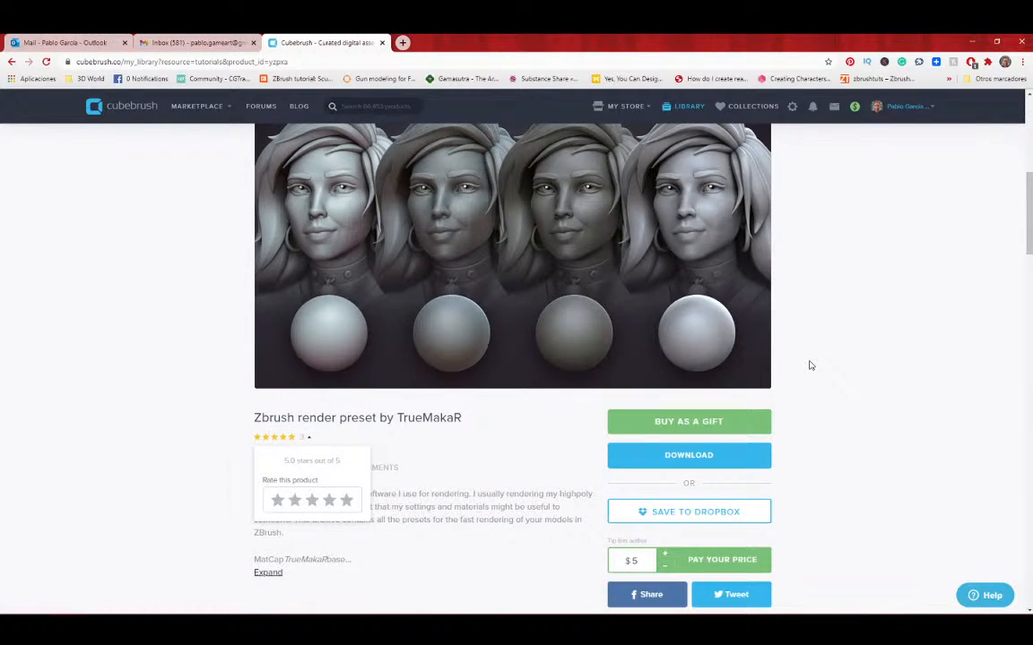
pyautogui.click(740, 459)
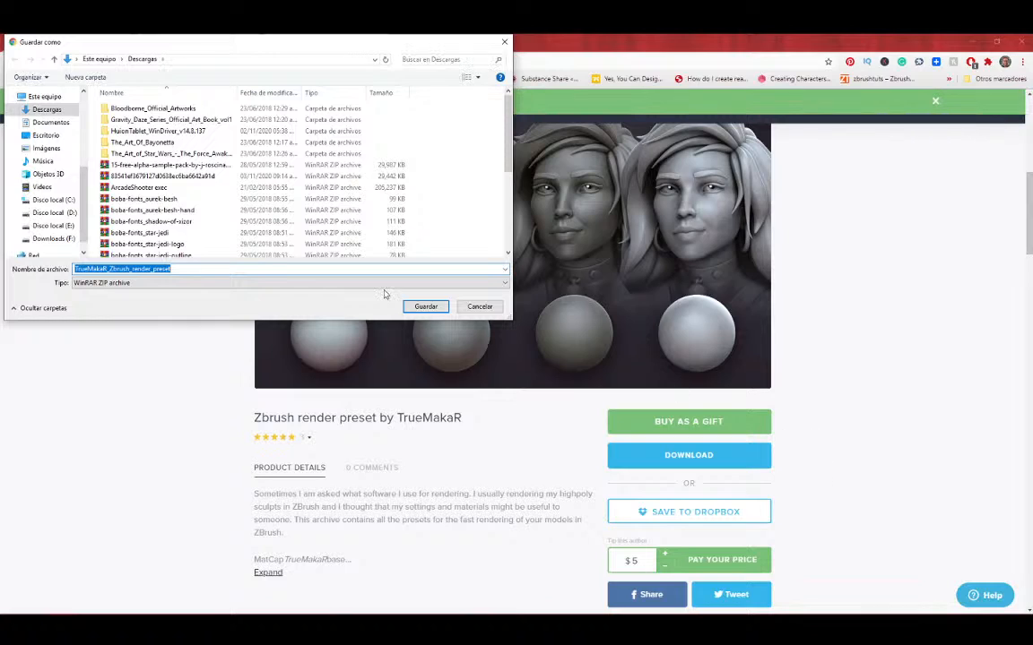
pyautogui.click(478, 307)
# Look over the Zbrush render preset's preview image, then return to the tutorials library and reload the page
pyautogui.scroll(1, 714, 285)
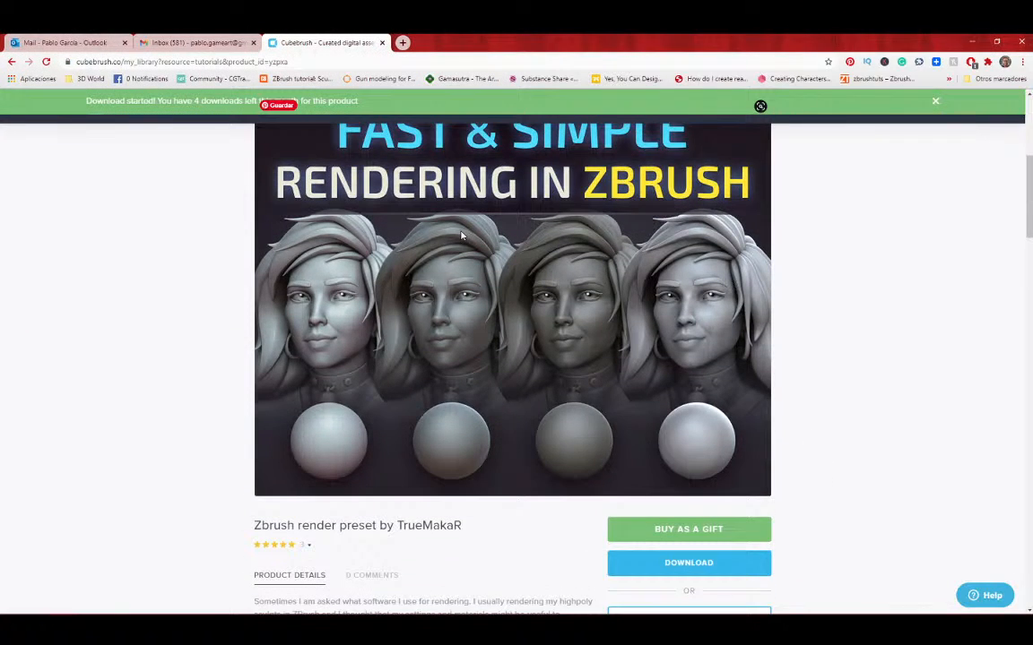
pyautogui.scroll(1, 464, 234)
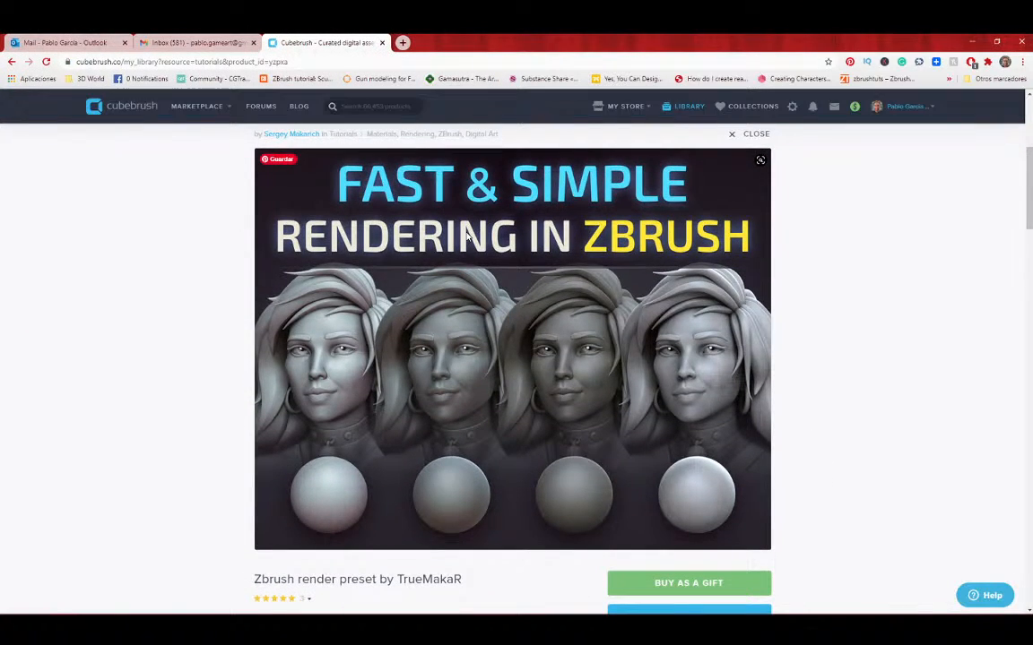
pyautogui.scroll(-2, 467, 236)
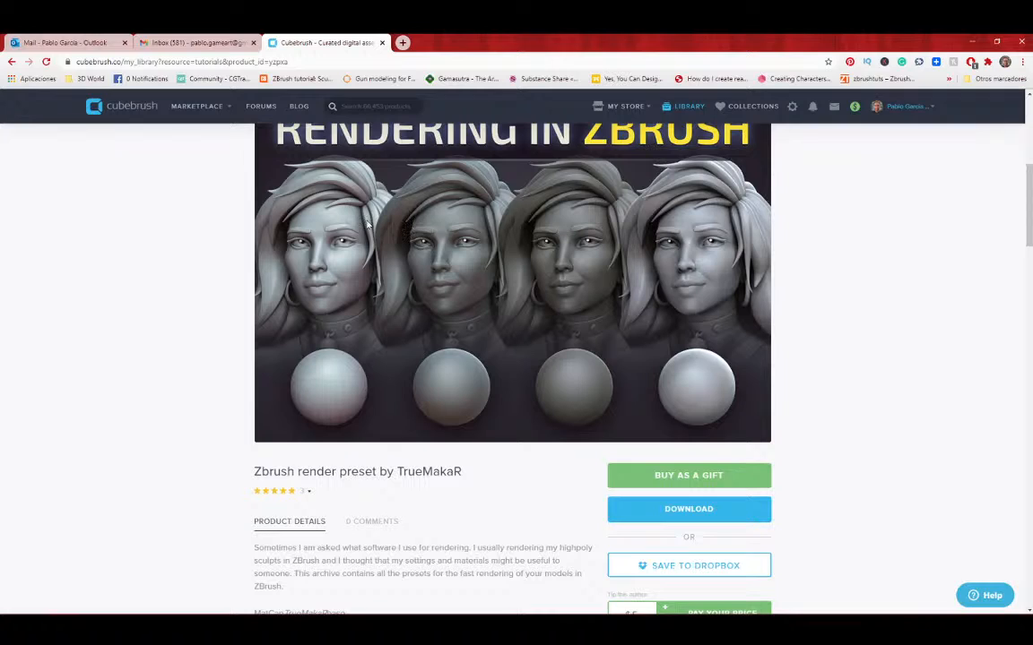
pyautogui.click(11, 62)
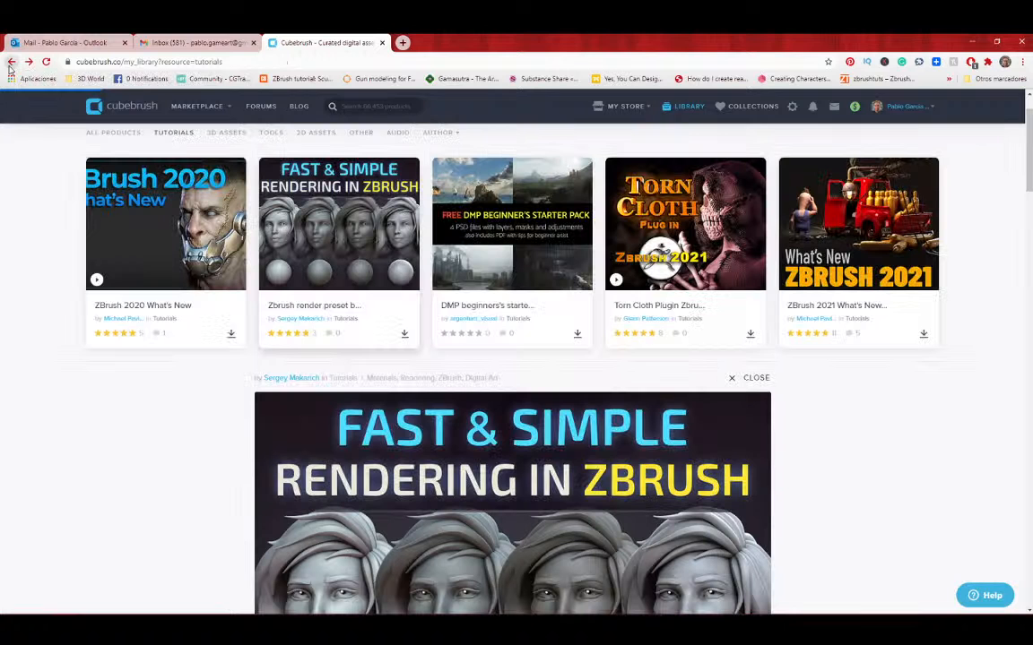
pyautogui.click(46, 62)
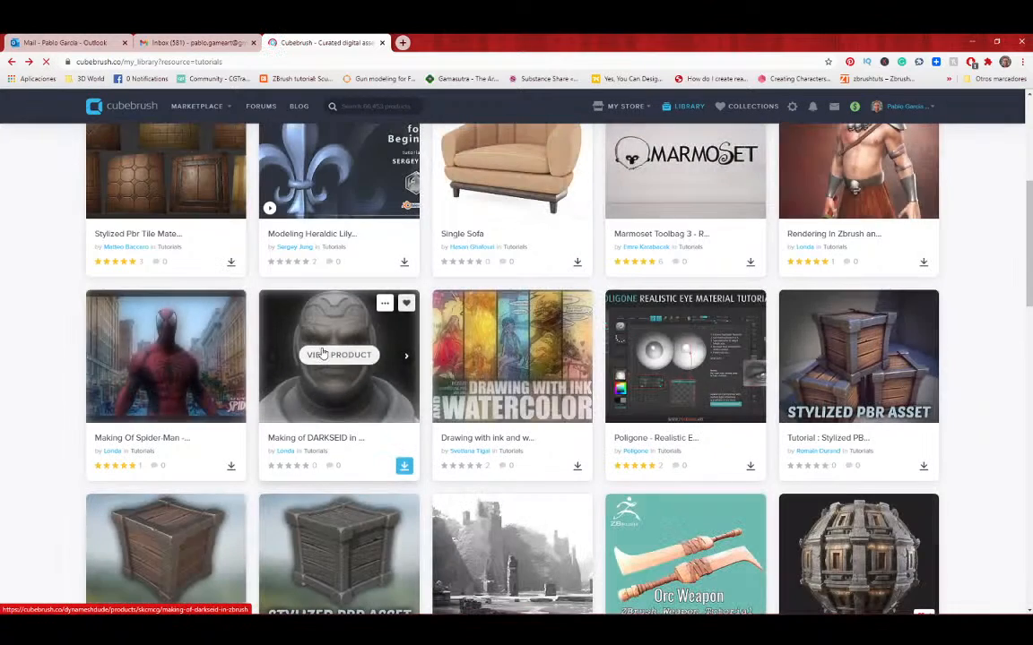
# View the Making of DARKSEID in ZBRUSH product details and examine its contents and attached files with their individual download options
pyautogui.click(325, 354)
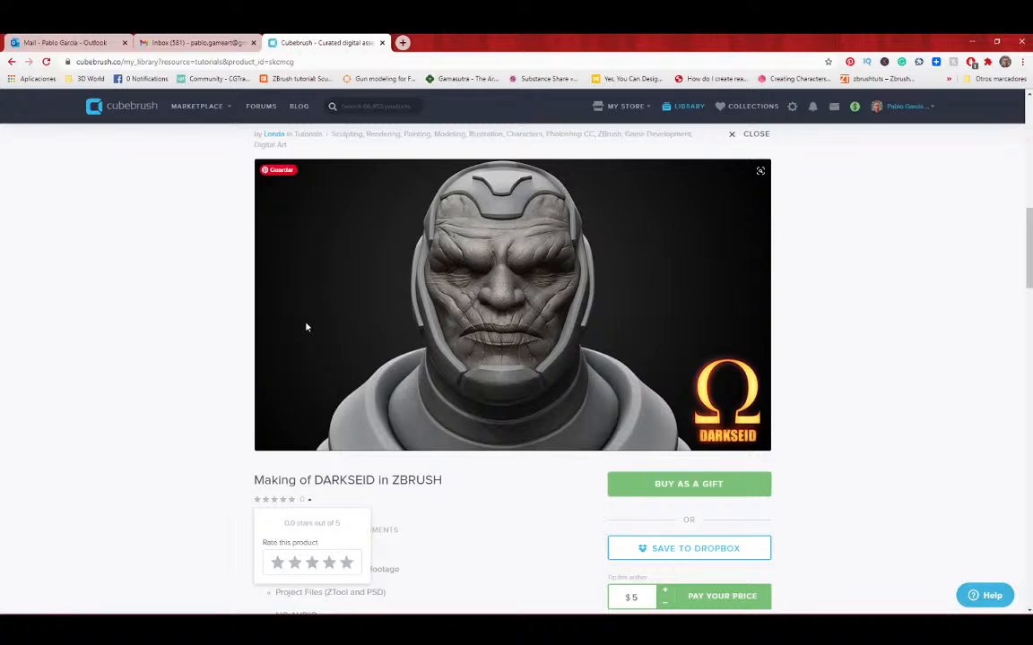
pyautogui.scroll(-1, 306, 328)
pyautogui.scroll(-1, 306, 327)
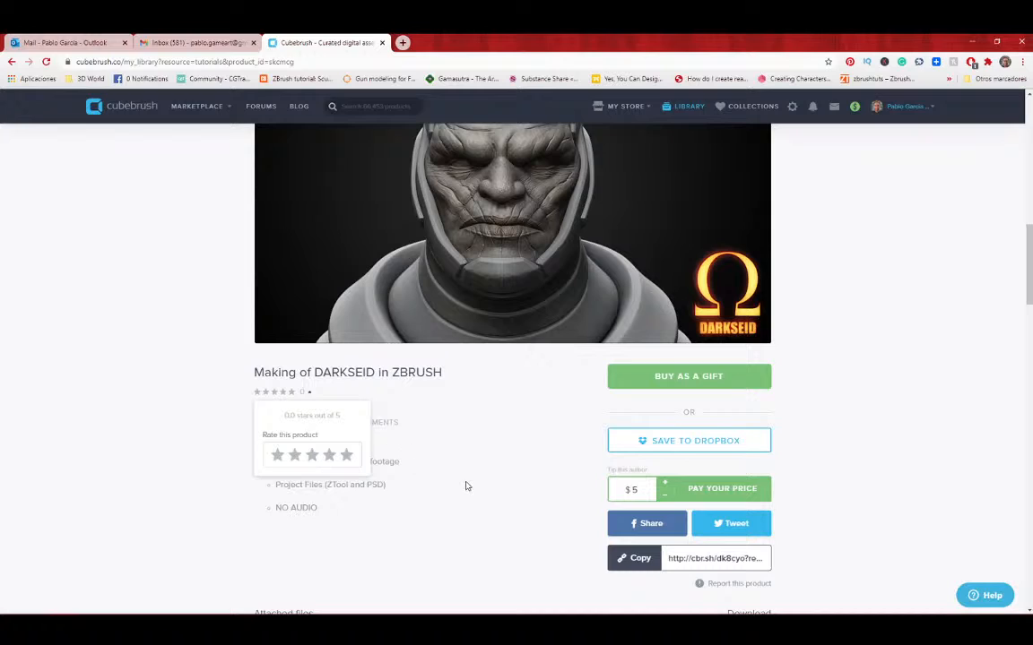
pyautogui.scroll(-1, 414, 463)
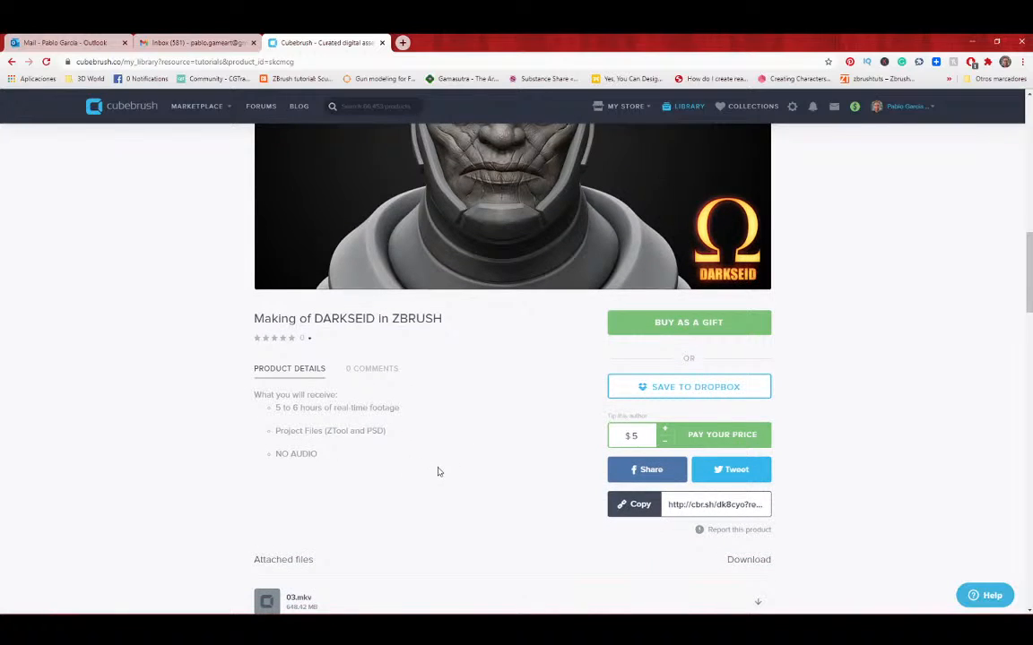
pyautogui.scroll(-2, 438, 467)
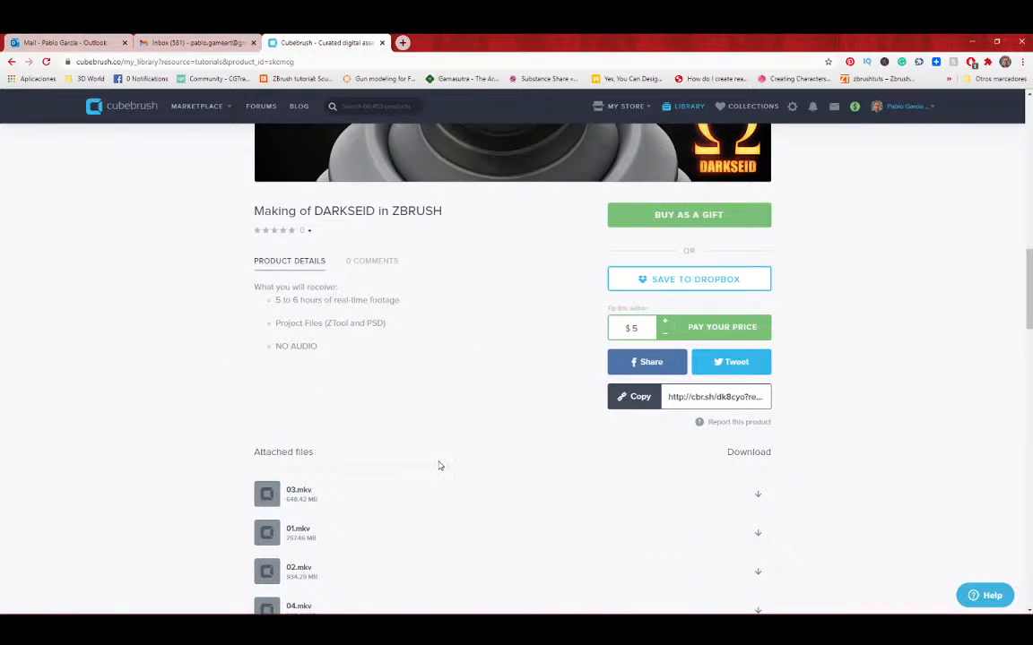
pyautogui.scroll(-2, 749, 457)
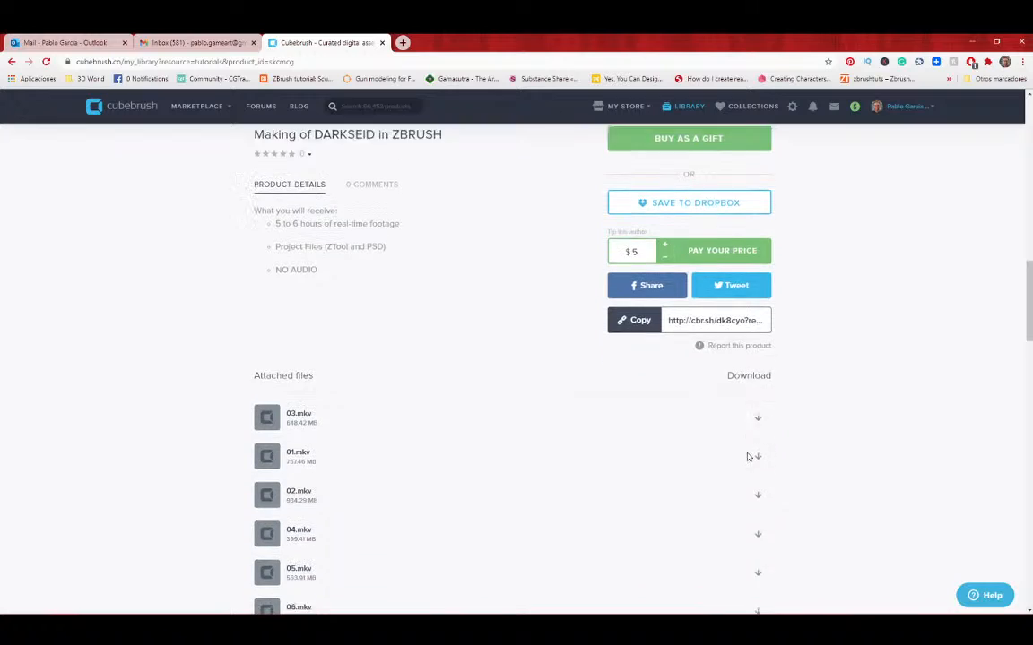
pyautogui.scroll(-4, 779, 397)
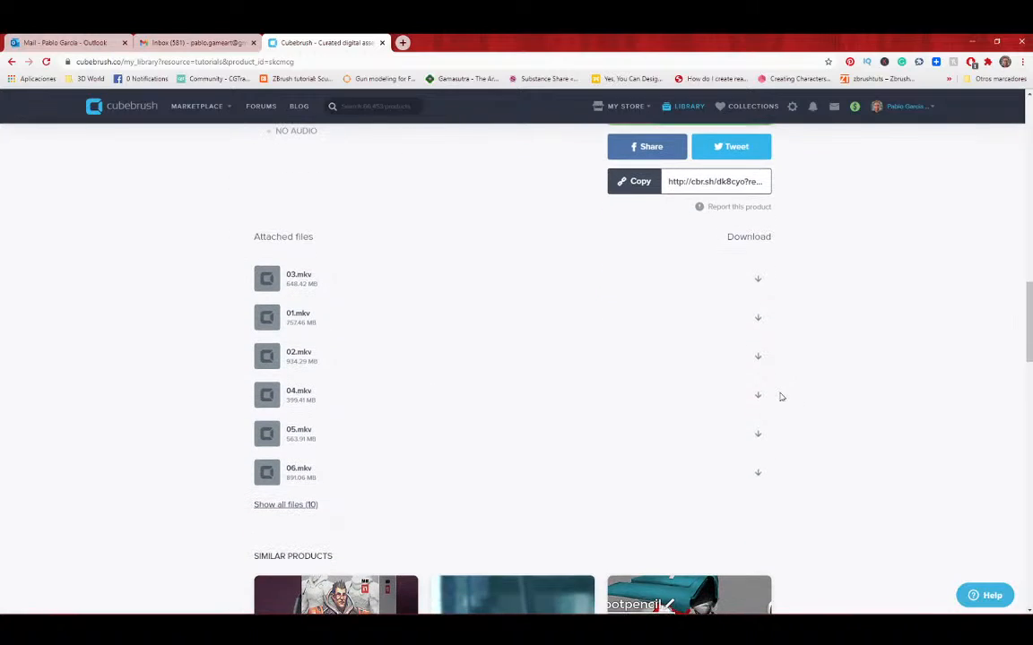
pyautogui.scroll(1, 781, 397)
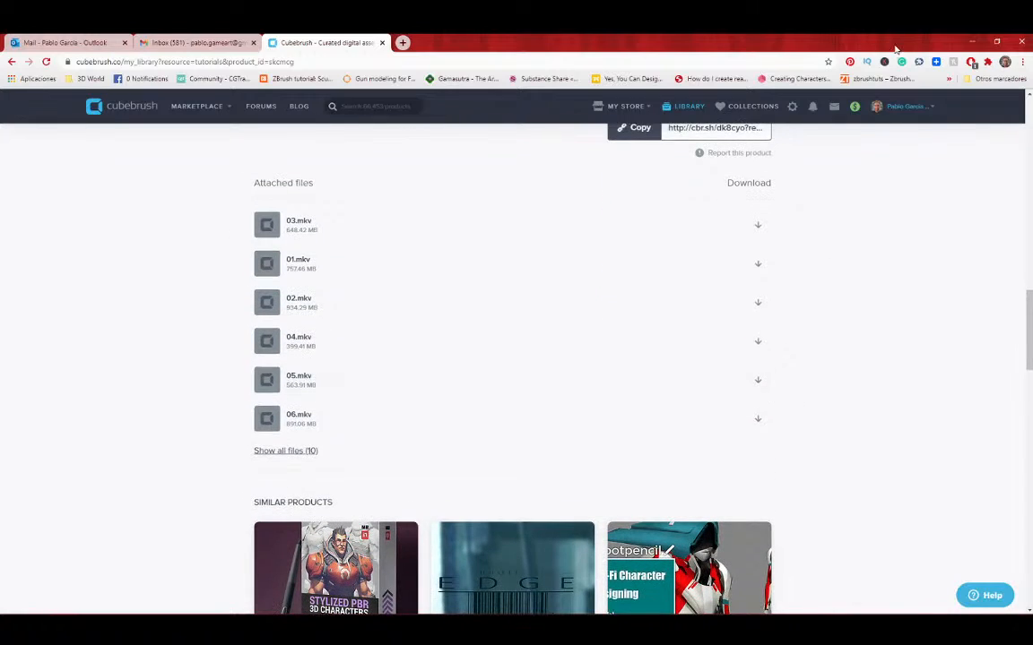
# Minimize the browser to switch back to ZBrush and inspect the male figure from the side and front
pyautogui.click(965, 43)
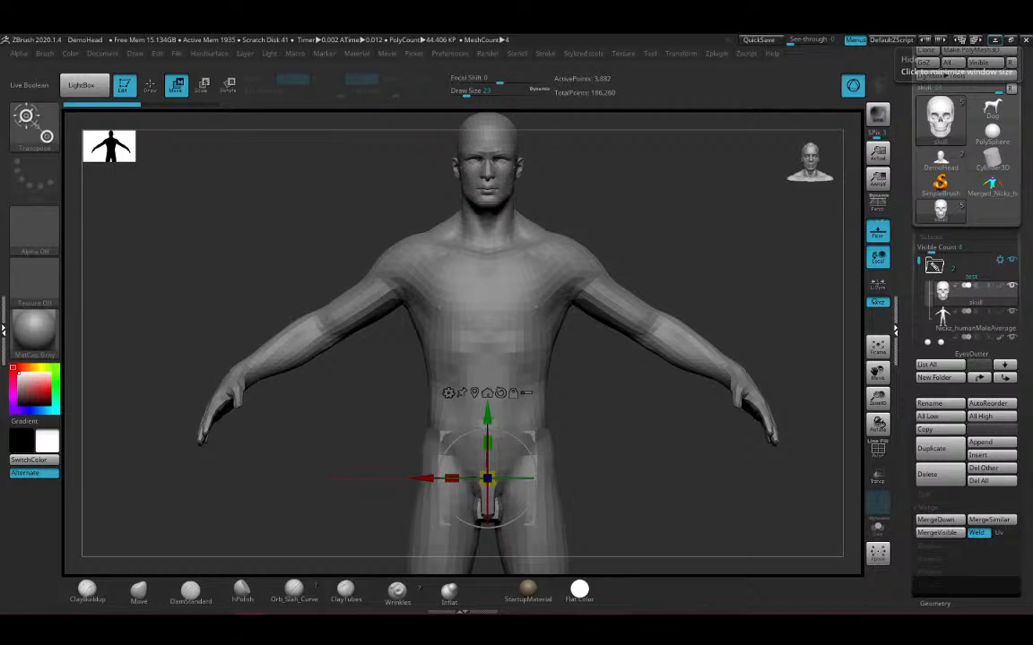
pyautogui.moveTo(754, 208); pyautogui.dragTo(773, 226)
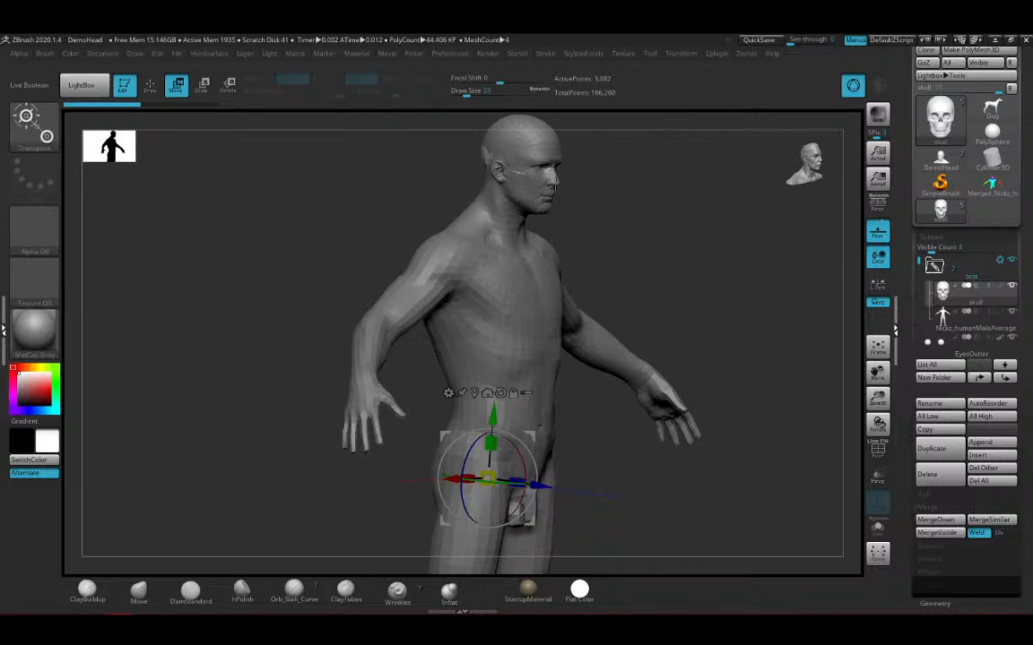
pyautogui.moveTo(789, 254); pyautogui.dragTo(304, 242)
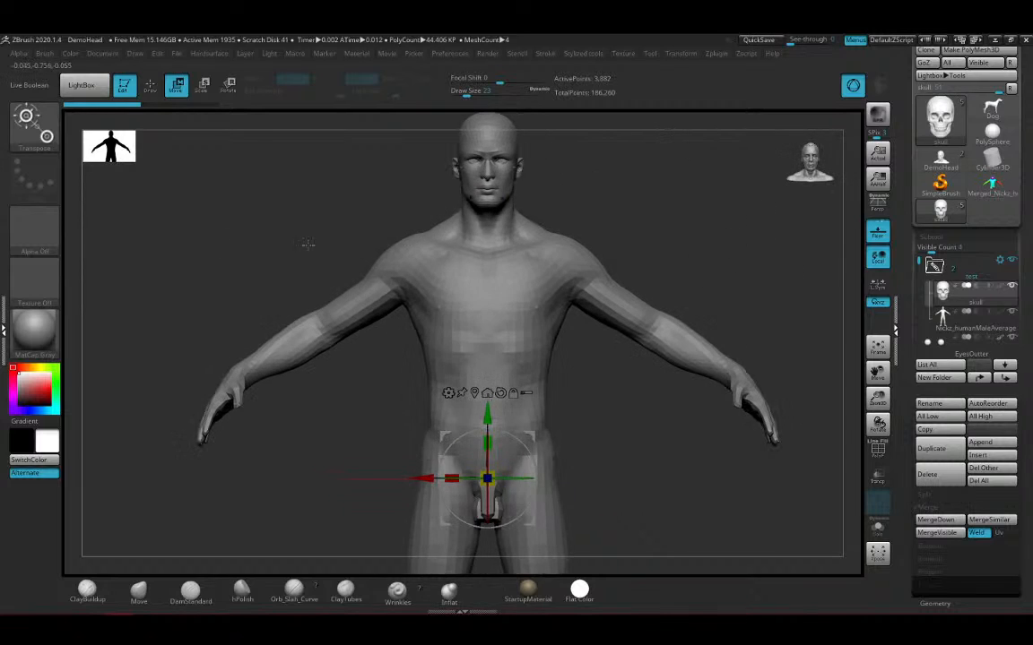
# Apply the Limkuk Material to the male figure and inspect its shading from an angle and from the front
pyautogui.click(48, 329)
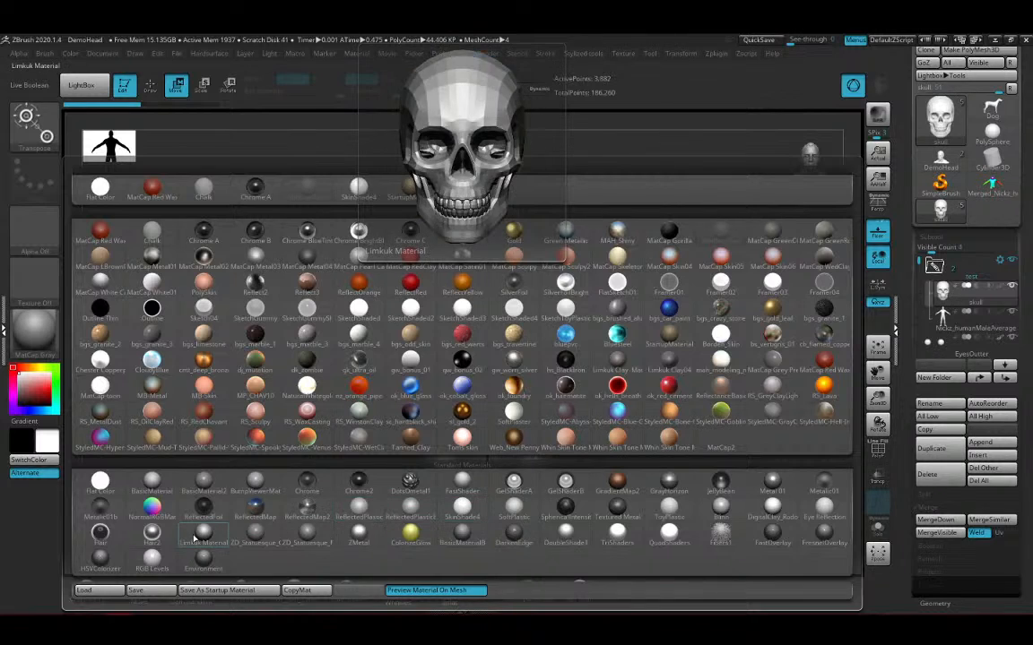
pyautogui.click(377, 517)
pyautogui.moveTo(393, 405); pyautogui.dragTo(547, 363)
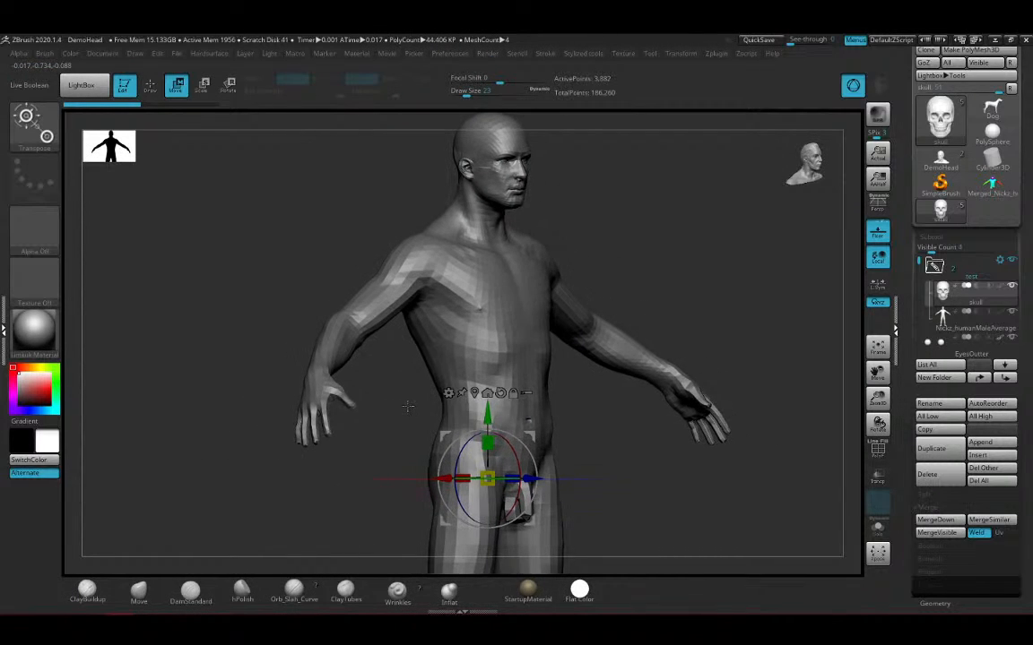
pyautogui.moveTo(591, 413); pyautogui.dragTo(646, 449)
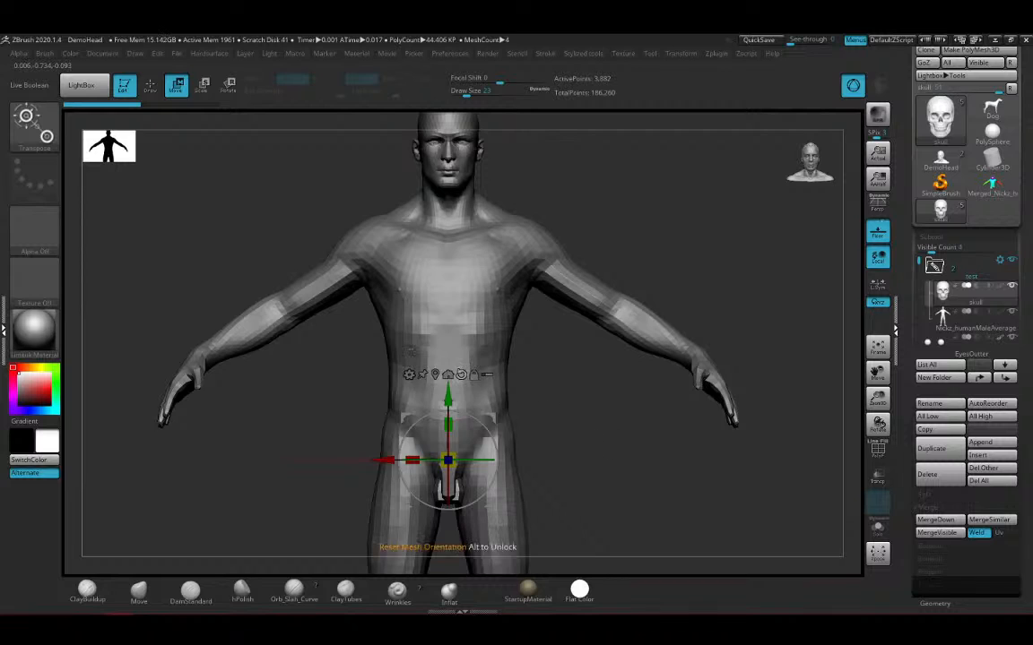
# Try the Metal 01 material and the DigitalClay standard material on the male figure, checking the shading from the front
pyautogui.click(34, 328)
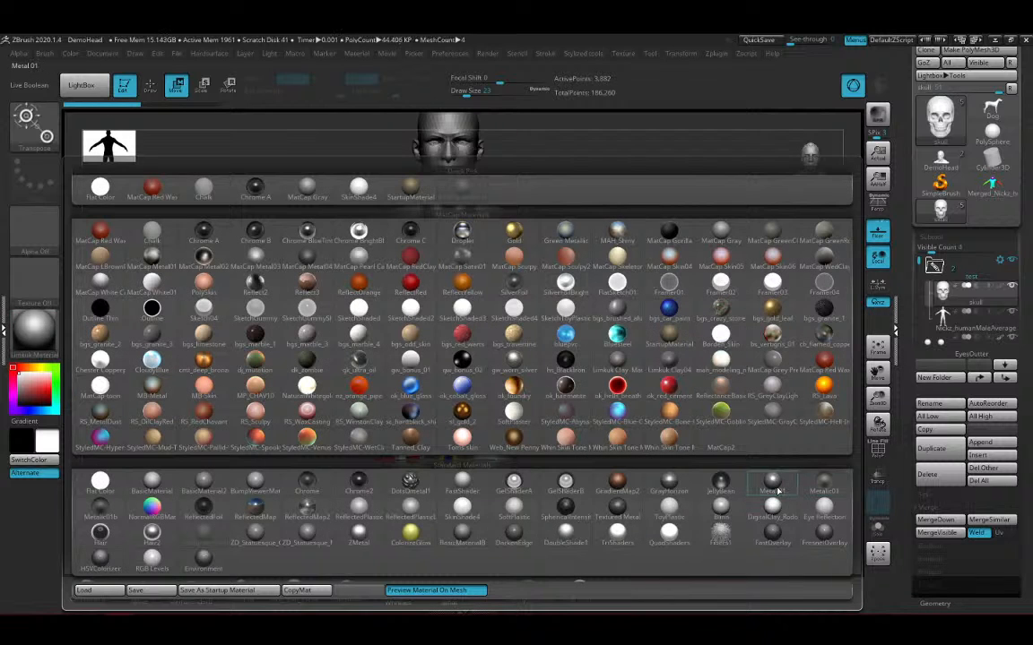
pyautogui.click(779, 482)
pyautogui.press('m')
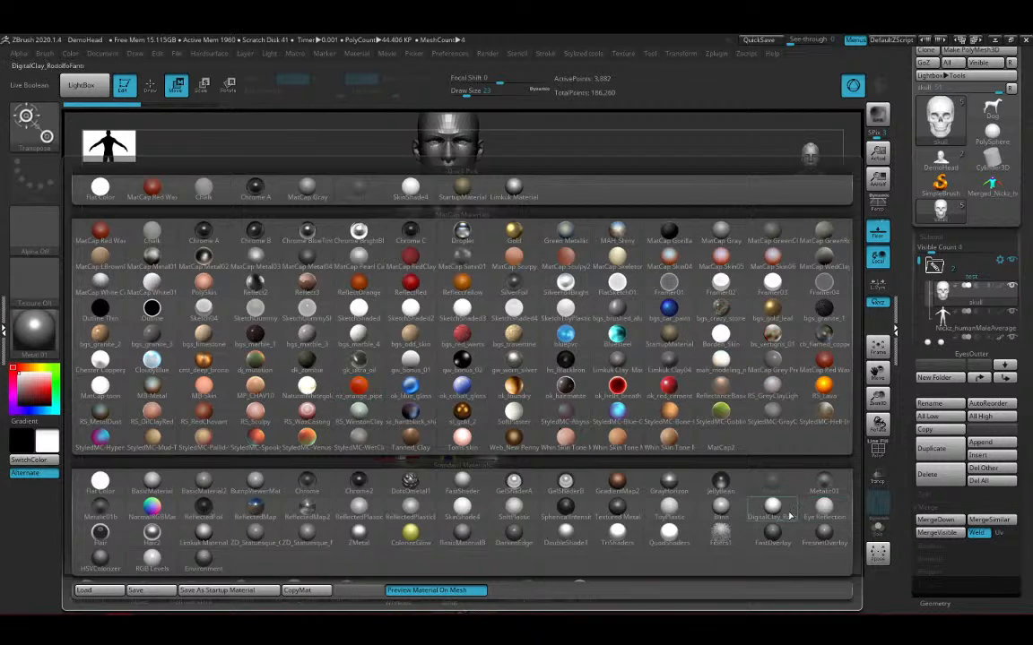
pyautogui.click(657, 432)
pyautogui.keyDown('shift'); pyautogui.moveTo(657, 432); pyautogui.dragTo(242, 375); pyautogui.keyUp('shift')
# Switch the male figure to BasicMaterial and inspect its shading from an angle and from the front
pyautogui.click(34, 324)
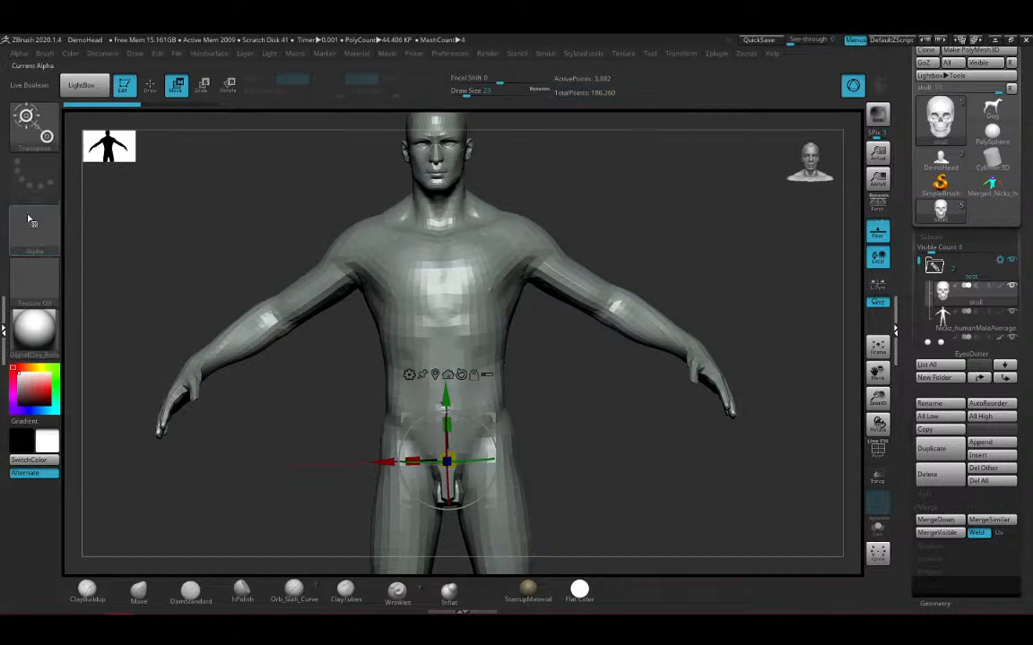
pyautogui.click(37, 334)
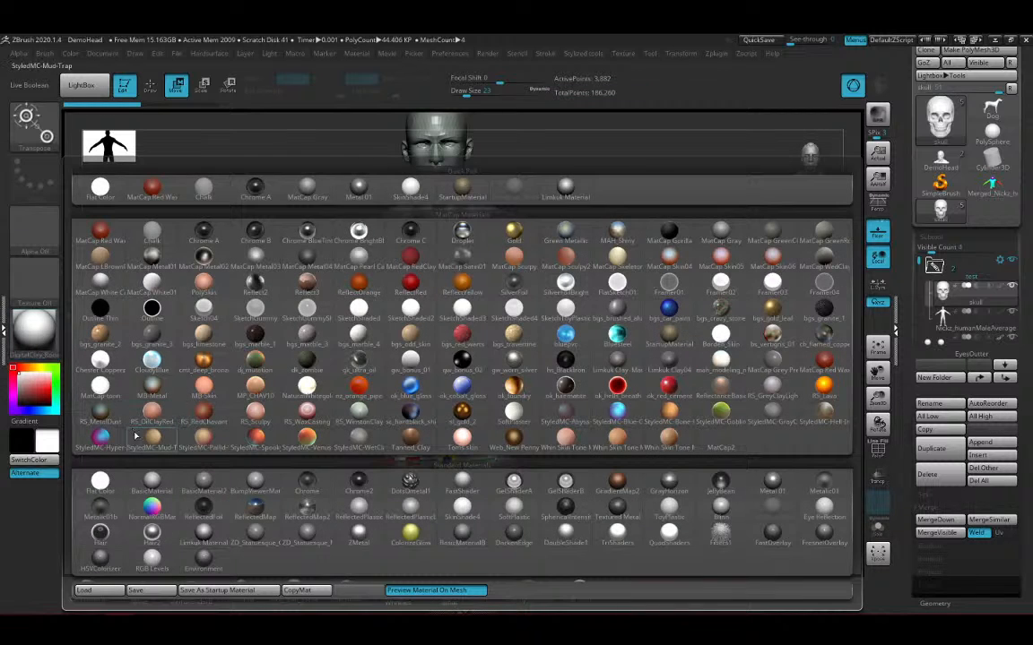
pyautogui.click(152, 484)
pyautogui.moveTo(325, 385); pyautogui.dragTo(428, 258)
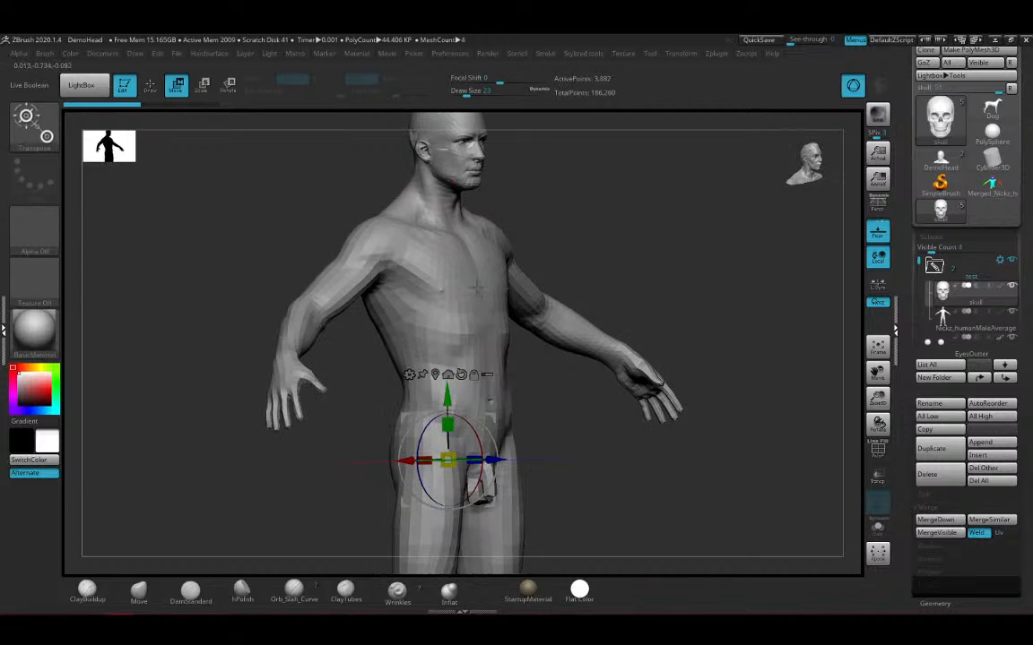
pyautogui.keyDown('shift'); pyautogui.moveTo(673, 198); pyautogui.dragTo(610, 228); pyautogui.keyUp('shift')
# Adjust the placement of the active light to change how it falls on the male figure
pyautogui.click(269, 54)
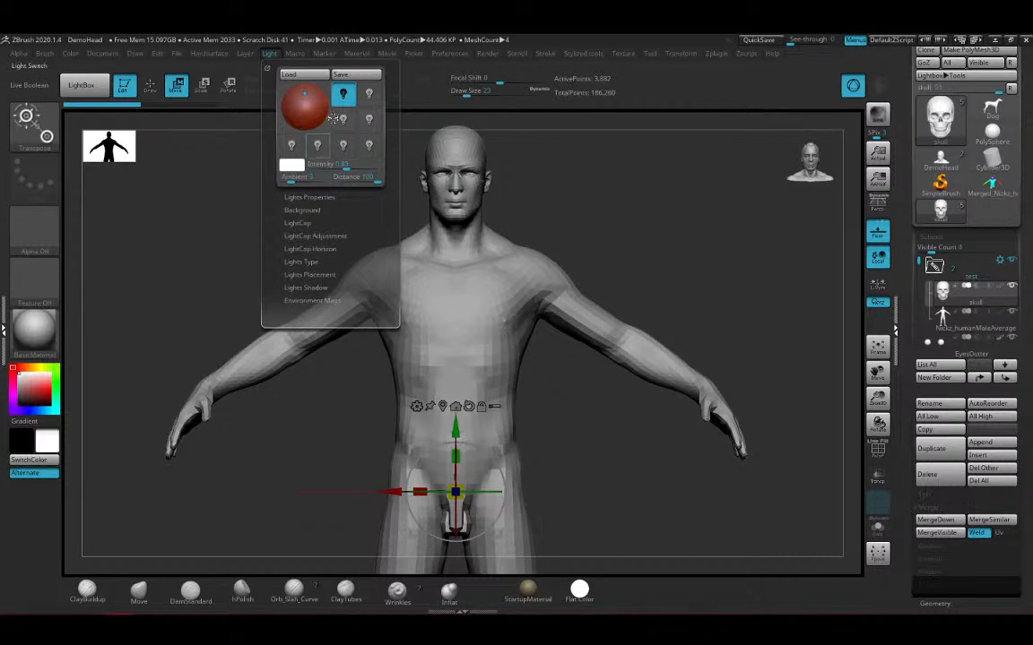
pyautogui.click(308, 104)
pyautogui.click(309, 102)
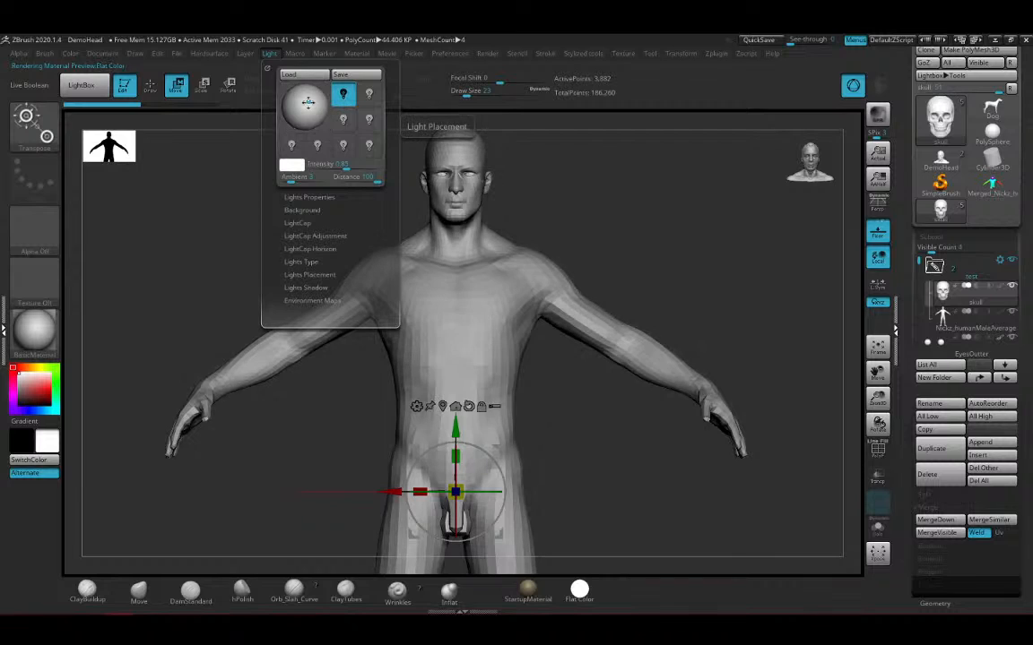
pyautogui.click(306, 100)
pyautogui.moveTo(306, 99)
pyautogui.mouseDown()
pyautogui.moveTo(268, 94)
pyautogui.moveTo(310, 104)
pyautogui.moveTo(285, 87)
pyautogui.moveTo(305, 95)
pyautogui.mouseUp()
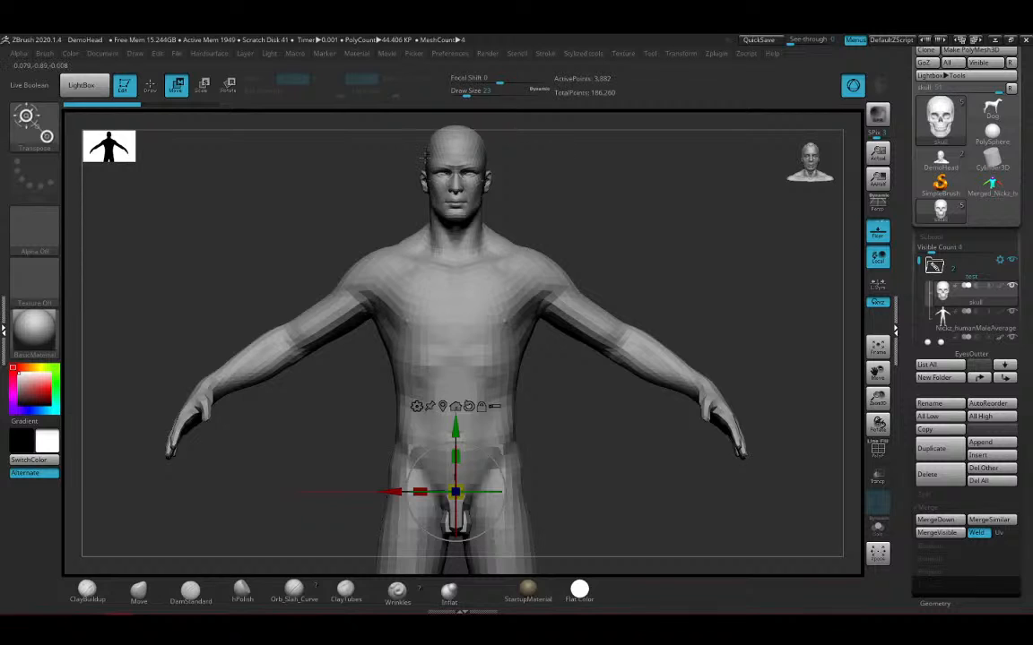
# Turn the figure to a side view, dock the Render palette in the left tray and expand its Environment settings
pyautogui.moveTo(581, 185); pyautogui.dragTo(629, 185)
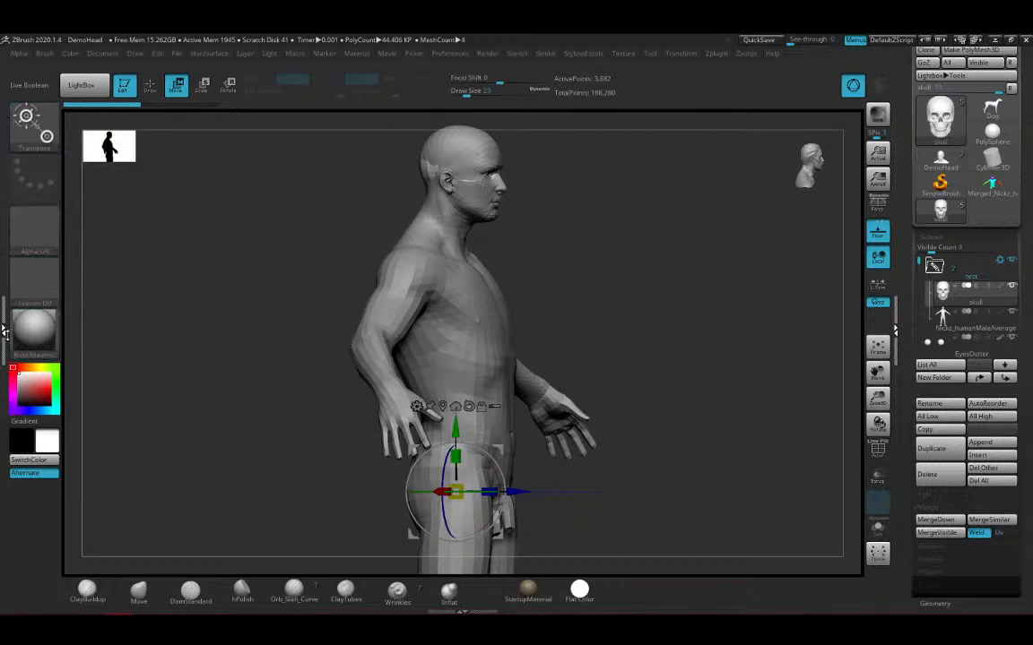
pyautogui.click(4, 330)
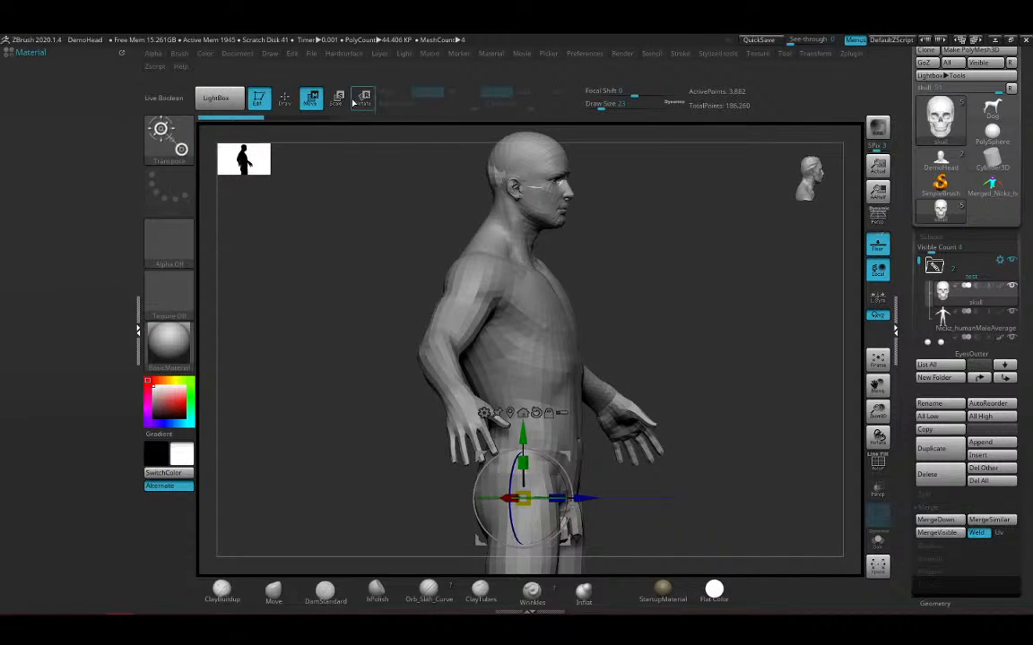
pyautogui.click(621, 54)
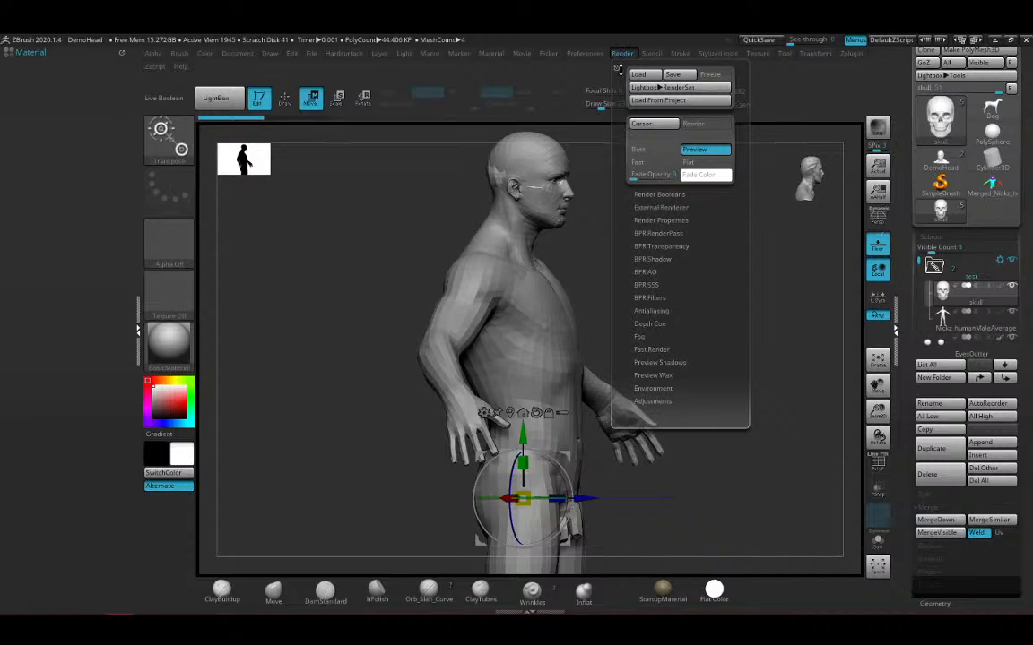
pyautogui.moveTo(616, 68); pyautogui.dragTo(67, 216)
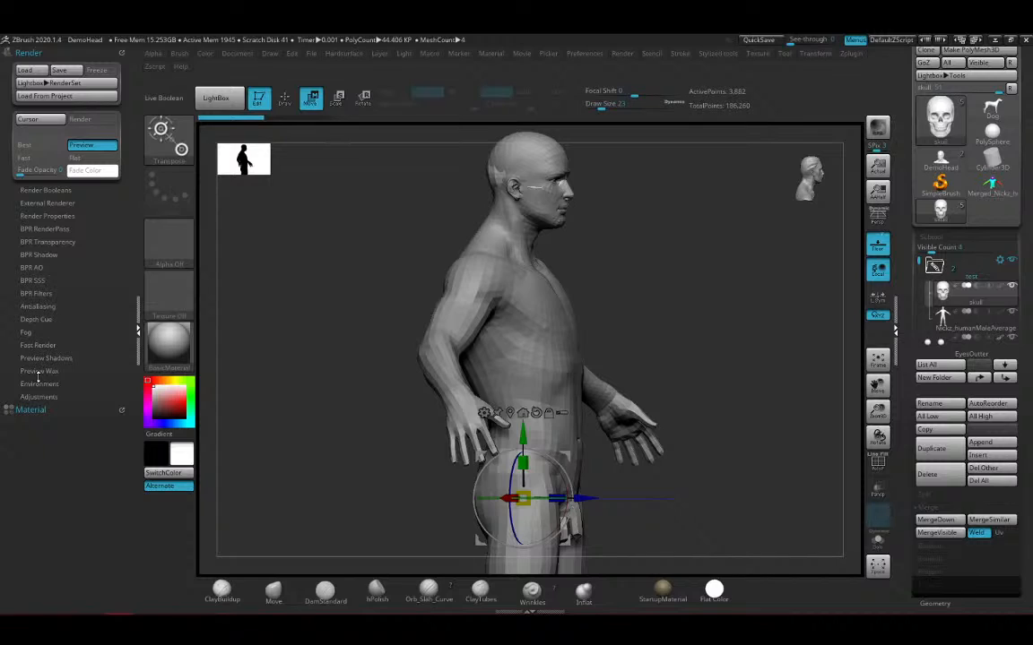
pyautogui.click(40, 384)
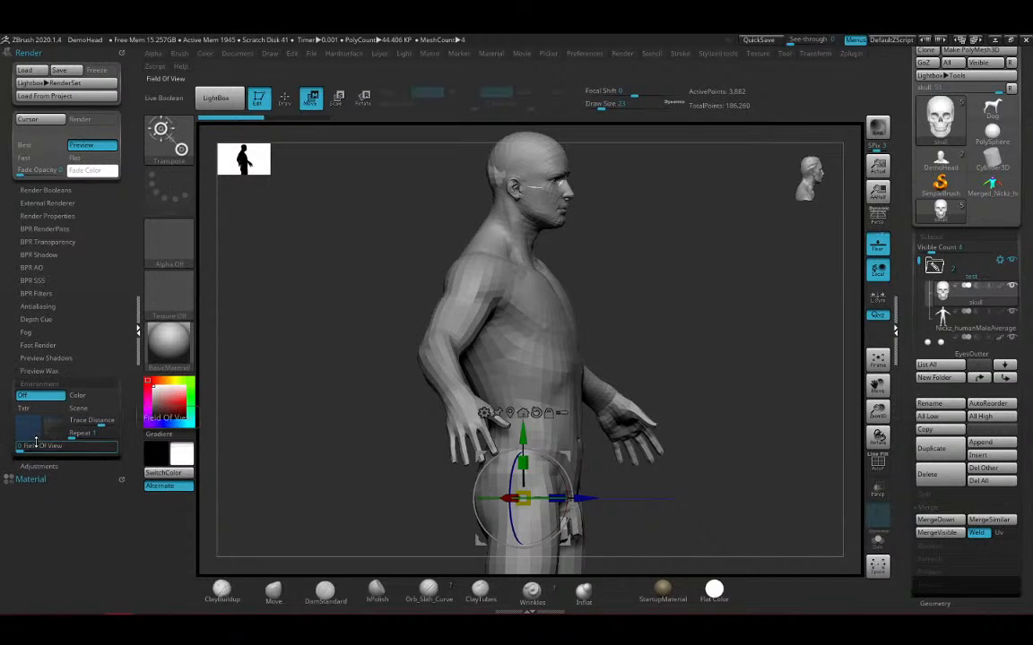
# Examine the Render Booleans, External Renderer and Render Properties settings in the Render palette
pyautogui.click(46, 384)
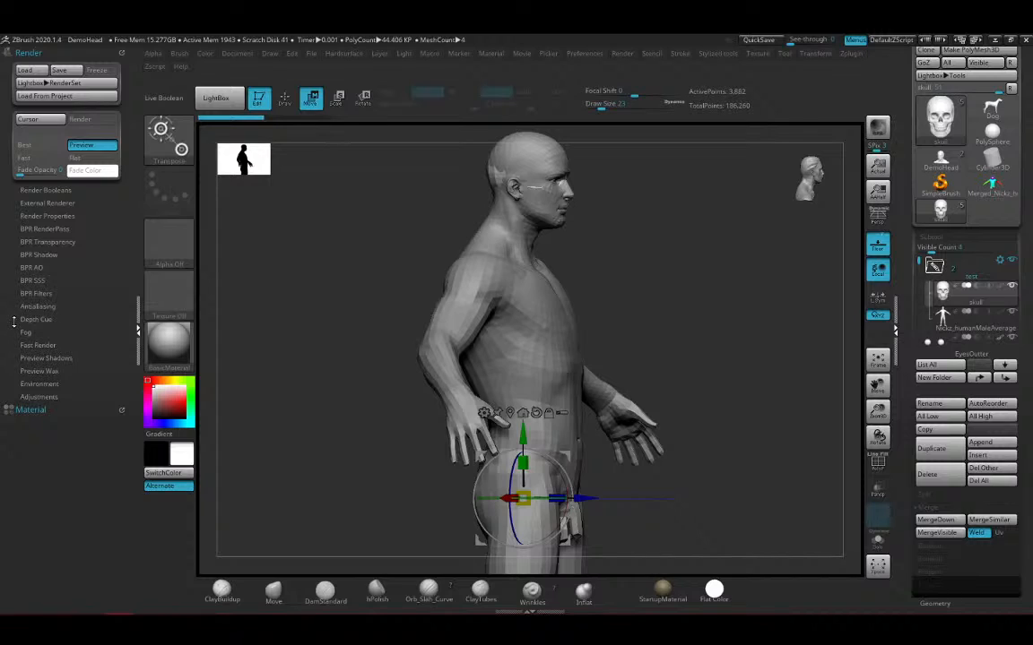
pyautogui.click(44, 191)
pyautogui.click(43, 192)
pyautogui.click(43, 192)
pyautogui.click(40, 204)
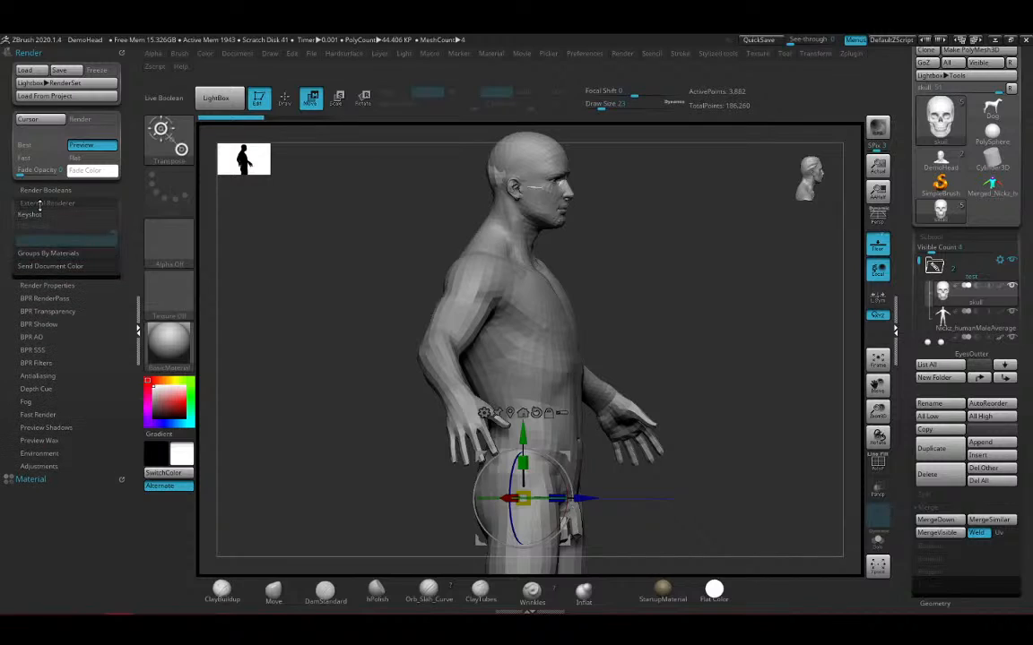
pyautogui.click(39, 206)
pyautogui.click(40, 216)
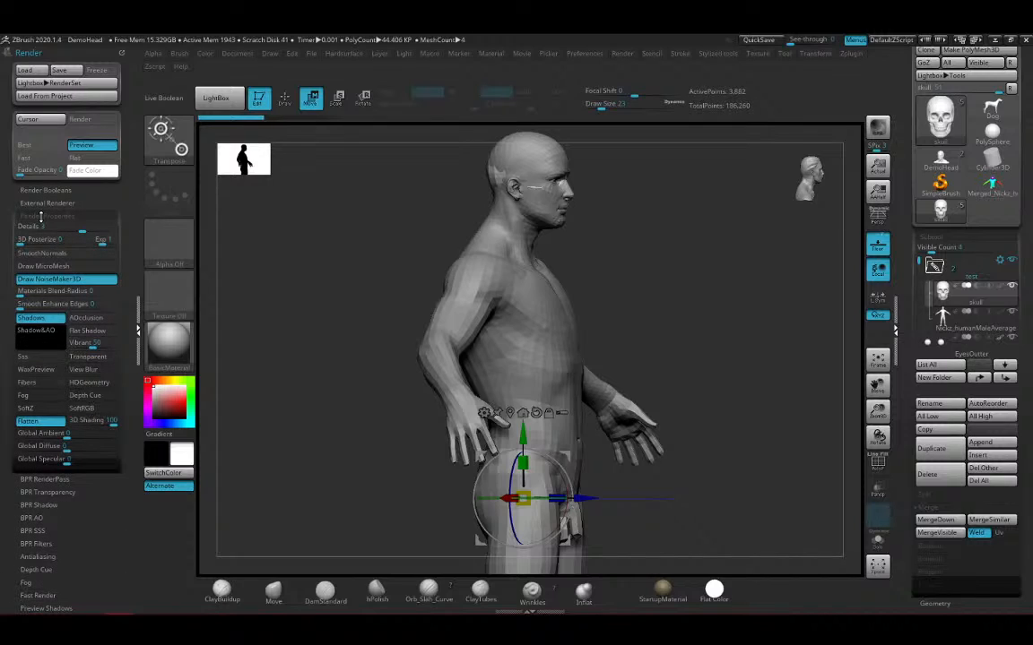
pyautogui.click(41, 216)
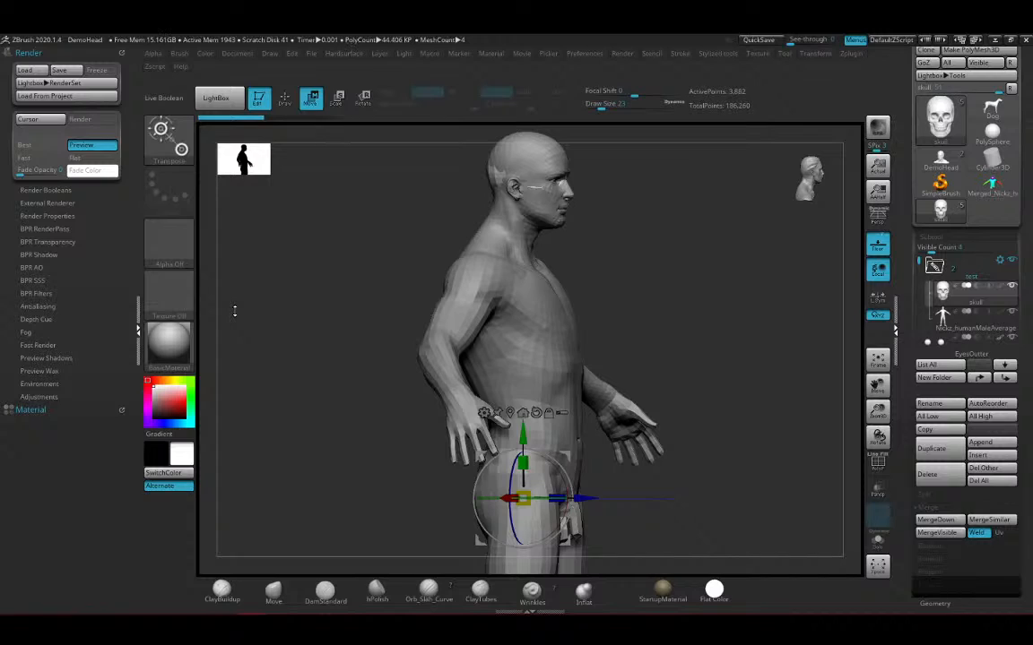
# Expand the Preview Wax render settings and set the active colour to red
pyautogui.click(43, 371)
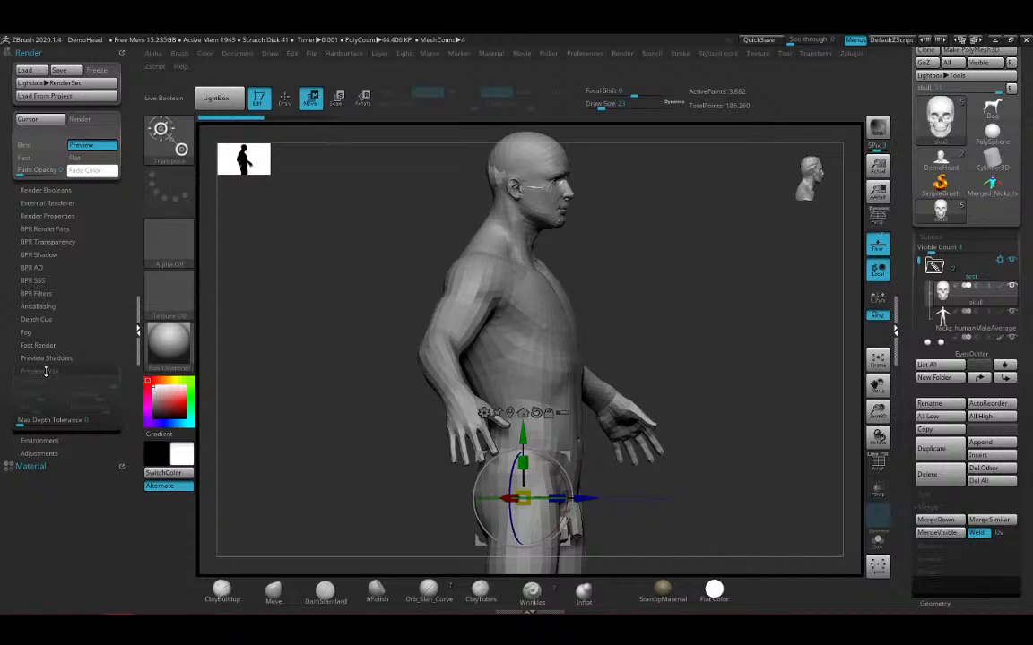
pyautogui.click(45, 372)
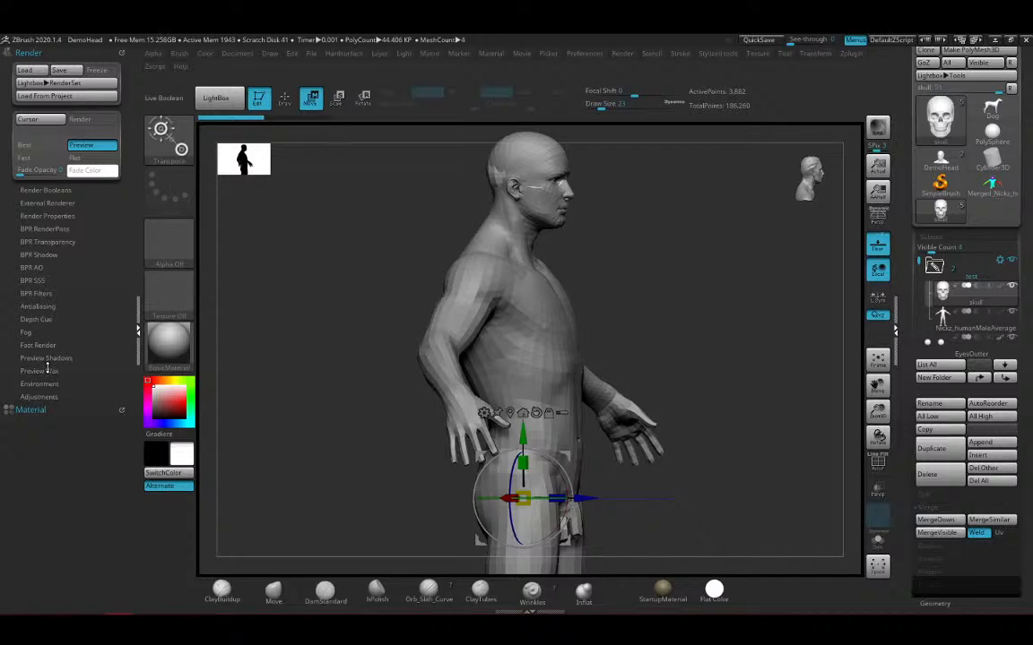
pyautogui.click(39, 371)
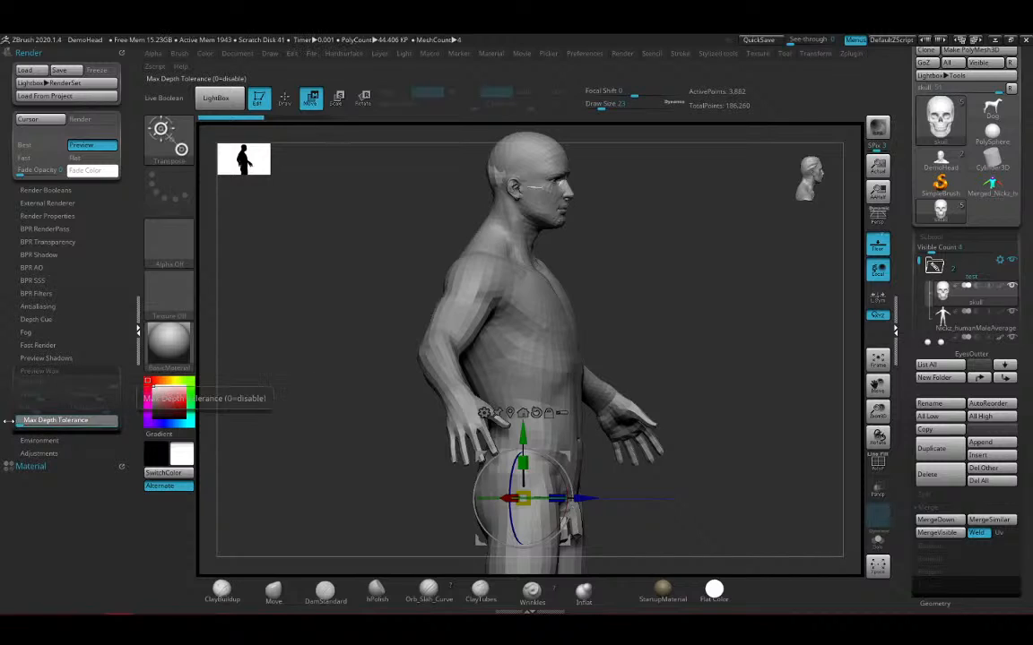
pyautogui.click(173, 347)
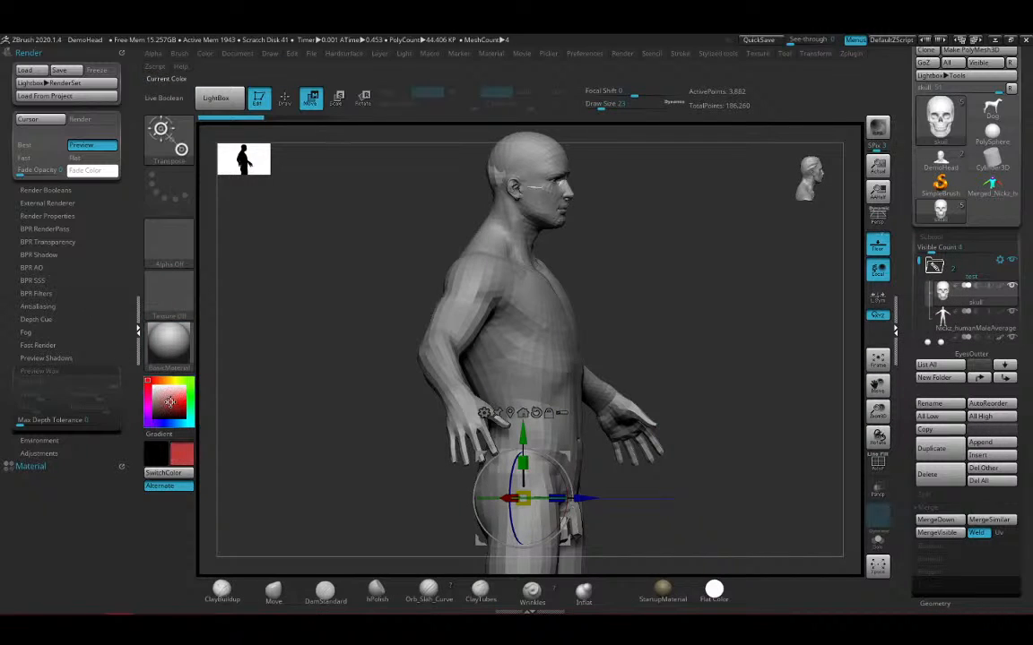
pyautogui.click(180, 396)
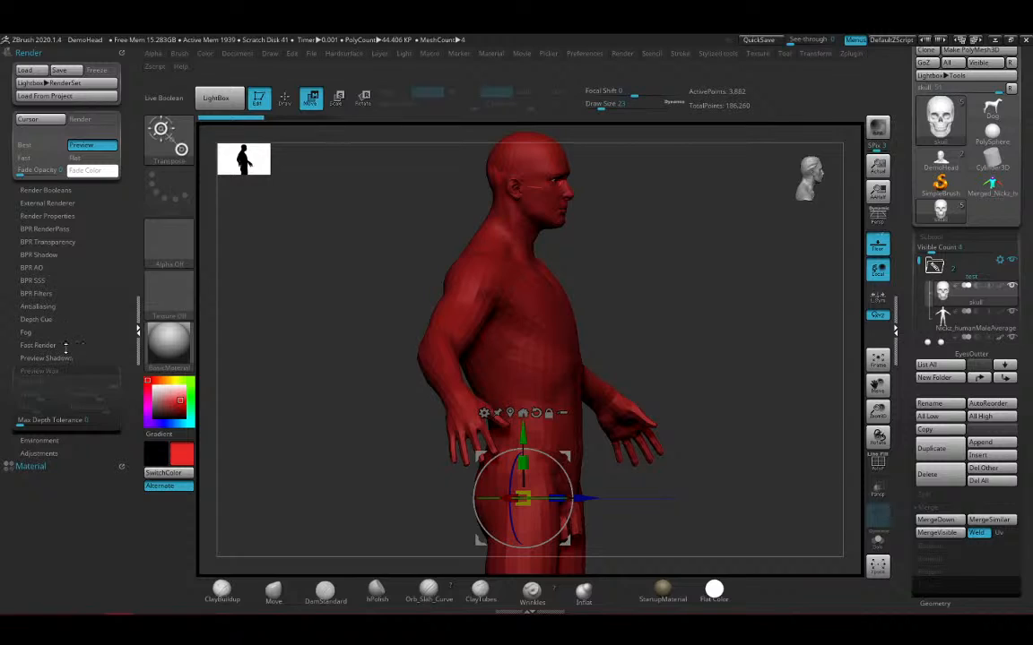
# Examine the Environment, Fast Render, Preview Shadows, Antialiasing and Adjustments render settings
pyautogui.click(51, 453)
pyautogui.click(42, 383)
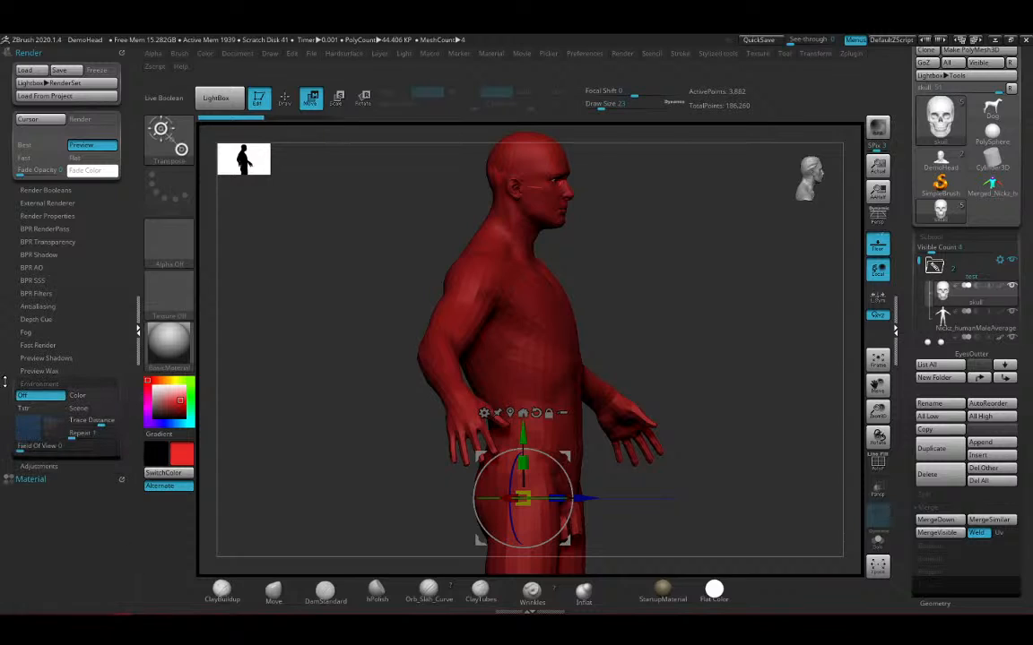
pyautogui.click(50, 372)
pyautogui.click(29, 333)
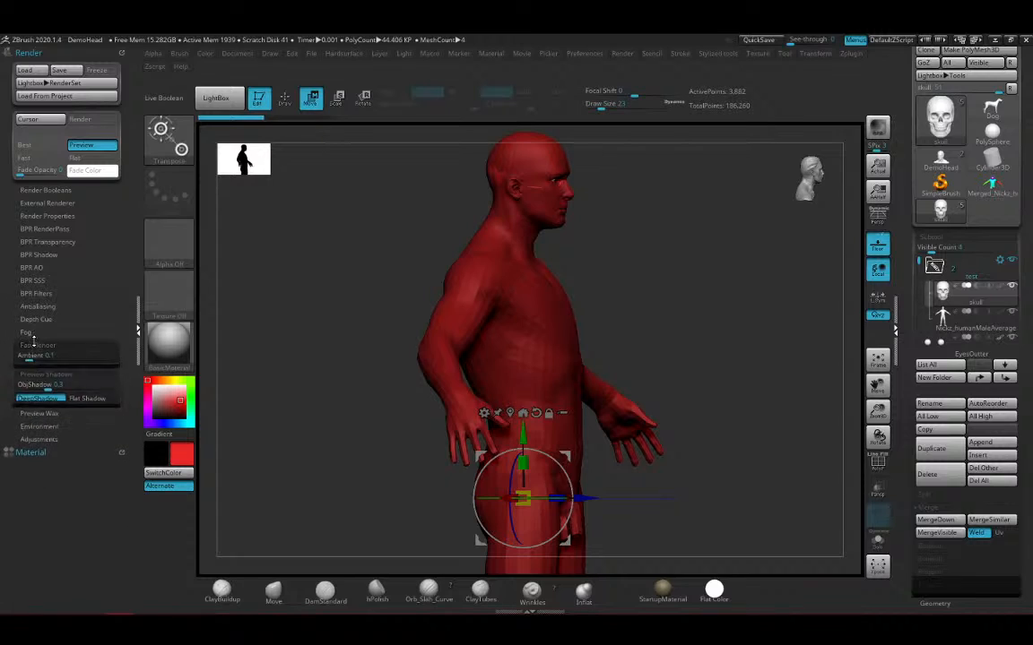
pyautogui.click(39, 306)
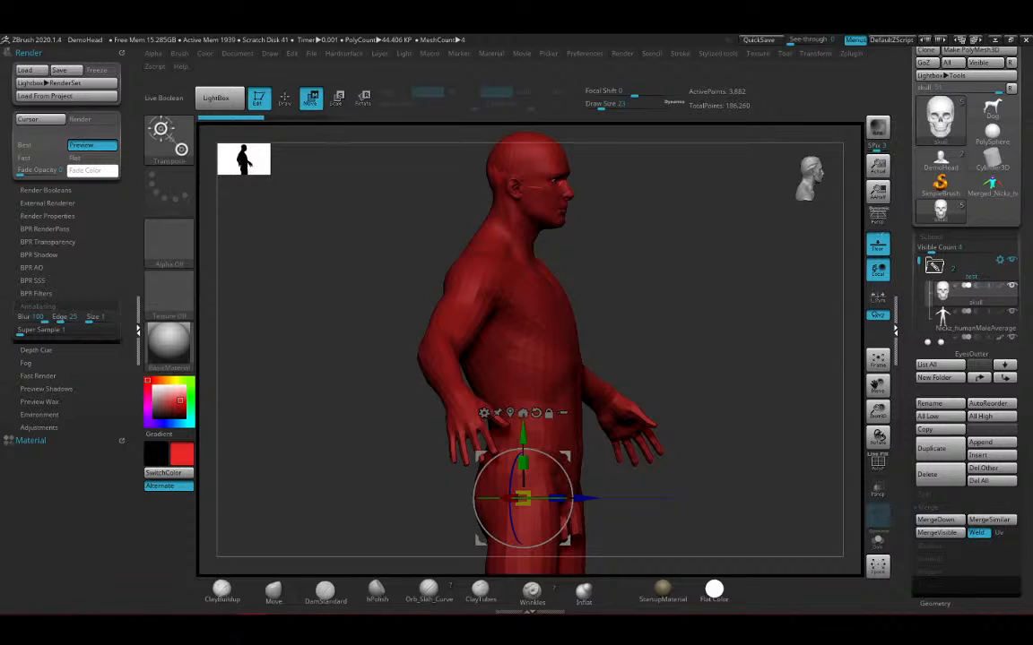
pyautogui.click(43, 293)
pyautogui.click(43, 293)
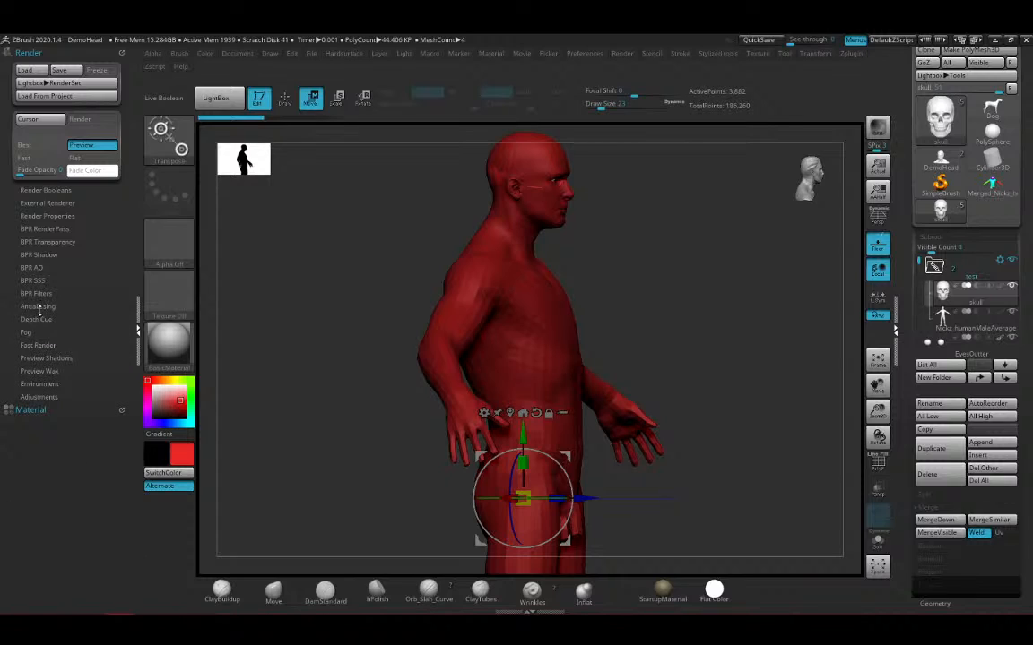
pyautogui.click(36, 368)
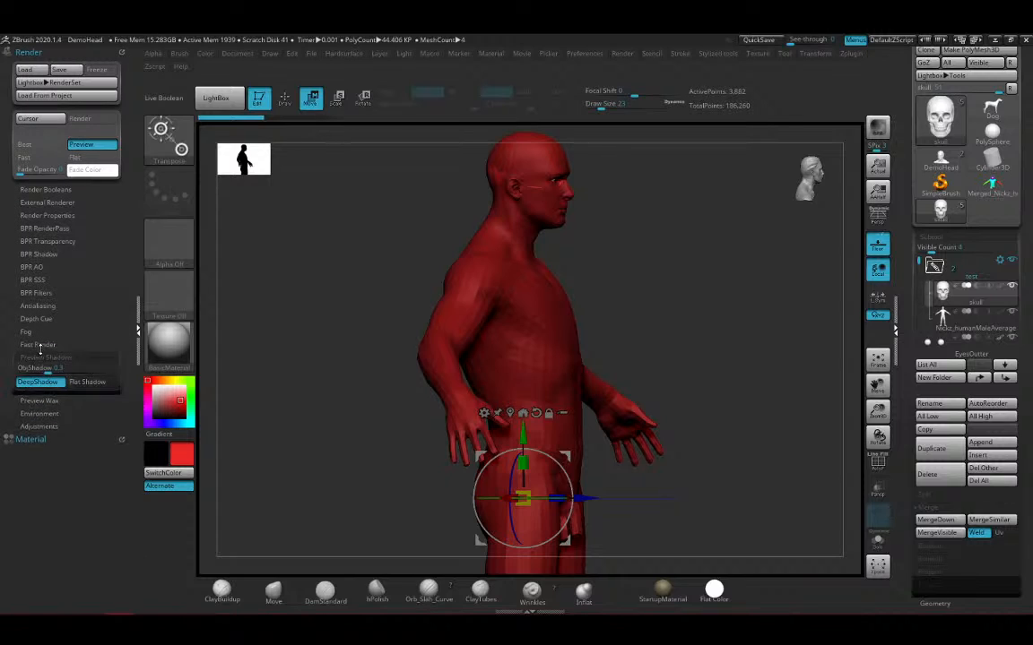
pyautogui.click(38, 371)
pyautogui.click(34, 396)
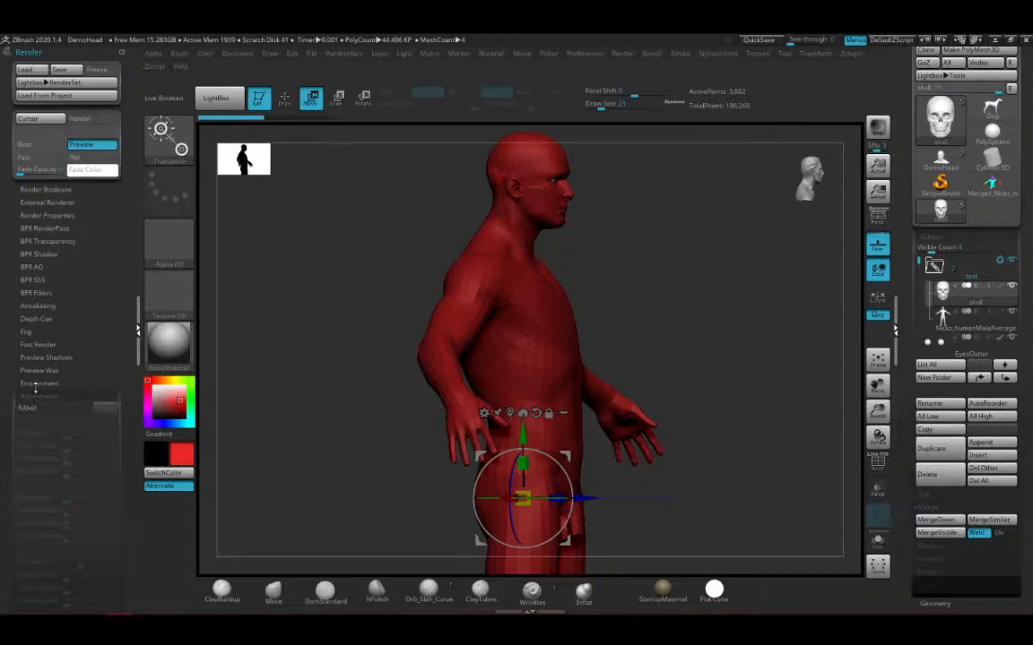
pyautogui.click(37, 396)
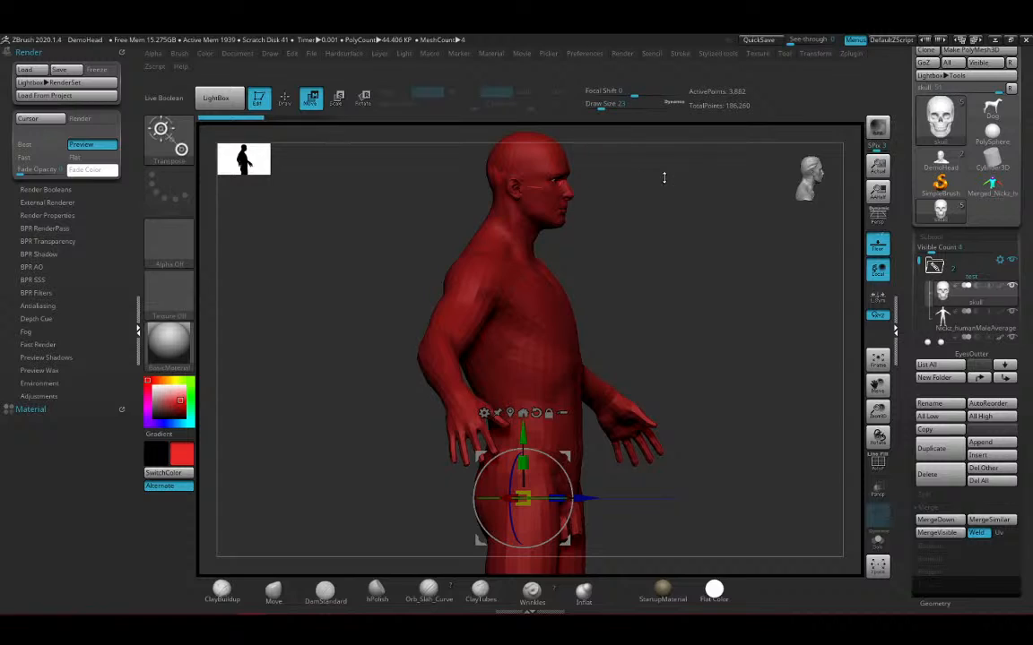
# Review the BPR Filters options and the Adjustments section of the render settings, leaving both sections collapsed
pyautogui.click(37, 294)
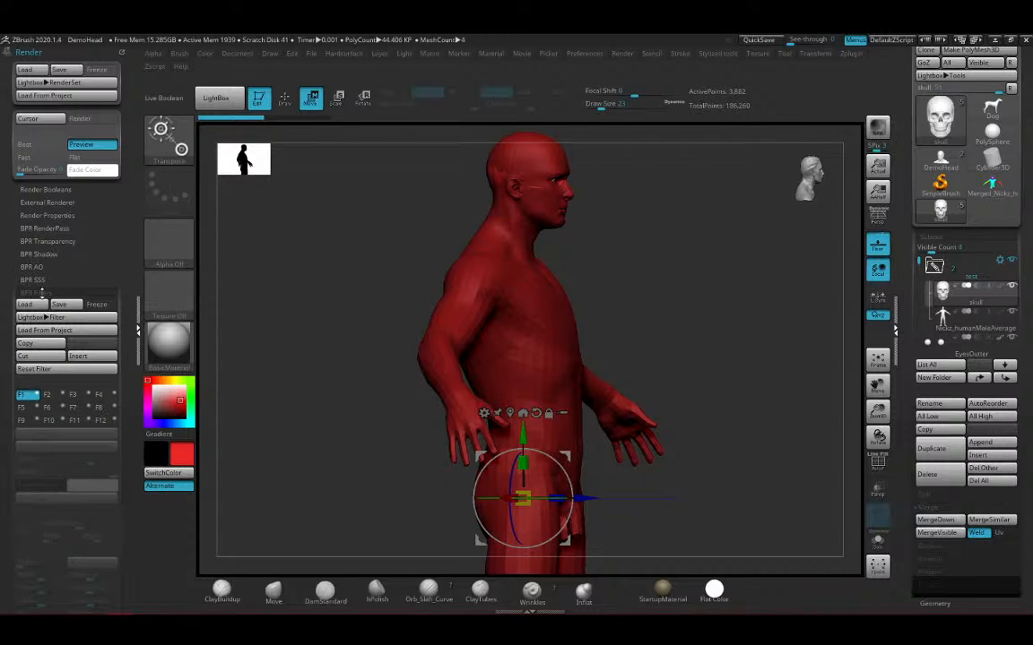
pyautogui.scroll(-6, 10, 305)
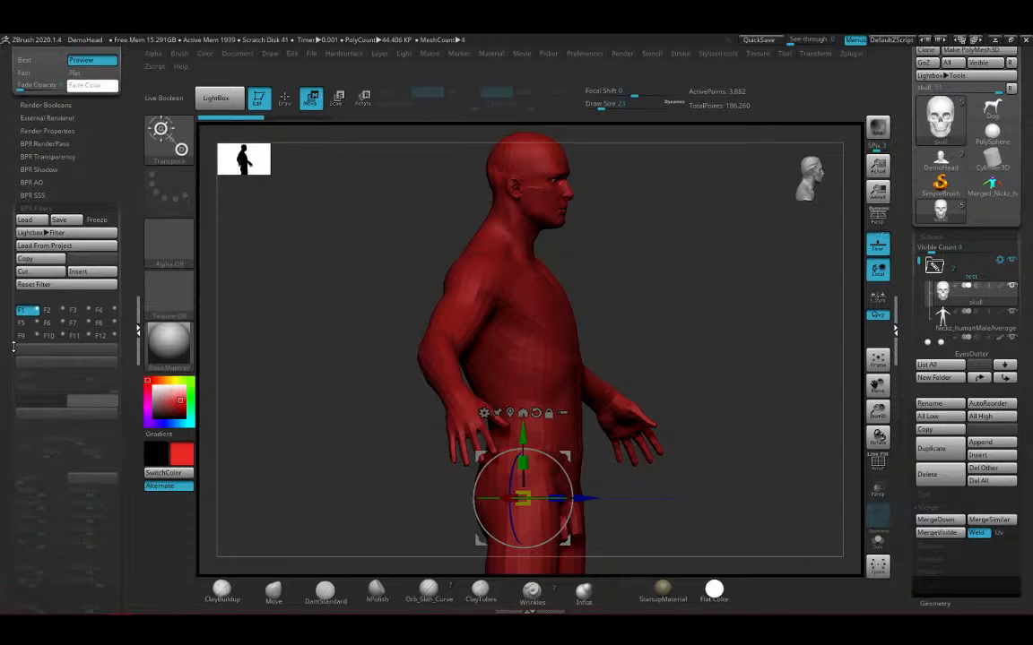
pyautogui.scroll(-5, 12, 297)
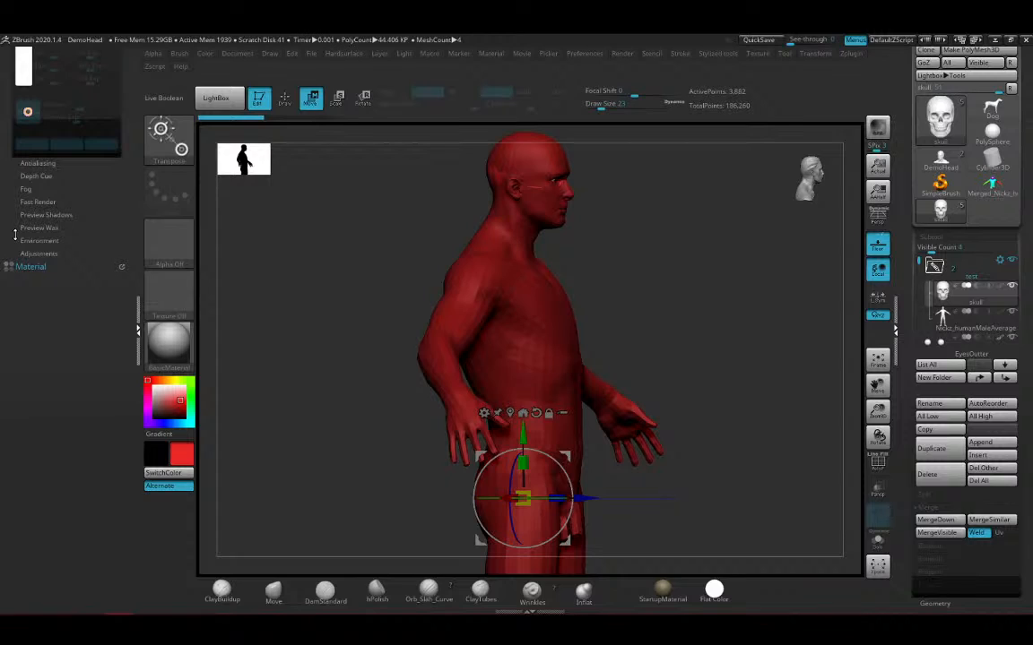
pyautogui.click(33, 253)
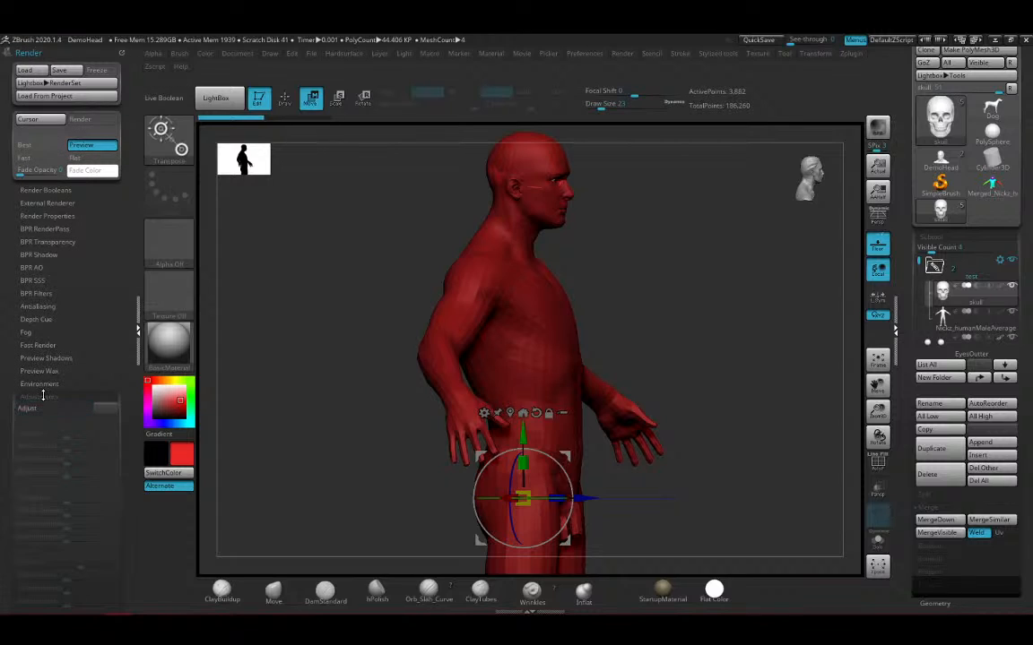
pyautogui.click(42, 395)
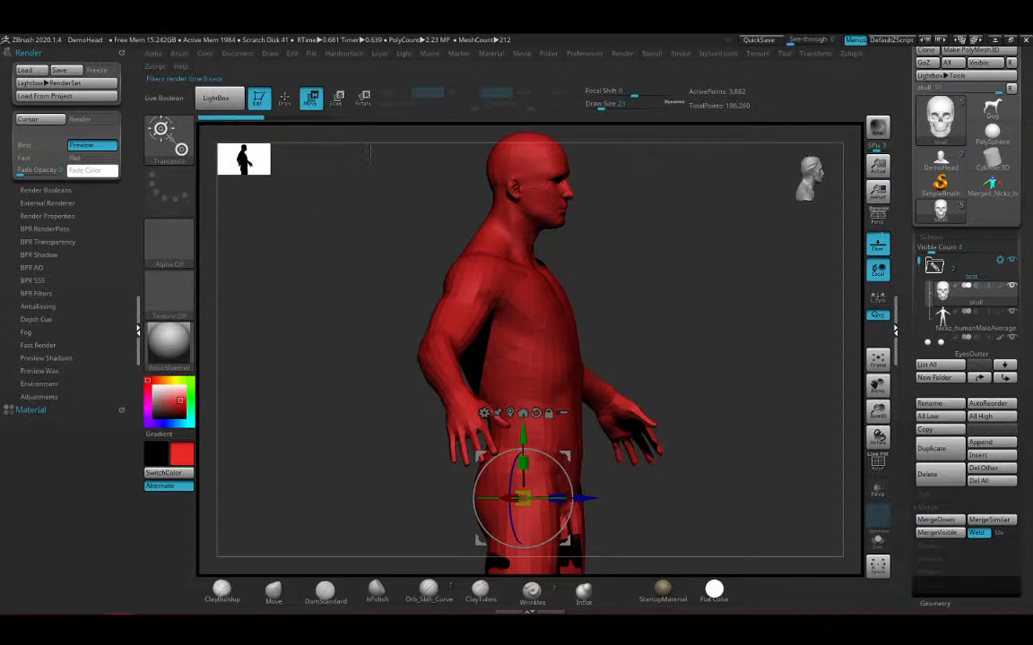
# Recheck the Adjustments and Preview Wax sections and remove the Render palette from the tray
pyautogui.click(582, 55)
pyautogui.click(38, 397)
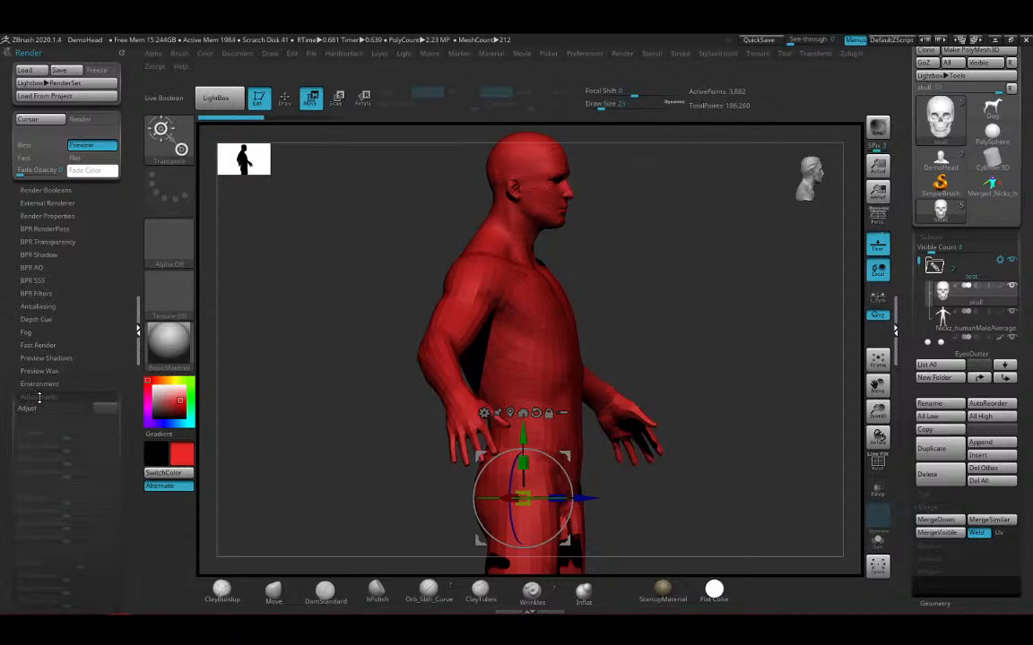
pyautogui.click(39, 398)
pyautogui.click(42, 371)
pyautogui.click(42, 372)
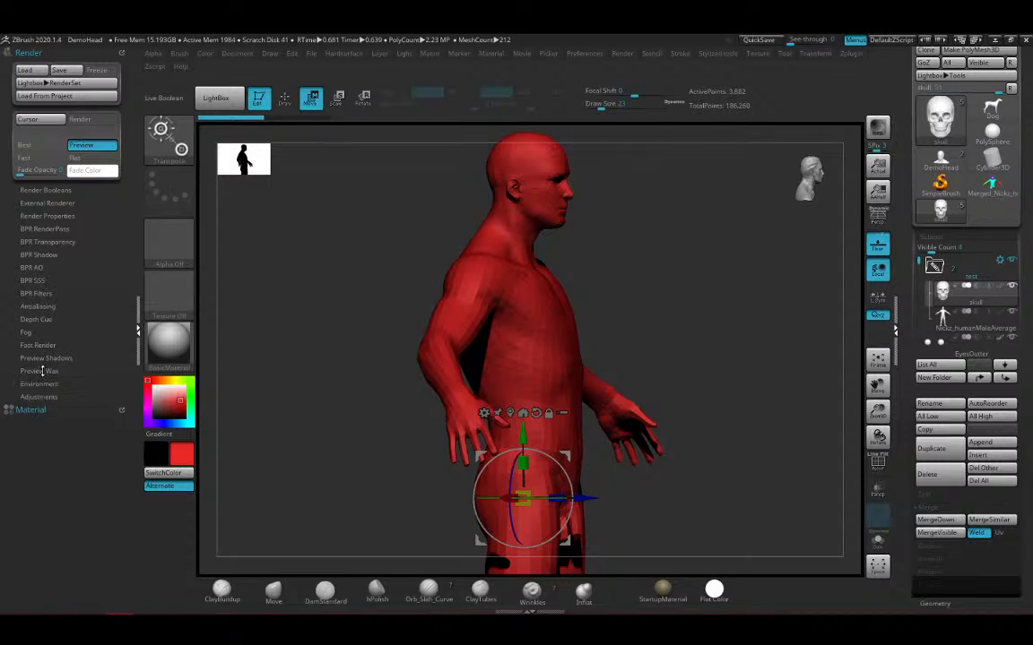
pyautogui.click(43, 370)
pyautogui.click(43, 370)
pyautogui.moveTo(121, 52); pyautogui.dragTo(516, 315)
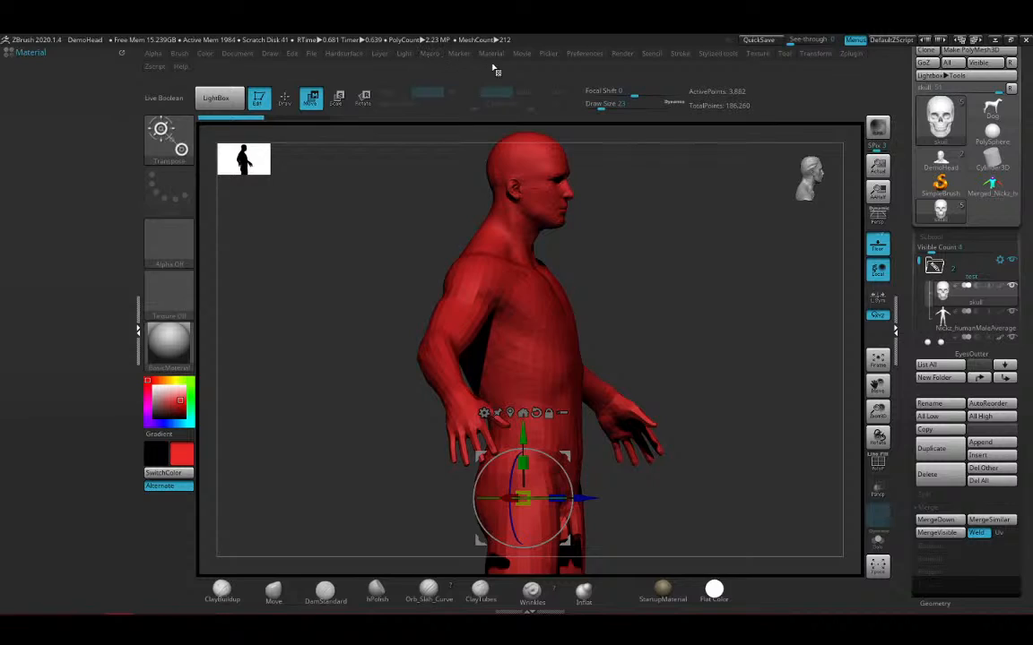
# Browse the Render, Stroke, Material, Zplugin and Tool palettes and expand the Tablet settings in Preferences
pyautogui.click(622, 53)
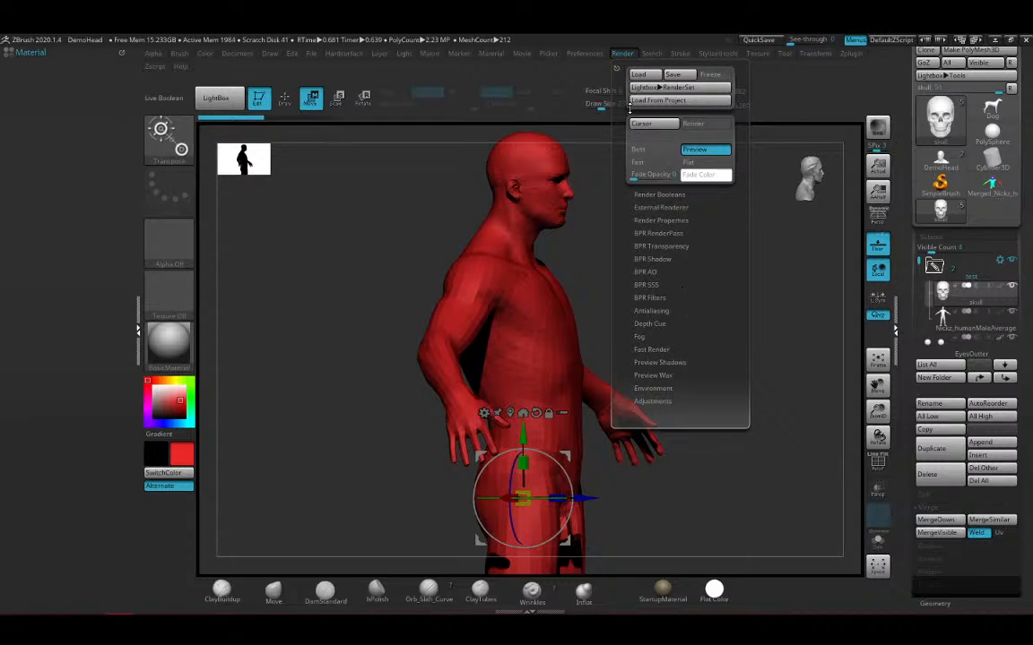
pyautogui.moveTo(681, 54)
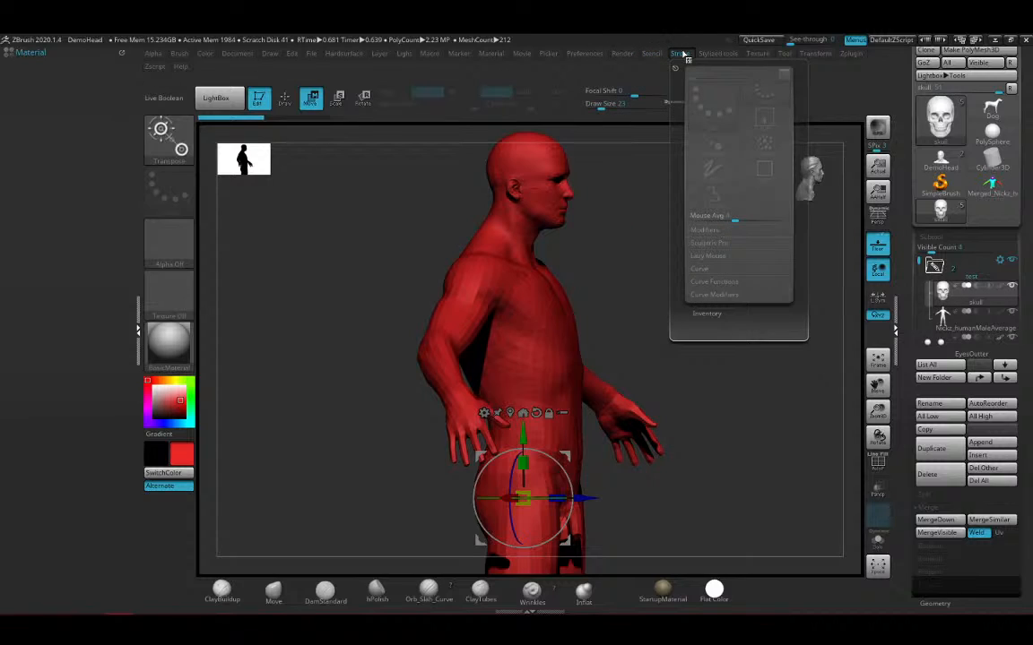
pyautogui.moveTo(584, 53)
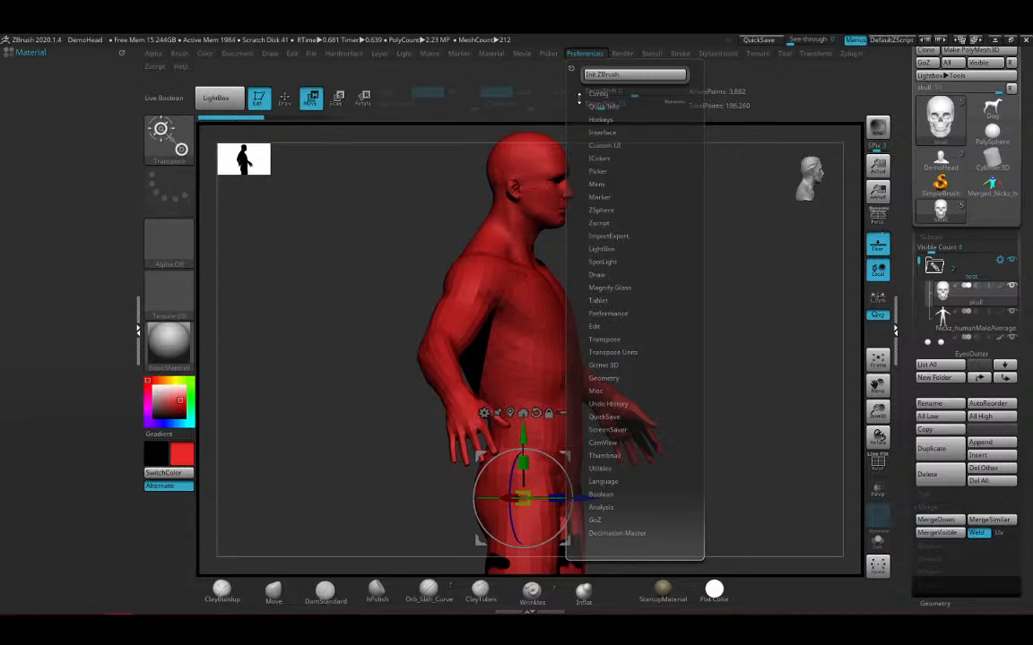
pyautogui.moveTo(499, 55)
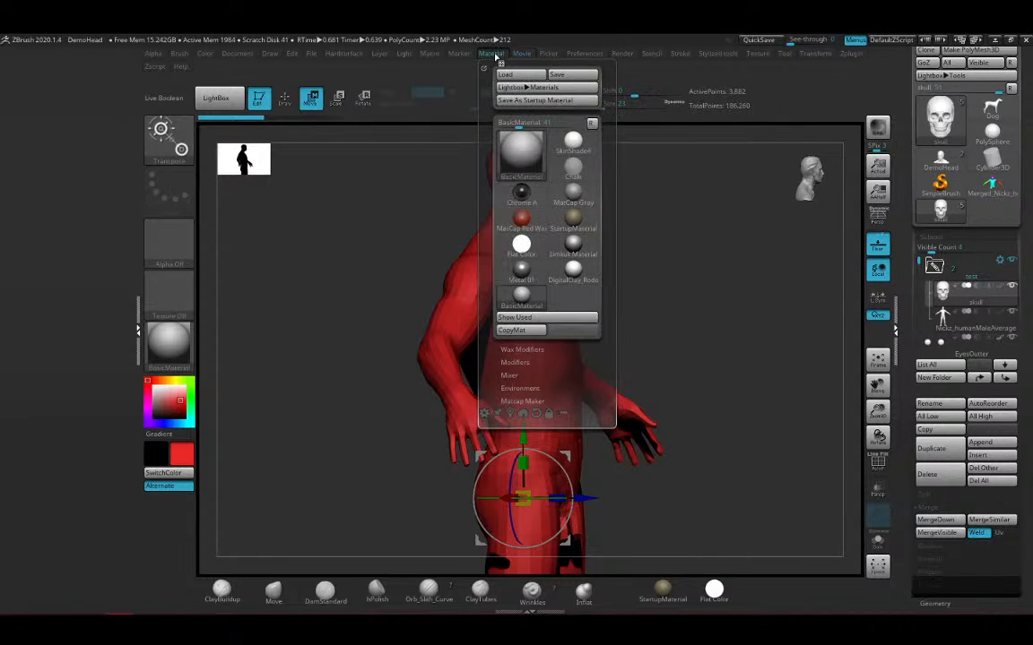
pyautogui.moveTo(235, 56)
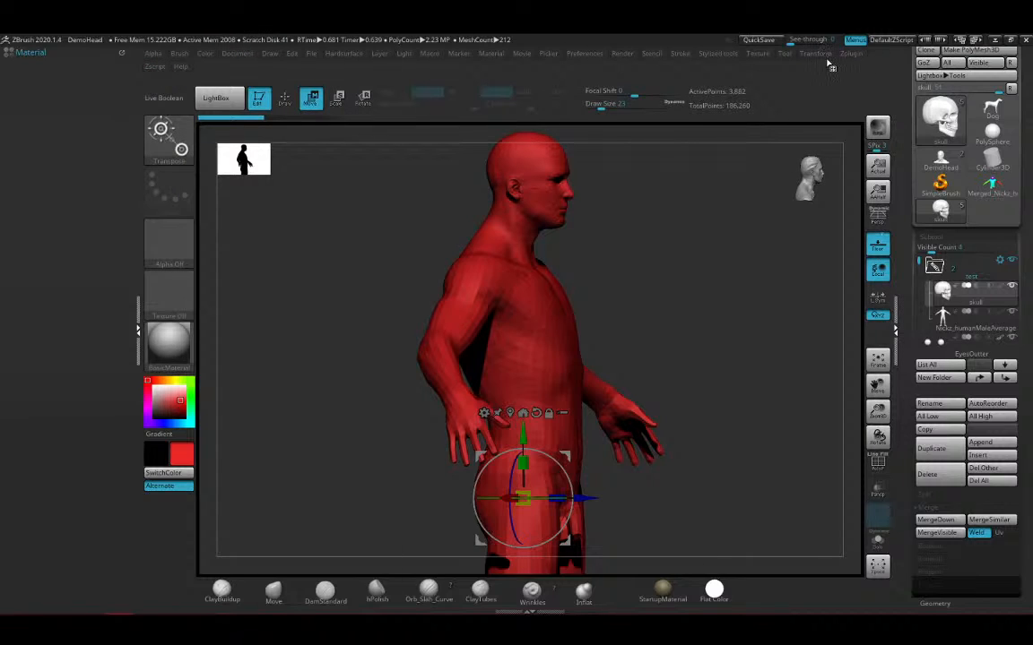
pyautogui.moveTo(849, 66)
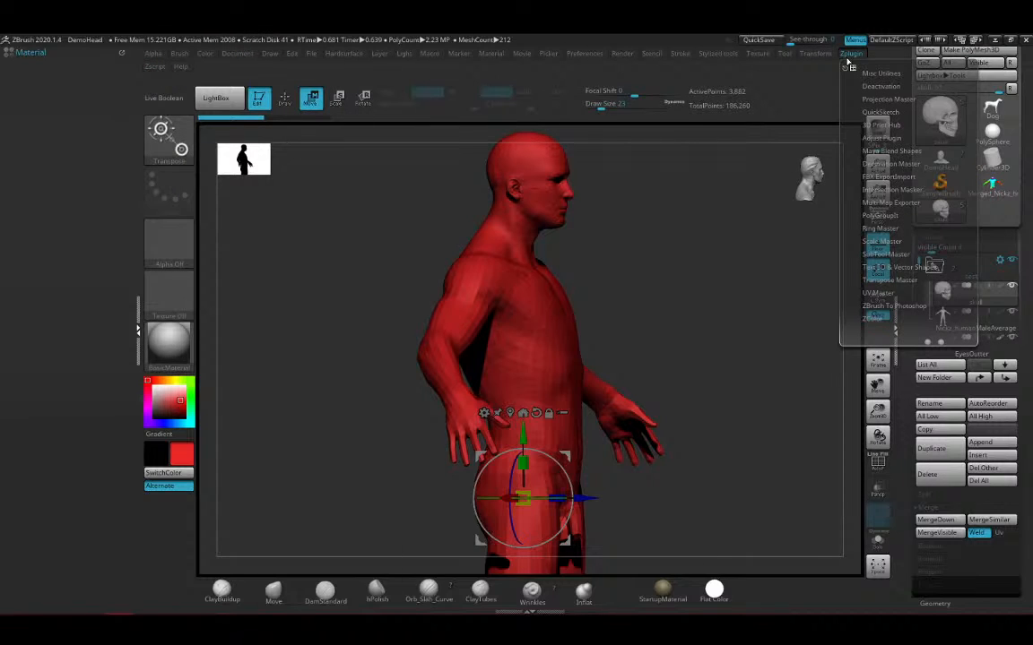
pyautogui.moveTo(786, 60)
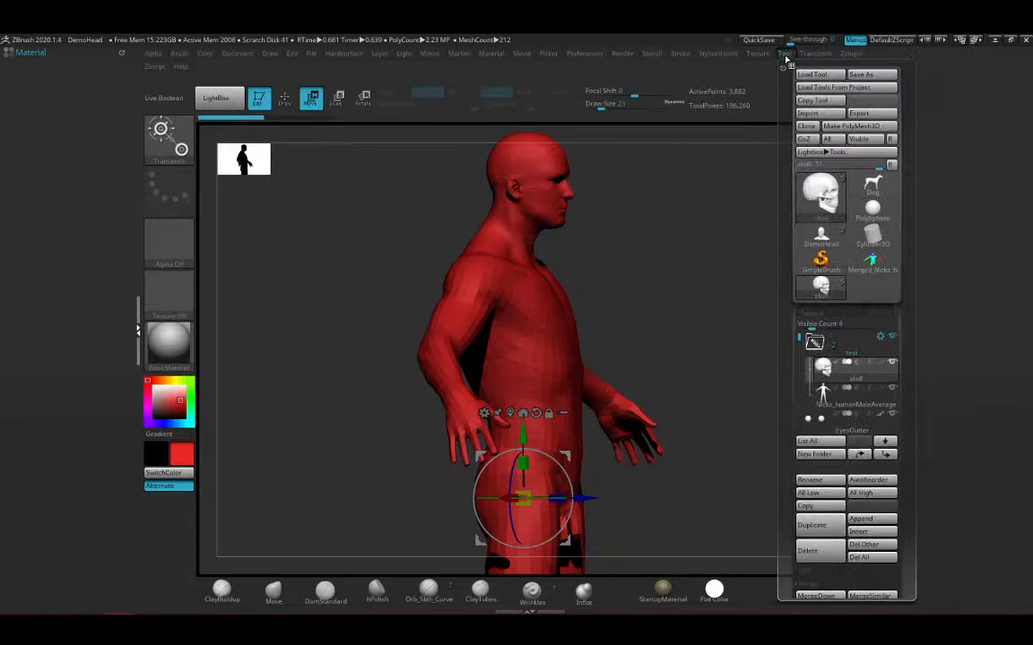
pyautogui.moveTo(753, 57)
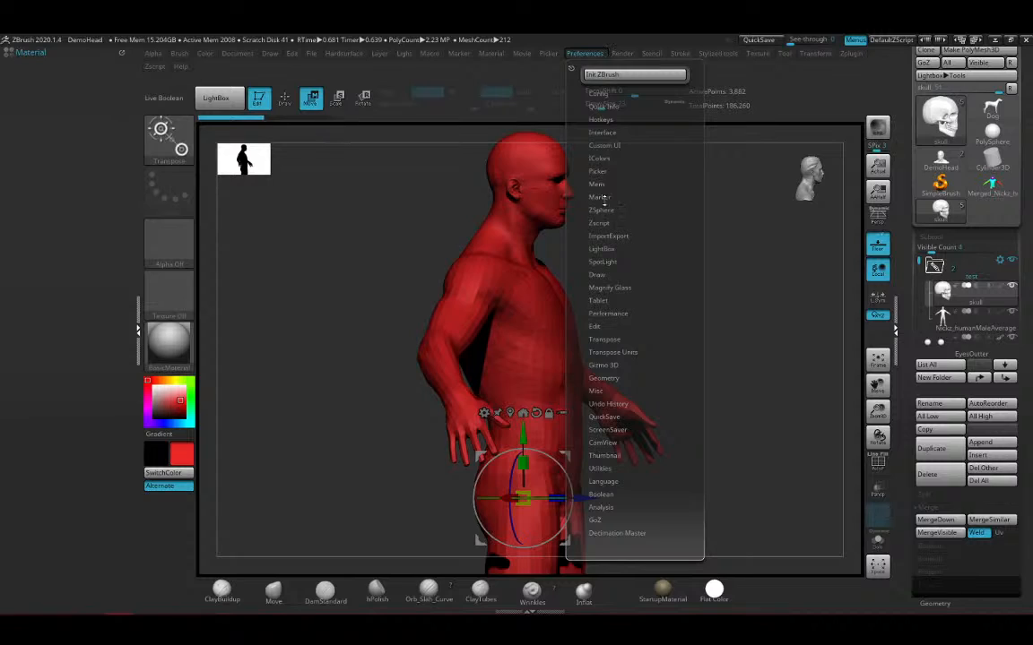
pyautogui.click(598, 301)
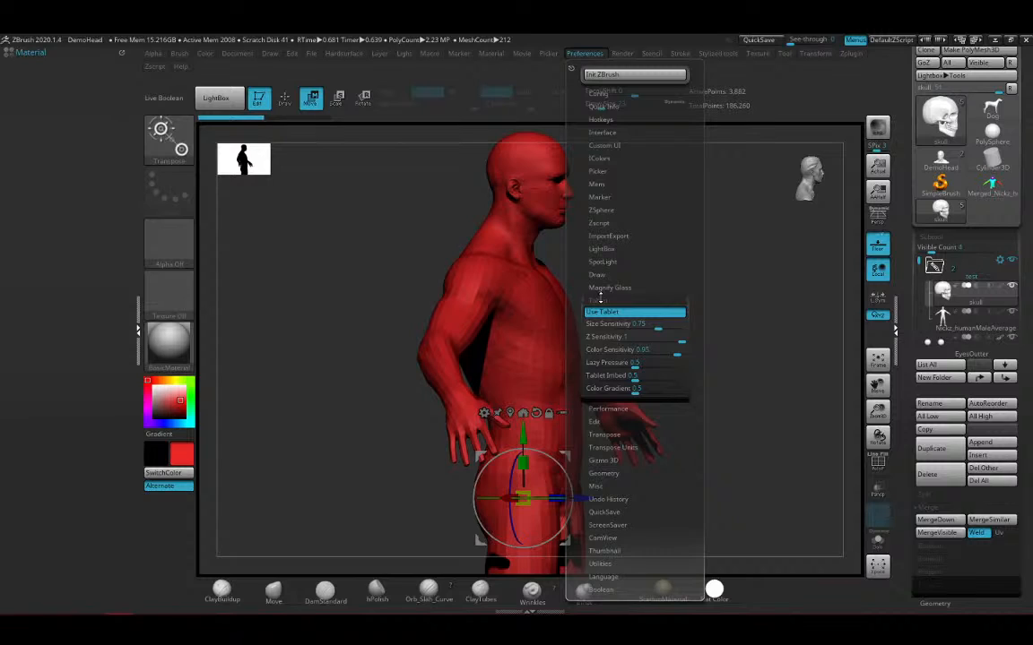
# Turn the male figure to a straight front view and zoom in on its upper body
pyautogui.moveTo(656, 301); pyautogui.dragTo(701, 393)
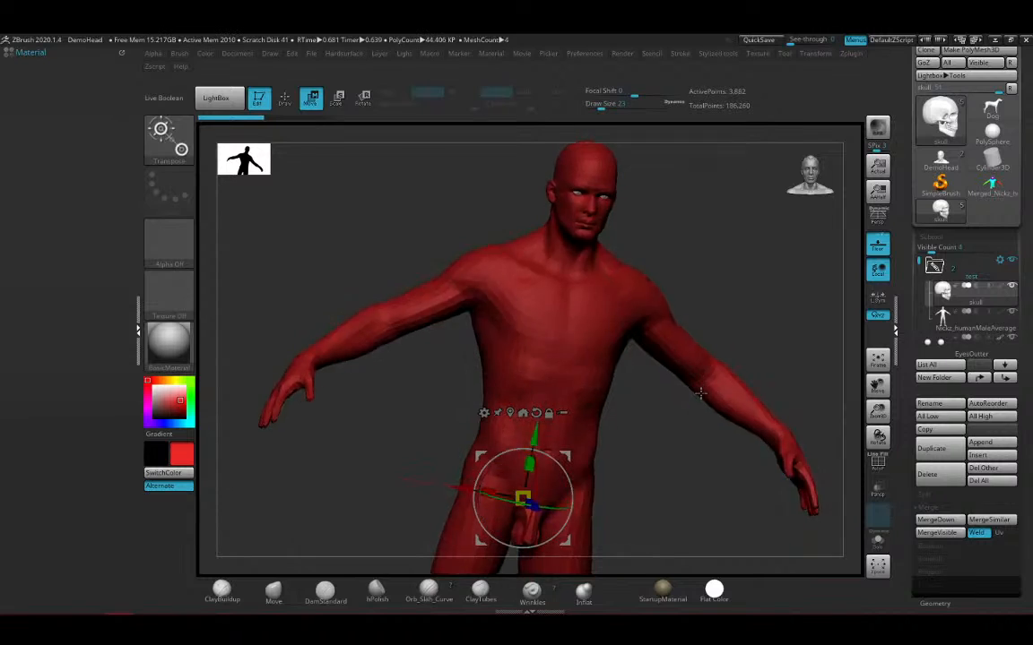
pyautogui.keyDown('shift'); pyautogui.moveTo(702, 393); pyautogui.dragTo(615, 429, button='right'); pyautogui.keyUp('shift')
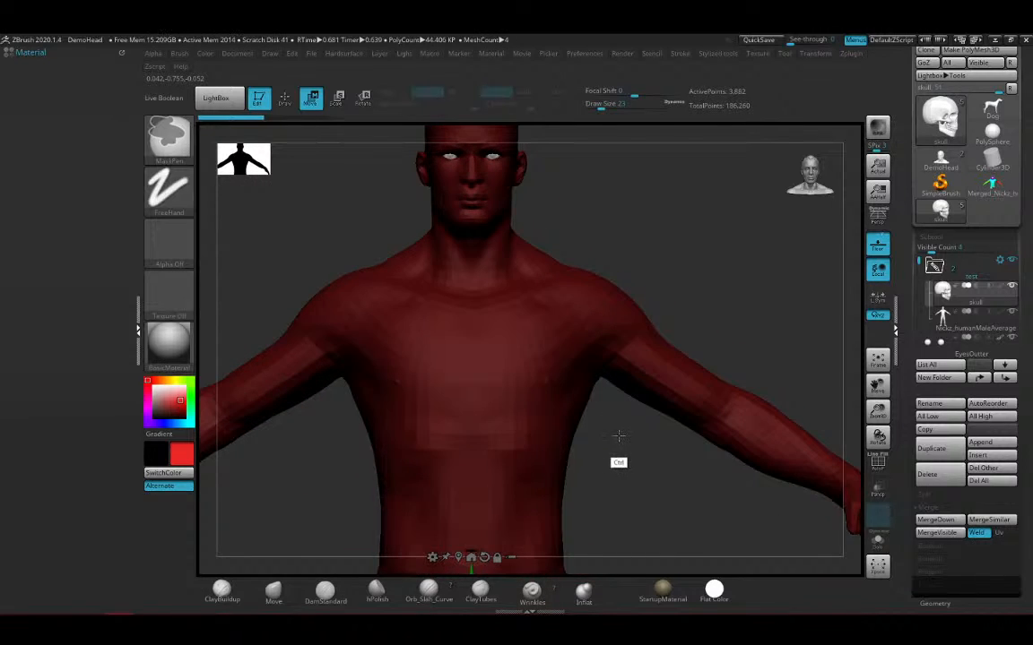
# Return to Draw mode and make the male body the active subtool
pyautogui.moveTo(330, 202); pyautogui.dragTo(301, 136, button='right')
pyautogui.click(285, 100)
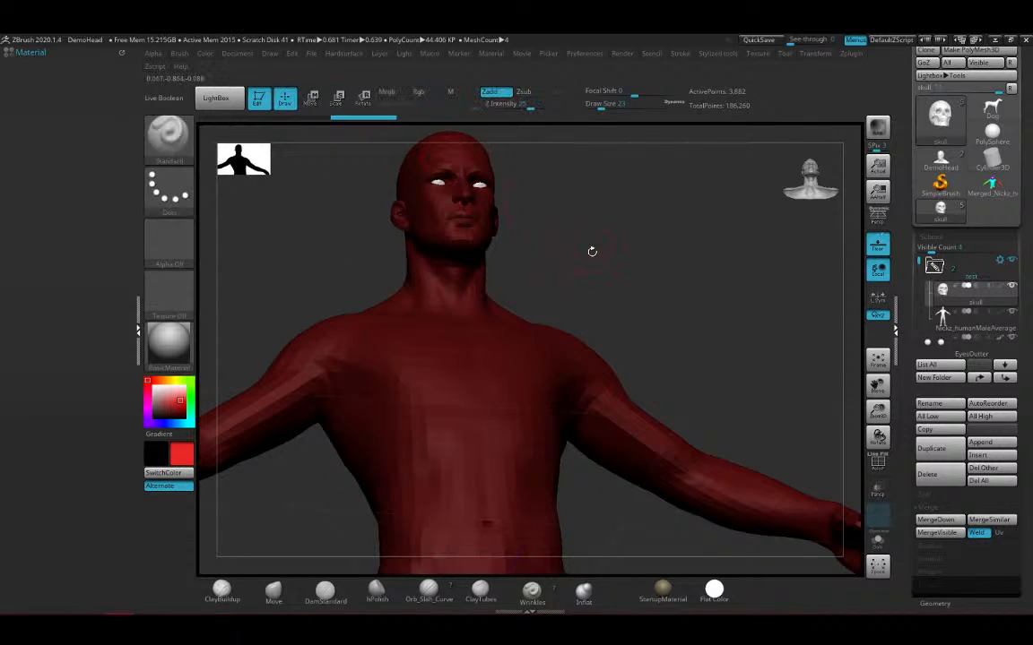
pyautogui.moveTo(592, 252)
pyautogui.mouseDown(button='right')
pyautogui.moveTo(617, 364)
pyautogui.moveTo(630, 322)
pyautogui.moveTo(613, 397)
pyautogui.mouseUp(button='right')
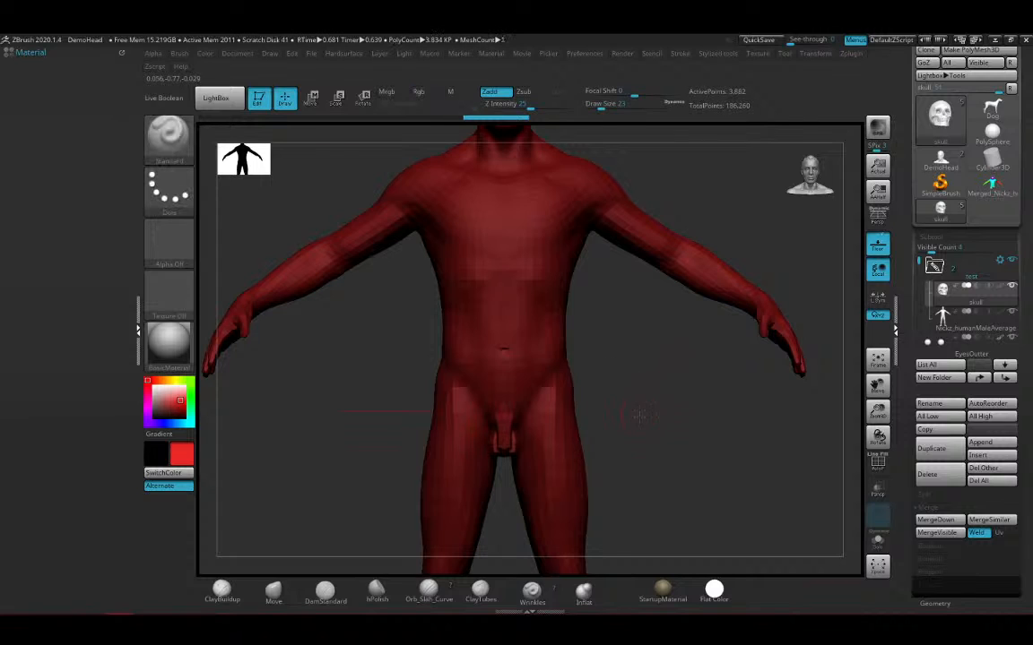
pyautogui.moveTo(639, 415); pyautogui.dragTo(637, 472, button='right')
pyautogui.keyDown('alt'); pyautogui.click(701, 406); pyautogui.keyUp('alt')
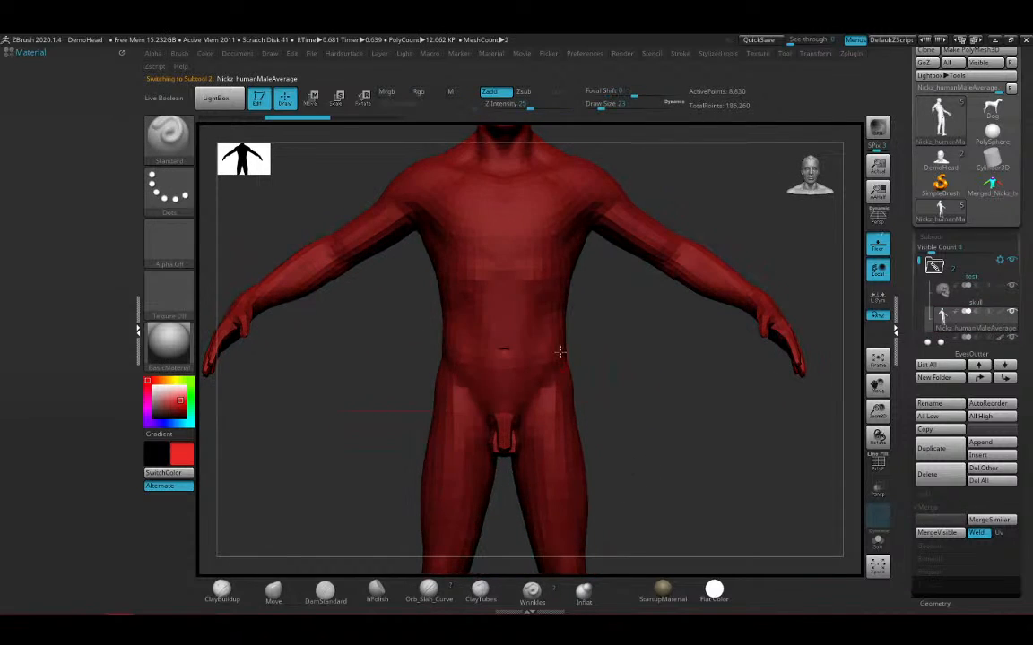
pyautogui.keyDown('ctrl'); pyautogui.click(590, 348); pyautogui.keyUp('ctrl')
pyautogui.keyDown('ctrl'); pyautogui.click(592, 350); pyautogui.keyUp('ctrl')
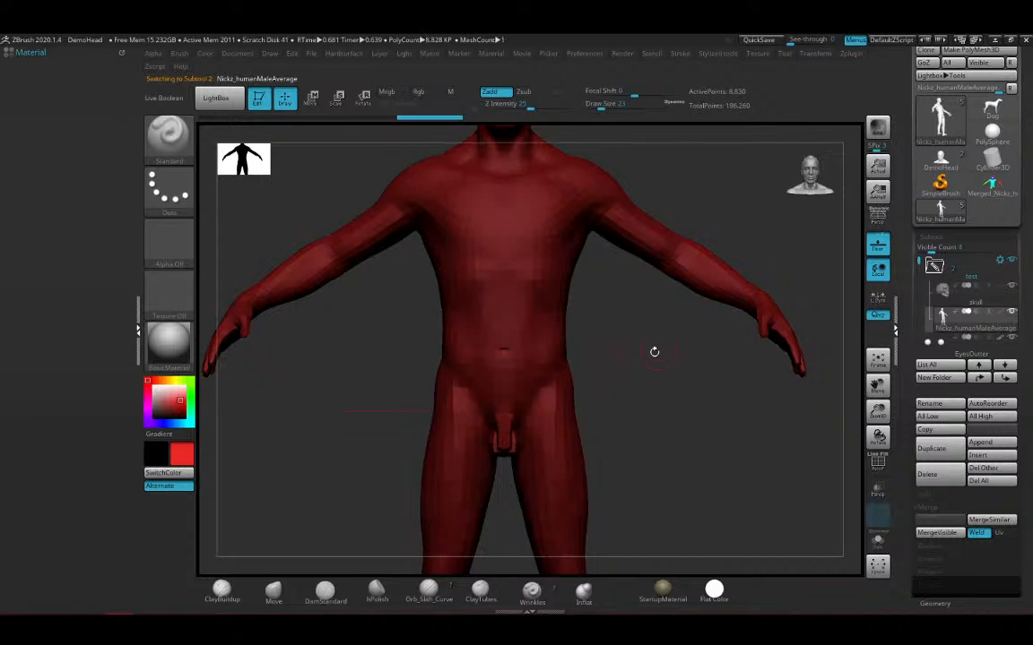
# Try Standard brush strokes along the side of the torso and undo them
pyautogui.moveTo(545, 340)
pyautogui.mouseDown()
pyautogui.moveTo(530, 379)
pyautogui.moveTo(625, 291)
pyautogui.moveTo(579, 307)
pyautogui.moveTo(582, 414)
pyautogui.mouseUp()
pyautogui.hotkey('ctrl', 'z')
pyautogui.moveTo(562, 270)
pyautogui.mouseDown()
pyautogui.moveTo(553, 302)
pyautogui.moveTo(566, 335)
pyautogui.mouseUp()
pyautogui.hotkey('ctrl', 'z')
# Sculpt light strokes across the chest and upper abdomen using the ClayBuildup brush at Z Intensity 3
pyautogui.click(222, 590)
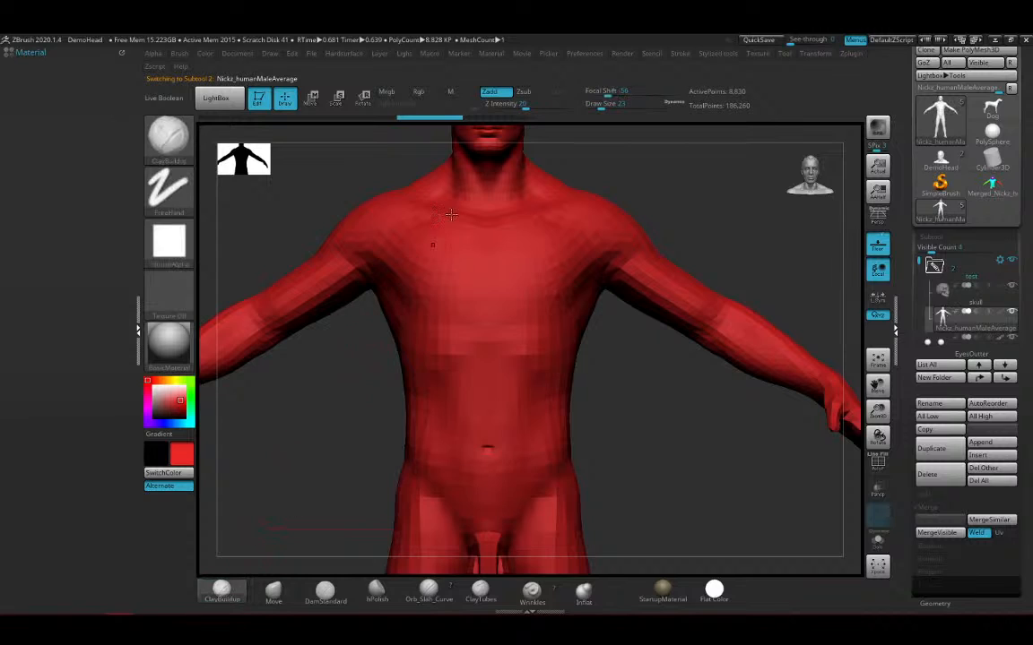
pyautogui.moveTo(532, 102); pyautogui.dragTo(507, 102)
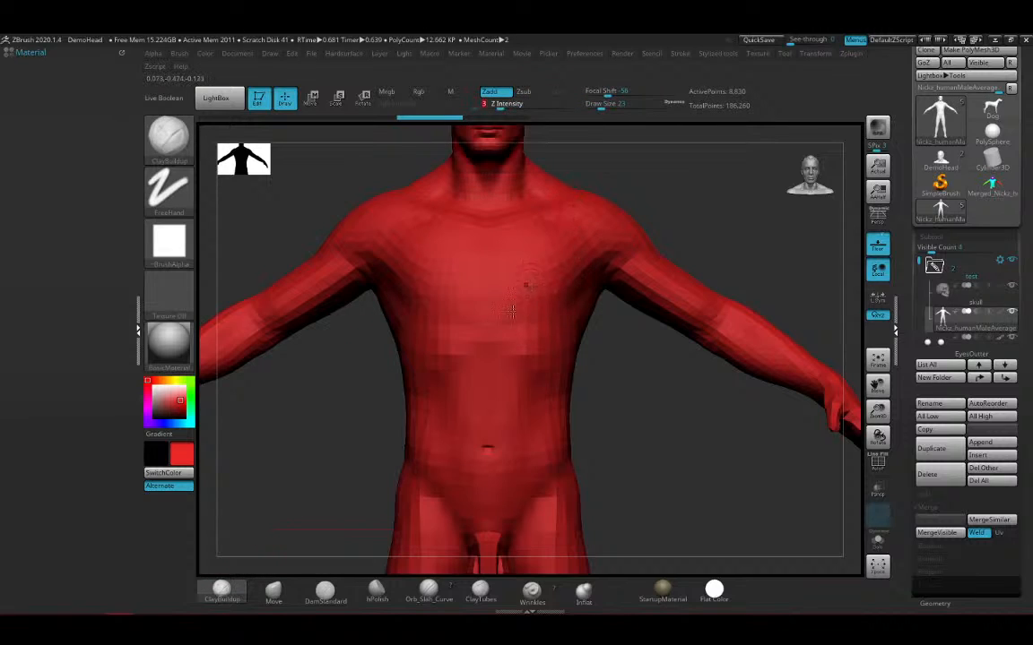
pyautogui.moveTo(553, 292); pyautogui.dragTo(545, 321)
pyautogui.keyDown('alt'); pyautogui.moveTo(539, 363); pyautogui.dragTo(510, 436, button='right'); pyautogui.keyUp('alt')
pyautogui.moveTo(500, 321)
pyautogui.mouseDown()
pyautogui.moveTo(457, 372)
pyautogui.moveTo(454, 328)
pyautogui.moveTo(489, 393)
pyautogui.mouseUp()
pyautogui.moveTo(614, 273); pyautogui.dragTo(626, 243, button='right')
pyautogui.moveTo(516, 363)
pyautogui.mouseDown()
pyautogui.moveTo(504, 403)
pyautogui.moveTo(435, 404)
pyautogui.moveTo(460, 381)
pyautogui.mouseUp()
pyautogui.keyDown('shift'); pyautogui.moveTo(550, 294); pyautogui.dragTo(517, 294, button='right'); pyautogui.keyUp('shift')
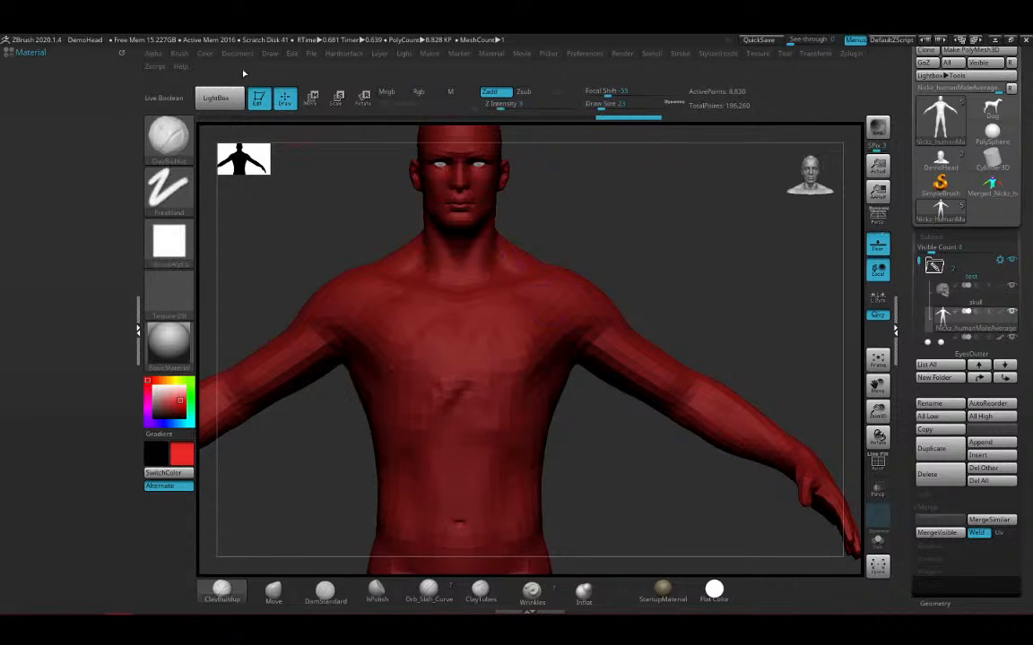
# Review the tablet sensitivity settings in Preferences and sculpt more ClayBuildup strokes on the abdomen
pyautogui.click(585, 53)
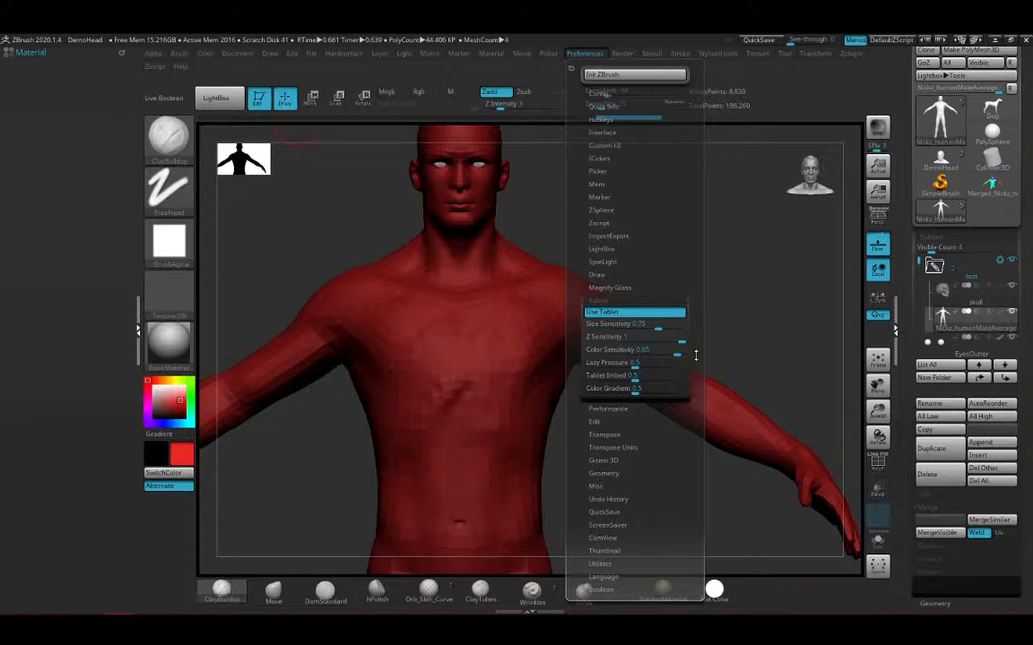
pyautogui.click(638, 391)
pyautogui.moveTo(485, 414)
pyautogui.mouseDown()
pyautogui.moveTo(513, 342)
pyautogui.moveTo(446, 389)
pyautogui.mouseUp()
pyautogui.moveTo(564, 419); pyautogui.dragTo(534, 371)
pyautogui.moveTo(507, 421); pyautogui.dragTo(517, 382)
pyautogui.keyDown('alt'); pyautogui.moveTo(397, 487); pyautogui.dragTo(472, 421, button='right'); pyautogui.keyUp('alt')
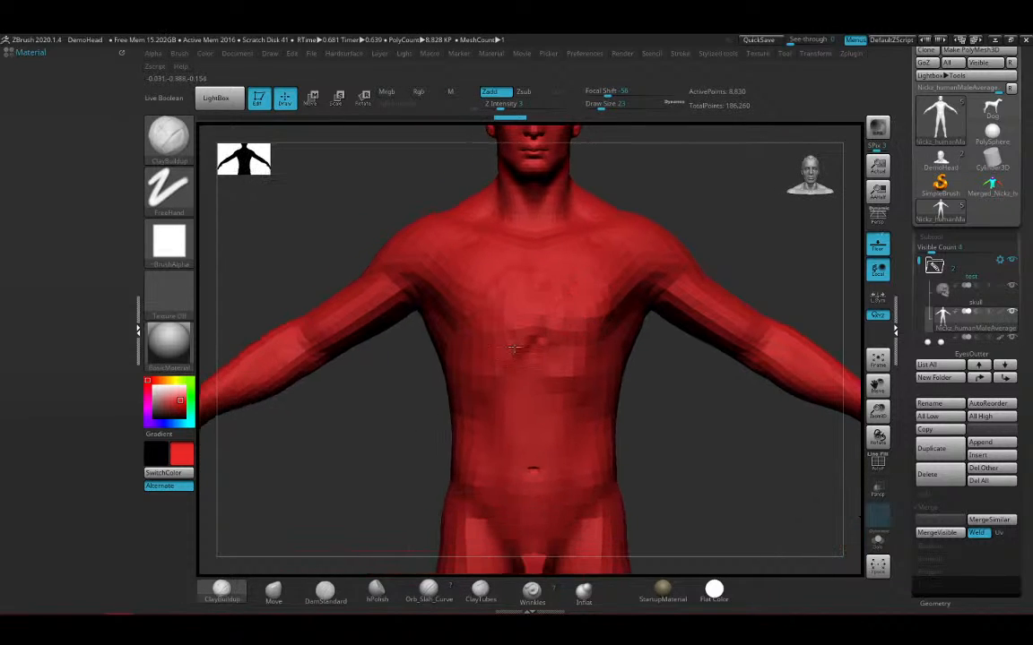
# Set the Draw Size to 49 and sculpt broader ClayBuildup strokes over the torso
pyautogui.press('space')
pyautogui.moveTo(513, 350); pyautogui.dragTo(530, 349)
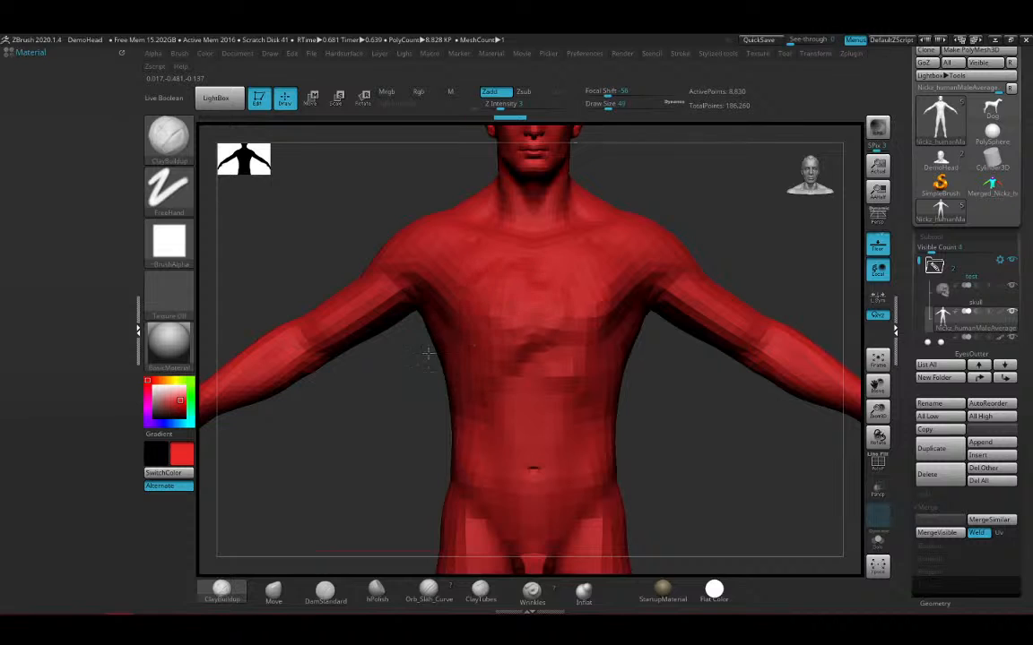
pyautogui.moveTo(414, 287); pyautogui.dragTo(492, 294, button='right')
pyautogui.moveTo(491, 294)
pyautogui.mouseDown()
pyautogui.moveTo(462, 269)
pyautogui.moveTo(423, 282)
pyautogui.moveTo(428, 321)
pyautogui.mouseUp()
pyautogui.moveTo(642, 378); pyautogui.dragTo(563, 369, button='right')
pyautogui.moveTo(567, 357); pyautogui.dragTo(543, 416)
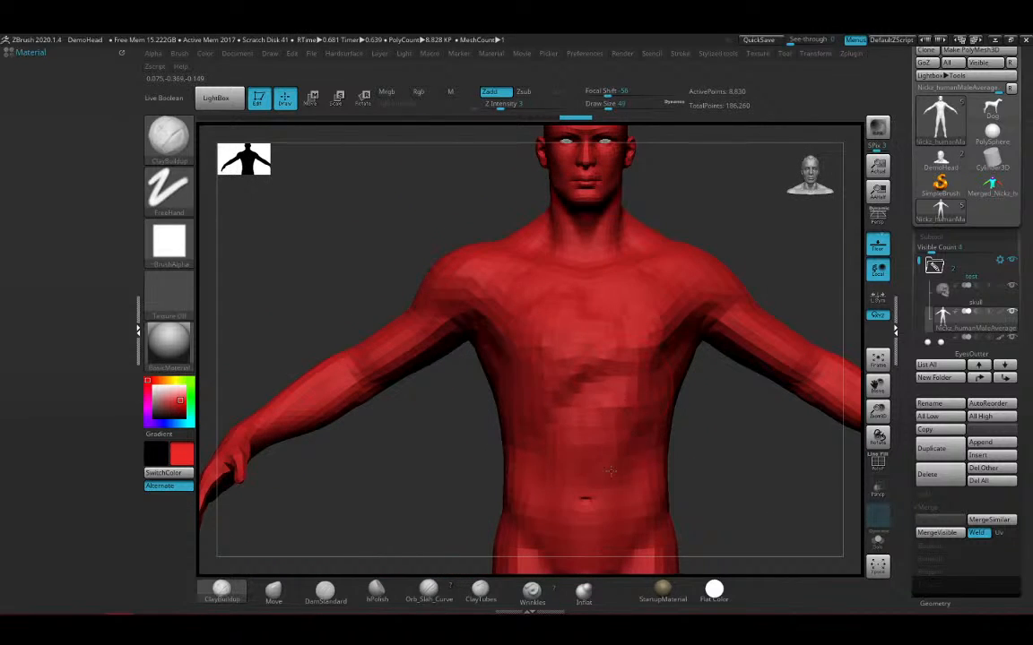
# Distort the mouth with the Move brush, pulling one corner down and reshaping the lips
pyautogui.keyDown('alt'); pyautogui.moveTo(593, 414); pyautogui.dragTo(409, 462, button='right'); pyautogui.keyUp('alt')
pyautogui.moveTo(478, 268)
pyautogui.keyDown('alt'); pyautogui.mouseDown(button='right')
pyautogui.moveTo(503, 370)
pyautogui.moveTo(602, 320)
pyautogui.moveTo(567, 339)
pyautogui.moveTo(619, 329)
pyautogui.moveTo(477, 368)
pyautogui.moveTo(512, 353)
pyautogui.mouseUp(button='right'); pyautogui.keyUp('alt')
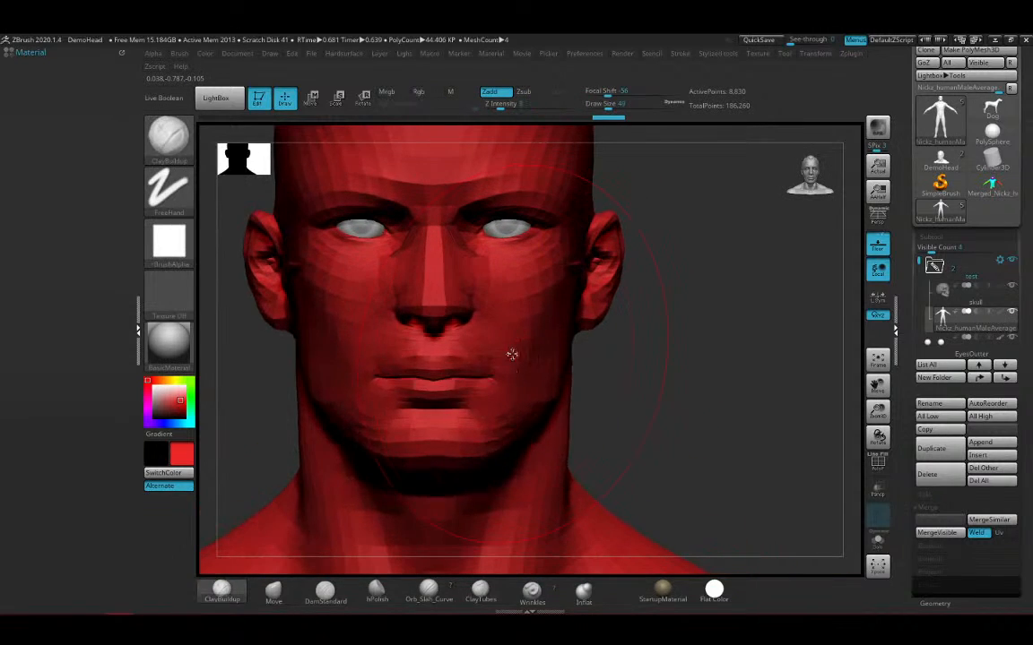
pyautogui.press('space')
pyautogui.click(277, 591)
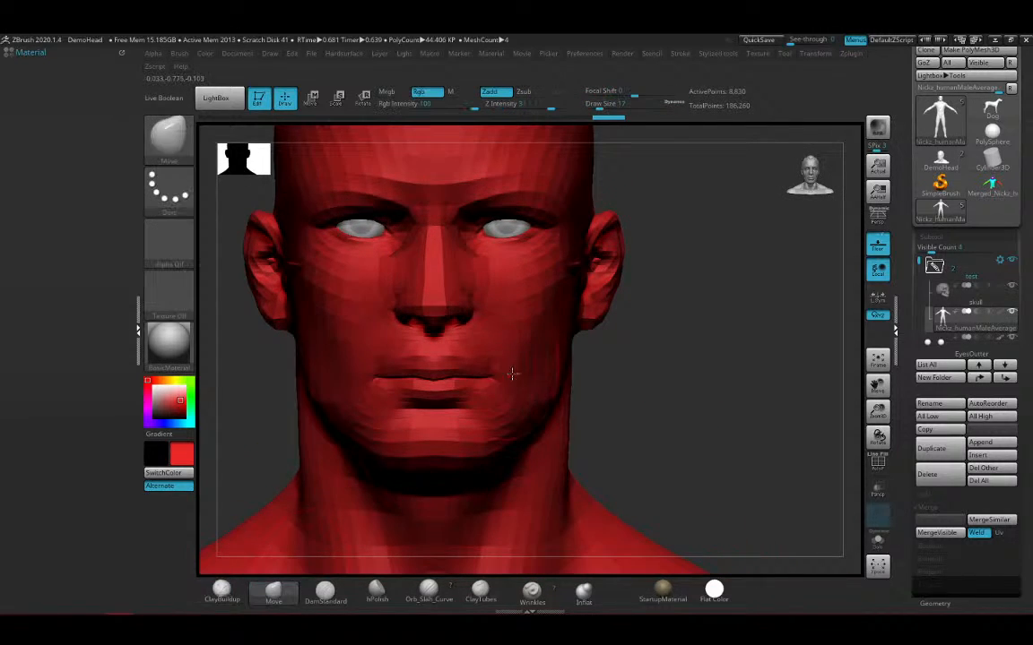
pyautogui.moveTo(495, 376); pyautogui.dragTo(494, 416)
pyautogui.moveTo(383, 380)
pyautogui.mouseDown()
pyautogui.moveTo(378, 355)
pyautogui.moveTo(433, 406)
pyautogui.mouseUp()
pyautogui.moveTo(452, 362); pyautogui.dragTo(454, 355)
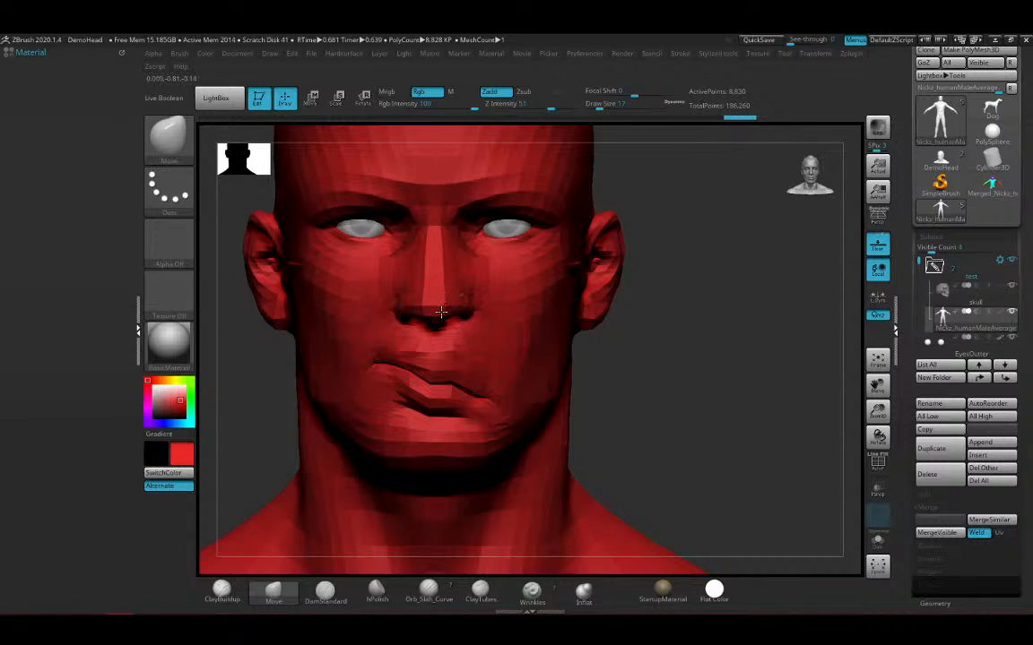
# Pull the nose tip up and to the side with the Move brush
pyautogui.moveTo(440, 311); pyautogui.dragTo(480, 282)
pyautogui.hotkey('ctrl', 'z')
pyautogui.hotkey('ctrl', 'z')
pyautogui.hotkey('ctrl', 'z')
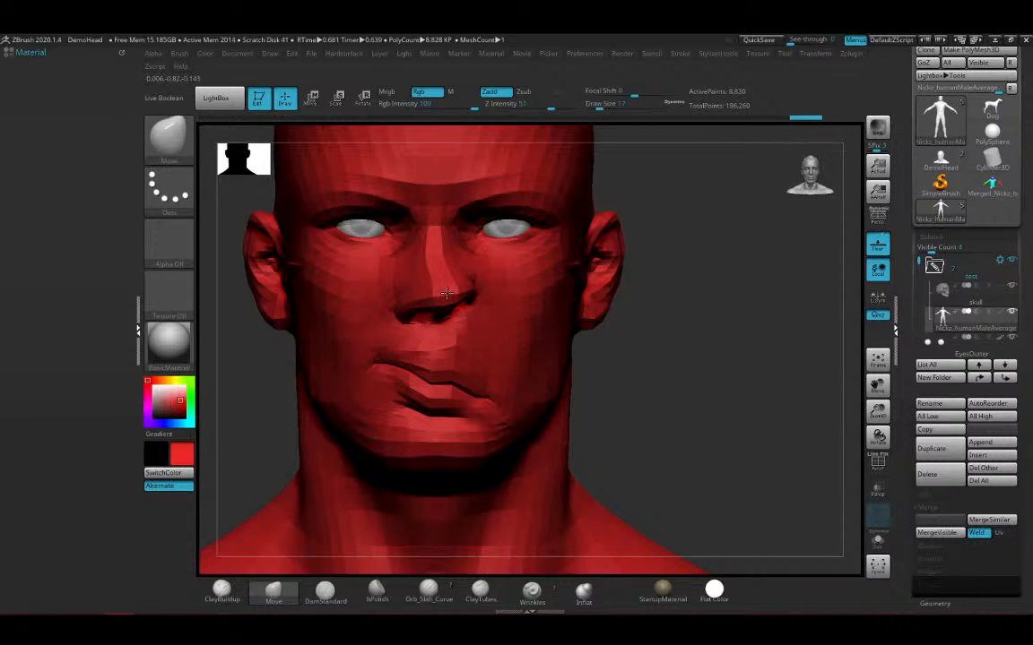
pyautogui.keyDown('ctrl'); pyautogui.moveTo(543, 355); pyautogui.dragTo(565, 355, button='right'); pyautogui.keyUp('ctrl')
pyautogui.moveTo(650, 362)
pyautogui.mouseDown(button='right')
pyautogui.moveTo(570, 364)
pyautogui.moveTo(625, 297)
pyautogui.mouseUp(button='right')
pyautogui.moveTo(570, 274); pyautogui.dragTo(579, 253)
pyautogui.moveTo(558, 337); pyautogui.dragTo(557, 320)
pyautogui.moveTo(609, 324)
pyautogui.keyDown('ctrl'); pyautogui.mouseDown(button='right')
pyautogui.moveTo(560, 337)
pyautogui.moveTo(587, 392)
pyautogui.moveTo(592, 366)
pyautogui.moveTo(565, 392)
pyautogui.mouseUp(button='right'); pyautogui.keyUp('ctrl')
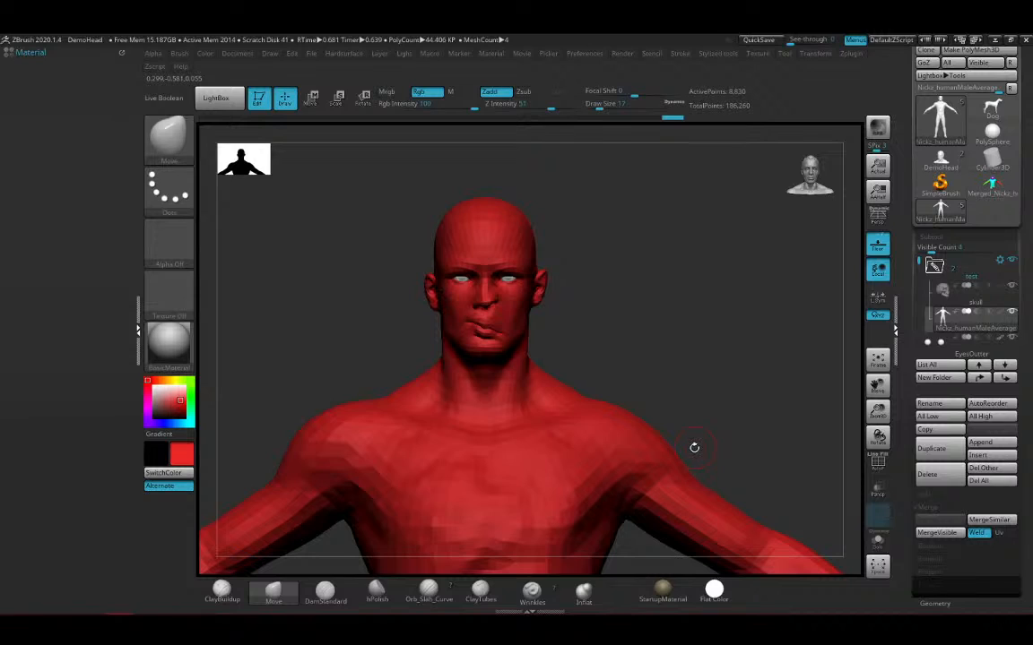
# Render the figure with BPR and set the Preview Wax Max Depth Tolerance to 2
pyautogui.click(623, 53)
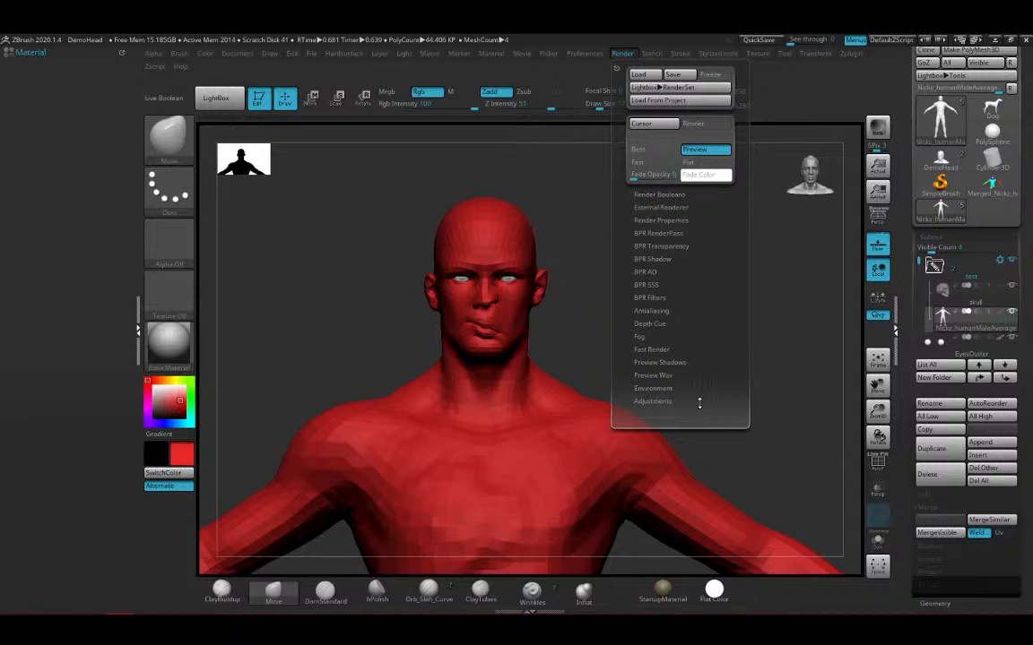
pyautogui.click(643, 375)
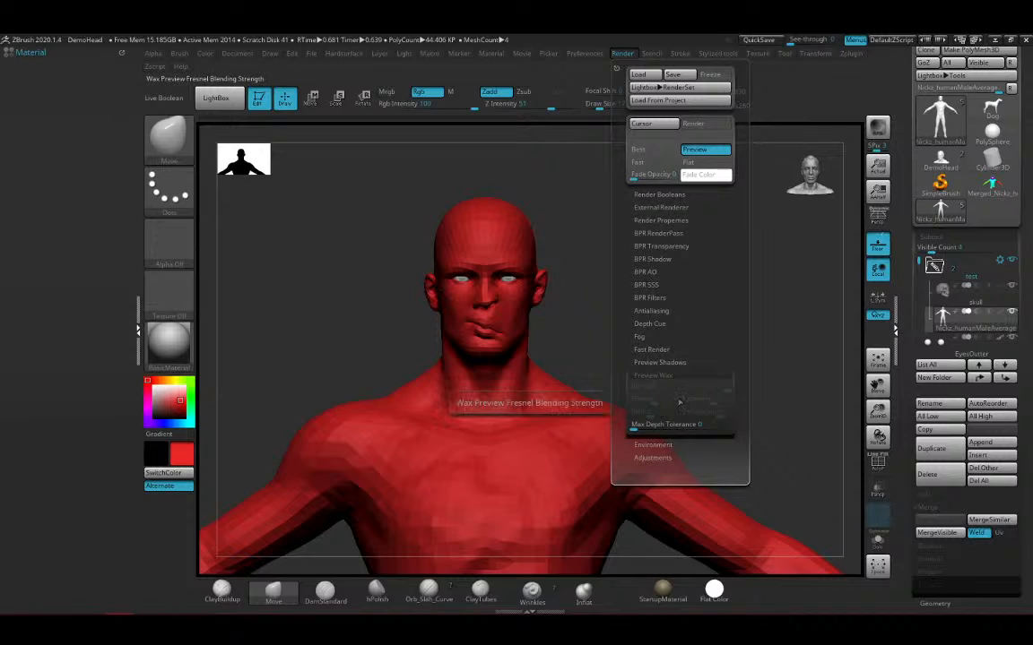
pyautogui.click(878, 131)
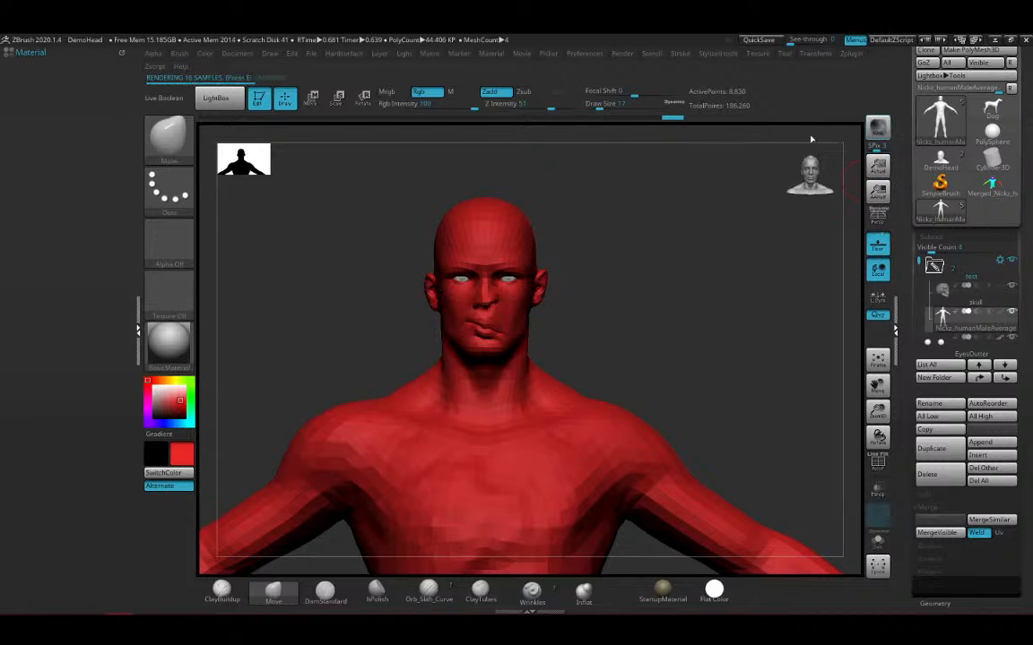
pyautogui.click(622, 53)
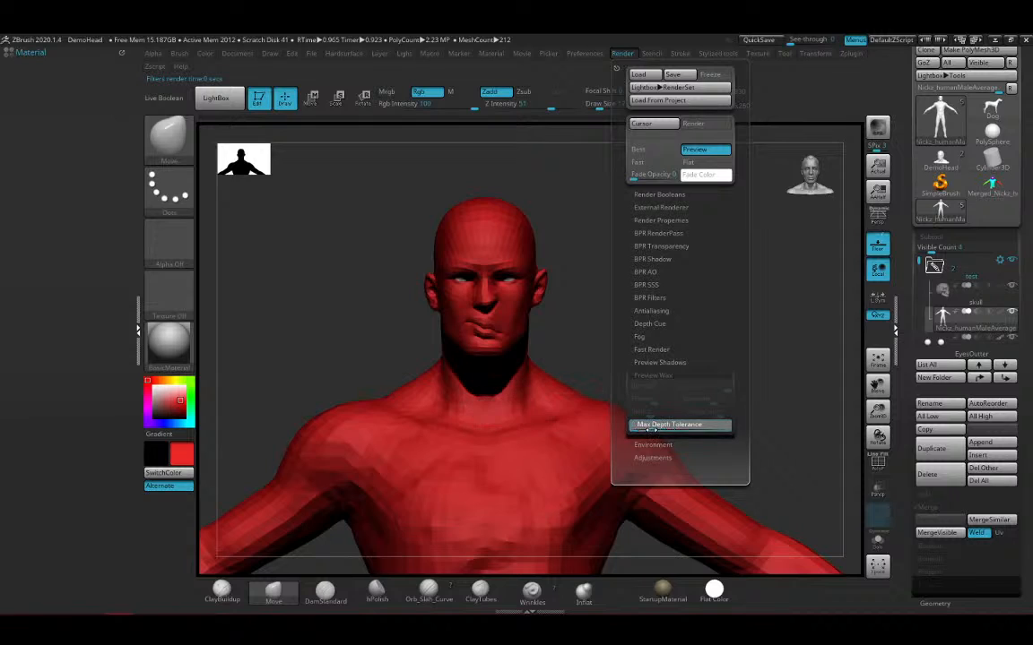
pyautogui.moveTo(633, 427); pyautogui.dragTo(652, 425)
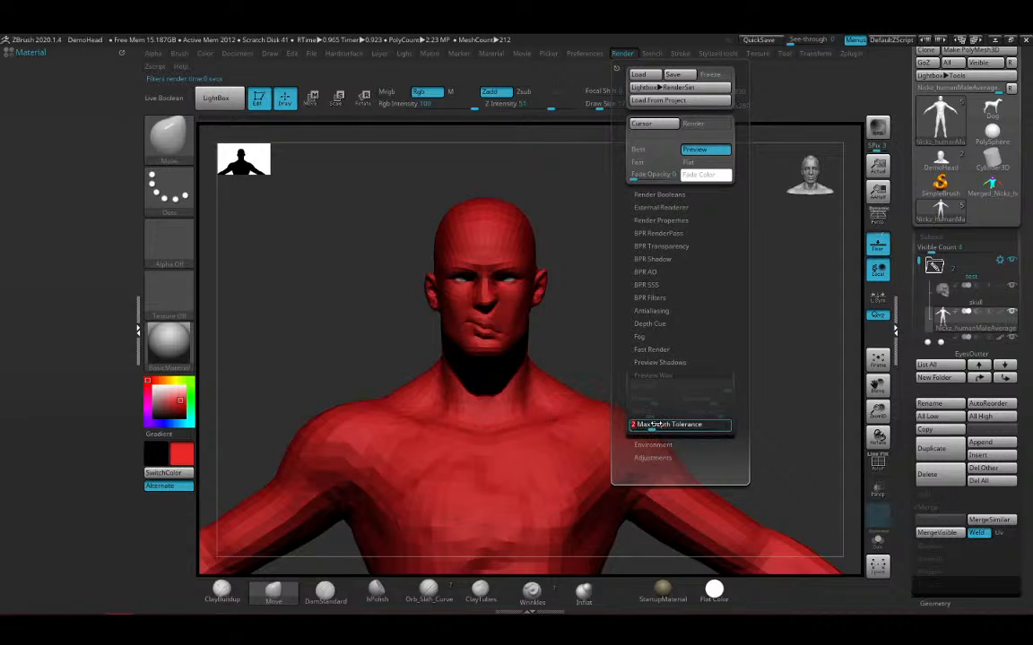
# Examine the Fog, BPR Filters, BPR AO, BPR SSS, BPR RenderPass, Render Properties, External Renderer and Render Booleans sections
pyautogui.click(648, 341)
pyautogui.click(670, 322)
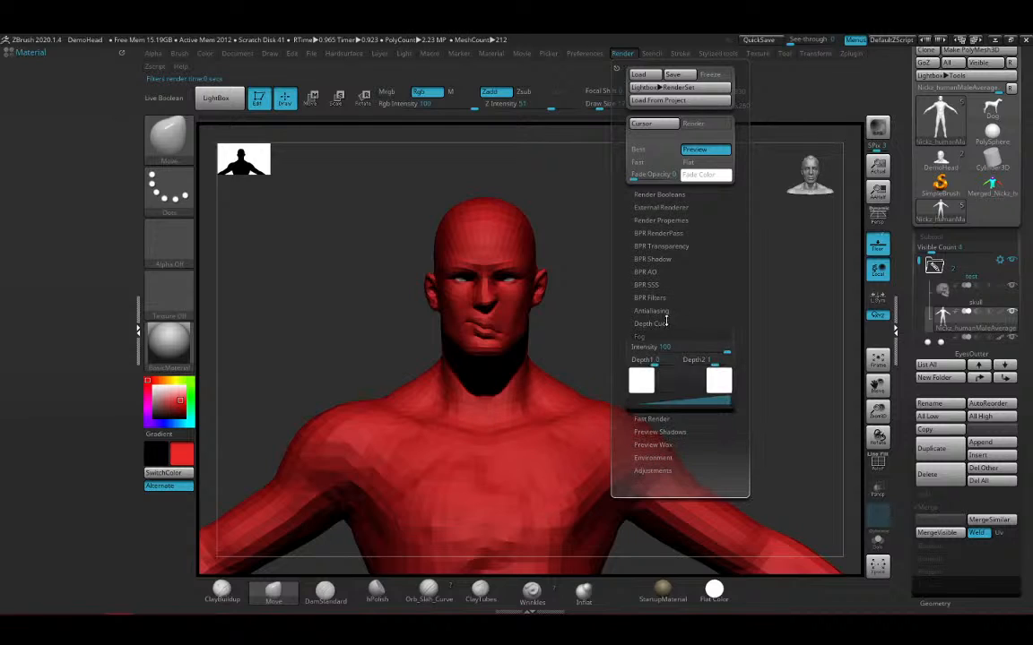
pyautogui.click(652, 297)
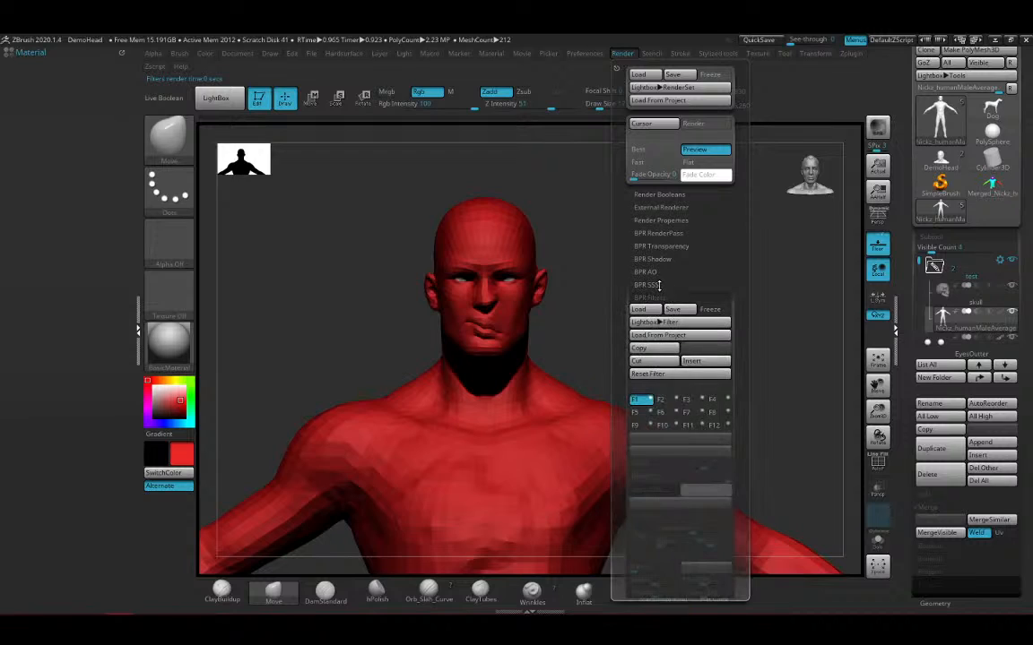
pyautogui.click(653, 259)
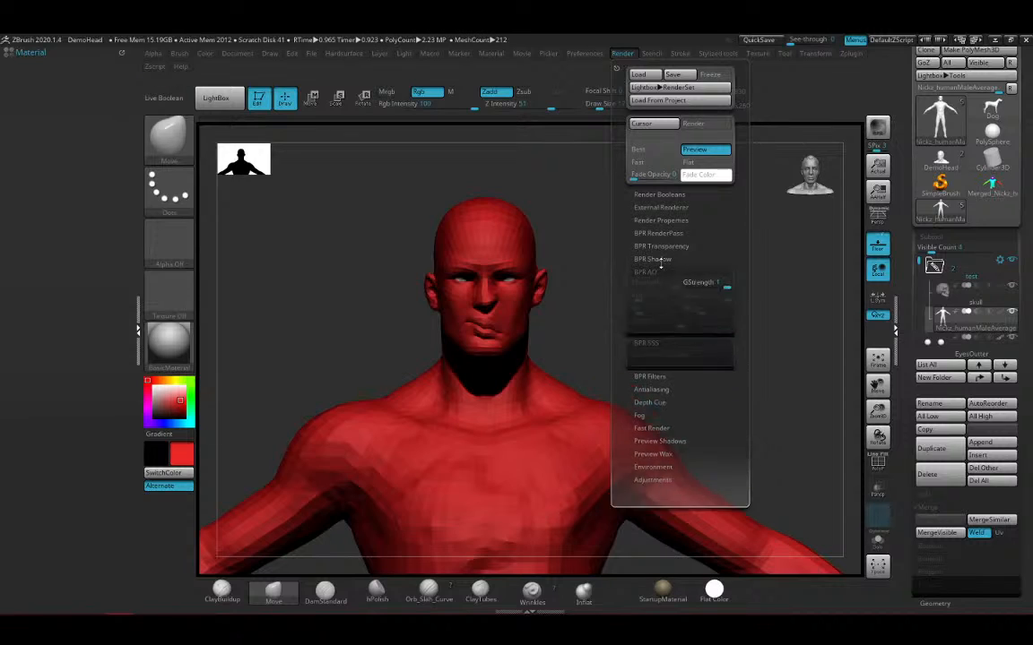
pyautogui.click(669, 232)
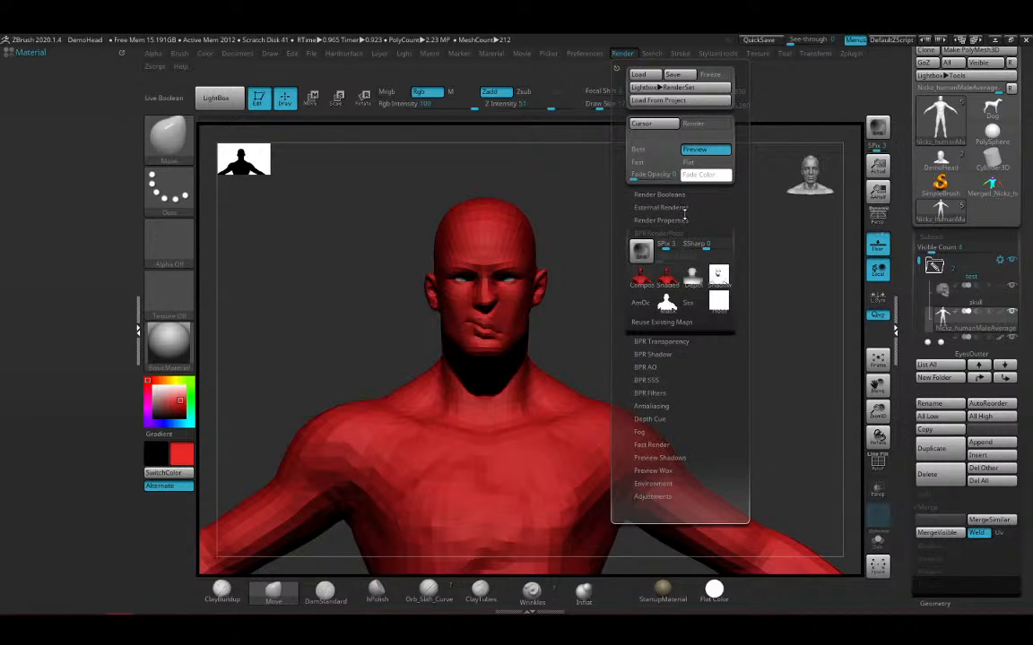
pyautogui.click(687, 217)
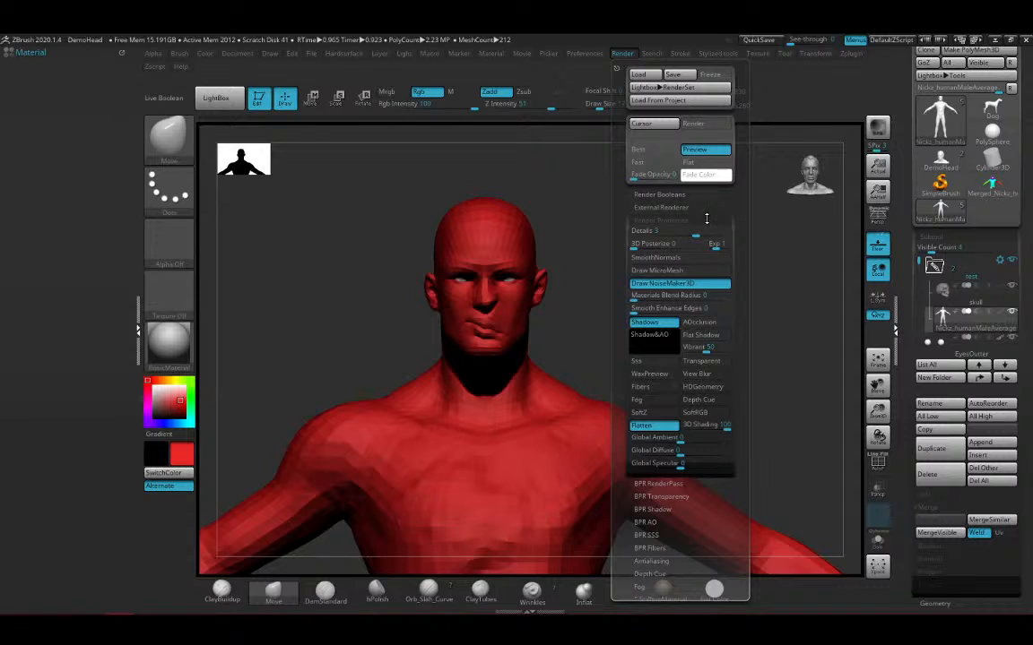
pyautogui.click(682, 206)
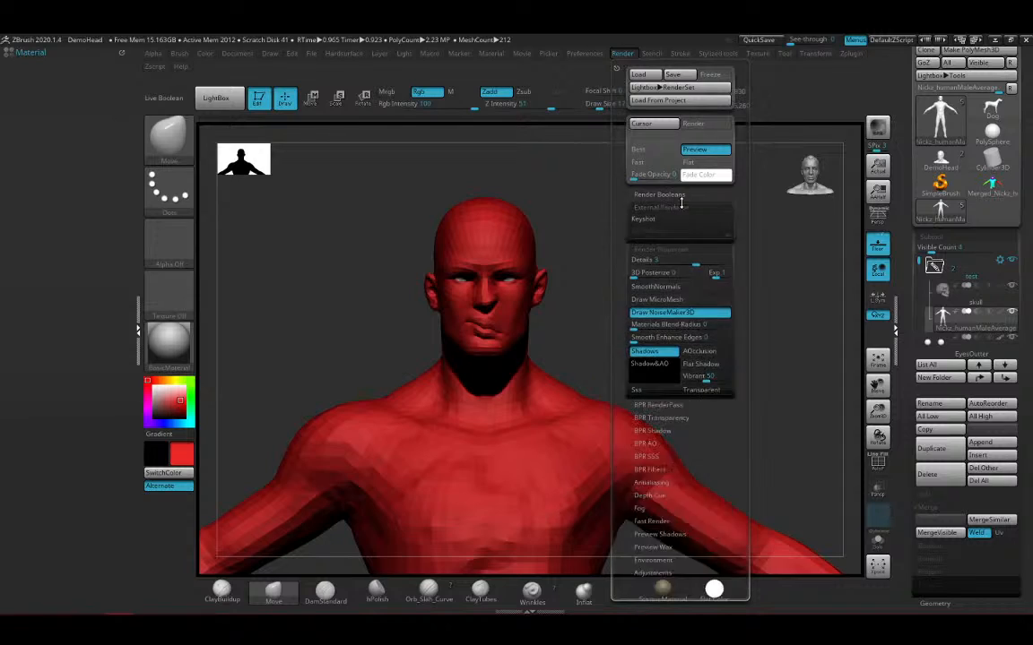
pyautogui.click(678, 194)
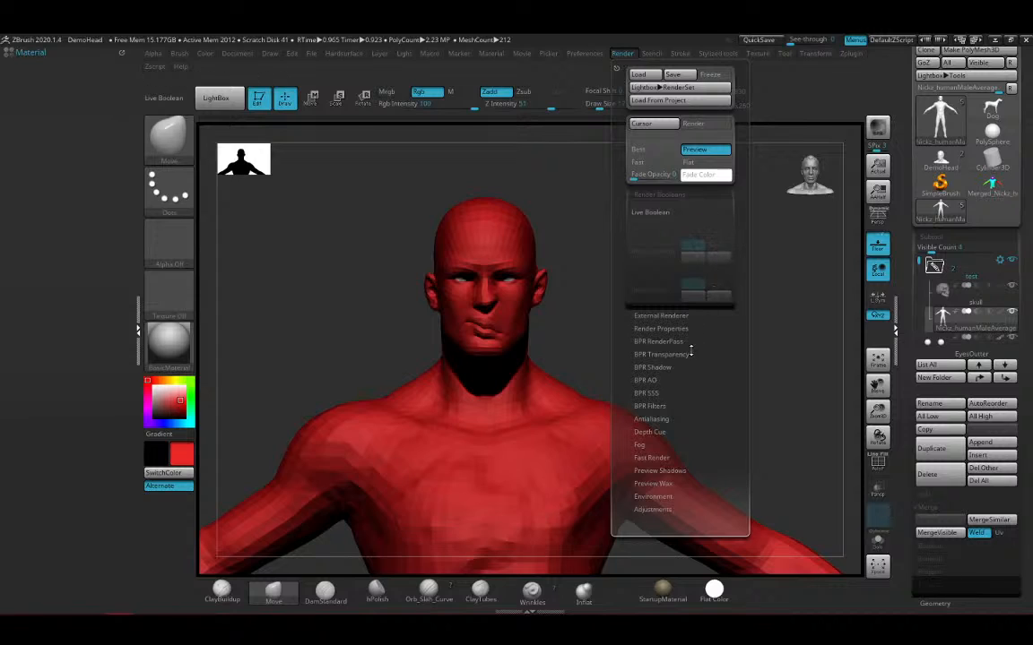
# Look through the Adjustments, Environment, Preview Wax, Preview Shadows and Fog render settings
pyautogui.click(664, 508)
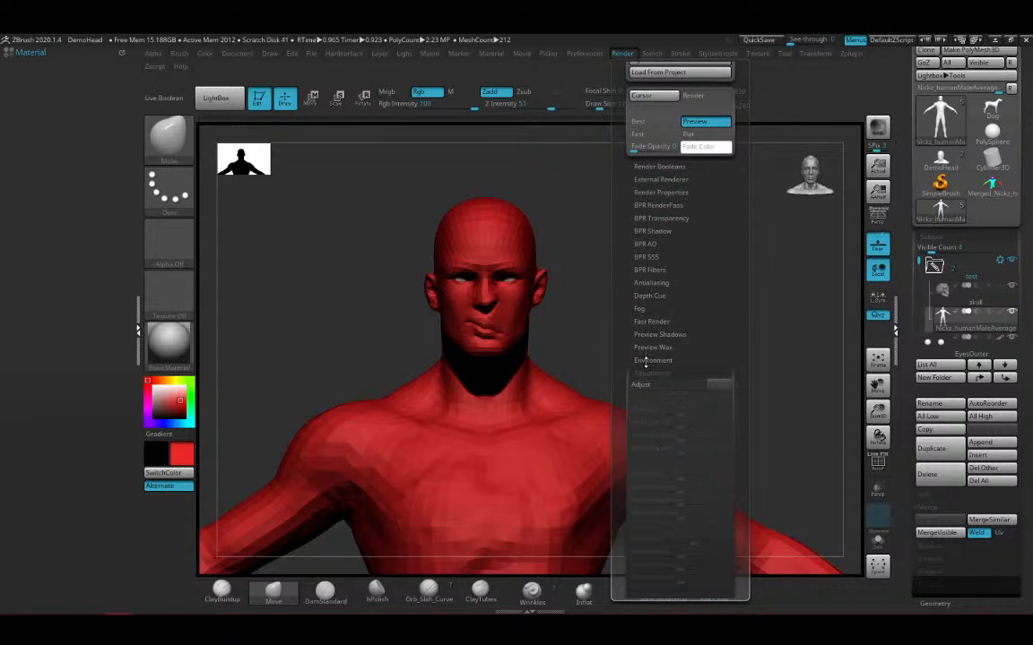
pyautogui.click(652, 361)
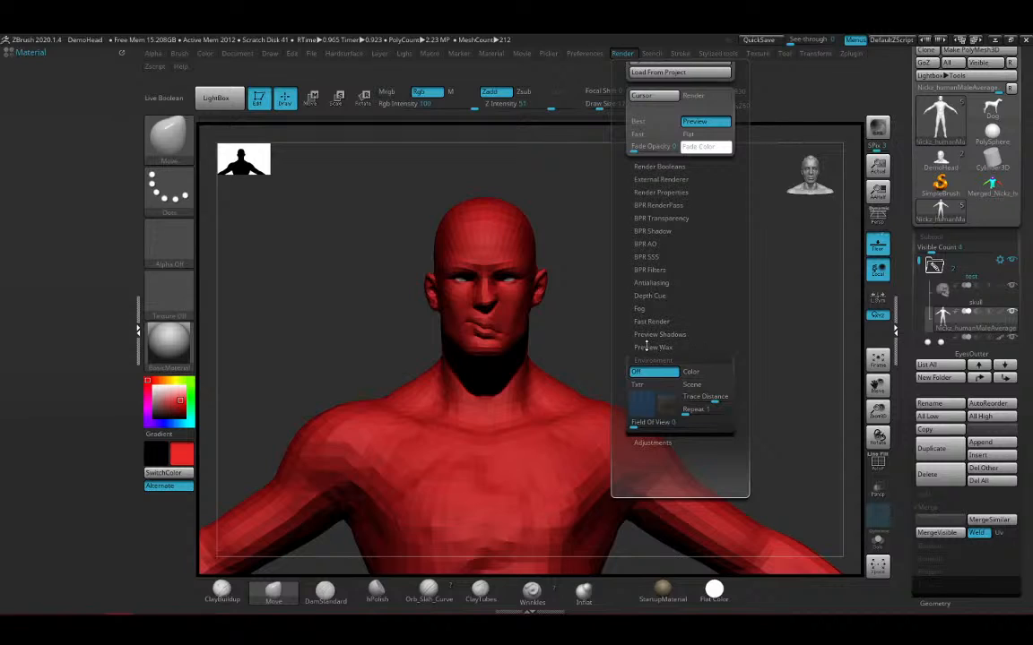
pyautogui.click(645, 346)
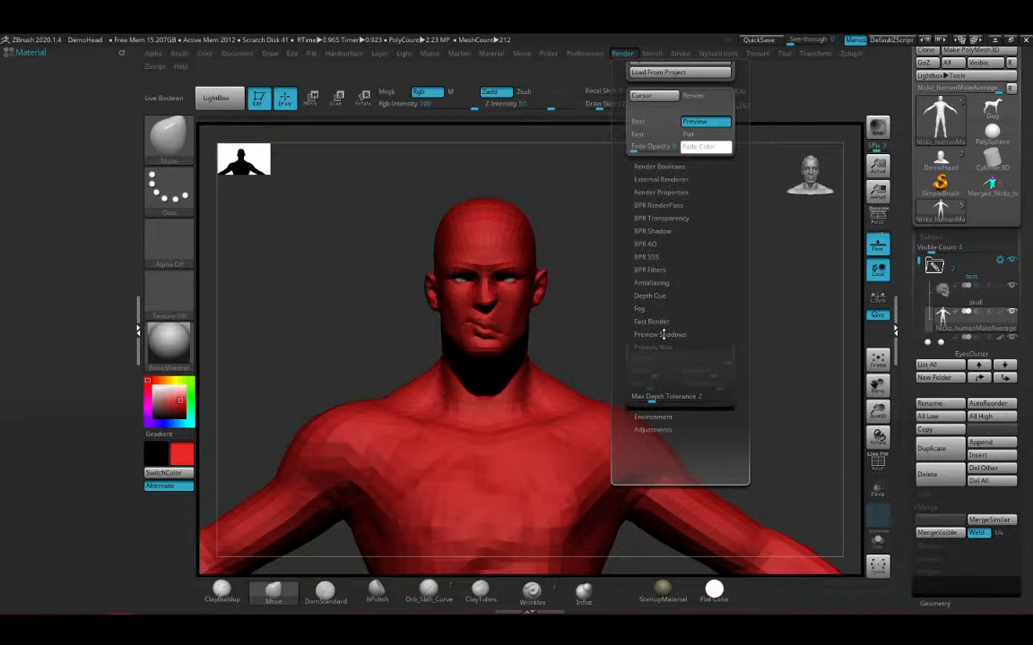
pyautogui.click(661, 335)
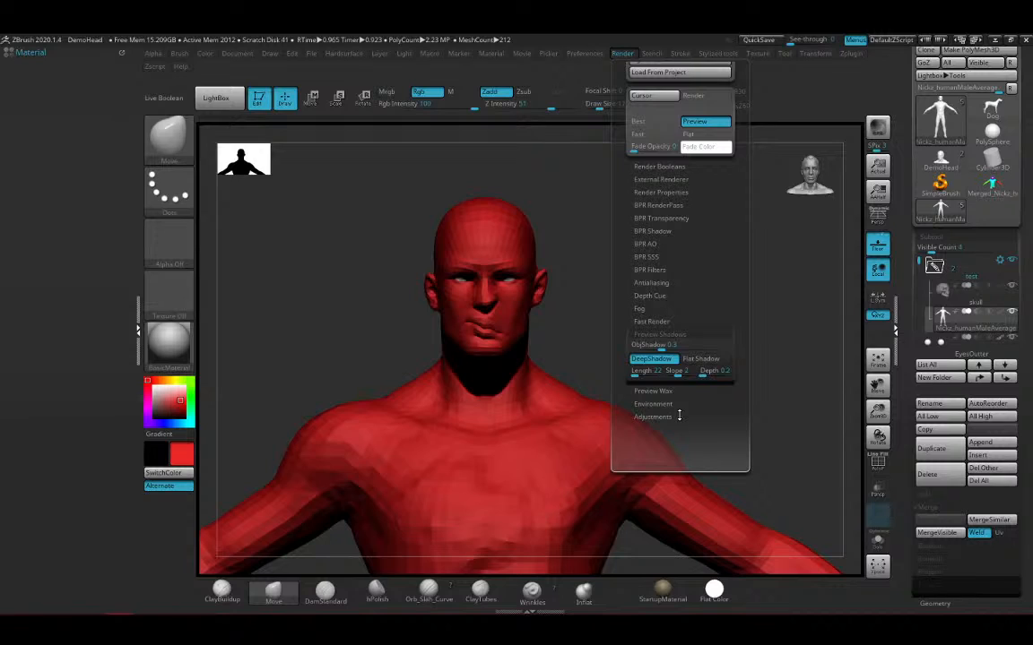
pyautogui.click(647, 308)
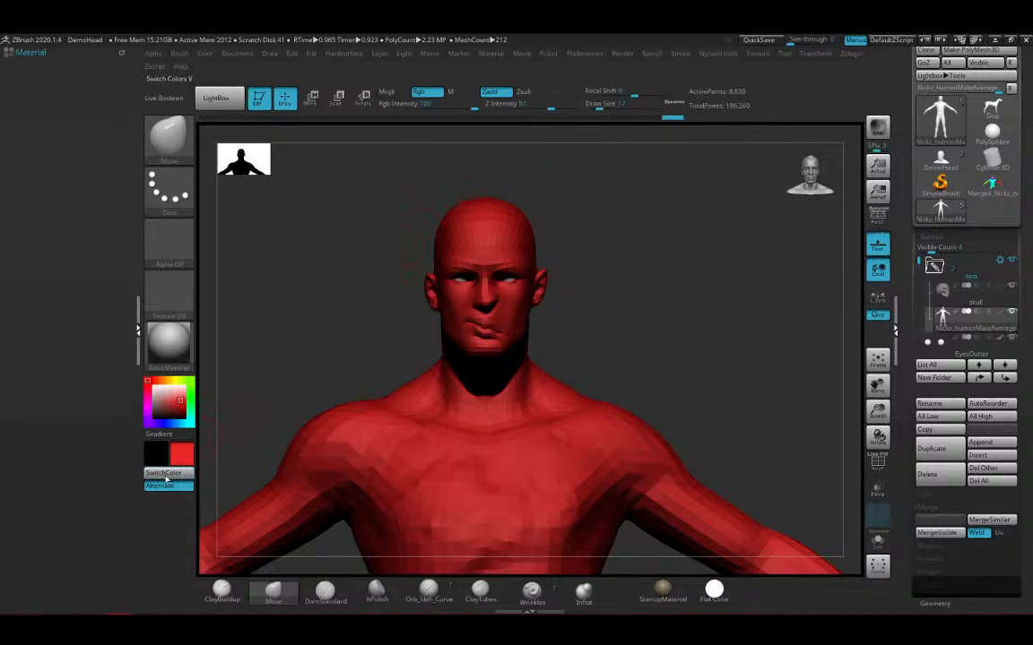
# Look through the Zscript, Brush, Document, Edit, Hardsurface and Layer palettes
pyautogui.moveTo(156, 70)
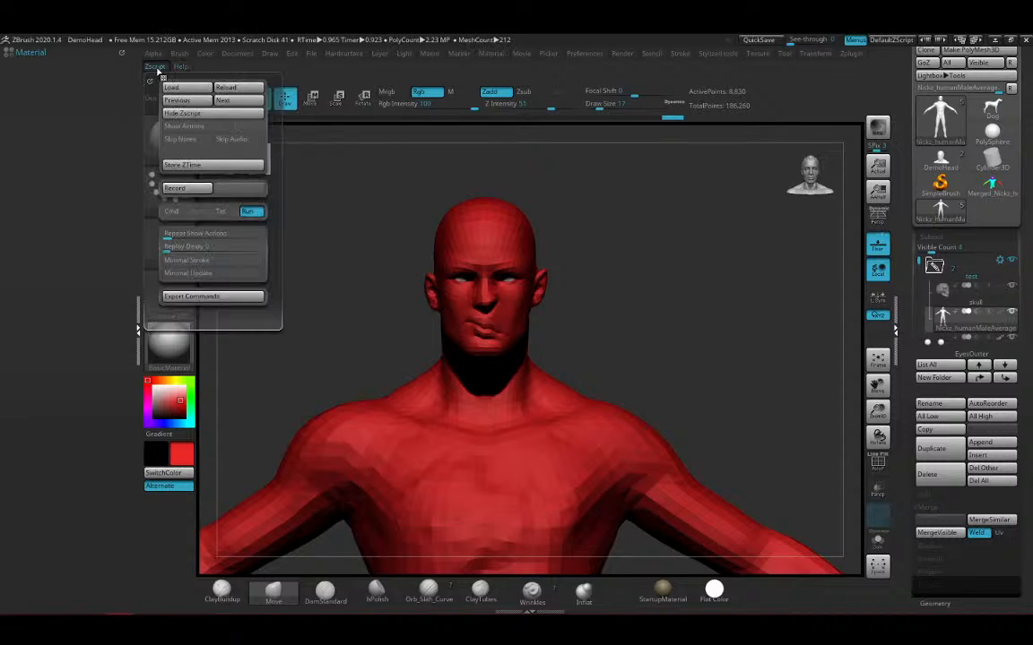
pyautogui.click(180, 53)
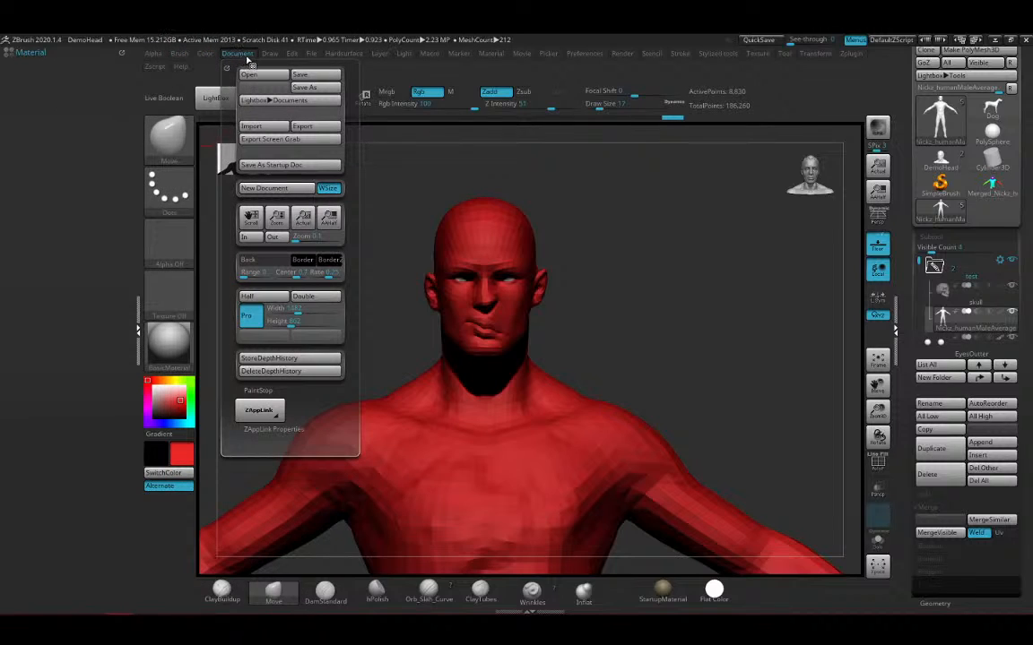
pyautogui.moveTo(281, 59)
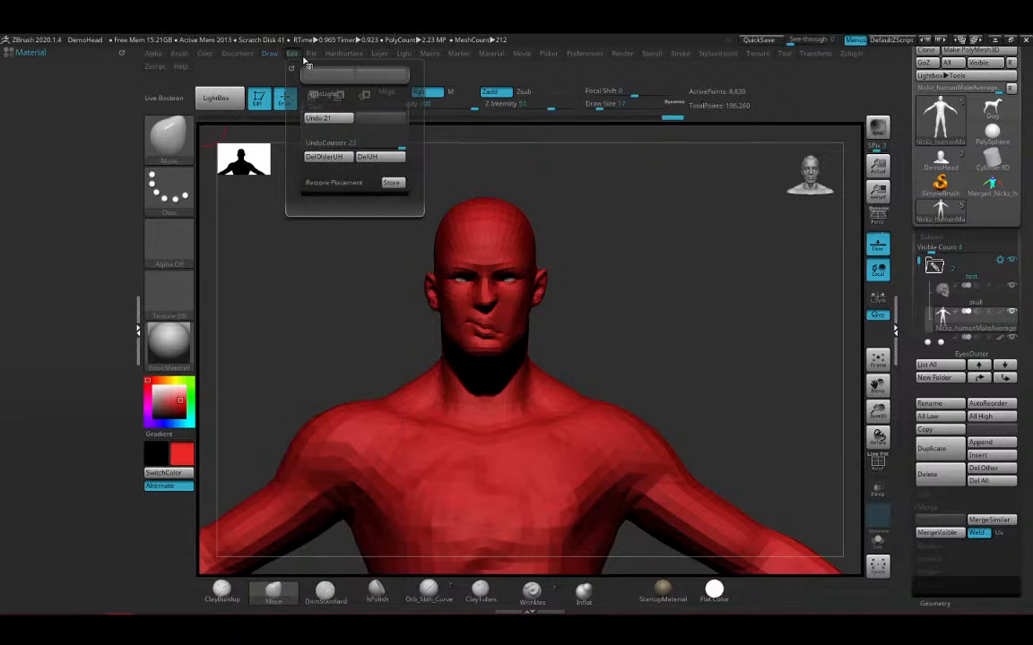
pyautogui.moveTo(321, 67)
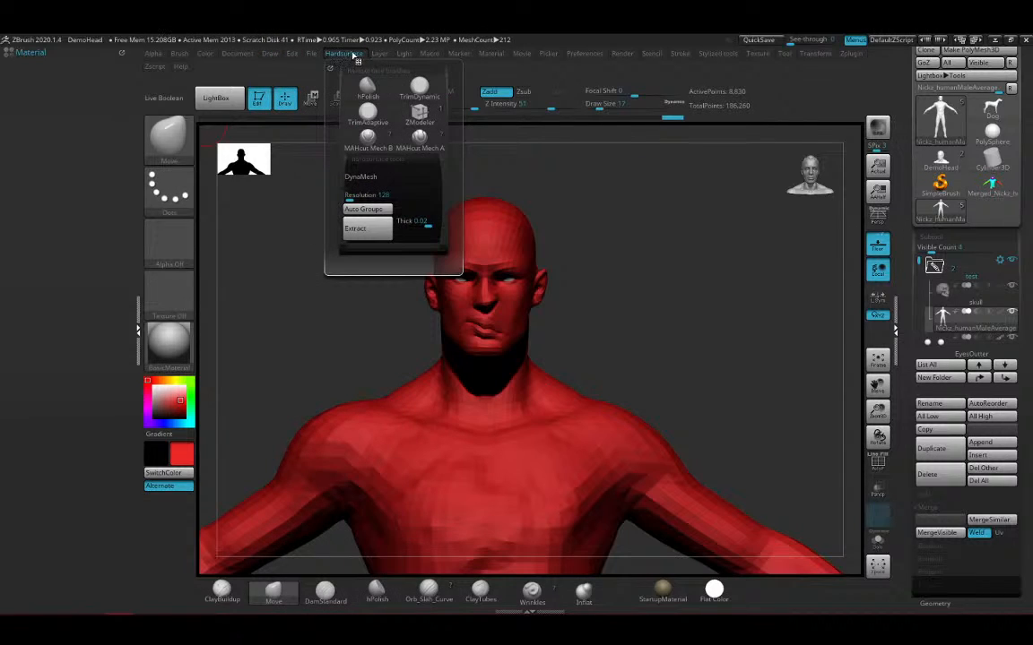
pyautogui.moveTo(383, 55)
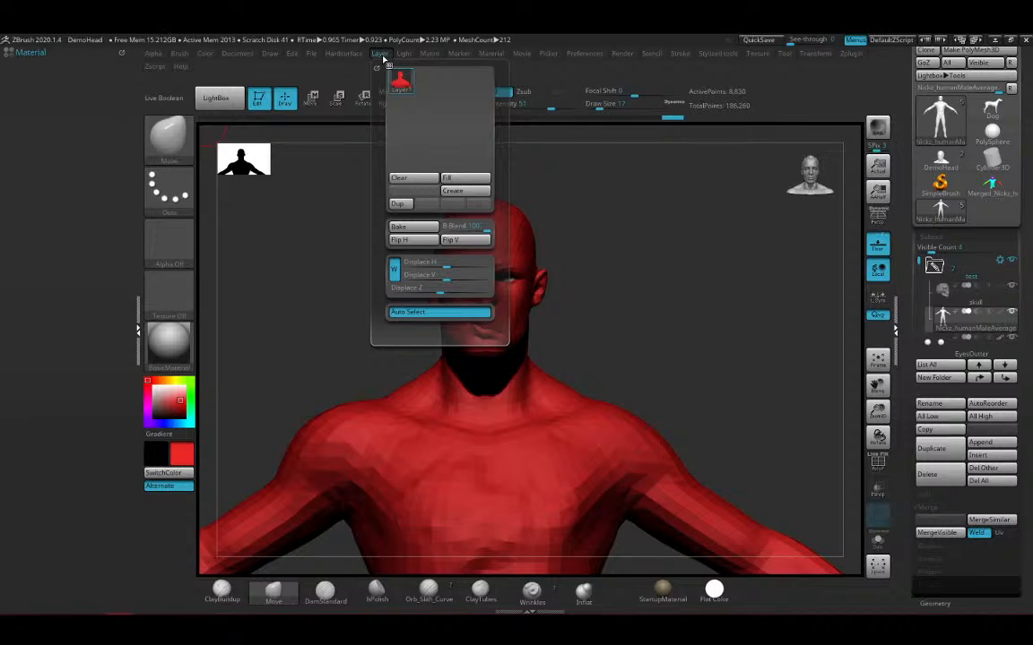
pyautogui.moveTo(404, 94)
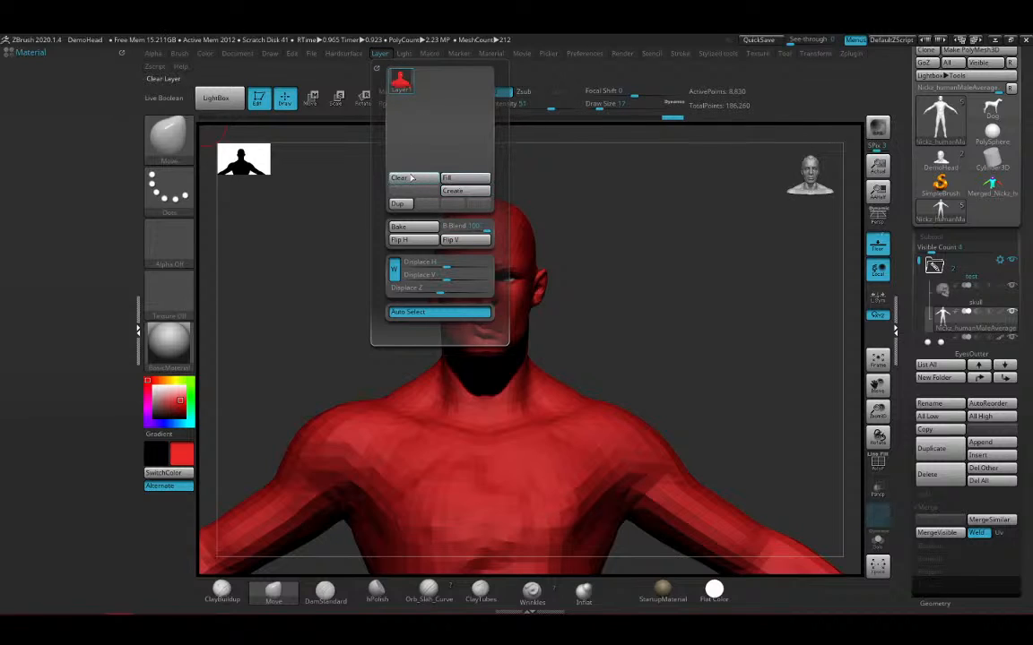
# Flip the document layer vertically and turn it upright again
pyautogui.click(464, 241)
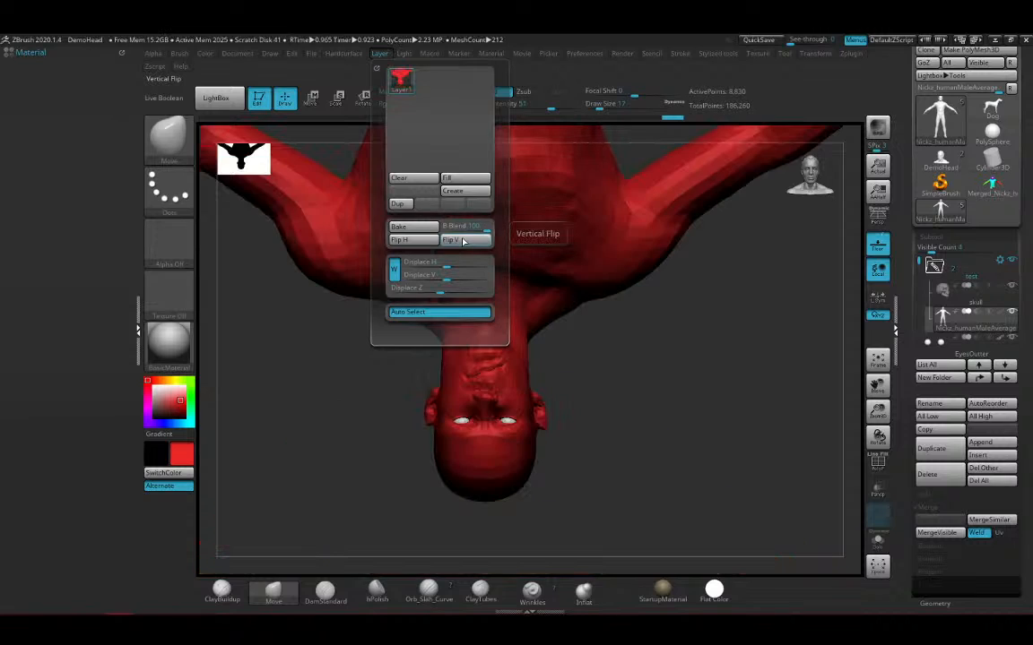
pyautogui.click(463, 242)
pyautogui.click(462, 241)
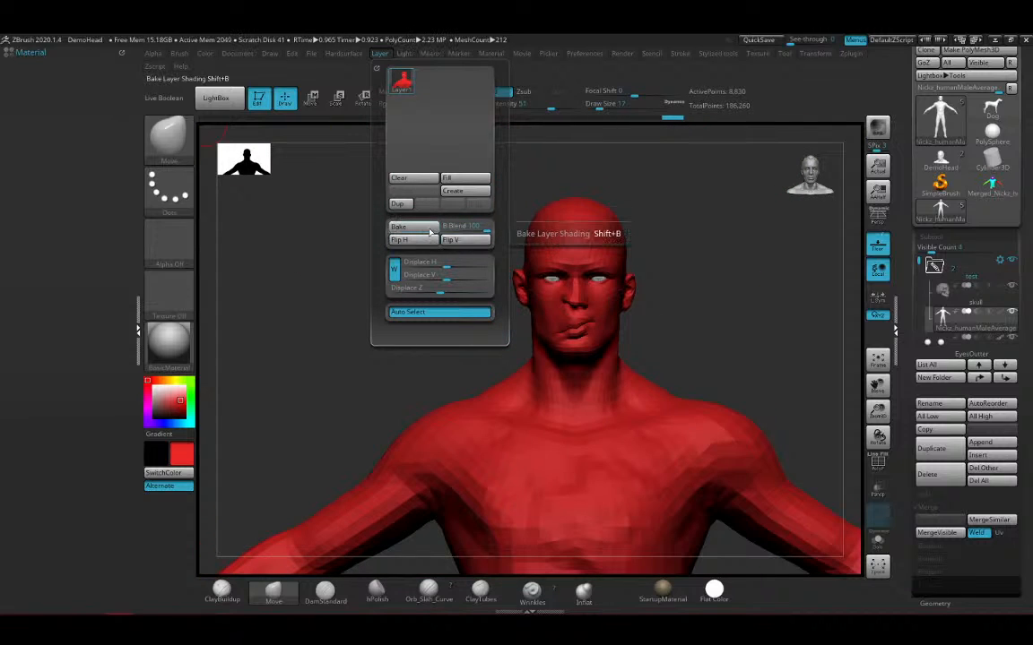
# Reposition the active light so it strikes the figure from slightly above the front
pyautogui.click(404, 53)
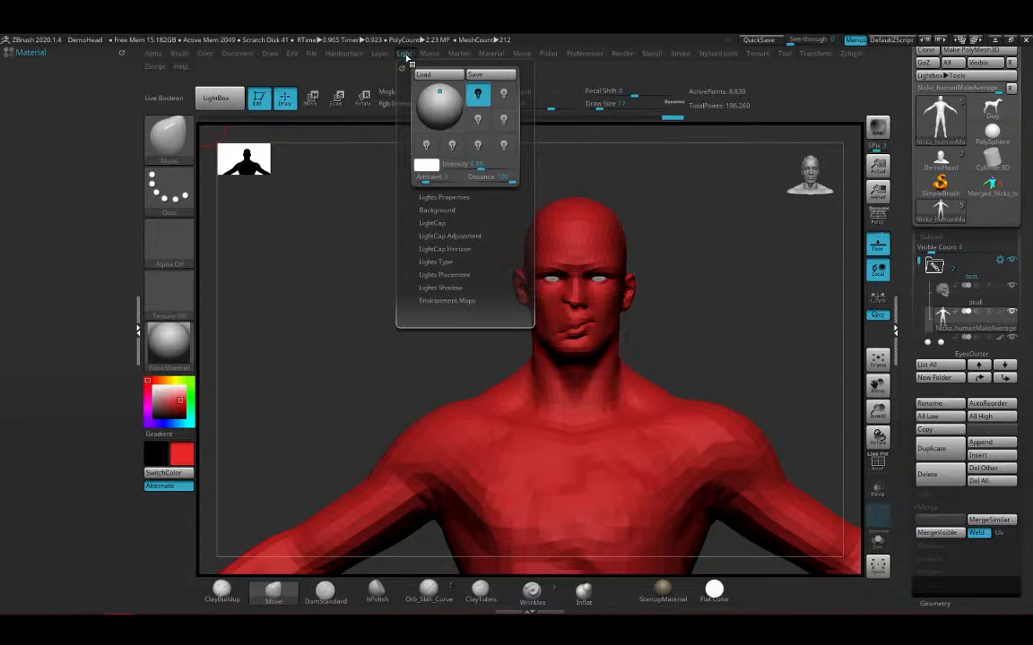
pyautogui.click(439, 101)
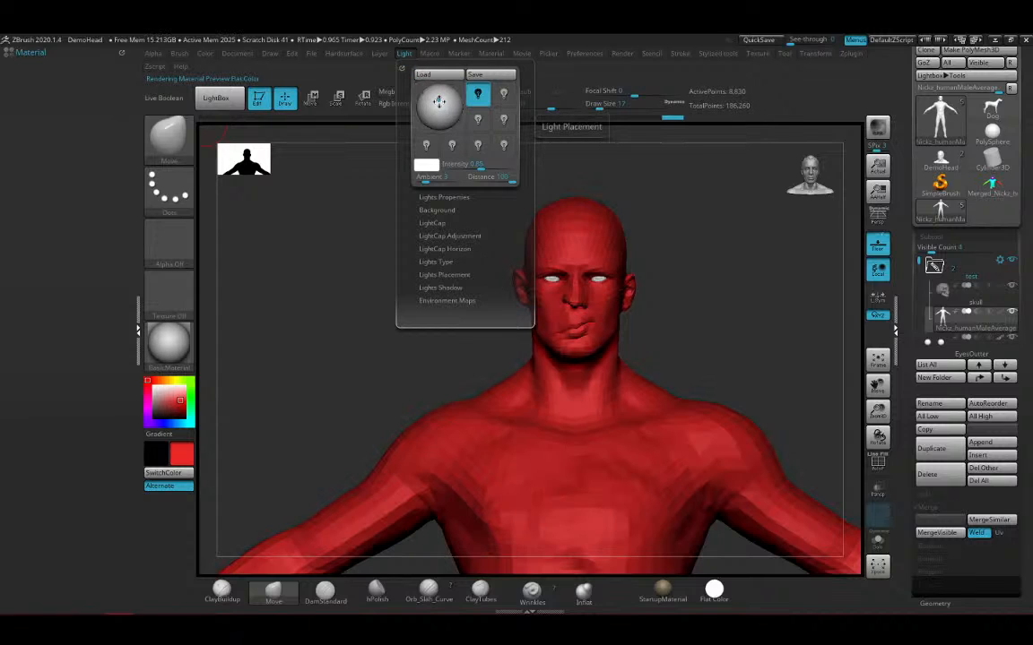
pyautogui.click(438, 102)
pyautogui.click(437, 97)
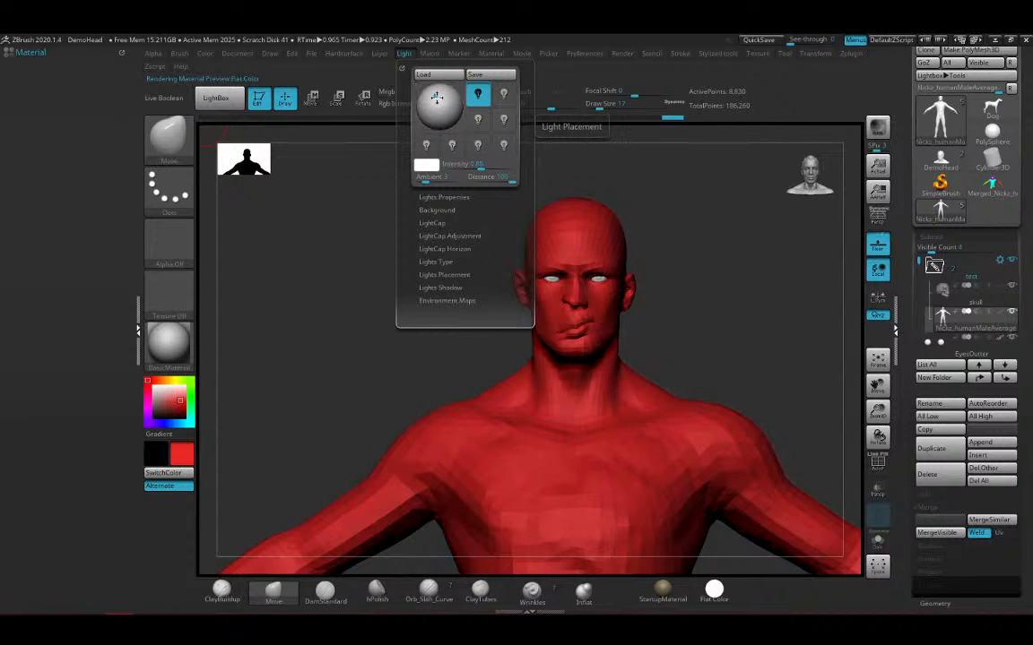
# Set the shader blend mode in BasicMaterial's Mixer settings to Lighten
pyautogui.click(458, 53)
pyautogui.click(494, 53)
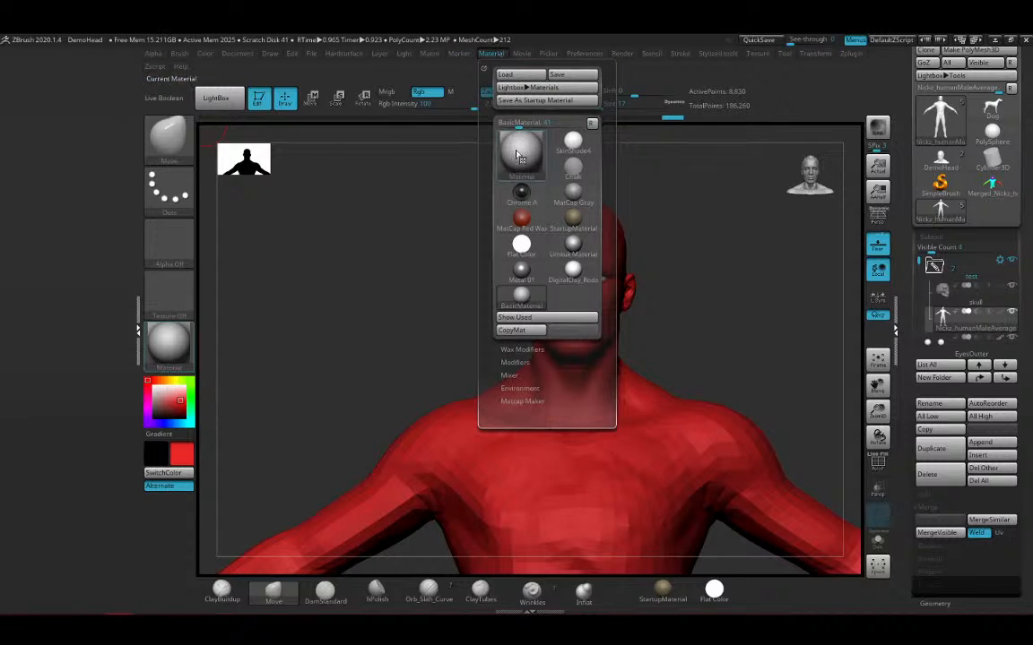
pyautogui.click(507, 376)
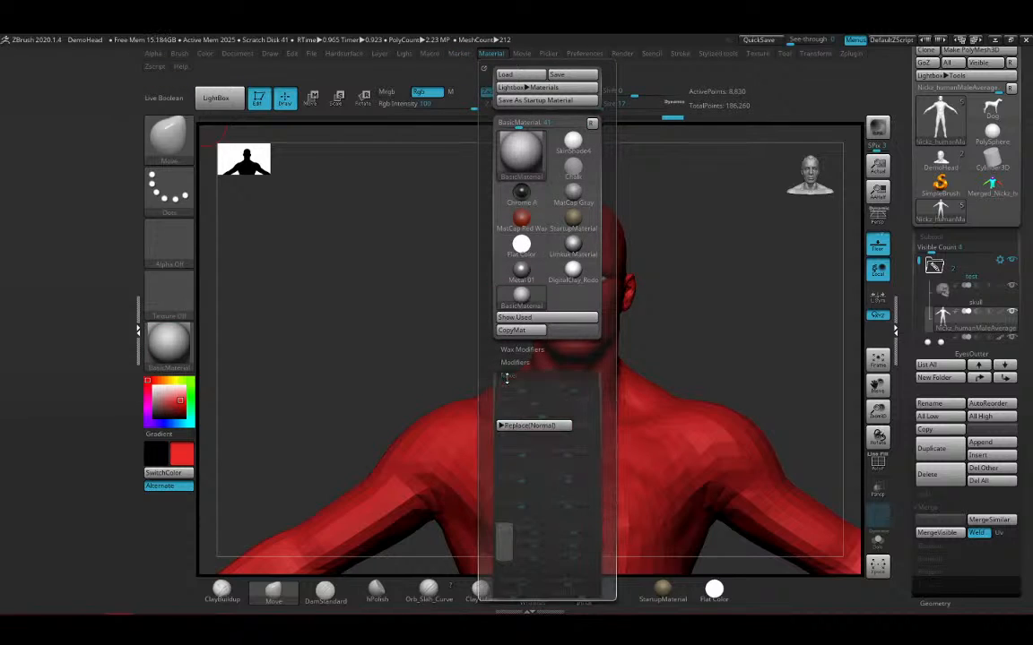
pyautogui.moveTo(486, 410); pyautogui.dragTo(487, 326)
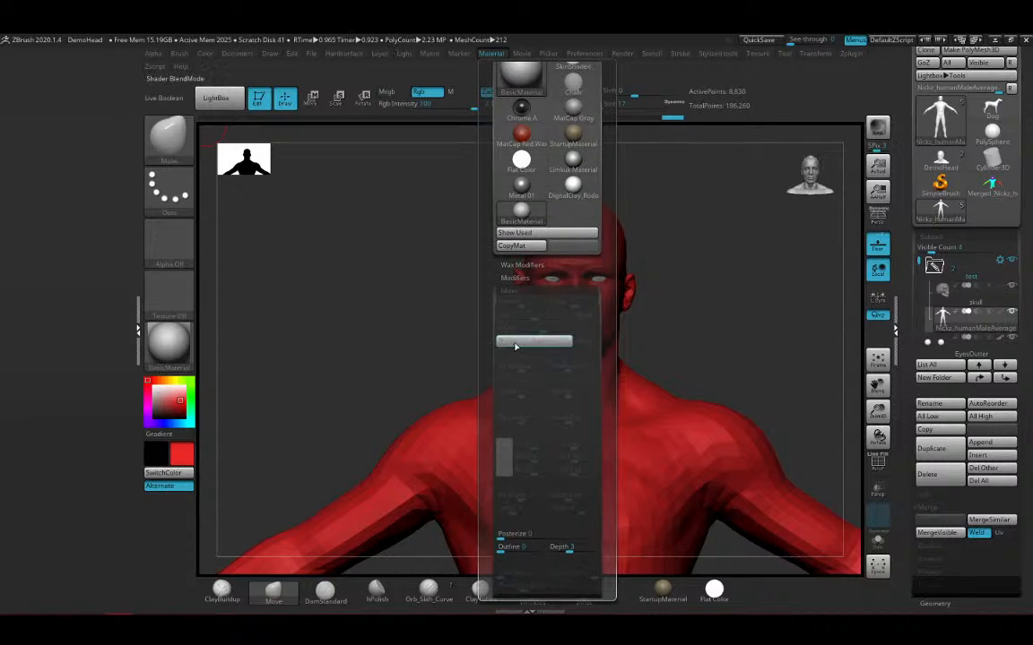
pyautogui.click(529, 341)
pyautogui.click(520, 205)
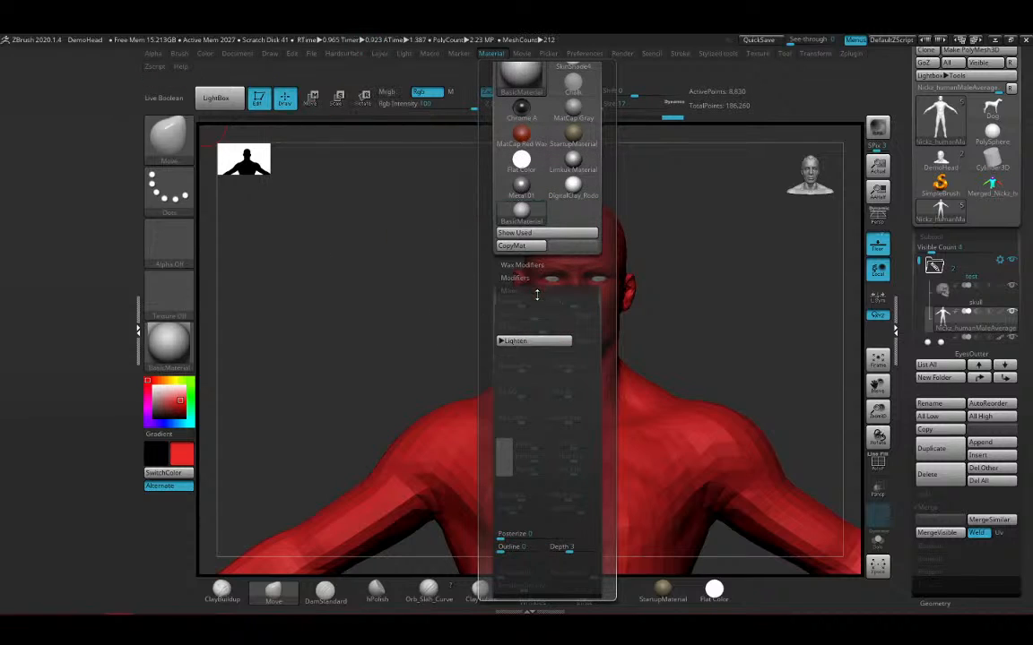
# Give BasicMaterial a comic-style look with Posterize at 4 and an Outline strength of about 0.64
pyautogui.scroll(-1, 522, 474)
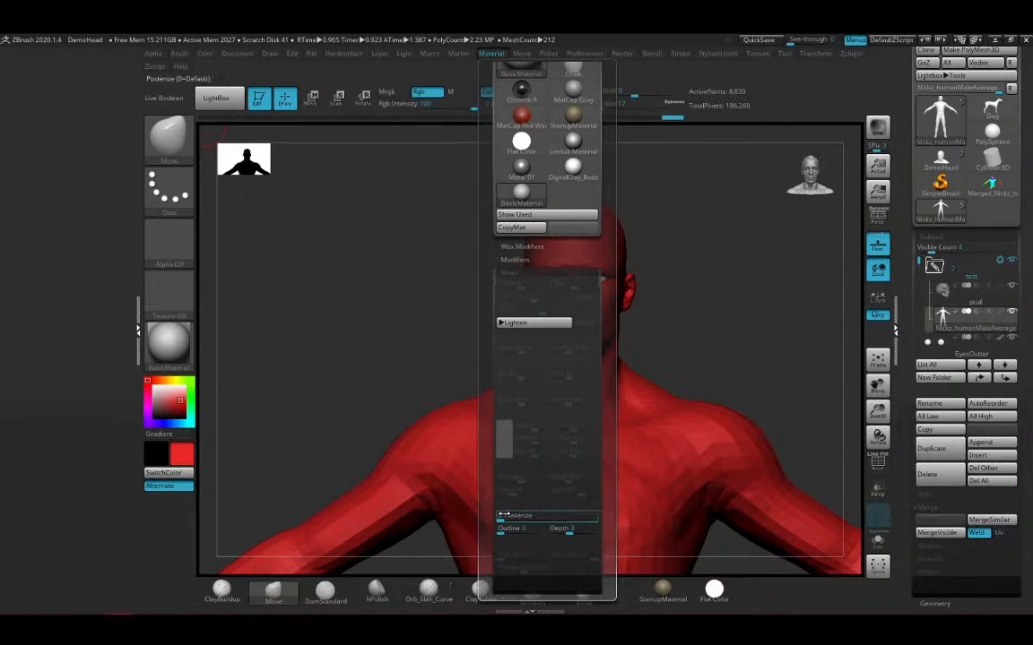
pyautogui.click(502, 516)
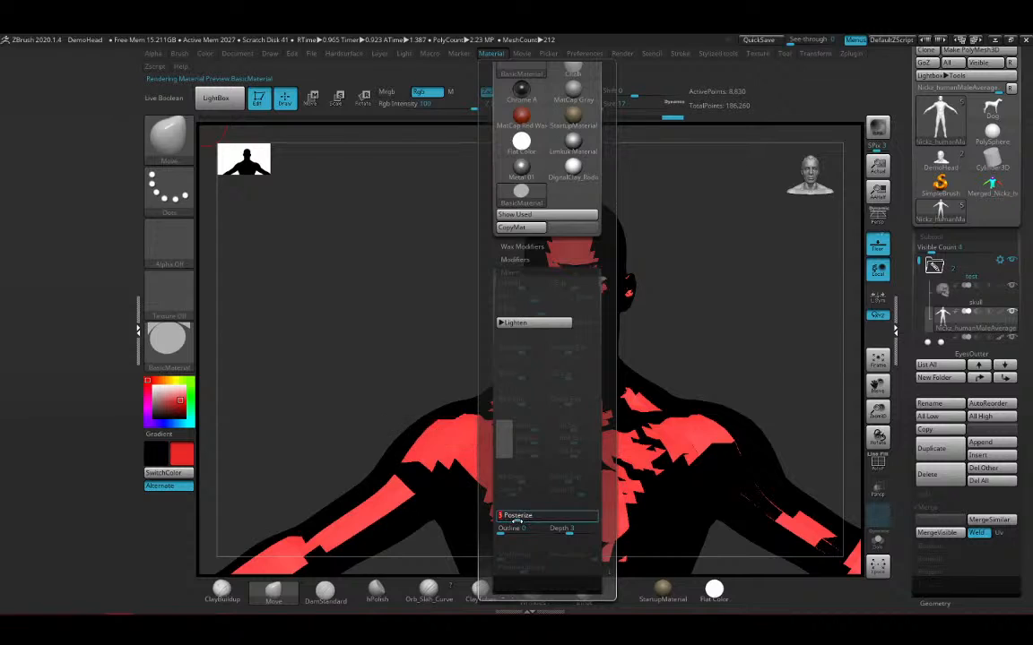
pyautogui.moveTo(507, 519); pyautogui.dragTo(511, 520)
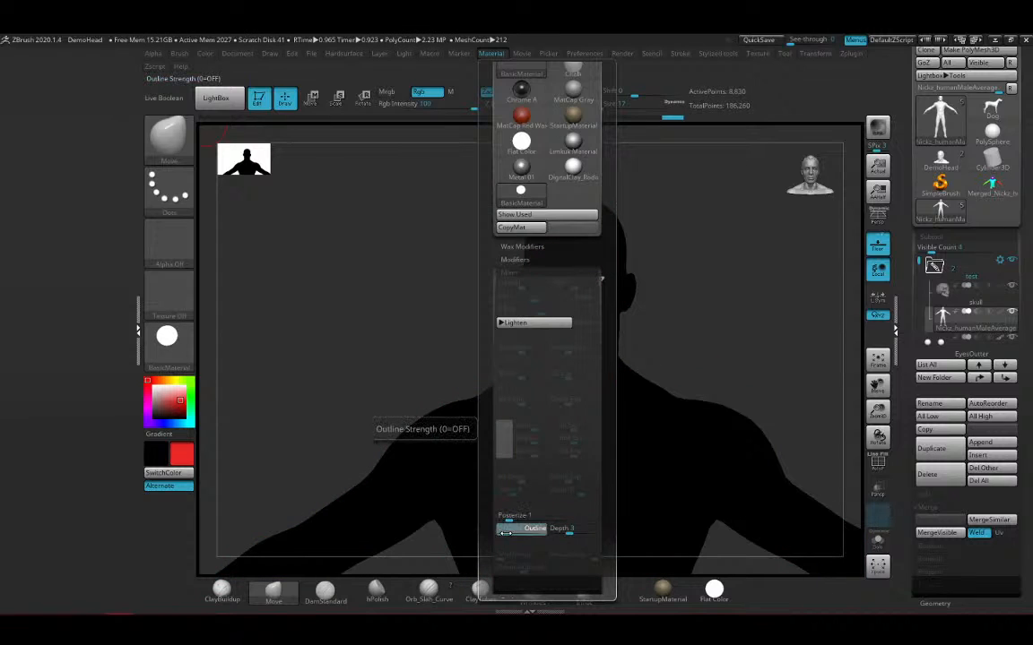
pyautogui.click(506, 532)
pyautogui.click(519, 520)
pyautogui.click(527, 530)
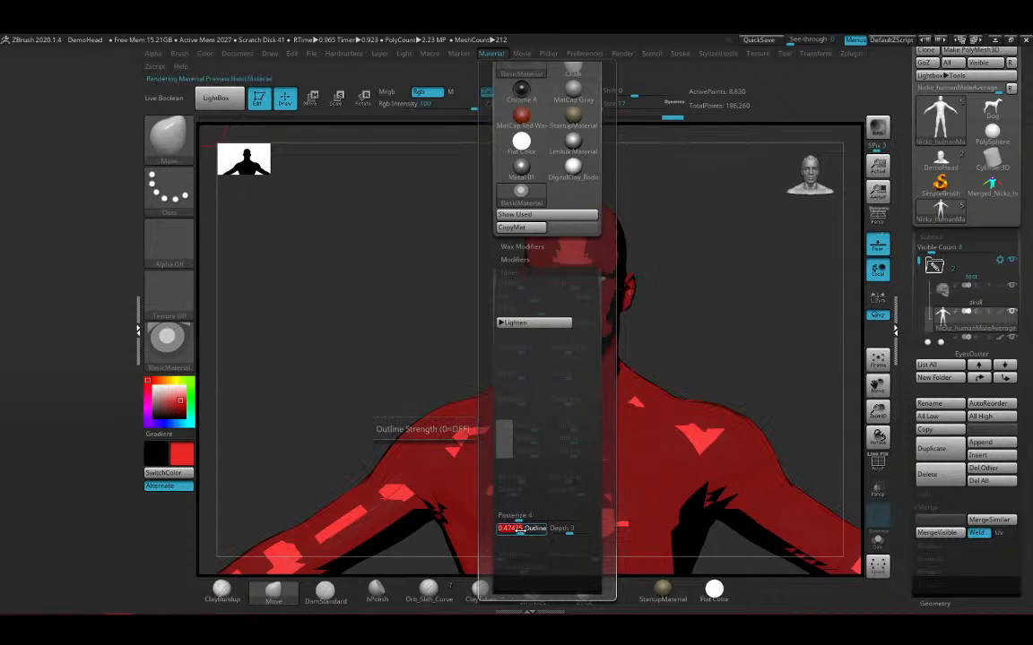
# Set BasicMaterial's shader blend mode to Replace(Normal)
pyautogui.scroll(-5, 481, 436)
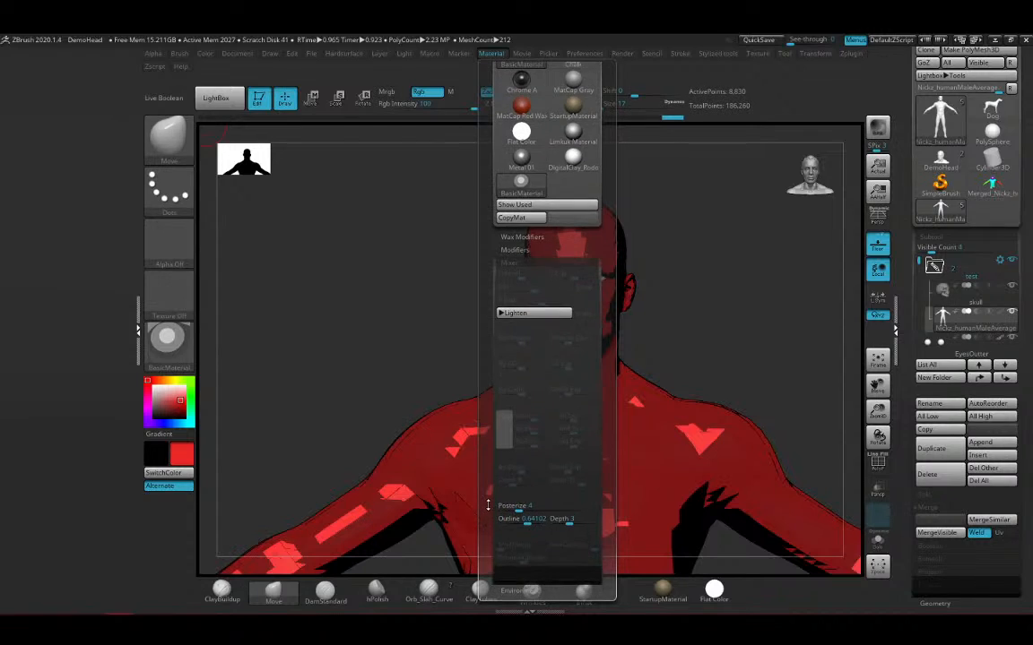
pyautogui.scroll(3, 480, 435)
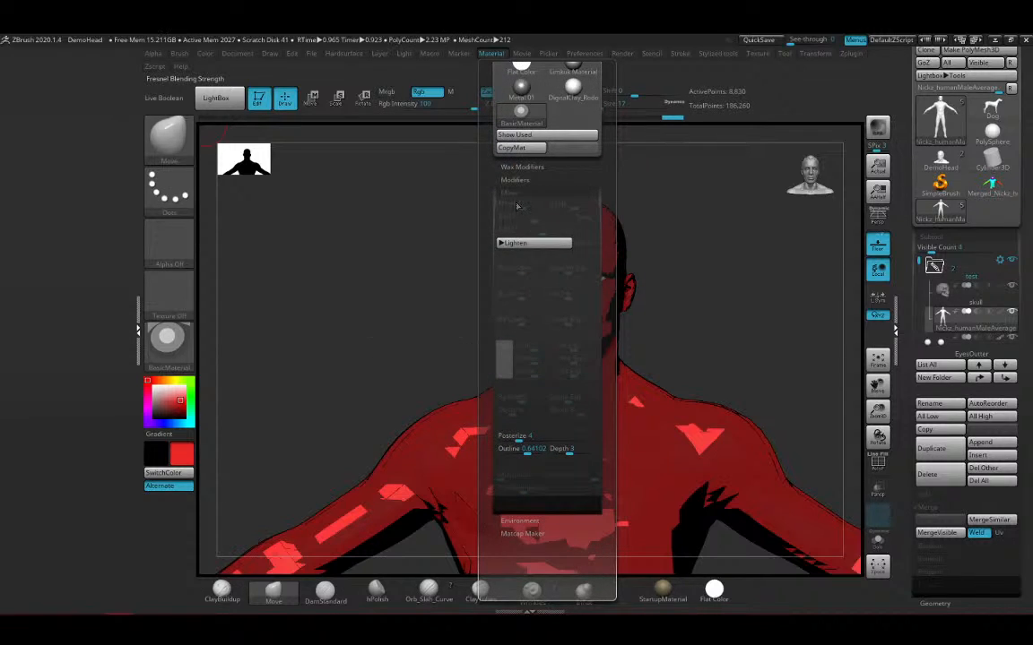
pyautogui.click(527, 243)
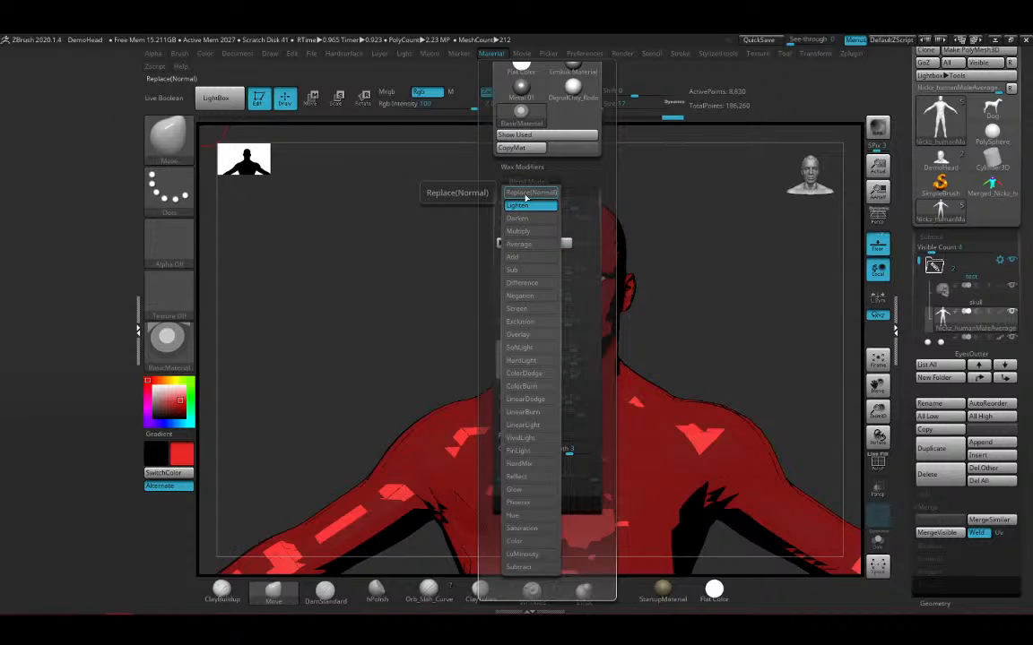
pyautogui.click(527, 194)
# Look over the Mixer settings and the library of available materials
pyautogui.scroll(-2, 491, 320)
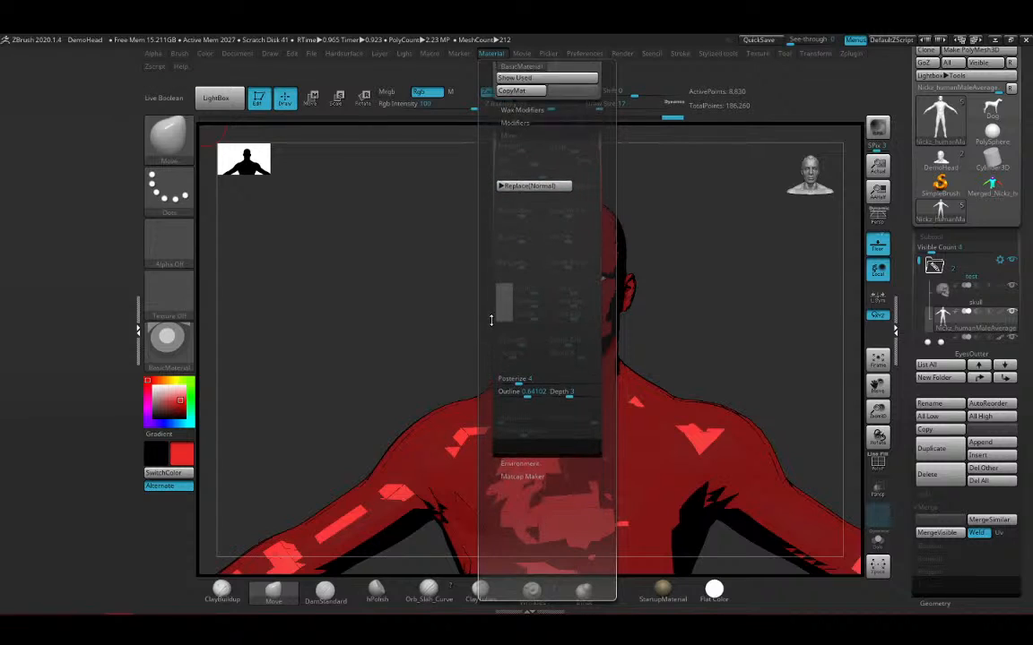
pyautogui.scroll(2, 492, 359)
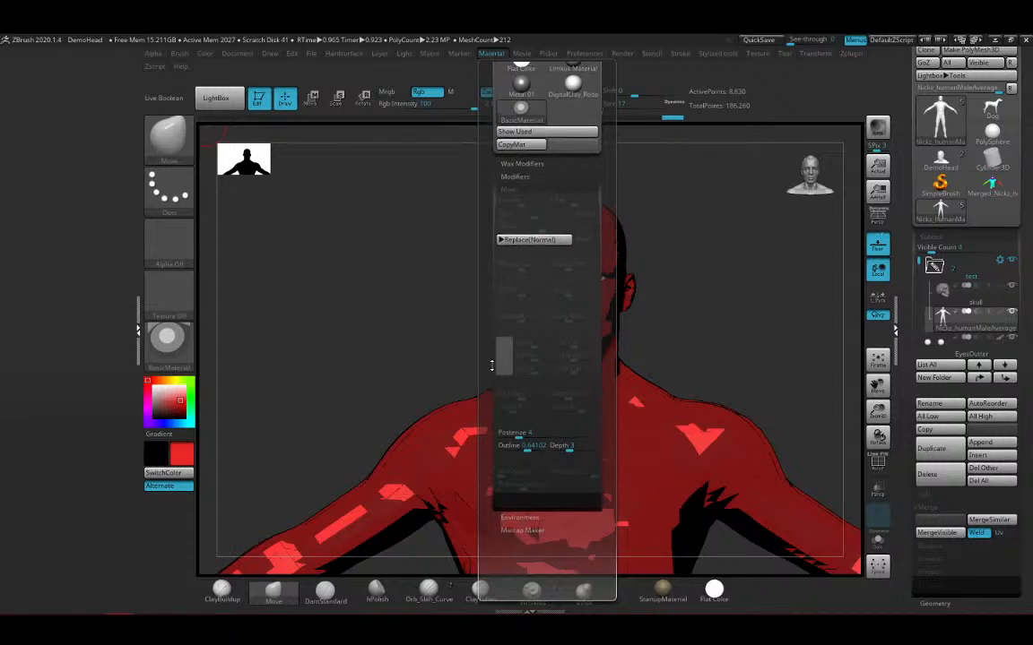
pyautogui.scroll(2, 491, 365)
pyautogui.click(534, 233)
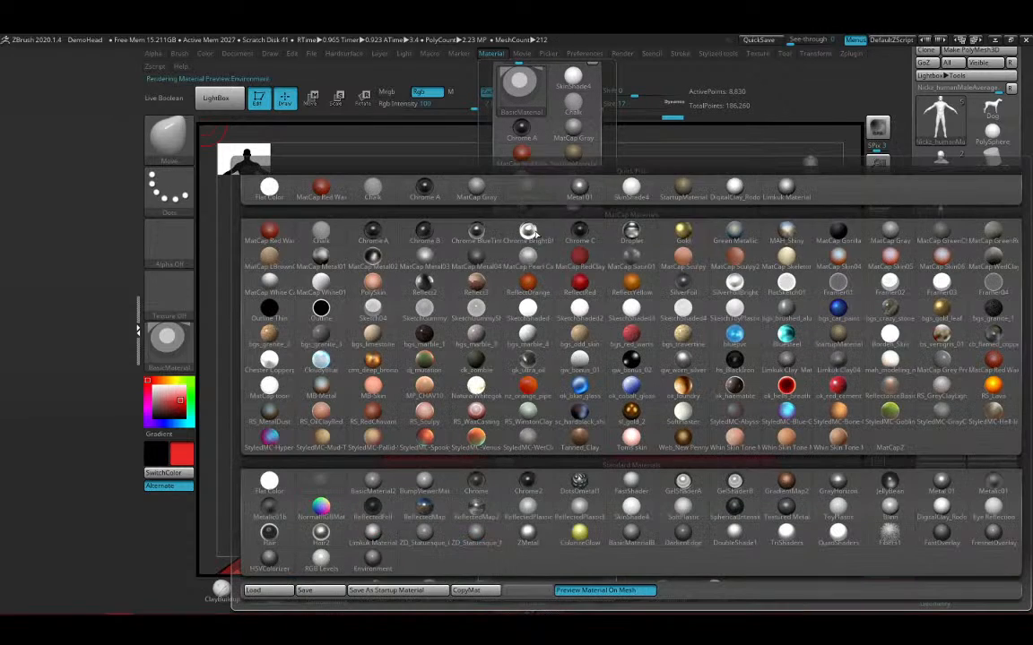
pyautogui.click(565, 262)
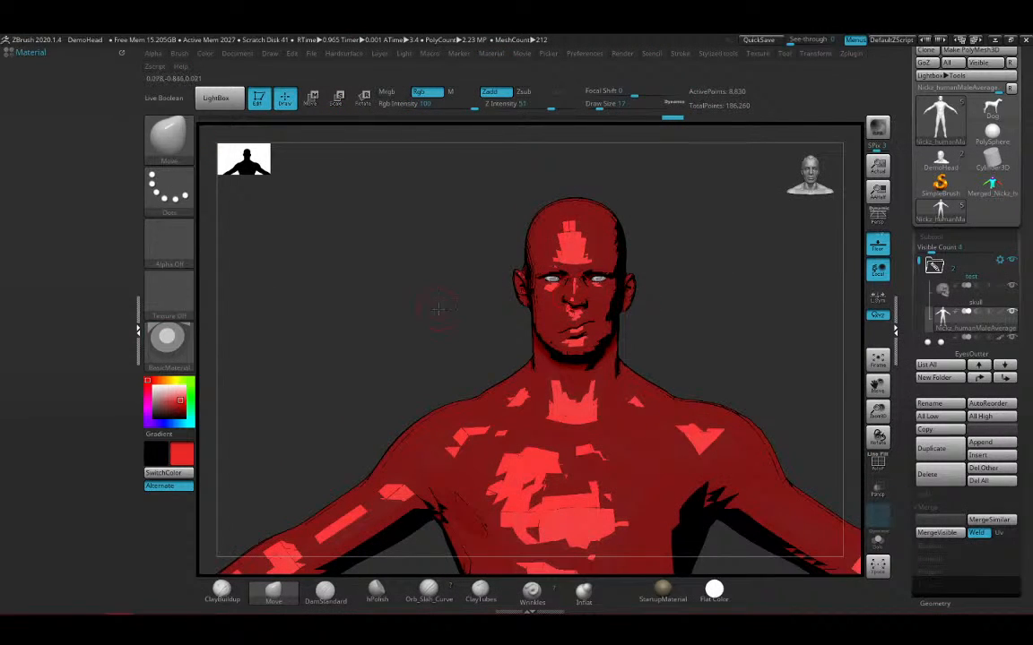
# Clear the leftover figure images from the canvas, redraw the figure in Edit mode and frame its upper body
pyautogui.moveTo(439, 309); pyautogui.dragTo(574, 359)
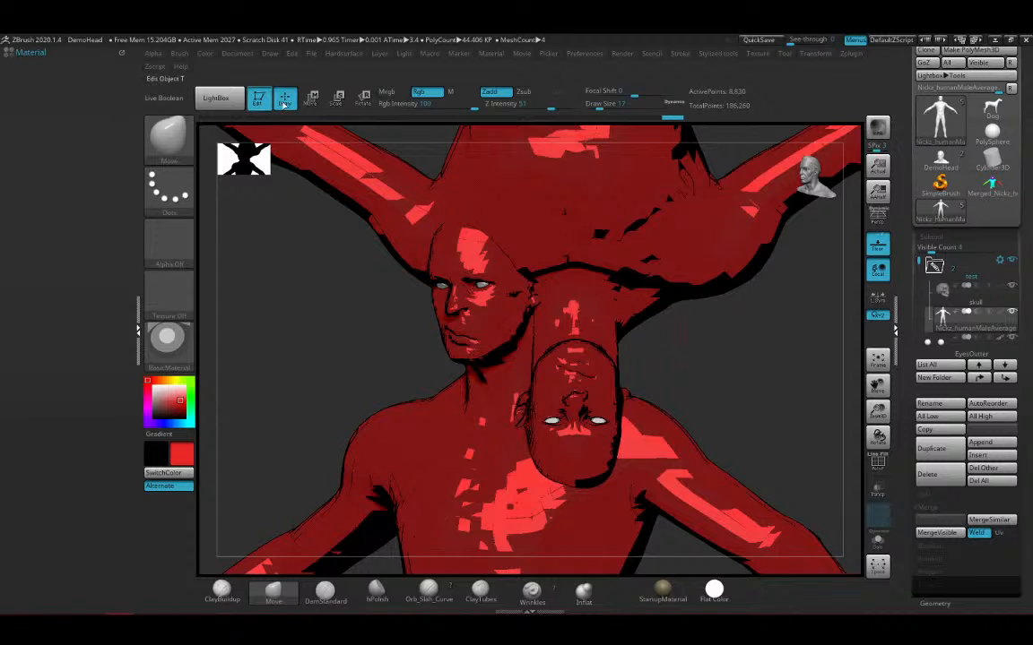
pyautogui.click(264, 102)
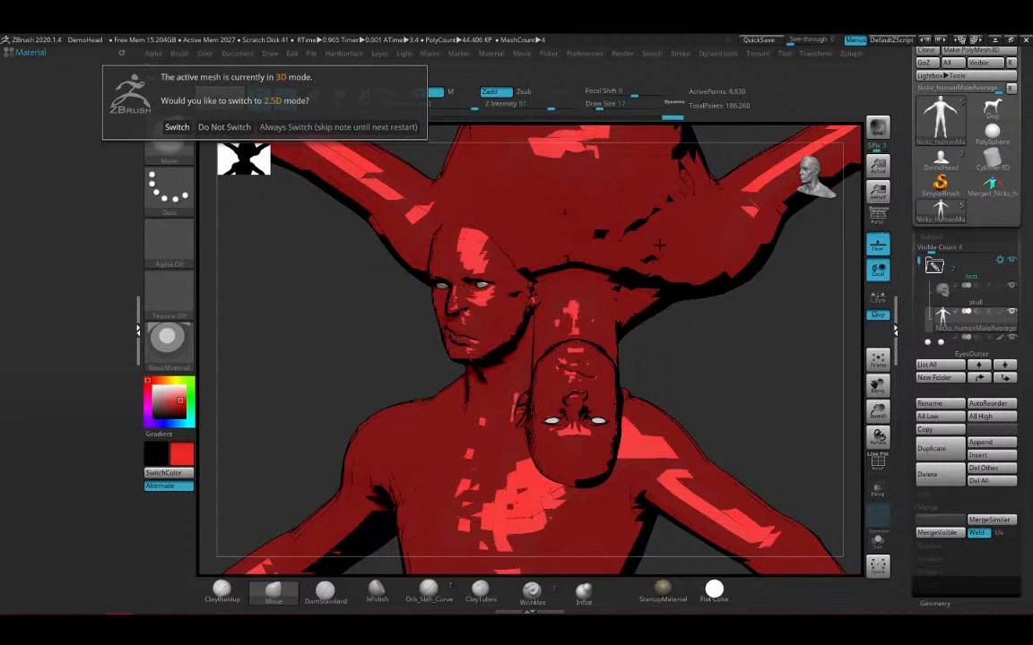
pyautogui.click(289, 127)
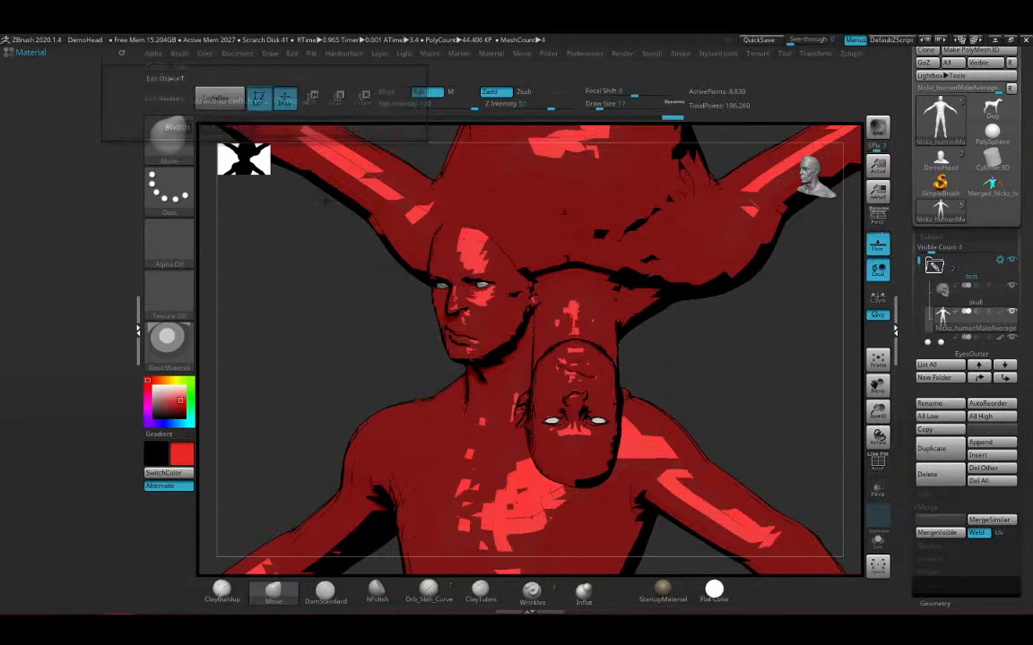
pyautogui.hotkey('ctrl', 'n')
pyautogui.moveTo(596, 428); pyautogui.dragTo(602, 527)
pyautogui.press('t')
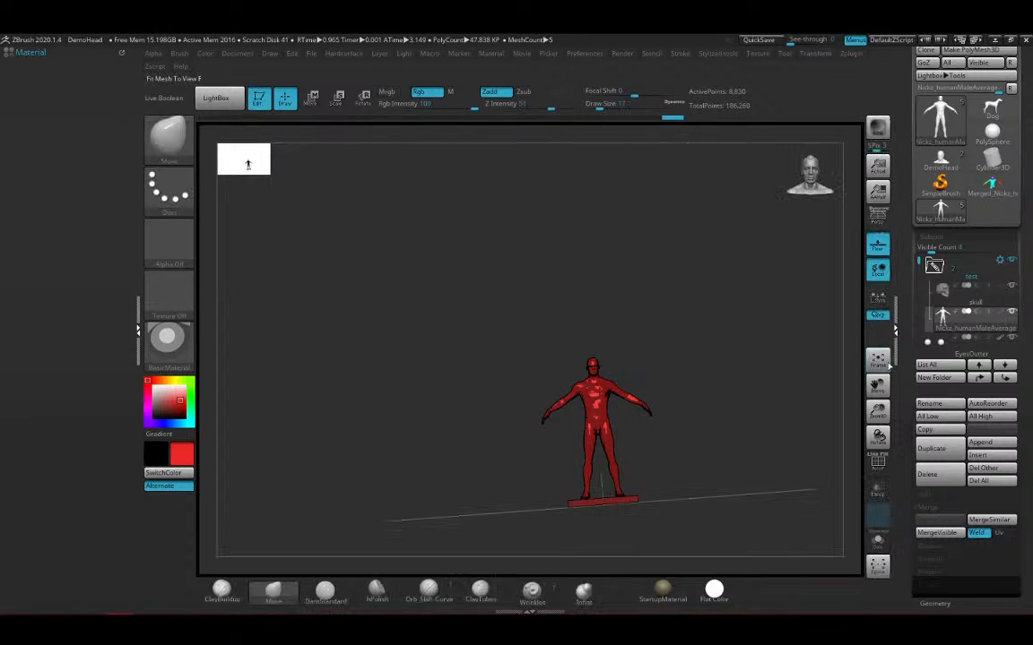
pyautogui.click(877, 361)
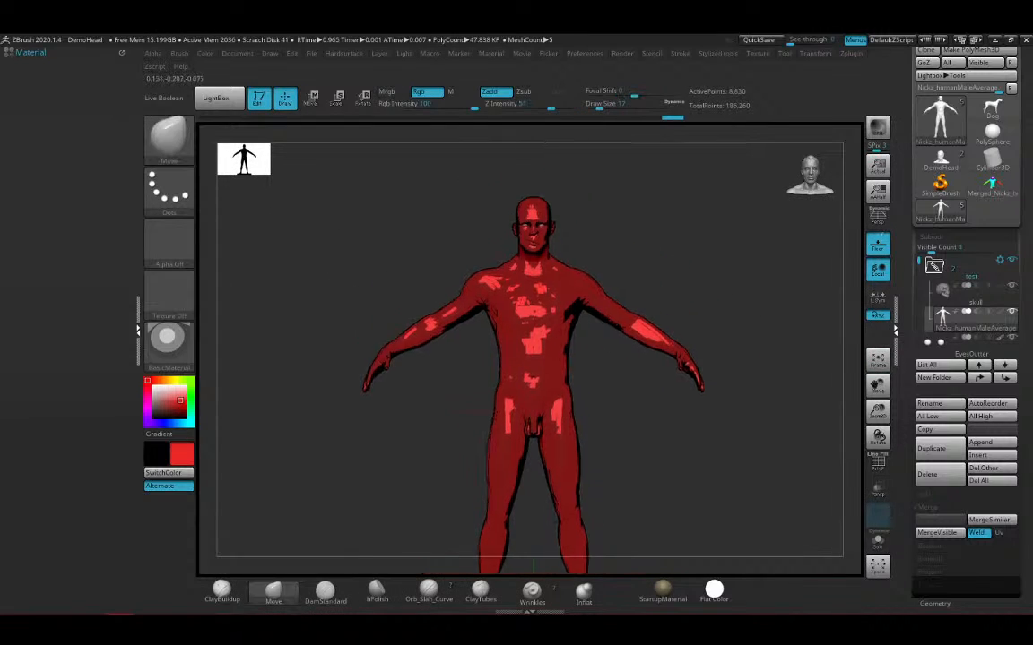
pyautogui.moveTo(610, 238); pyautogui.dragTo(640, 304)
pyautogui.keyDown('ctrl'); pyautogui.moveTo(638, 304); pyautogui.dragTo(639, 345, button='right'); pyautogui.keyUp('ctrl')
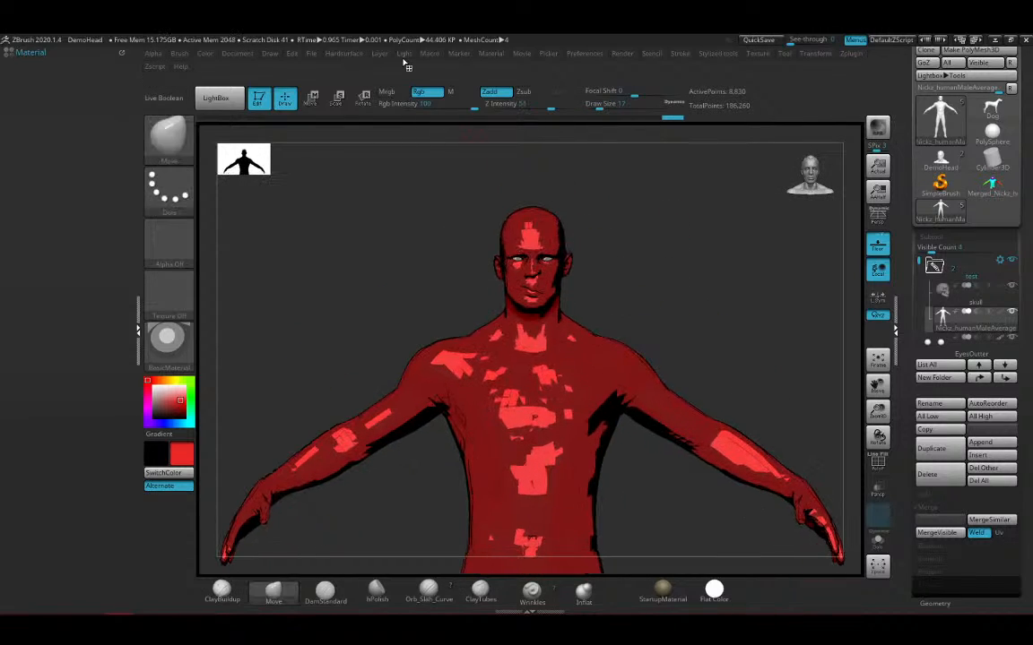
# Set the Strength in BasicMaterial's Wax Modifiers to 25 and dismiss the wax preview notes
pyautogui.click(484, 56)
pyautogui.moveTo(489, 371); pyautogui.dragTo(489, 328)
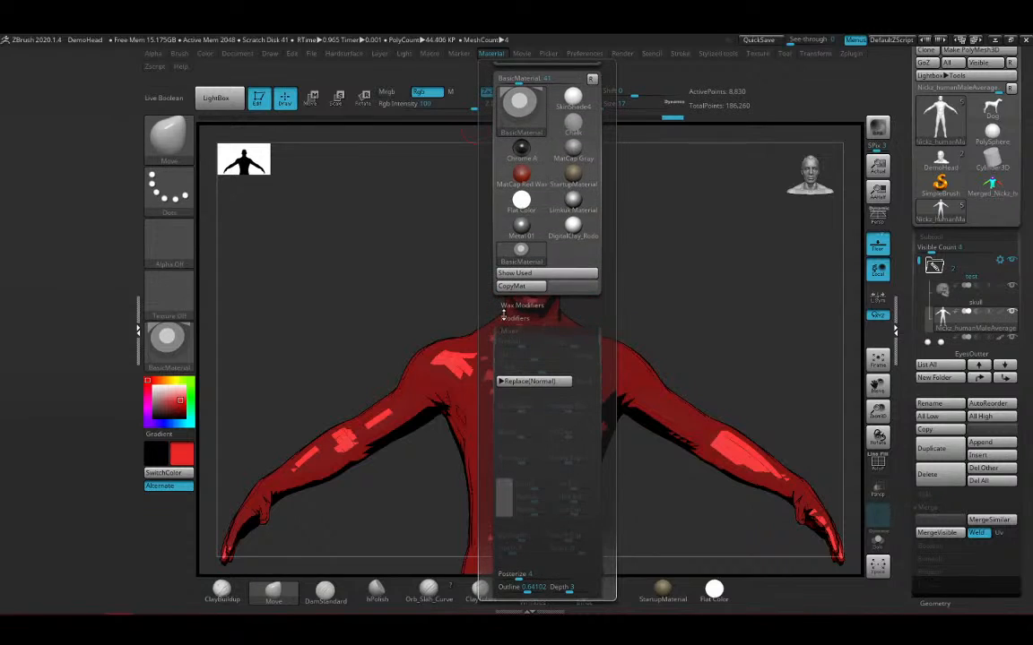
pyautogui.click(513, 306)
pyautogui.click(508, 317)
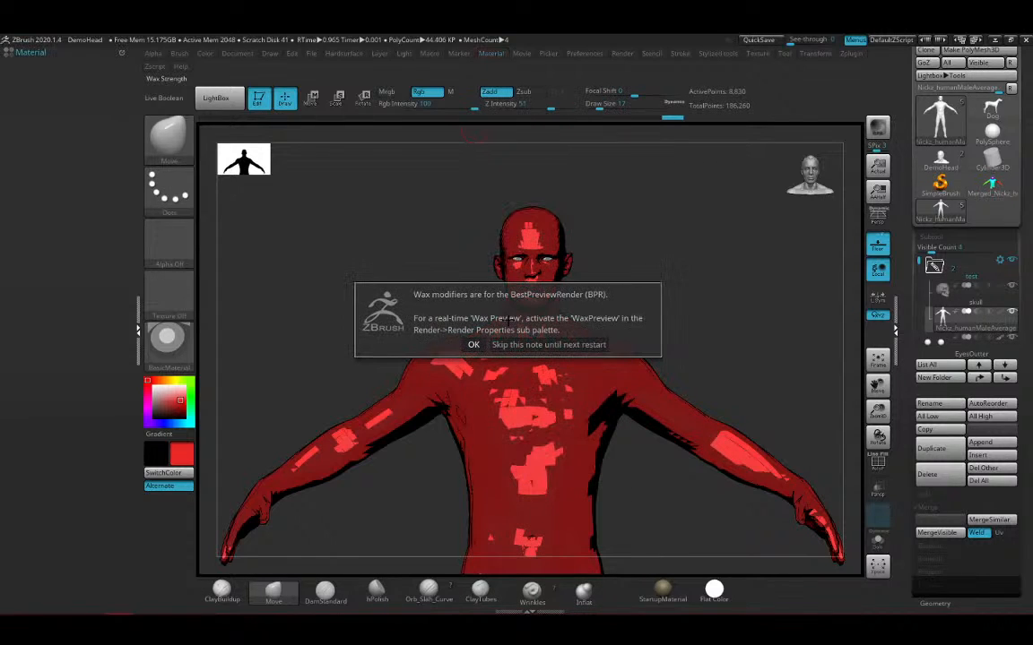
pyautogui.click(482, 345)
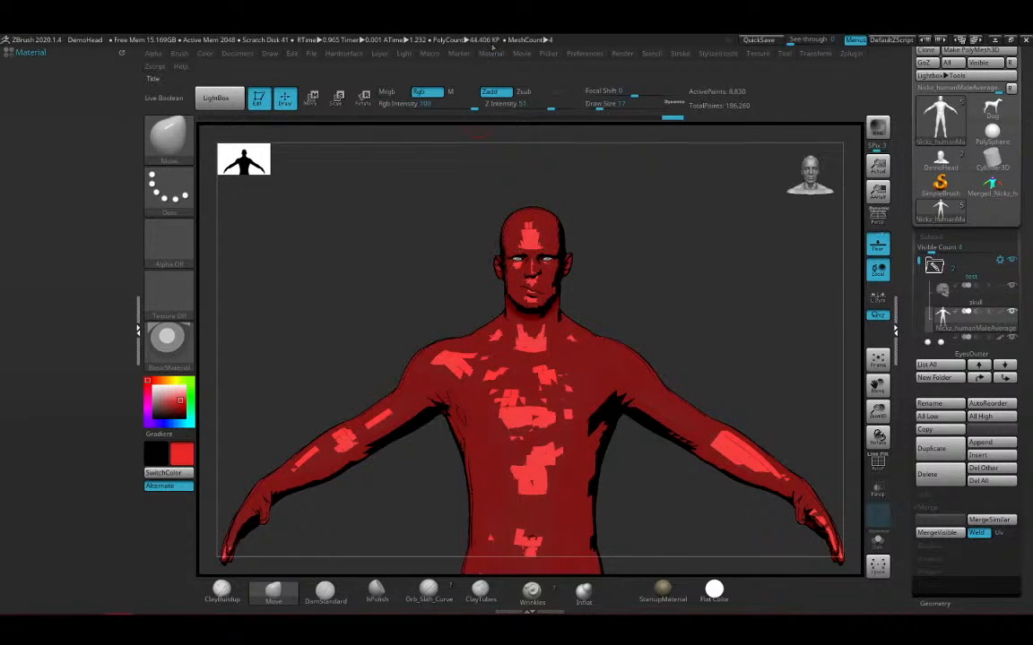
pyautogui.click(491, 56)
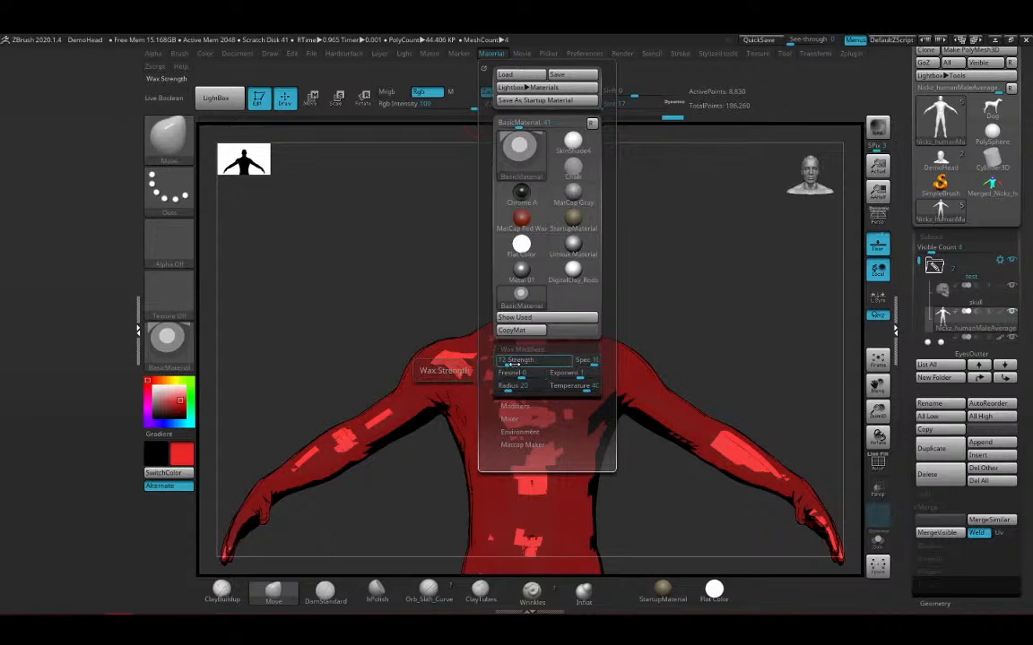
pyautogui.click(517, 365)
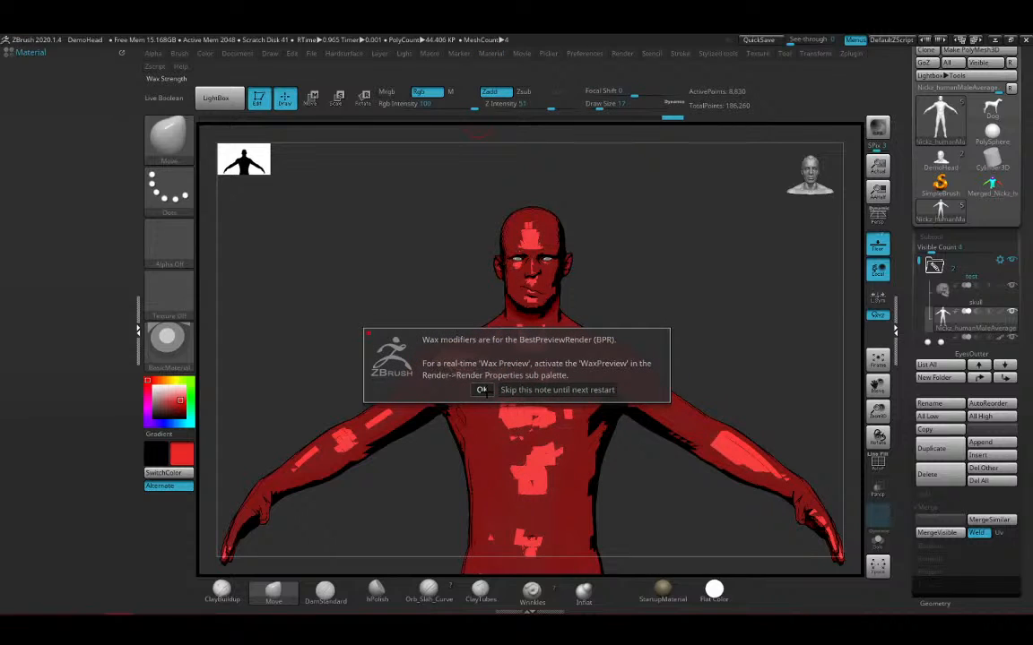
pyautogui.click(481, 390)
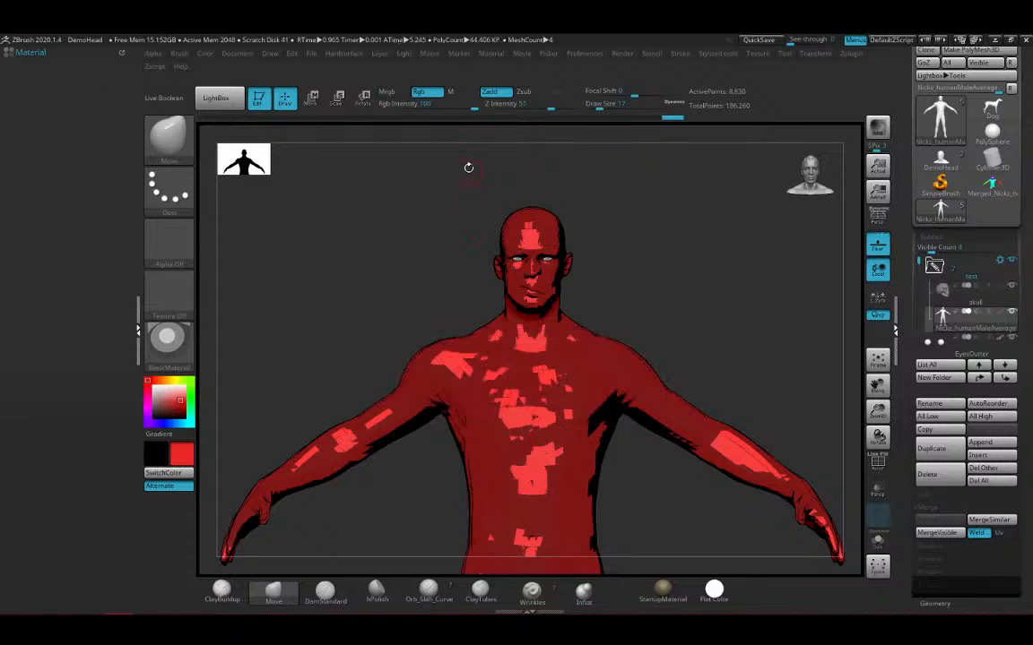
# Expand the Preview Wax render settings and try adjusting BasicMaterial's wax Strength again
pyautogui.click(625, 54)
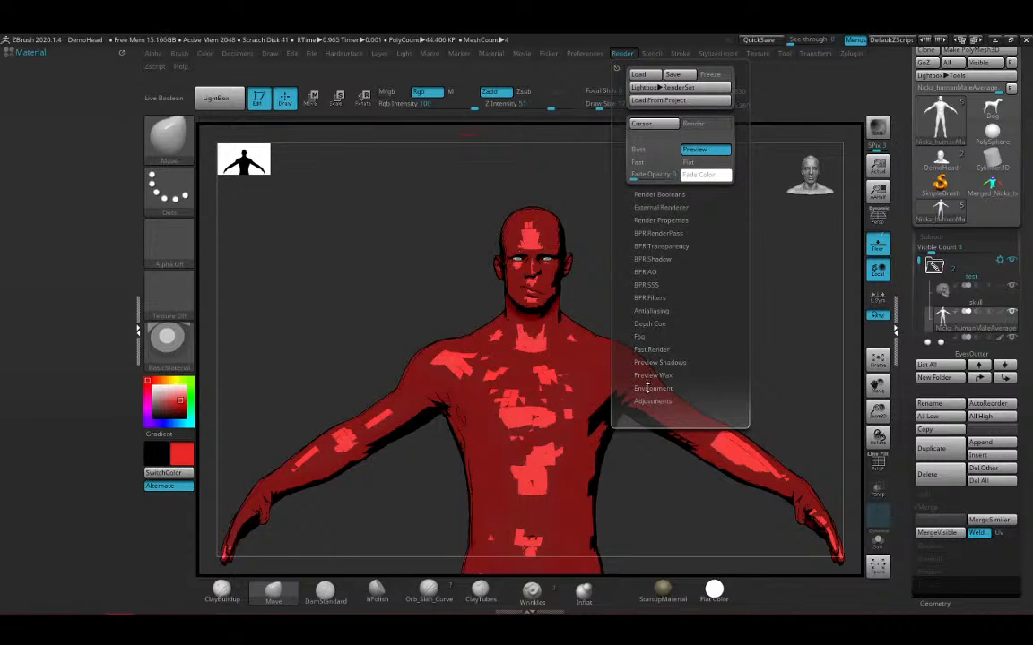
pyautogui.click(645, 375)
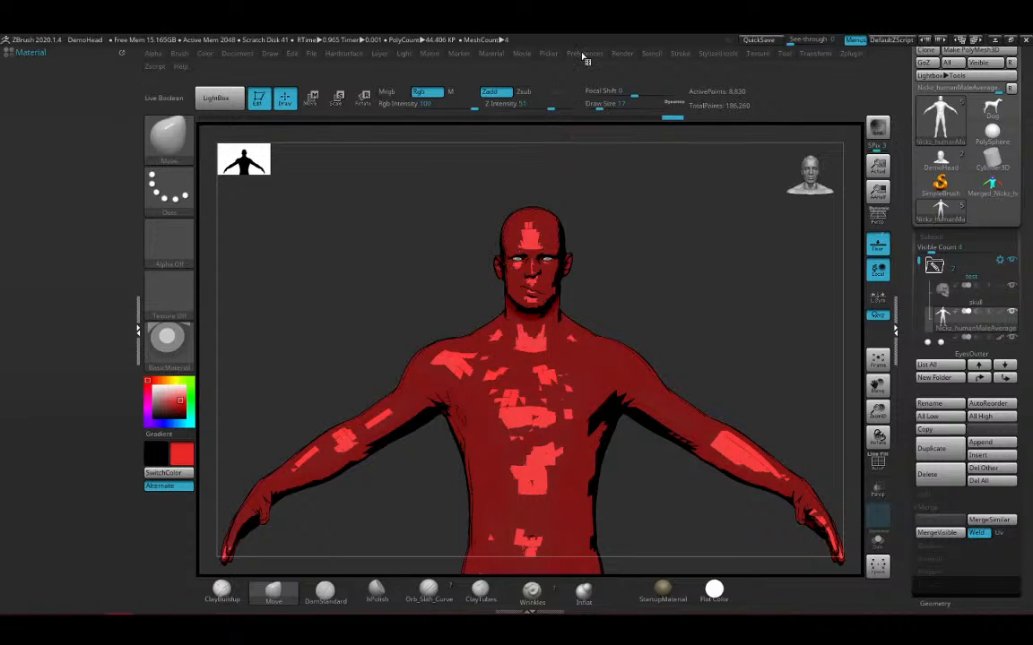
pyautogui.moveTo(496, 56)
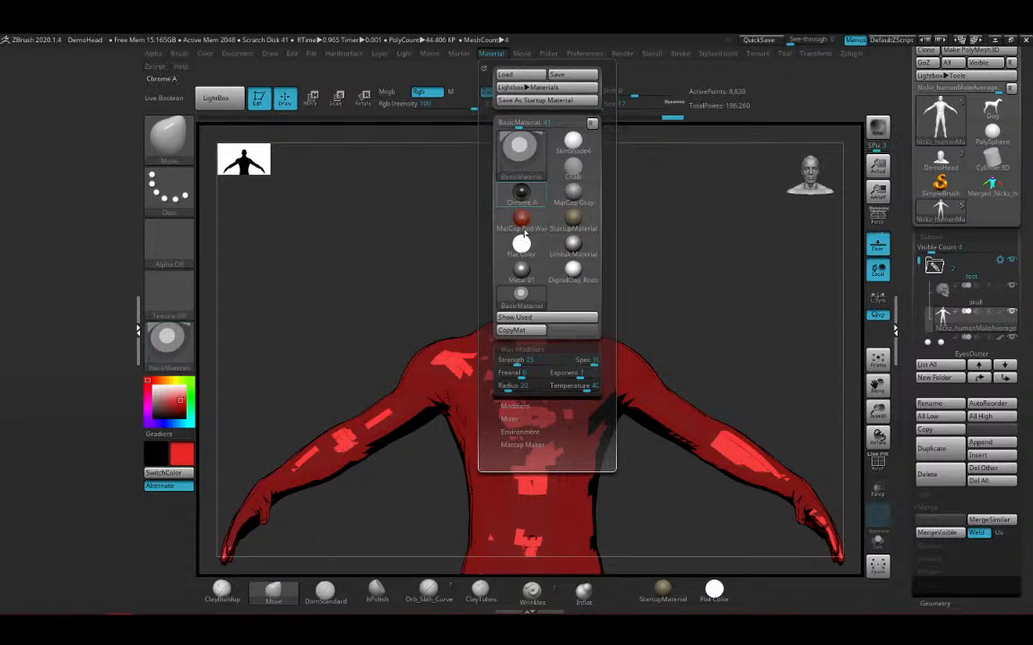
pyautogui.click(517, 364)
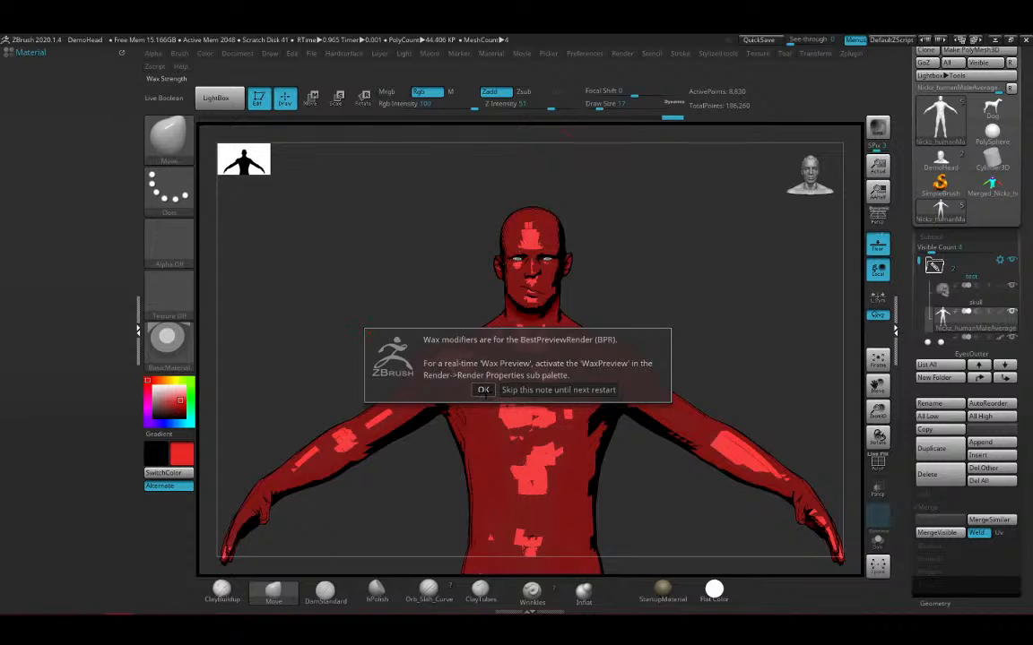
pyautogui.click(484, 390)
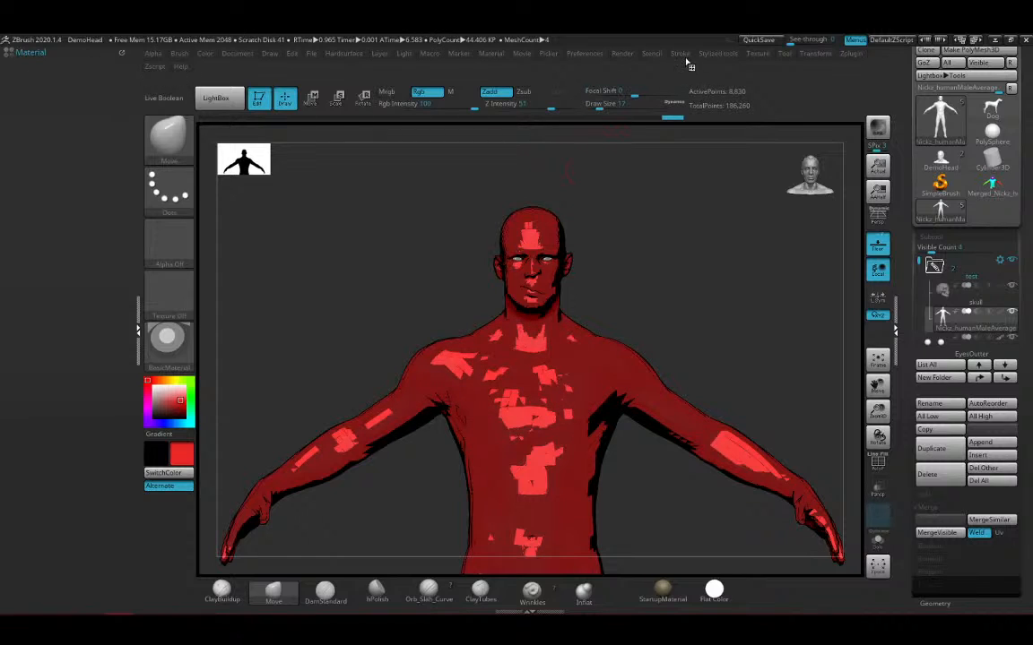
# Look over the render Environment and Adjustments settings, including the contrast, brightness and gamma controls
pyautogui.click(483, 91)
pyautogui.click(622, 54)
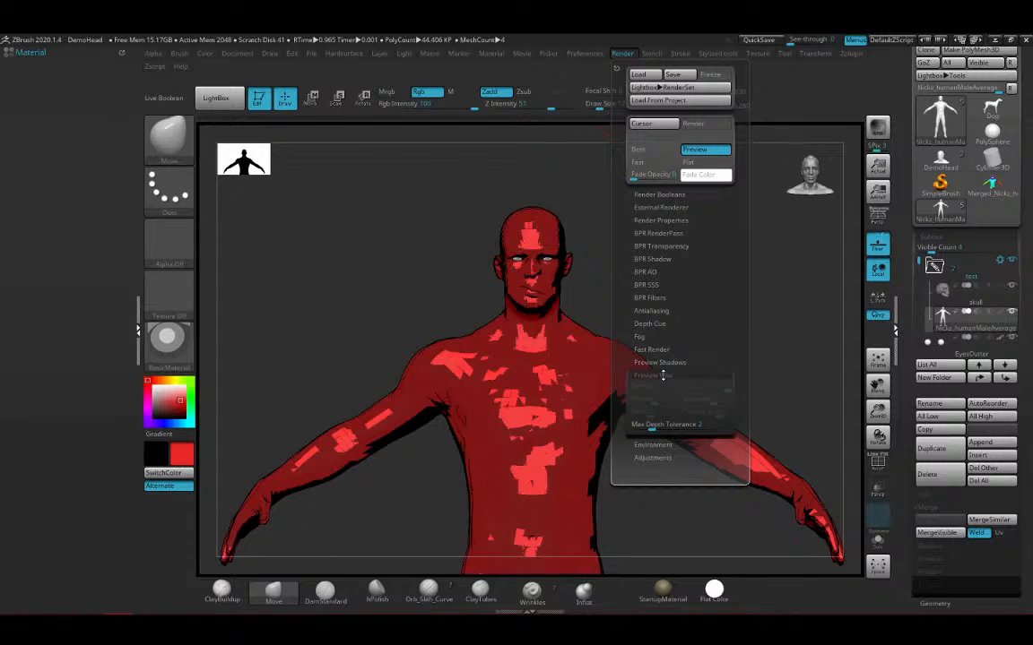
pyautogui.click(652, 446)
pyautogui.click(656, 469)
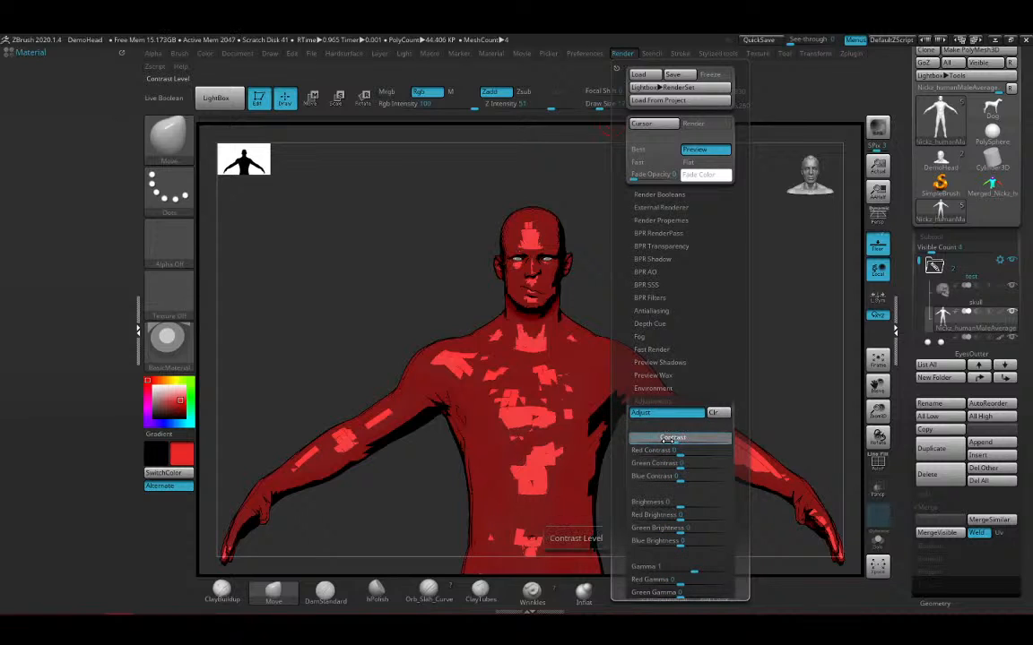
# Examine the Preview Wax, Preview Shadows, Fast Render, Depth Cue and Antialiasing render settings
pyautogui.click(649, 375)
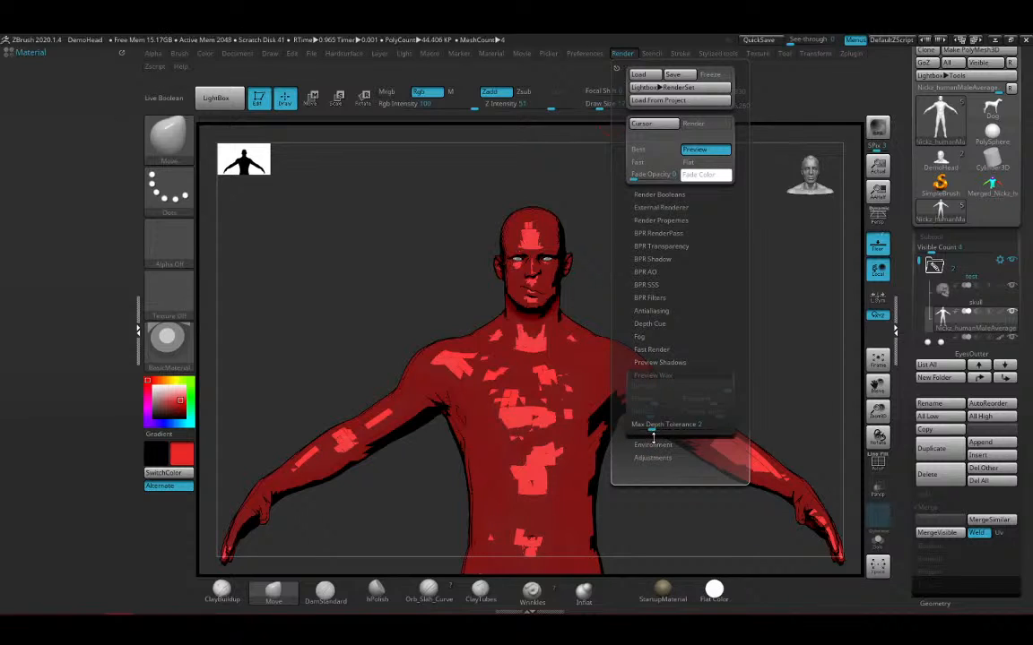
pyautogui.click(653, 373)
pyautogui.click(653, 363)
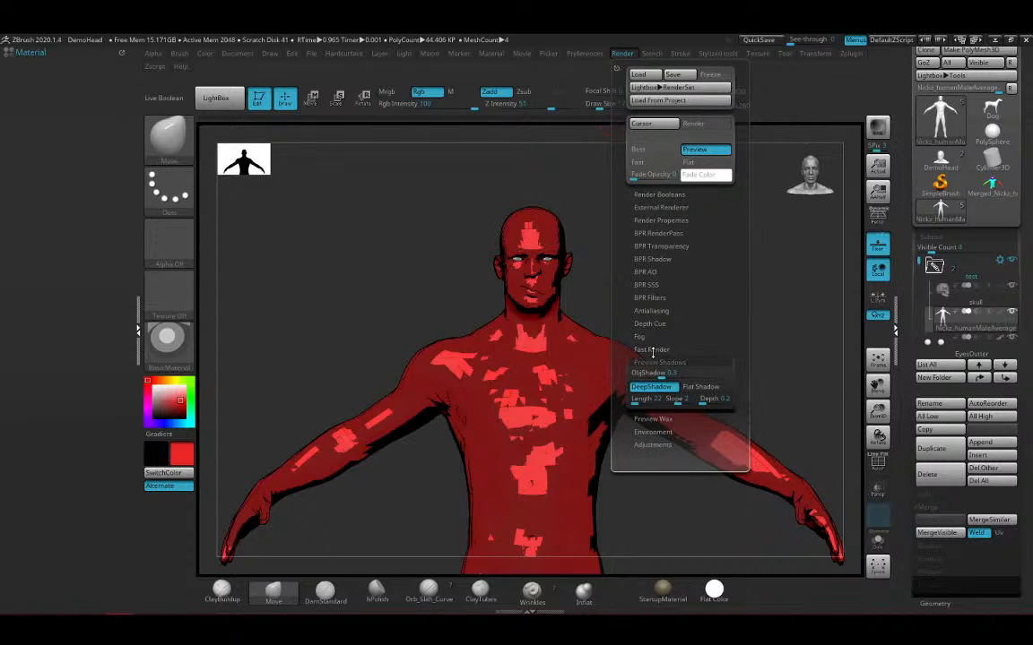
pyautogui.click(651, 350)
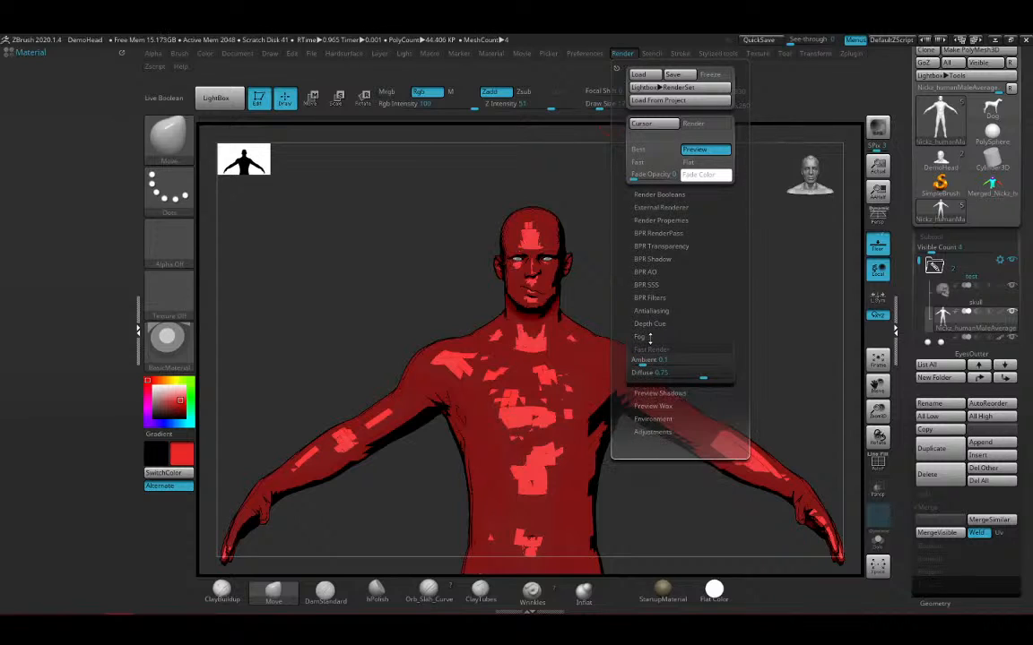
pyautogui.click(650, 337)
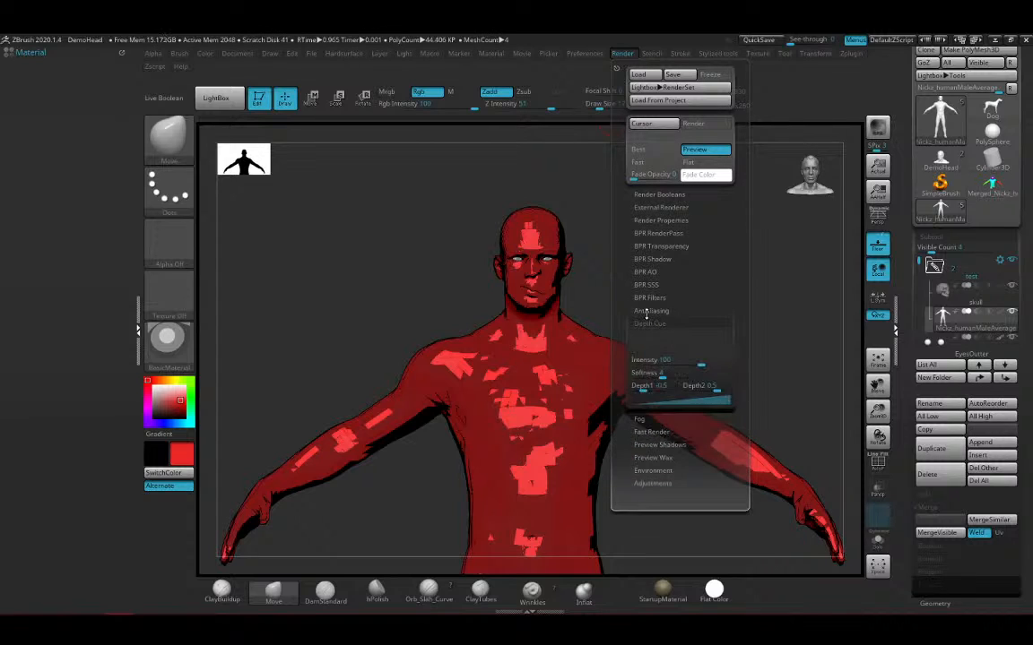
pyautogui.click(647, 310)
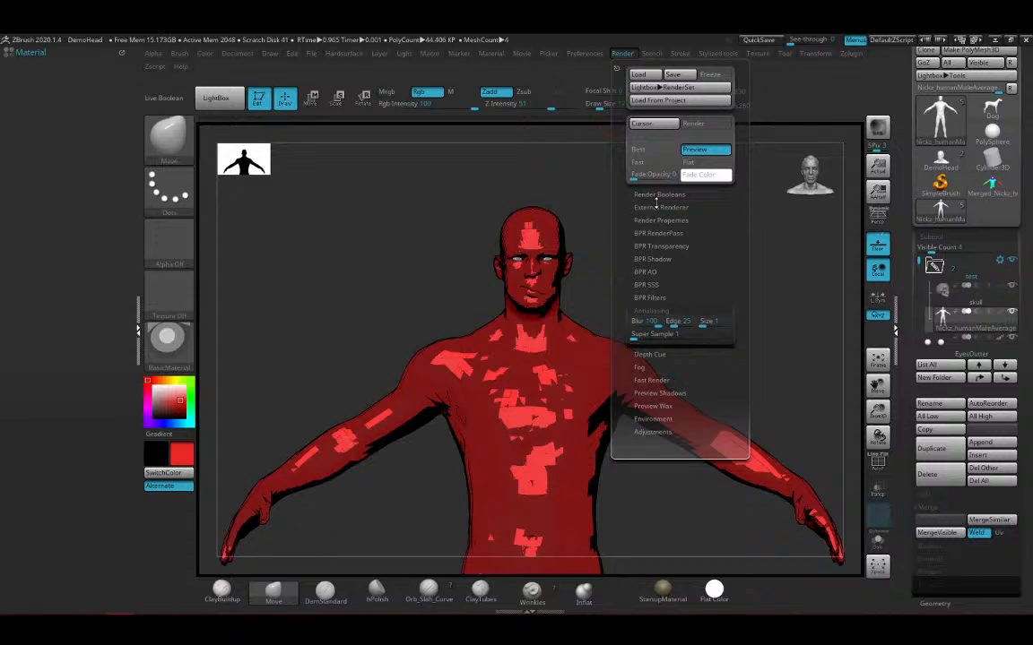
pyautogui.moveTo(454, 223)
pyautogui.mouseDown()
pyautogui.moveTo(438, 230)
pyautogui.moveTo(466, 210)
pyautogui.mouseUp()
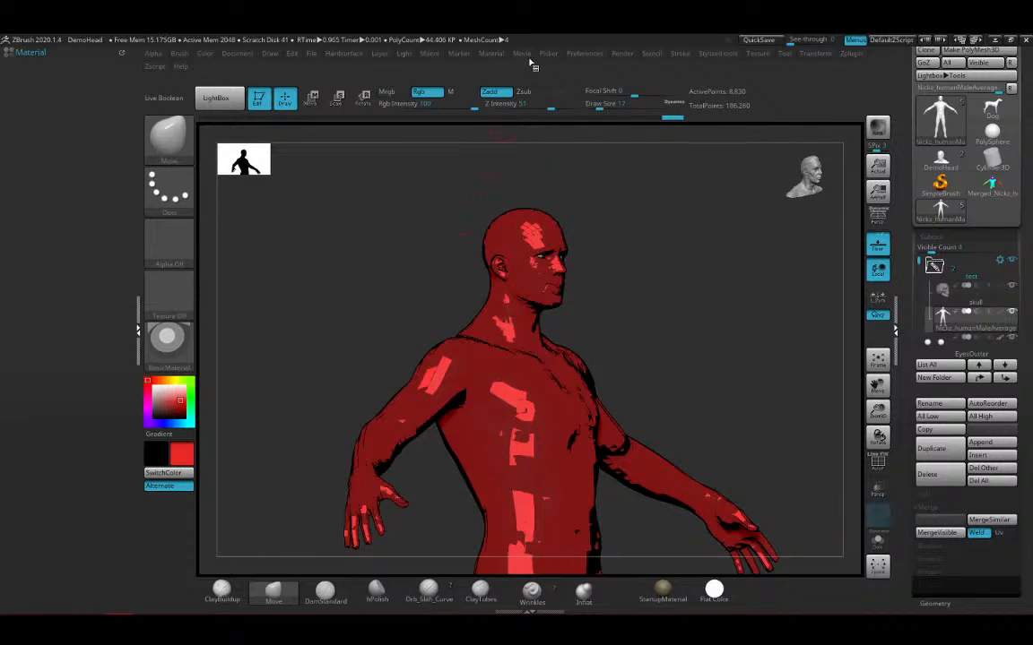
pyautogui.click(623, 54)
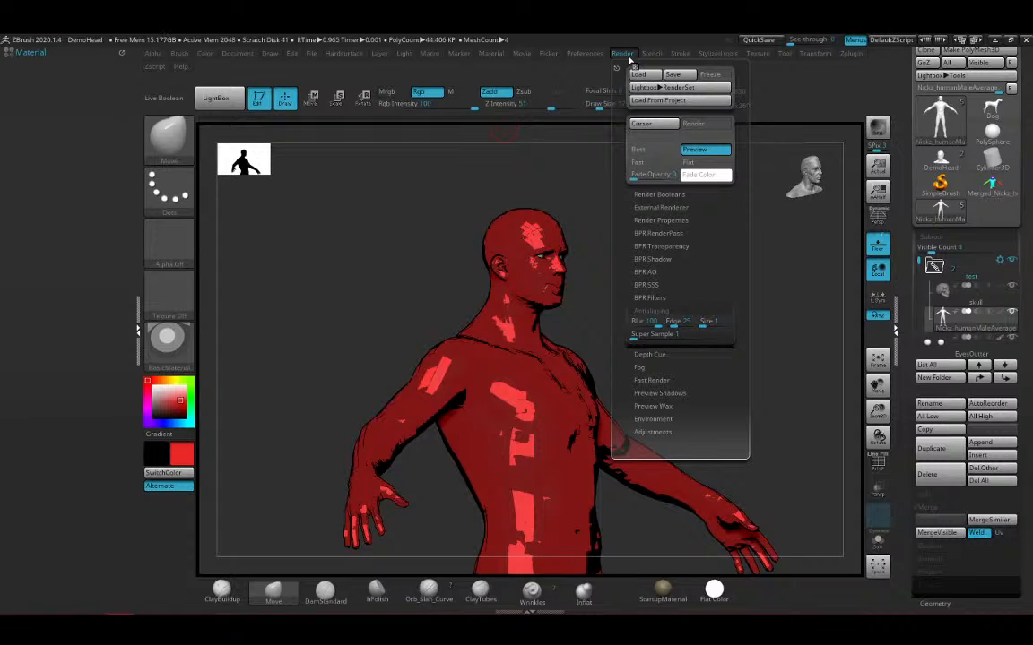
# Set the wax strength of BasicMaterial to 14 in its Wax Modifiers
pyautogui.moveTo(493, 56)
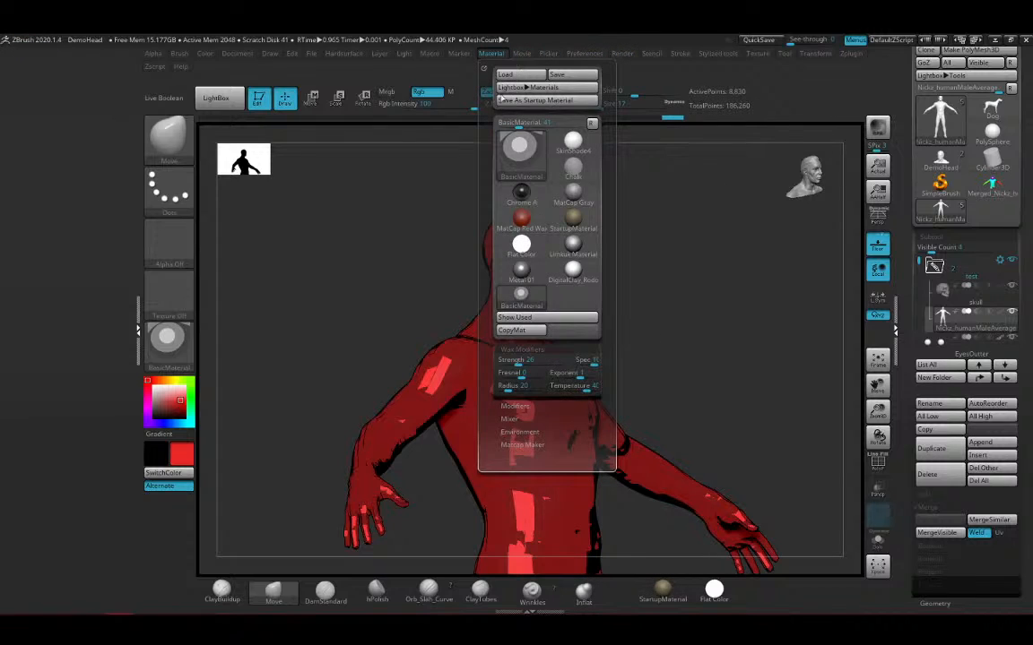
pyautogui.click(515, 360)
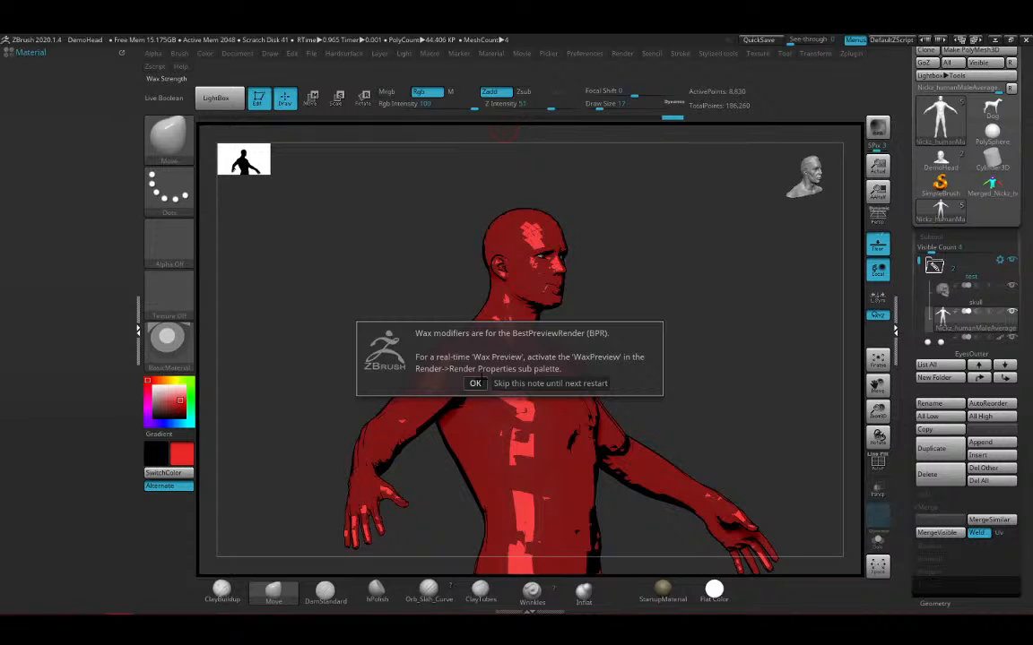
pyautogui.moveTo(503, 132); pyautogui.dragTo(473, 135)
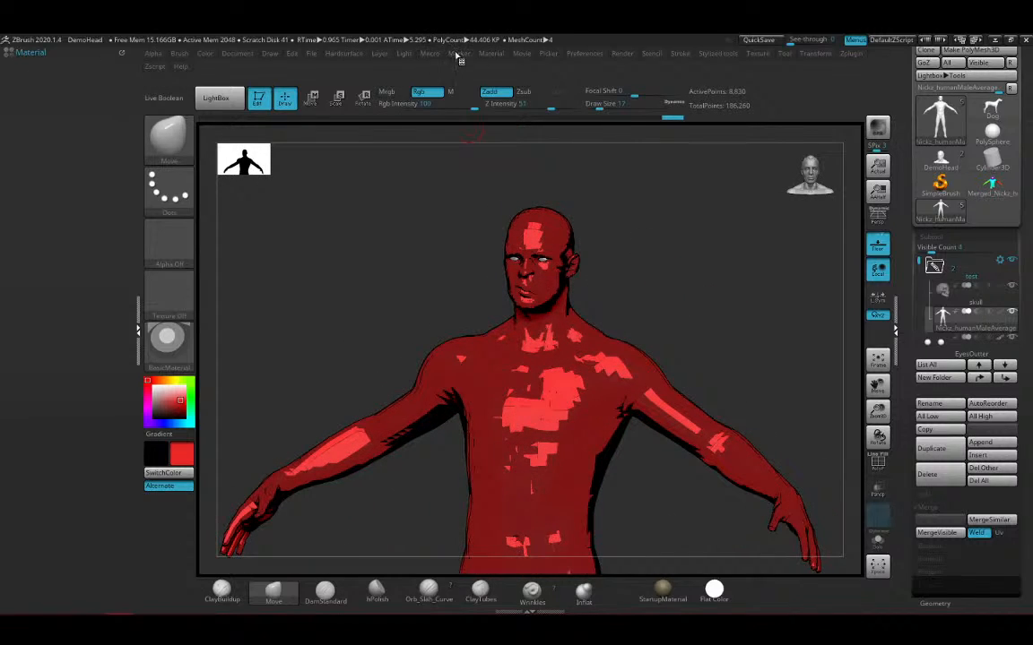
# In the mixer settings of BasicMaterial, set Posterize to 32, Outline to about 0.55 and outline Depth to about 5.07
pyautogui.click(429, 53)
pyautogui.click(492, 53)
pyautogui.click(402, 53)
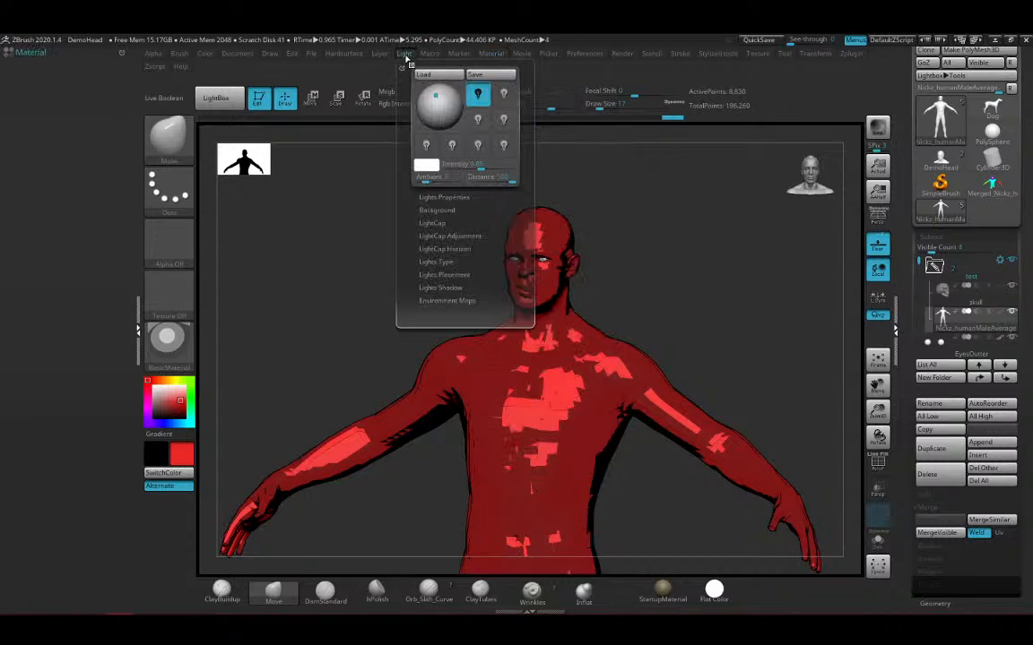
pyautogui.click(385, 54)
pyautogui.click(520, 54)
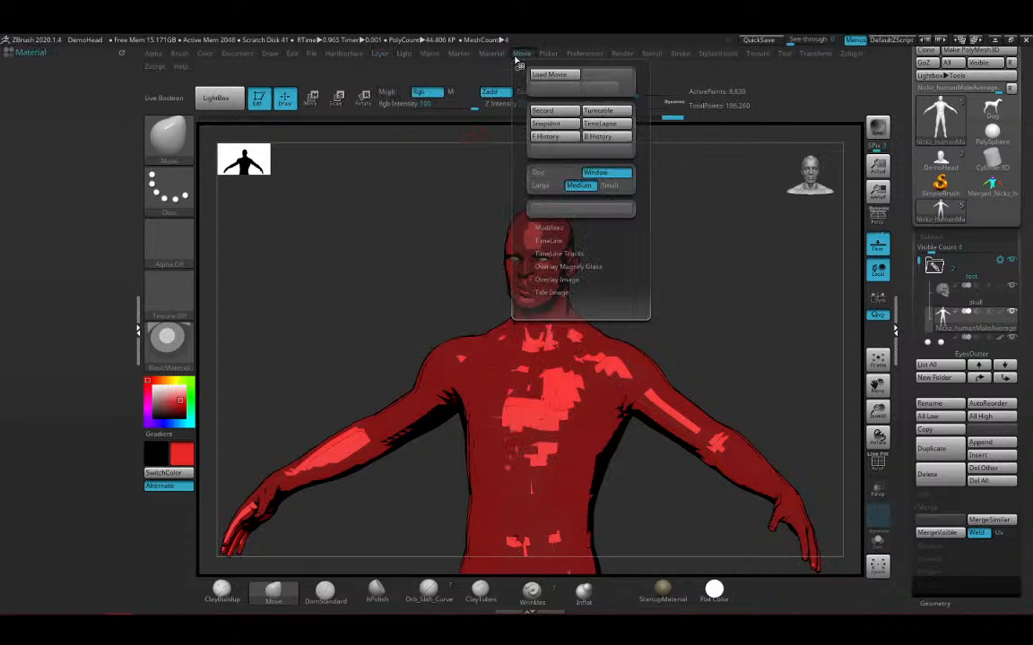
pyautogui.click(496, 53)
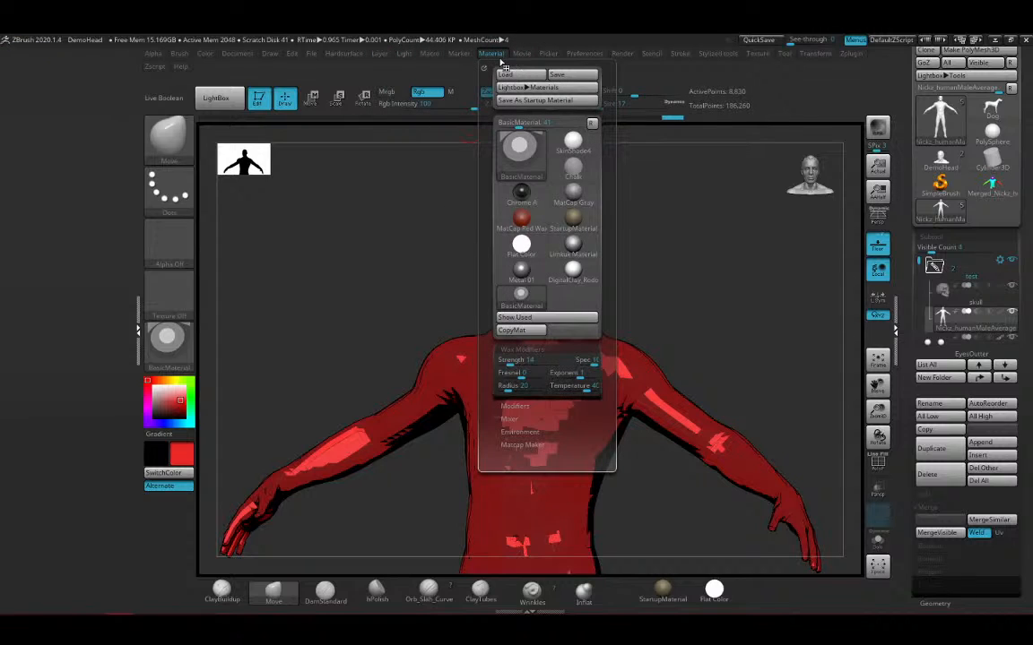
pyautogui.click(514, 418)
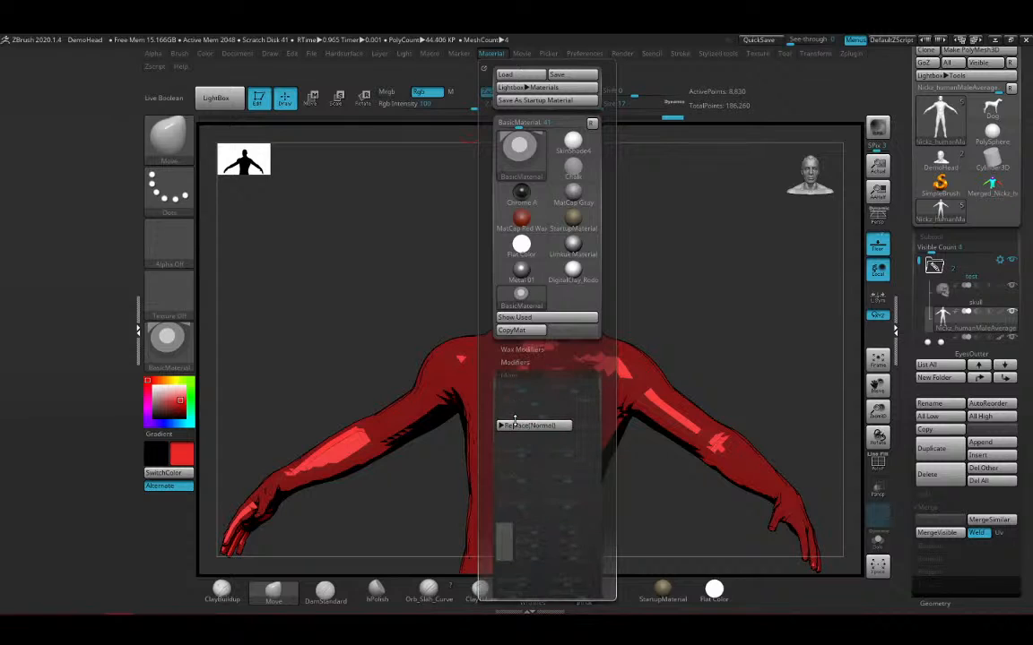
pyautogui.scroll(-3, 489, 380)
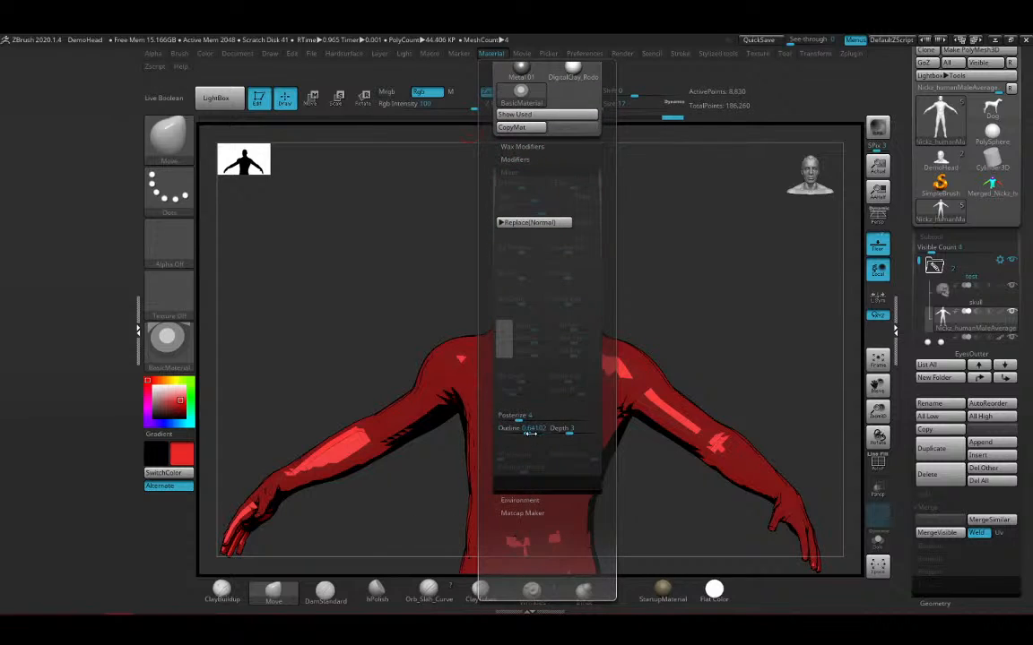
pyautogui.moveTo(517, 419); pyautogui.dragTo(572, 428)
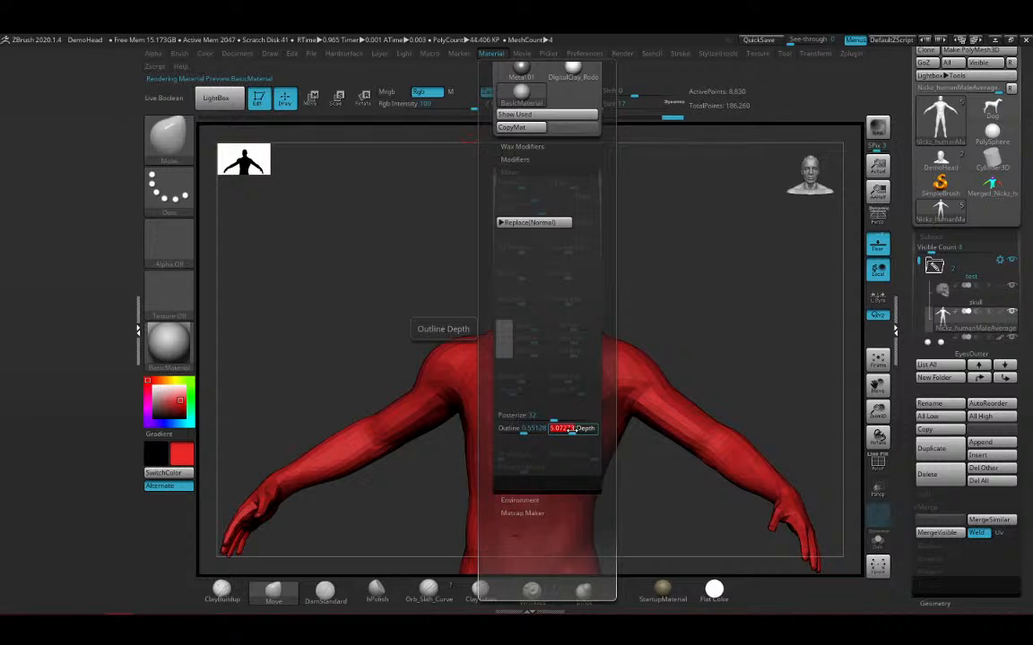
# Change the current colour of the figure to light green, RGB 137, 197, 110
pyautogui.moveTo(752, 286); pyautogui.dragTo(697, 356)
pyautogui.keyDown('alt'); pyautogui.moveTo(695, 301); pyautogui.dragTo(689, 563); pyautogui.keyUp('alt')
pyautogui.keyDown('alt'); pyautogui.moveTo(685, 211); pyautogui.dragTo(674, 269); pyautogui.keyUp('alt')
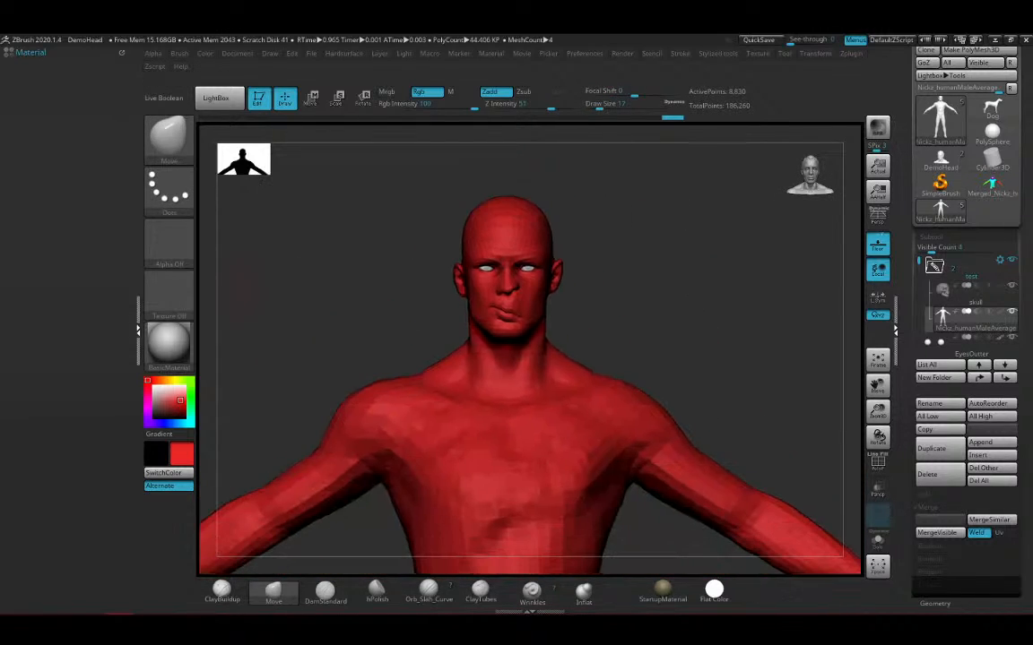
pyautogui.click(190, 389)
pyautogui.click(166, 398)
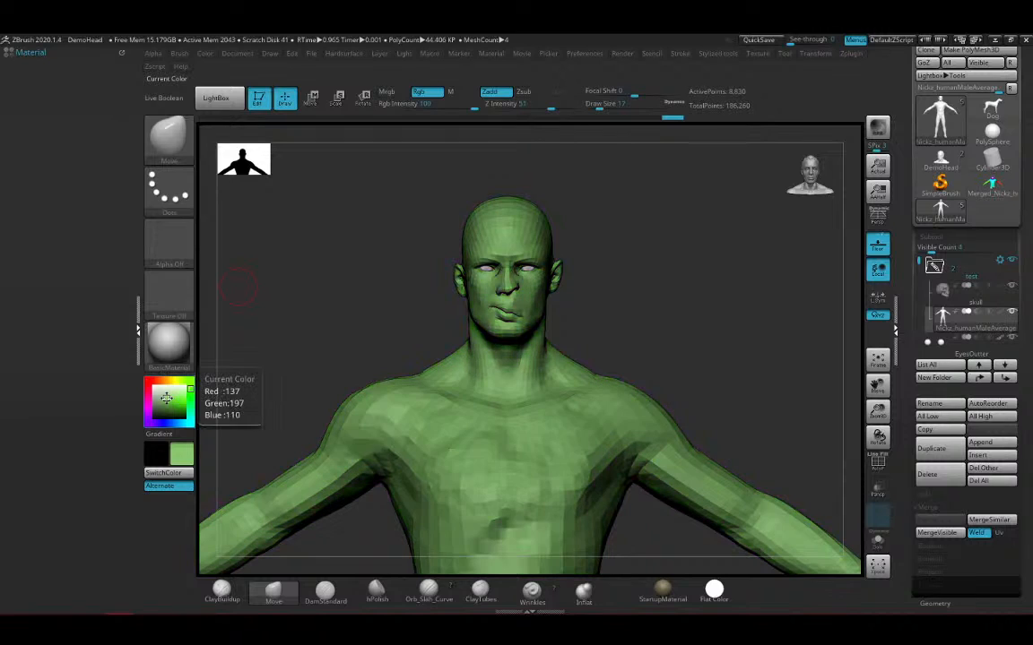
# Examine the green figure from the back, side and front, with the Move brush active
pyautogui.moveTo(717, 291); pyautogui.dragTo(777, 303)
pyautogui.moveTo(680, 326); pyautogui.dragTo(724, 333)
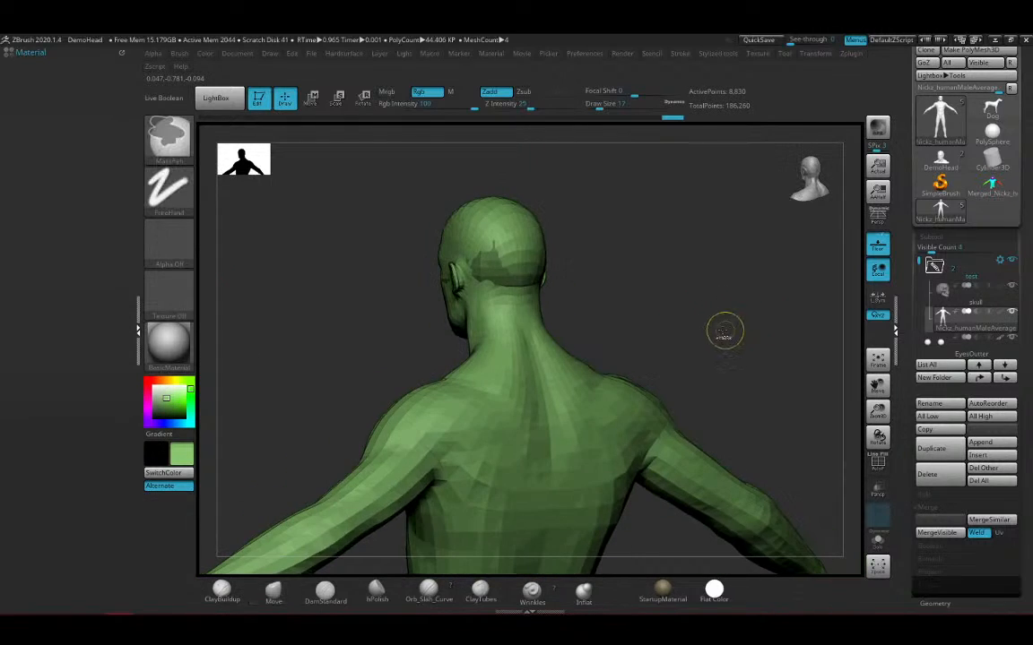
pyautogui.keyDown('ctrl'); pyautogui.moveTo(724, 334); pyautogui.dragTo(622, 380, button='right'); pyautogui.keyUp('ctrl')
pyautogui.keyDown('shift'); pyautogui.moveTo(622, 380); pyautogui.dragTo(831, 362); pyautogui.keyUp('shift')
pyautogui.click(878, 360)
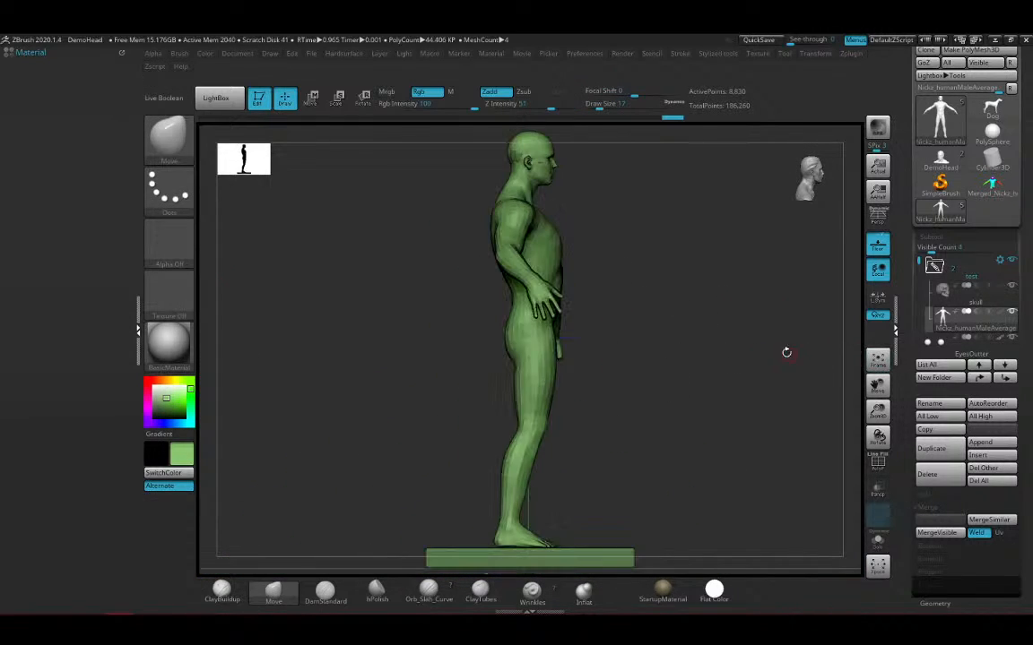
pyautogui.keyDown('alt'); pyautogui.moveTo(730, 346); pyautogui.dragTo(667, 322); pyautogui.keyUp('alt')
pyautogui.moveTo(666, 323)
pyautogui.keyDown('ctrl'); pyautogui.mouseDown(button='right')
pyautogui.moveTo(673, 469)
pyautogui.moveTo(662, 359)
pyautogui.mouseUp(button='right'); pyautogui.keyUp('ctrl')
pyautogui.press('b')
pyautogui.press('m')
pyautogui.press('v')
pyautogui.moveTo(662, 359)
pyautogui.mouseDown()
pyautogui.moveTo(675, 380)
pyautogui.moveTo(681, 242)
pyautogui.moveTo(614, 255)
pyautogui.mouseUp()
pyautogui.keyDown('ctrl'); pyautogui.moveTo(701, 242); pyautogui.dragTo(699, 237, button='right'); pyautogui.keyUp('ctrl')
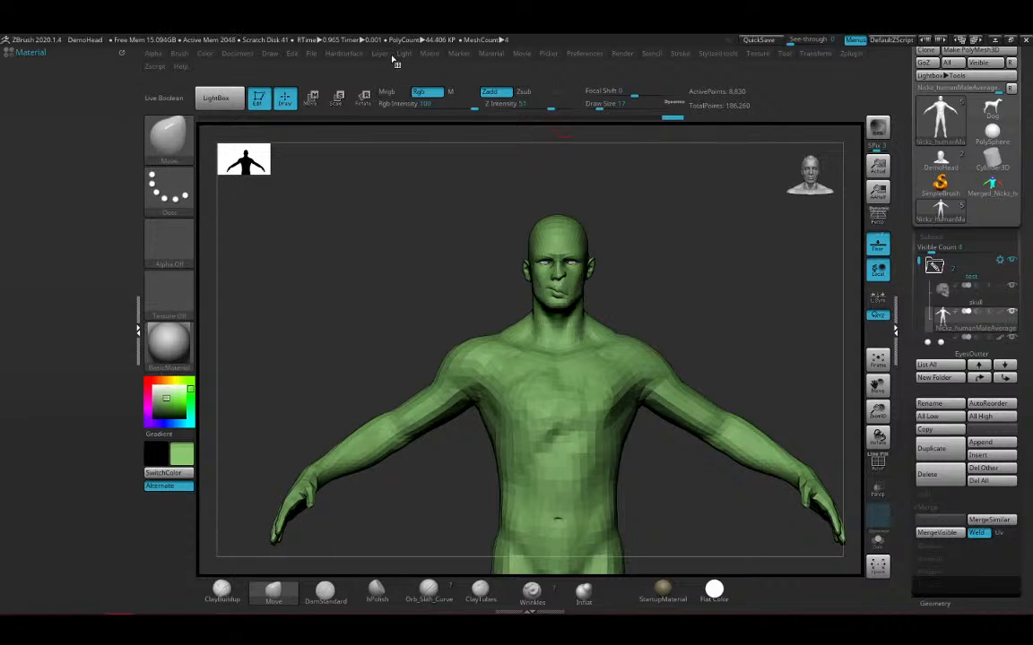
# Adjust the wax strength of BasicMaterial again in its Wax Modifiers
pyautogui.click(621, 54)
pyautogui.click(490, 54)
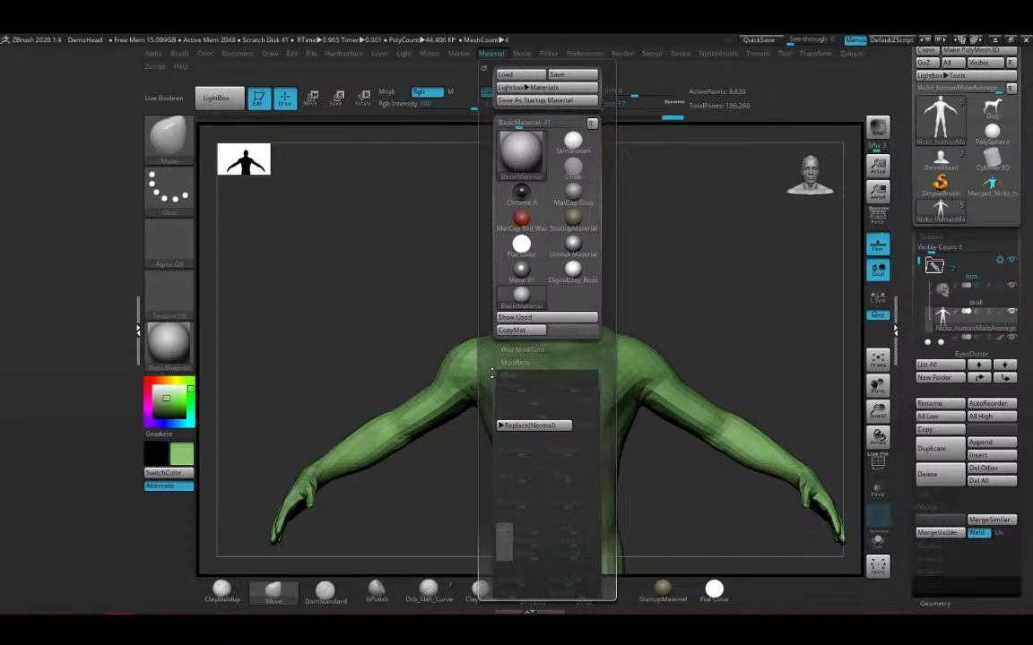
pyautogui.moveTo(499, 365); pyautogui.dragTo(518, 227)
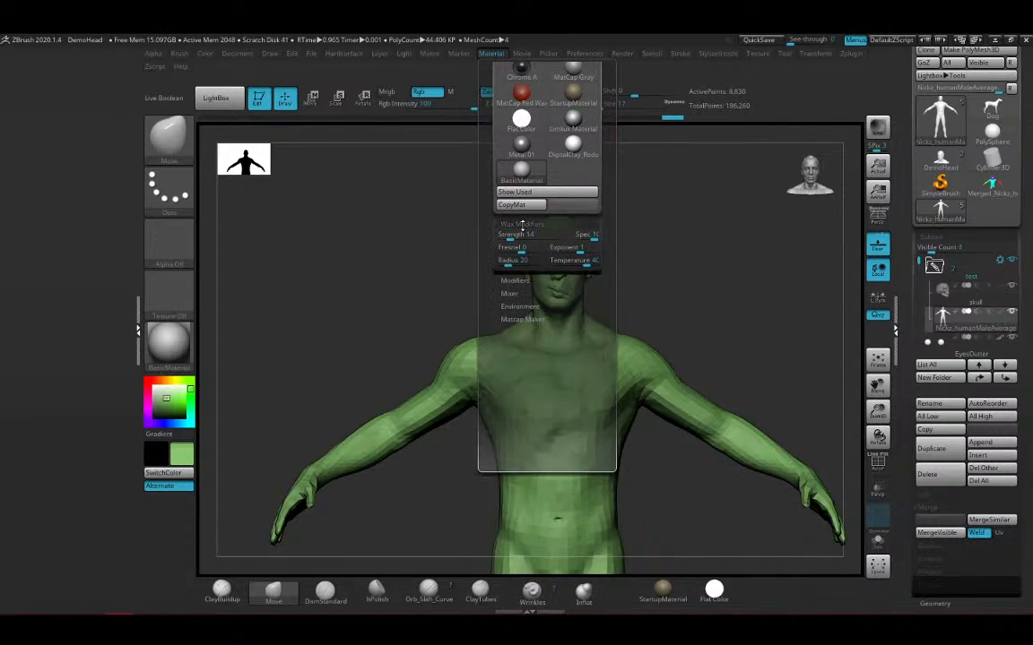
pyautogui.click(484, 213)
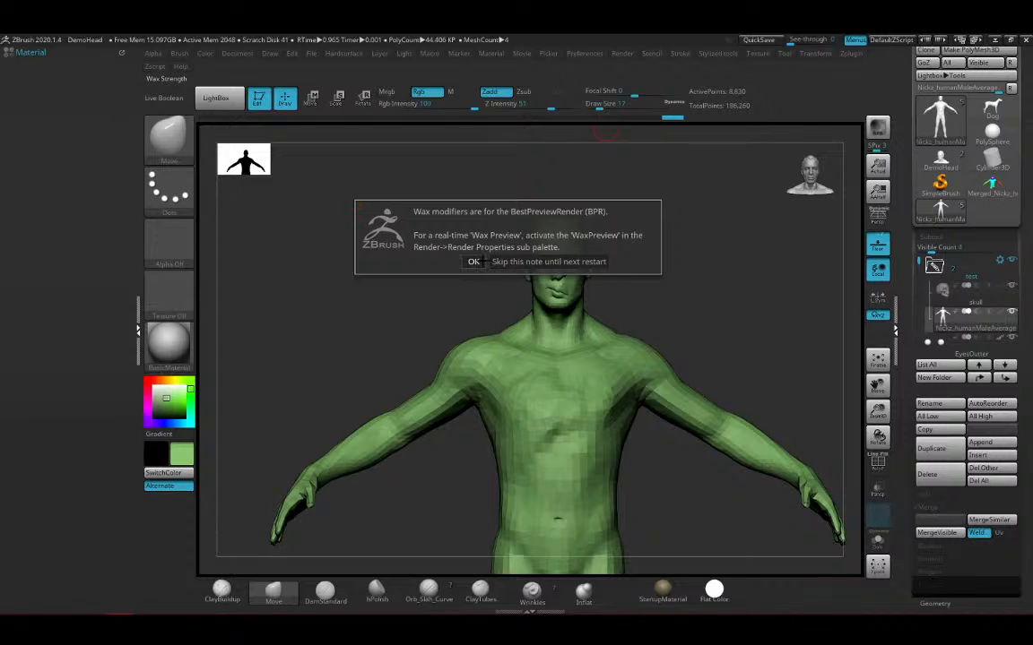
pyautogui.click(474, 261)
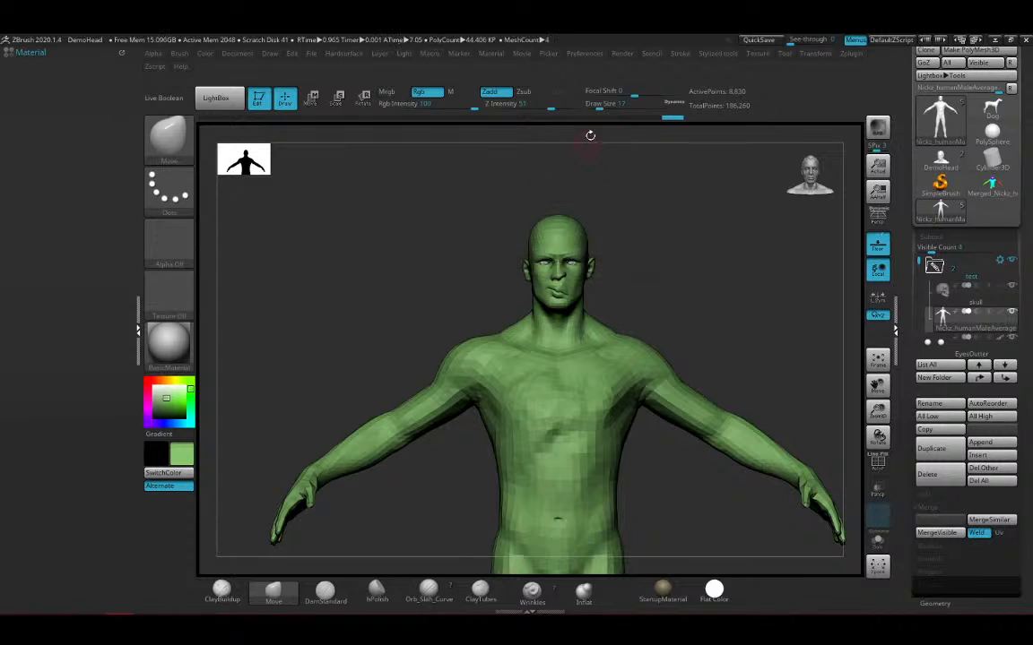
# Set the Preview Wax Max Depth Tolerance in the render settings to 10
pyautogui.click(622, 53)
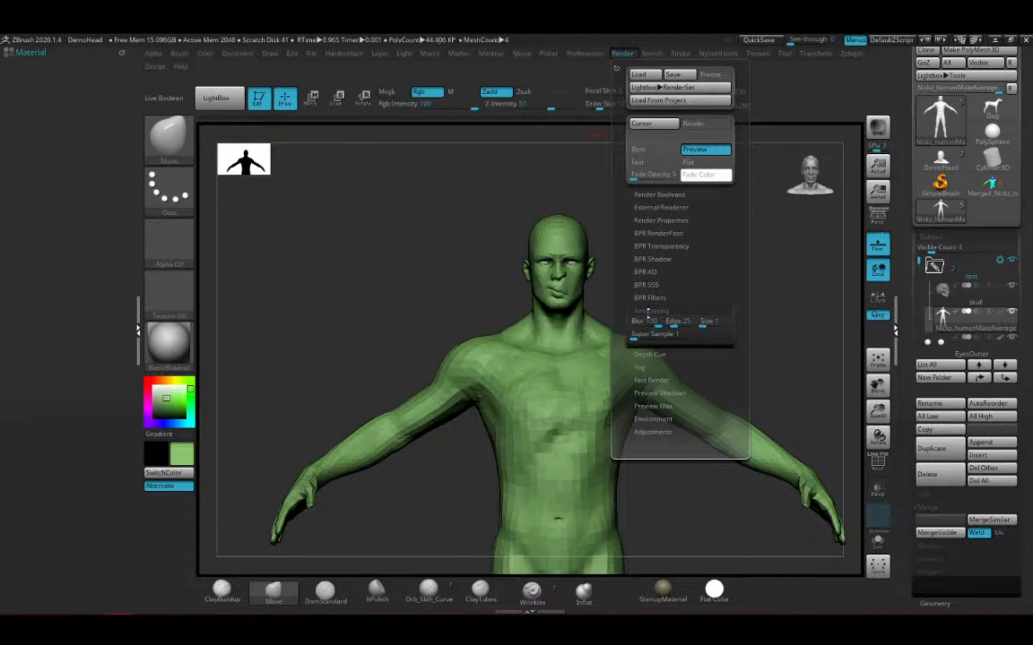
pyautogui.click(638, 312)
pyautogui.click(643, 376)
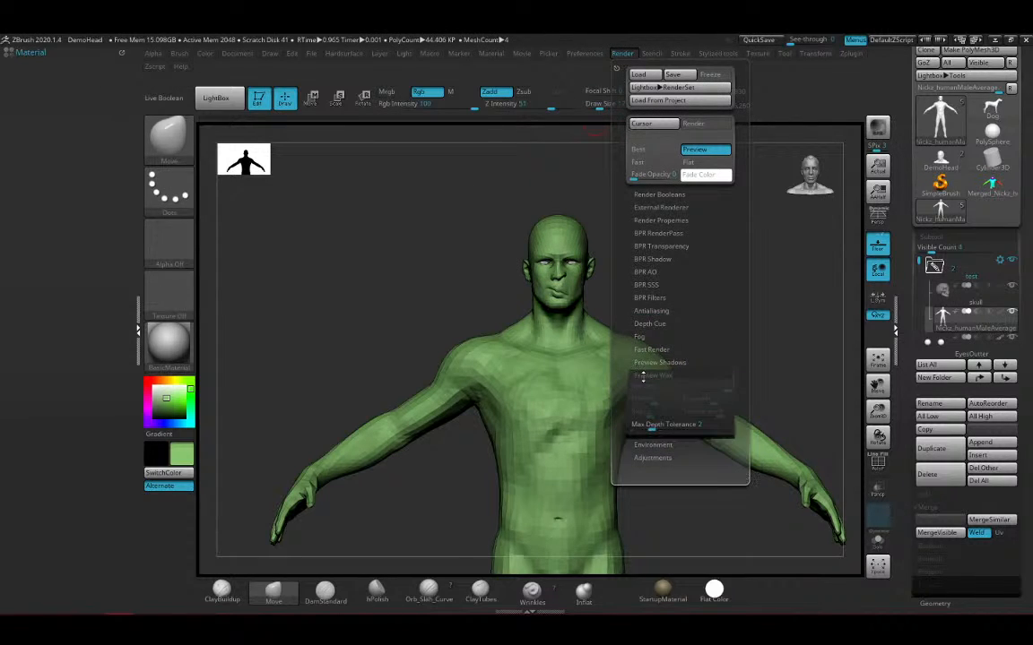
pyautogui.moveTo(651, 427); pyautogui.dragTo(724, 425)
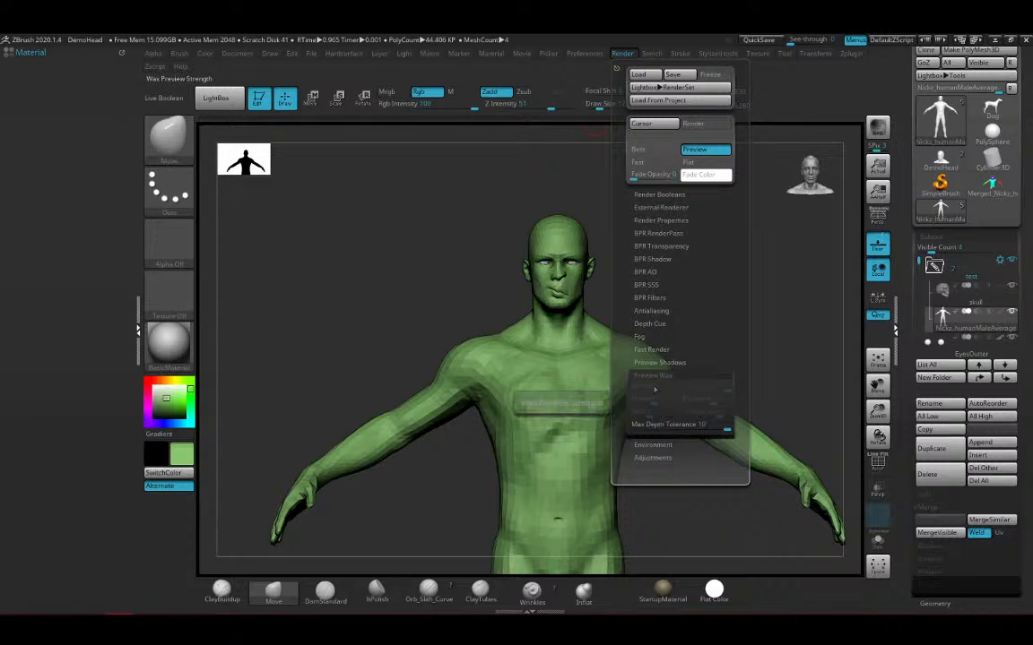
# Examine the remaining render settings, including Preview Shadows, Adjustments, BPR Filters, BPR Shadow, BPR AO and Render Properties
pyautogui.click(652, 362)
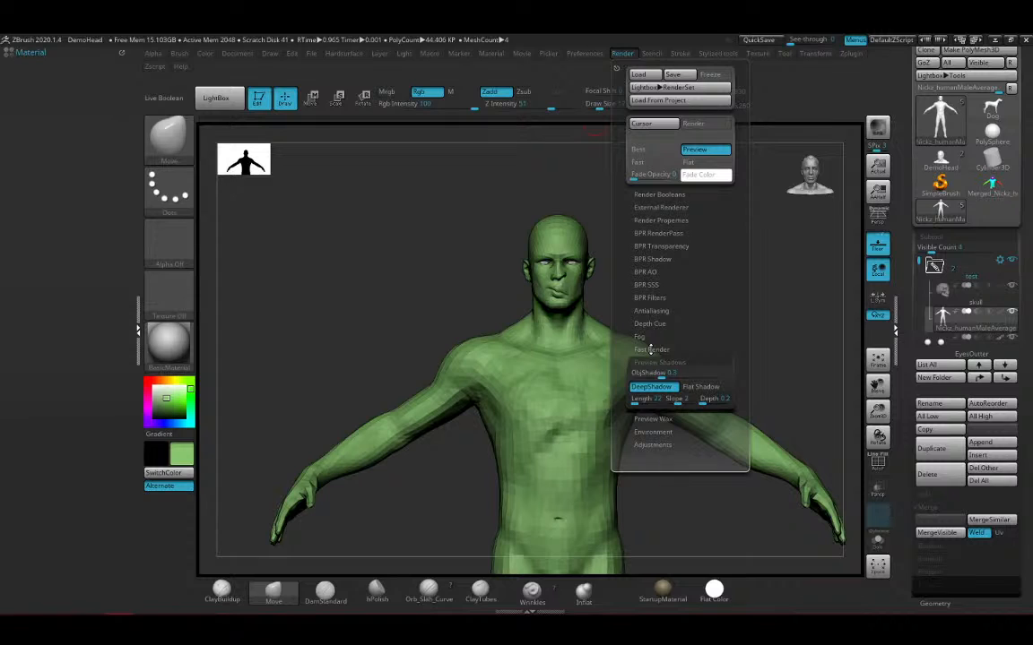
pyautogui.click(650, 349)
pyautogui.click(646, 431)
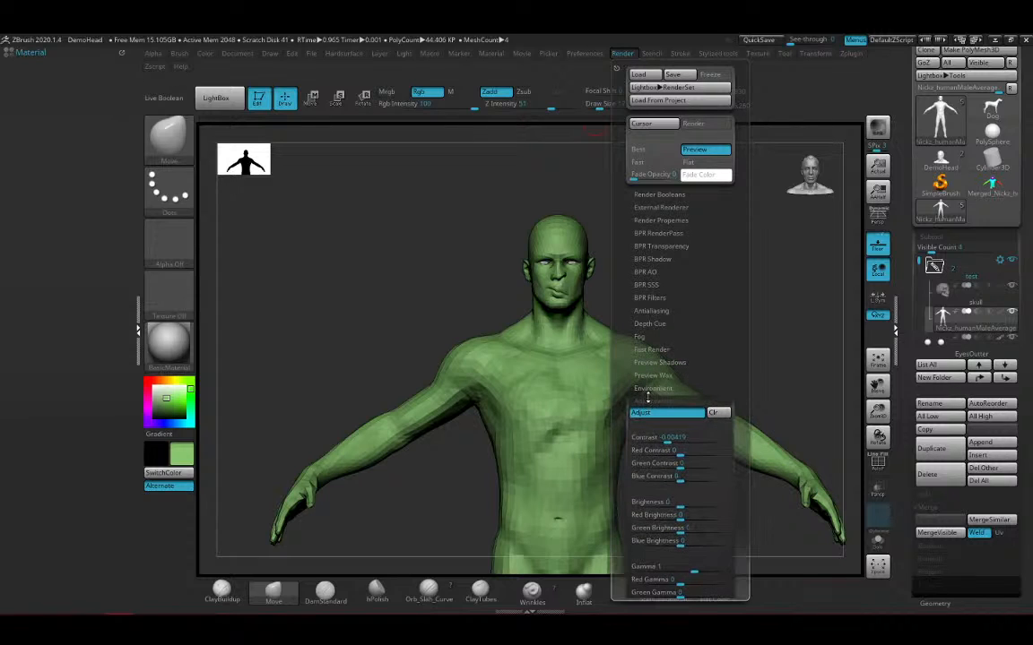
pyautogui.click(648, 390)
pyautogui.click(651, 375)
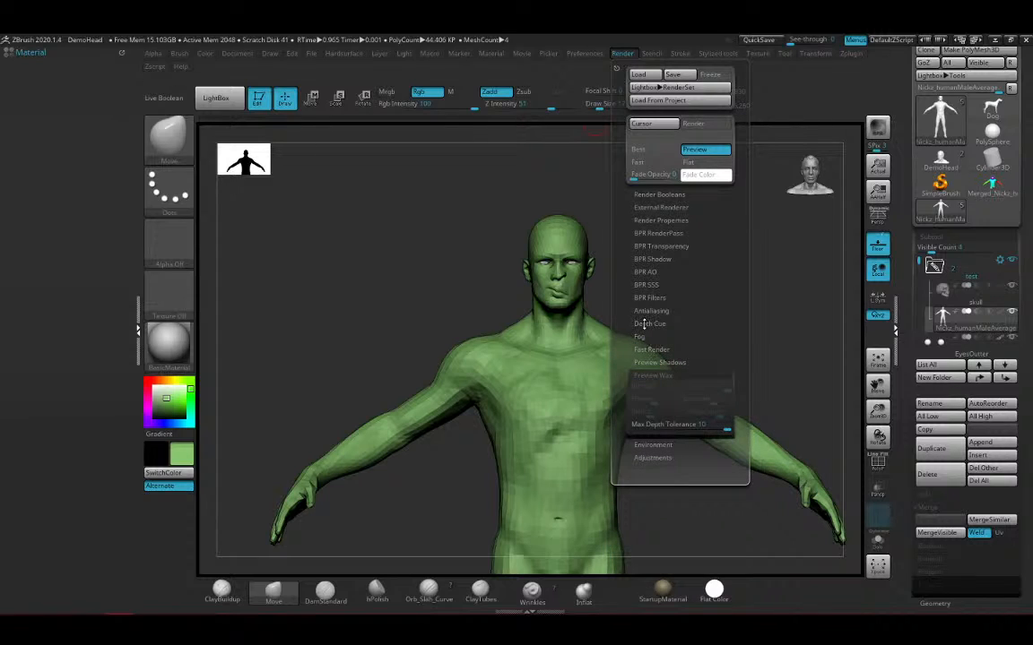
pyautogui.click(642, 324)
pyautogui.click(652, 311)
pyautogui.click(650, 296)
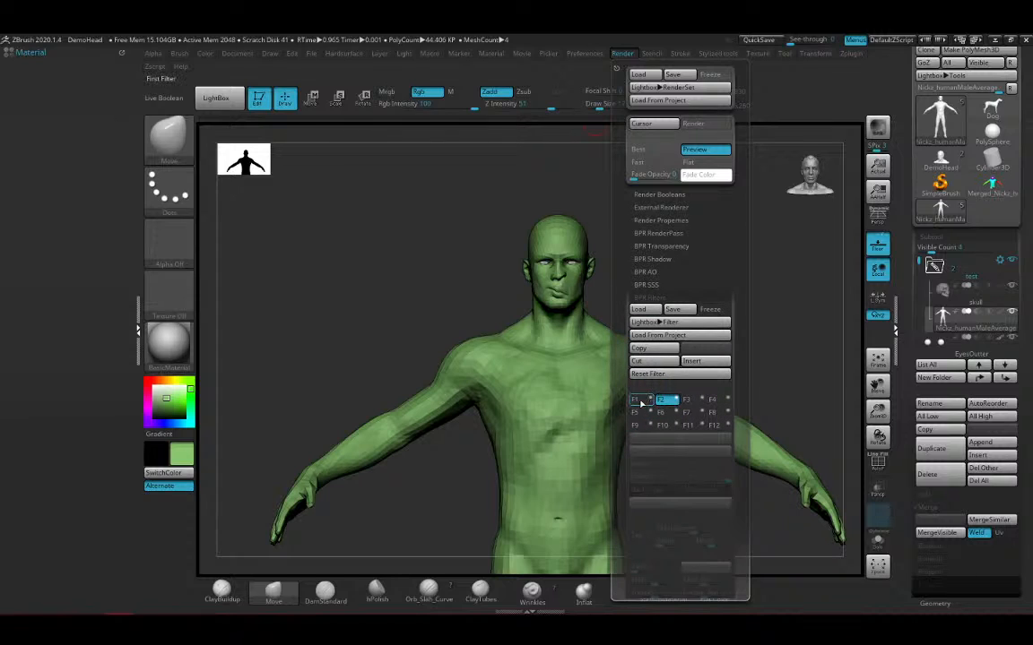
pyautogui.click(650, 296)
pyautogui.click(647, 259)
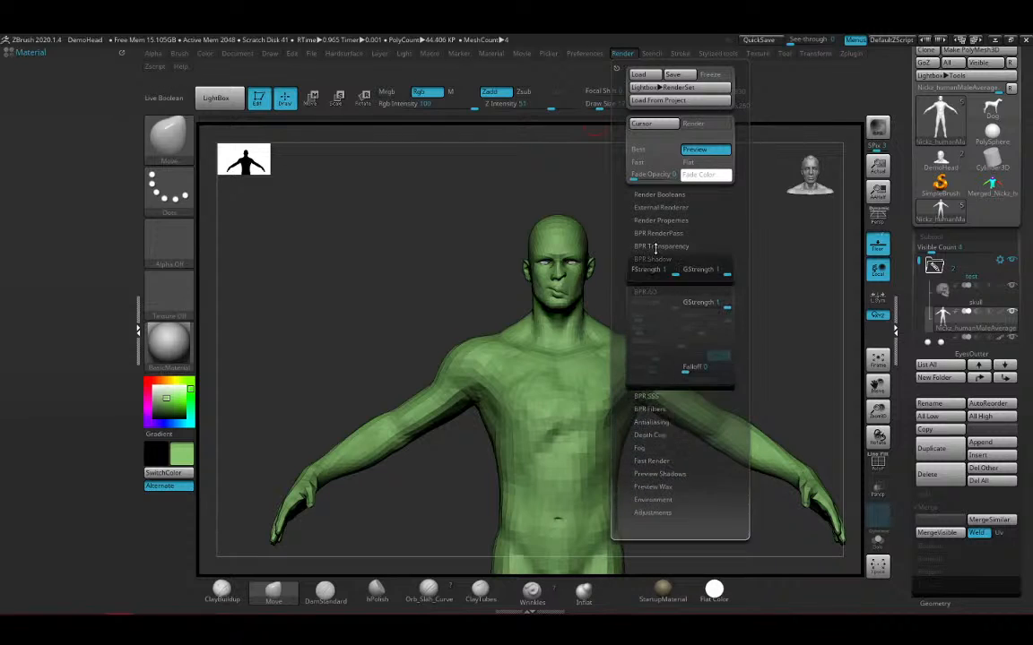
pyautogui.click(650, 246)
pyautogui.click(666, 220)
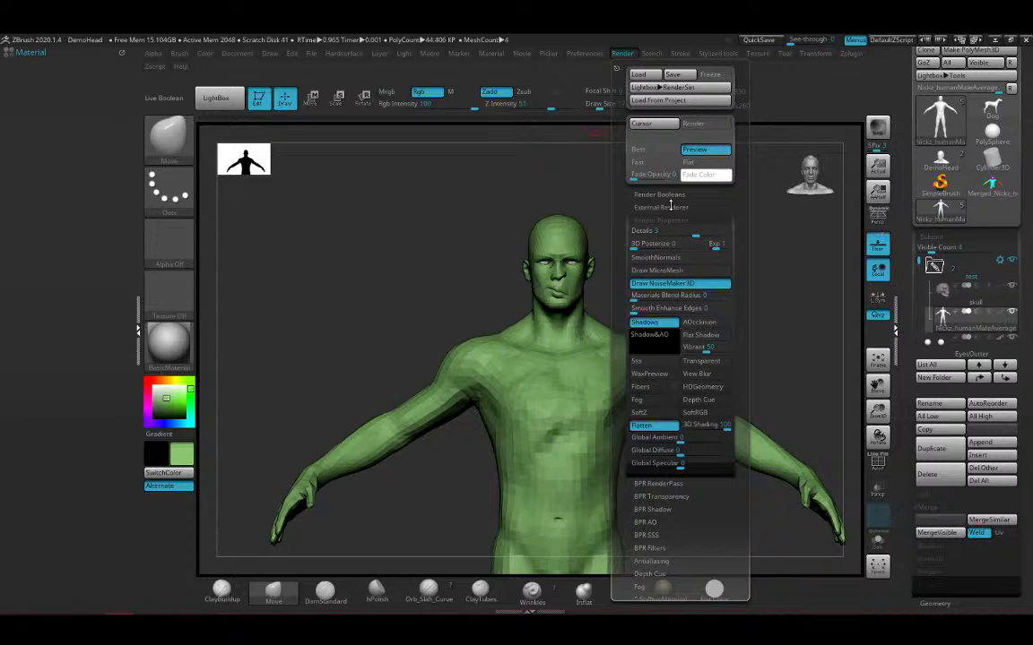
pyautogui.click(670, 206)
pyautogui.click(668, 195)
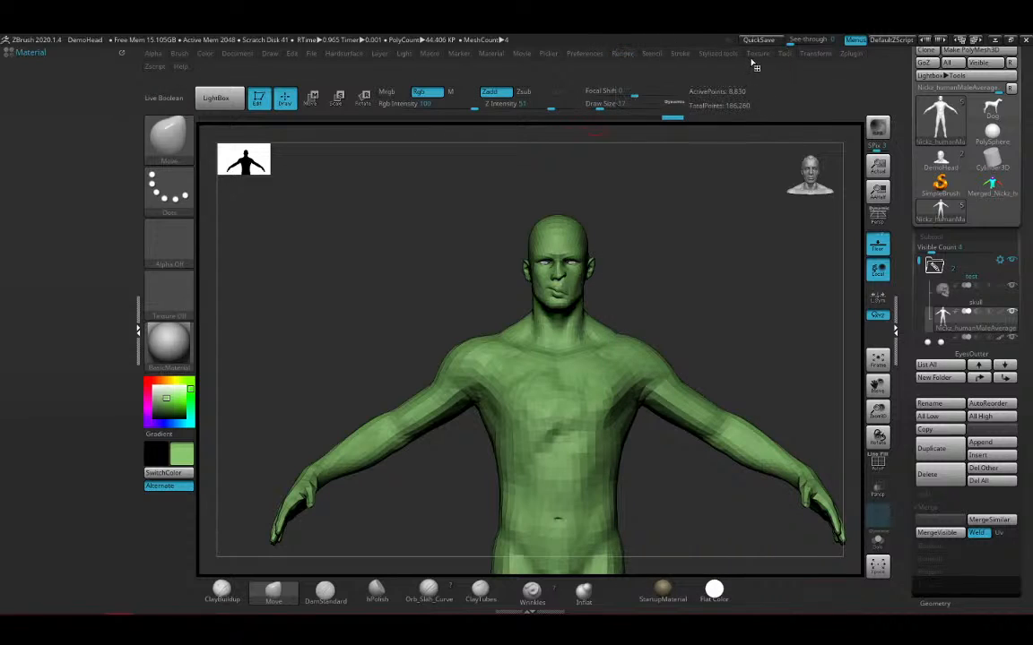
# Readjust the wax strength in BasicMaterial's Wax Modifiers and run a BPR render of the figure from a slight angle
pyautogui.click(491, 53)
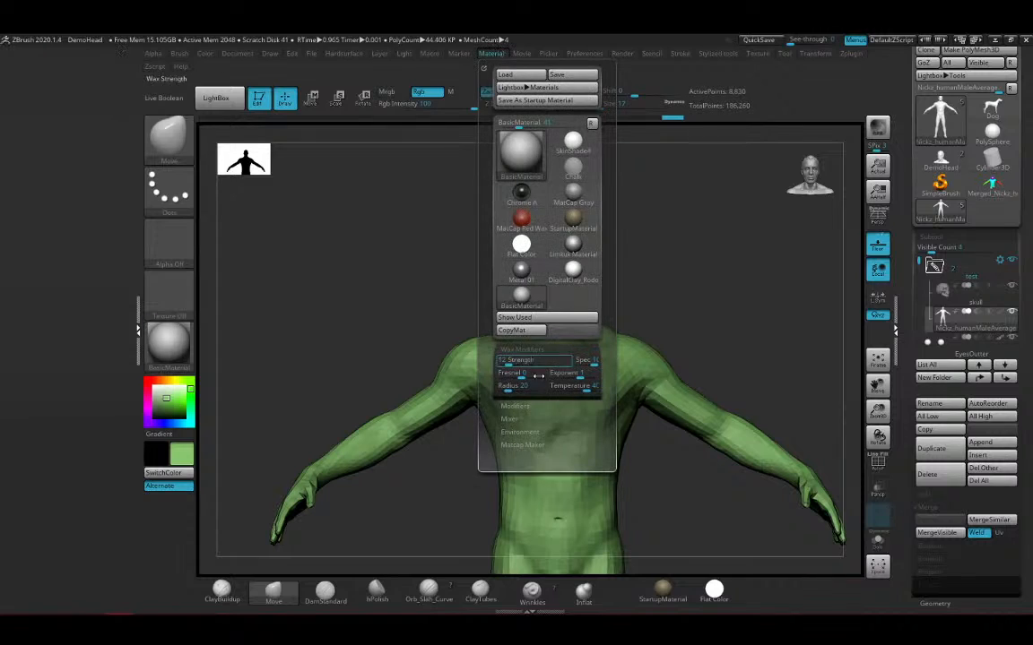
pyautogui.click(513, 361)
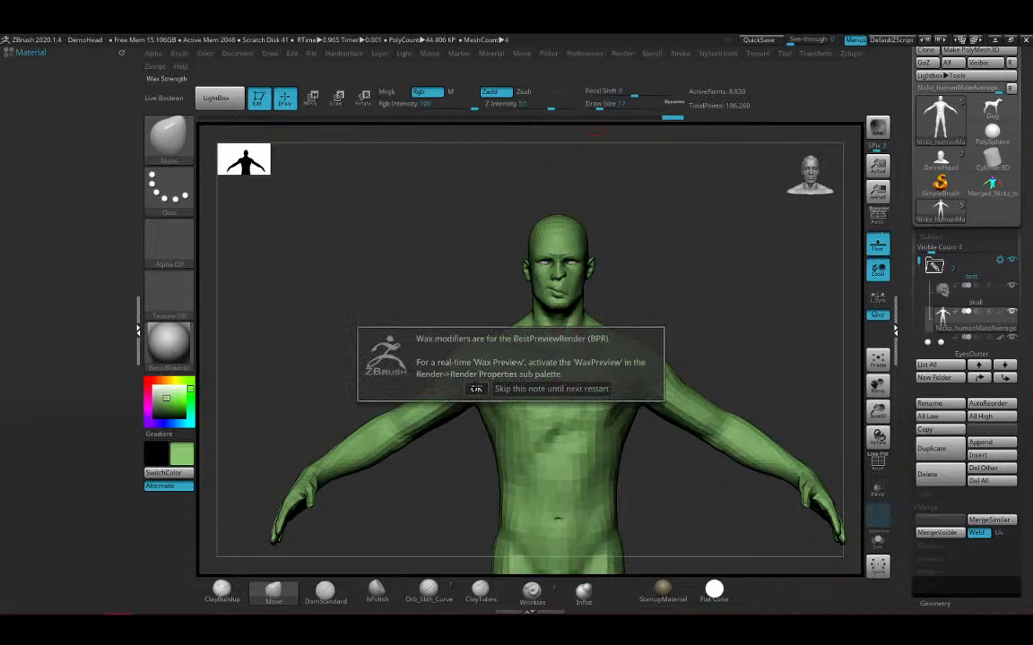
pyautogui.click(477, 389)
pyautogui.moveTo(661, 310); pyautogui.dragTo(728, 303)
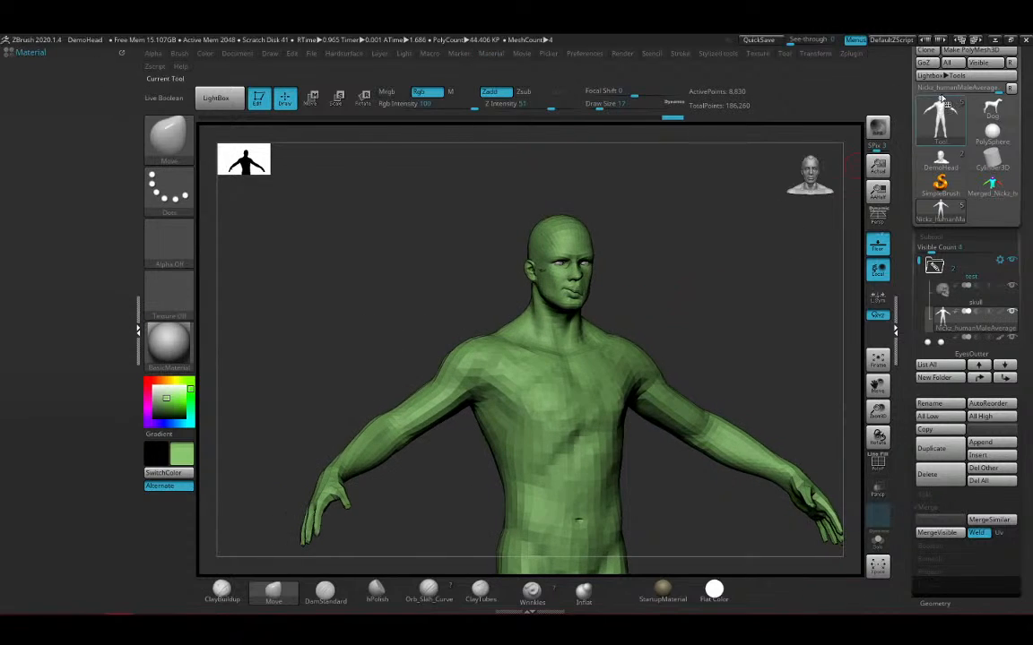
pyautogui.click(875, 135)
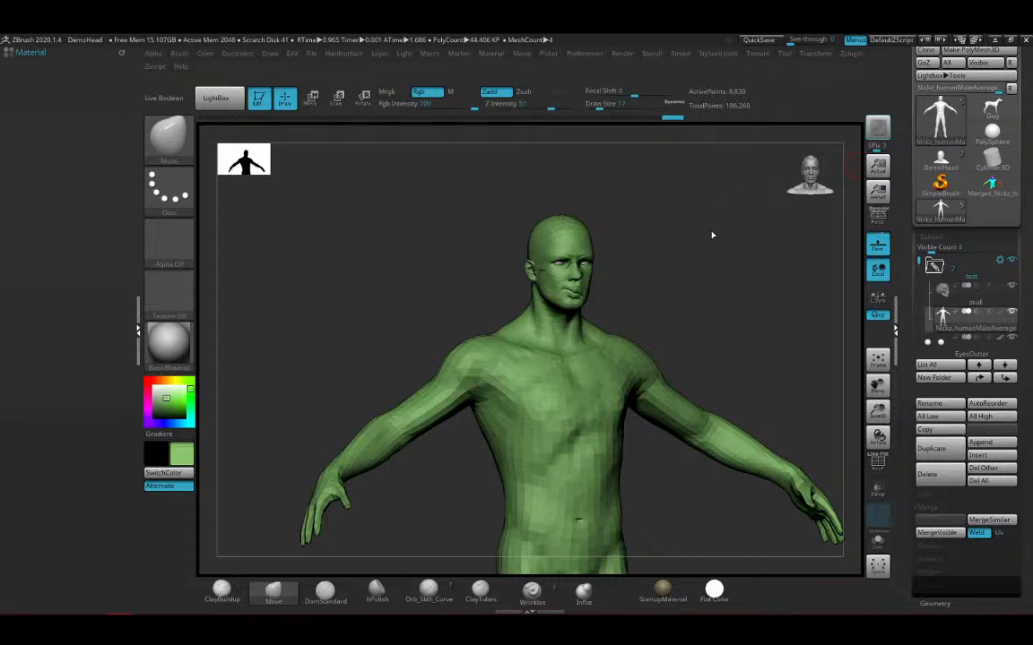
pyautogui.moveTo(710, 300); pyautogui.dragTo(687, 326)
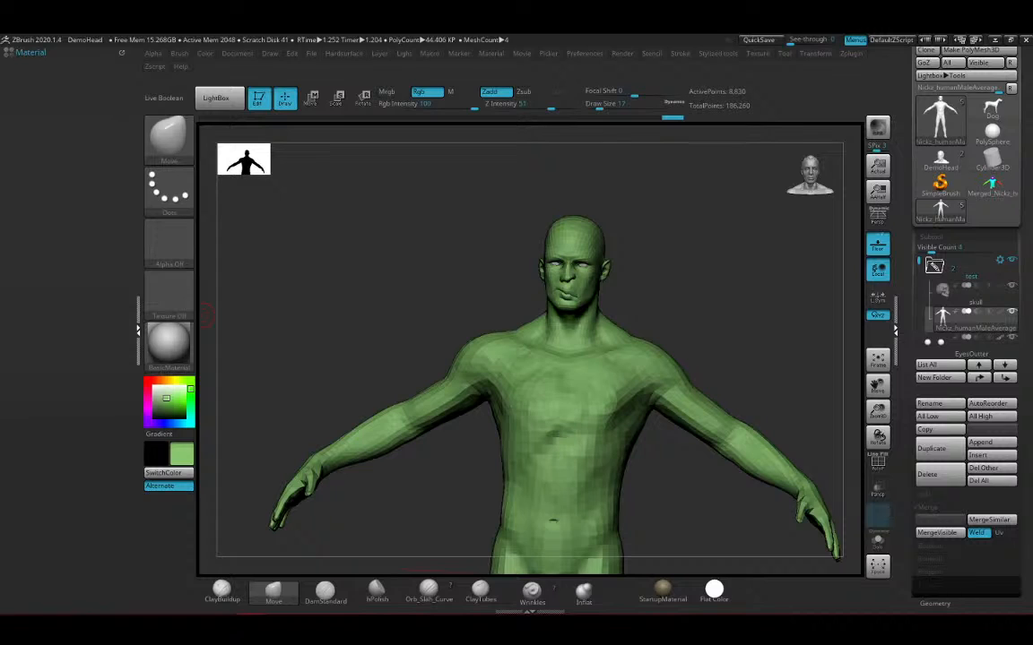
# Build up the figure's chest and torso with the ClayBuildup brush, smooth the chest and undo the last smoothing stroke
pyautogui.moveTo(700, 297)
pyautogui.mouseDown()
pyautogui.moveTo(690, 291)
pyautogui.moveTo(549, 404)
pyautogui.moveTo(593, 386)
pyautogui.moveTo(618, 399)
pyautogui.mouseUp()
pyautogui.press('space')
pyautogui.click(223, 594)
pyautogui.keyDown('alt'); pyautogui.moveTo(653, 351); pyautogui.dragTo(587, 298); pyautogui.keyUp('alt')
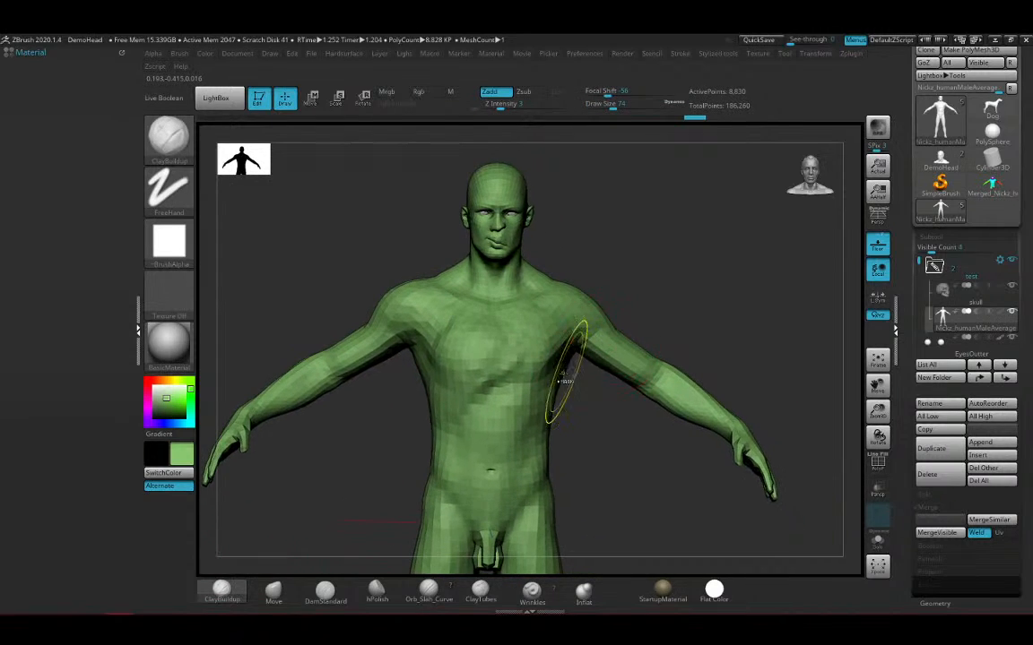
pyautogui.keyDown('alt'); pyautogui.moveTo(573, 370); pyautogui.dragTo(585, 400); pyautogui.keyUp('alt')
pyautogui.moveTo(527, 370)
pyautogui.mouseDown()
pyautogui.moveTo(477, 369)
pyautogui.moveTo(464, 400)
pyautogui.mouseUp()
pyautogui.moveTo(590, 418); pyautogui.dragTo(574, 416)
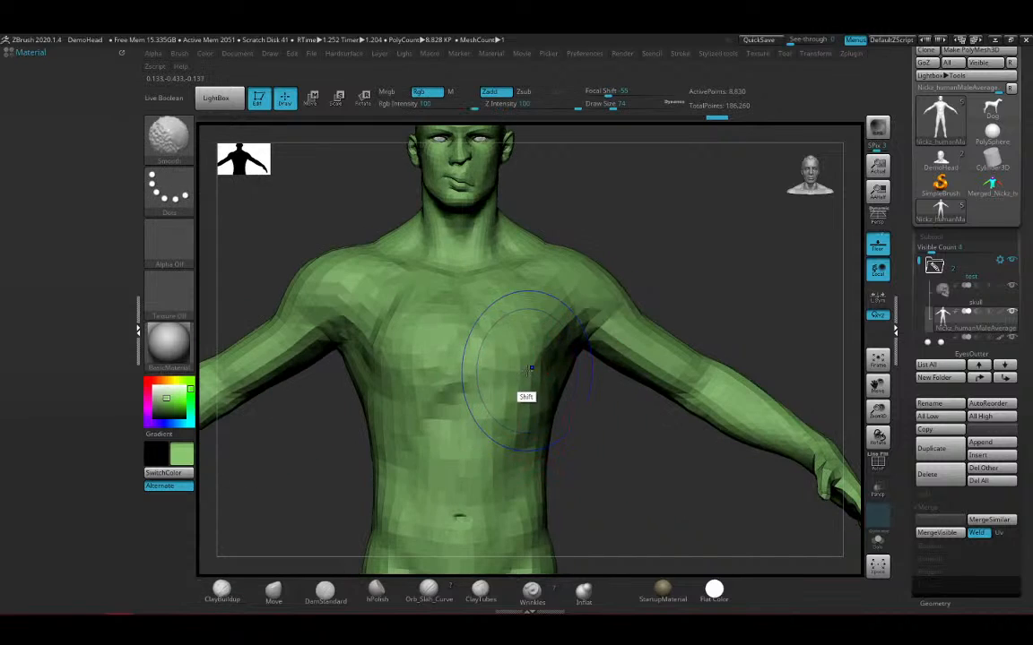
pyautogui.moveTo(524, 370)
pyautogui.keyDown('shift'); pyautogui.mouseDown()
pyautogui.moveTo(496, 346)
pyautogui.moveTo(467, 341)
pyautogui.mouseUp(); pyautogui.keyUp('shift')
pyautogui.hotkey('ctrl', 'z')
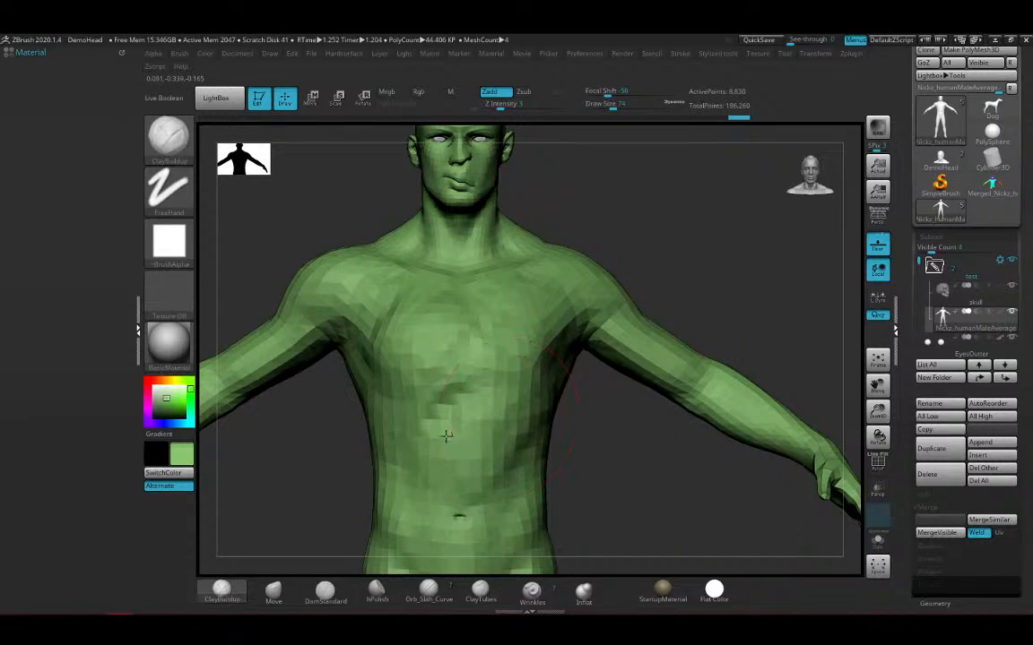
pyautogui.moveTo(599, 374); pyautogui.dragTo(542, 345)
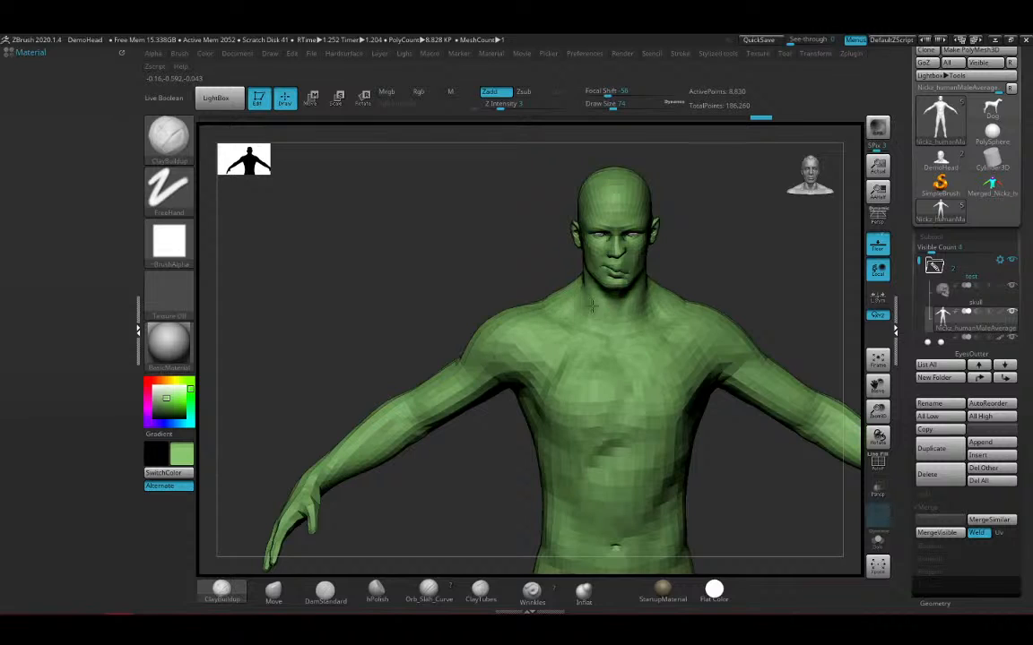
# Build up volume on the head and jaw with ClayBuildup, reducing the draw size to 51 for the side strokes
pyautogui.moveTo(461, 299); pyautogui.dragTo(620, 276)
pyautogui.moveTo(735, 287); pyautogui.dragTo(652, 285)
pyautogui.moveTo(696, 311)
pyautogui.mouseDown()
pyautogui.moveTo(710, 300)
pyautogui.moveTo(675, 324)
pyautogui.moveTo(725, 262)
pyautogui.moveTo(619, 193)
pyautogui.moveTo(617, 313)
pyautogui.moveTo(659, 311)
pyautogui.mouseUp()
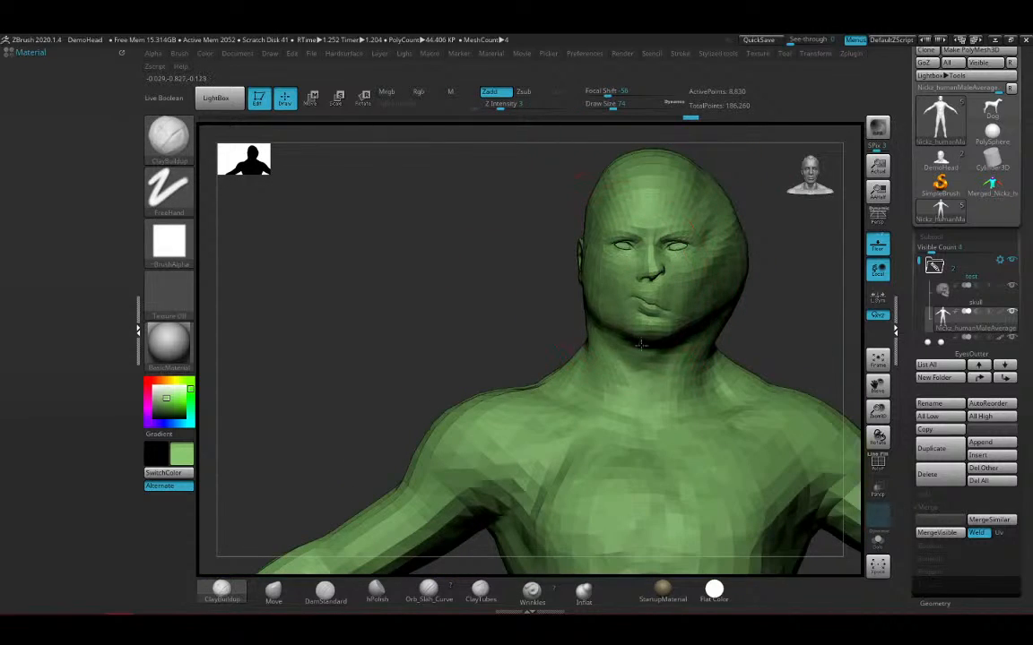
pyautogui.press('space')
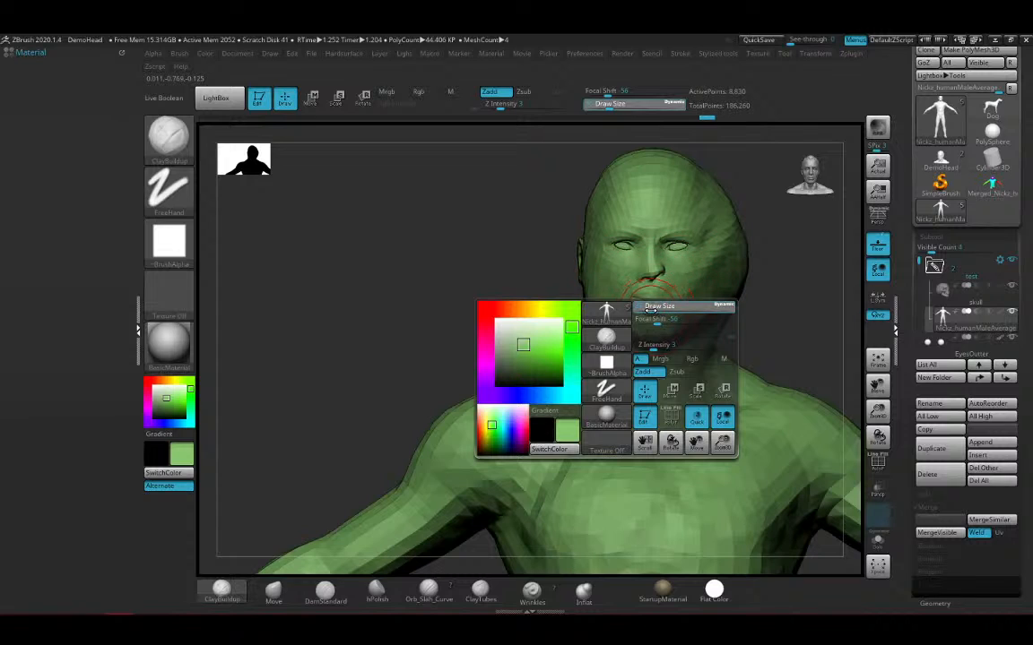
pyautogui.moveTo(650, 309)
pyautogui.mouseDown()
pyautogui.moveTo(515, 304)
pyautogui.moveTo(529, 286)
pyautogui.moveTo(593, 274)
pyautogui.mouseUp()
pyautogui.press('space')
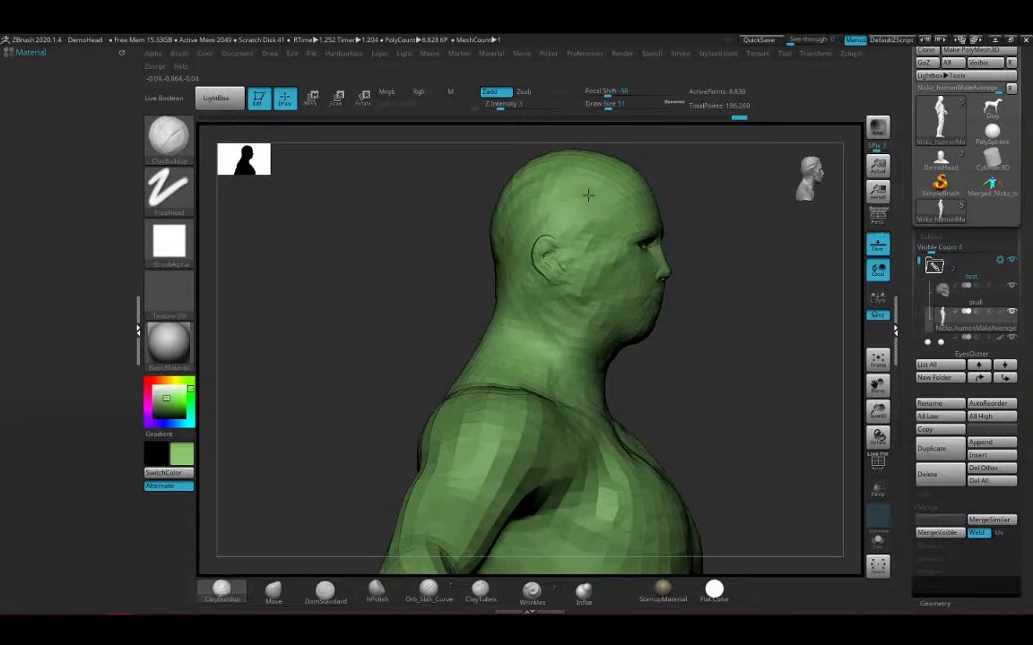
pyautogui.moveTo(707, 350)
pyautogui.mouseDown()
pyautogui.moveTo(649, 348)
pyautogui.moveTo(742, 341)
pyautogui.moveTo(658, 296)
pyautogui.moveTo(620, 237)
pyautogui.moveTo(620, 345)
pyautogui.moveTo(604, 362)
pyautogui.mouseUp()
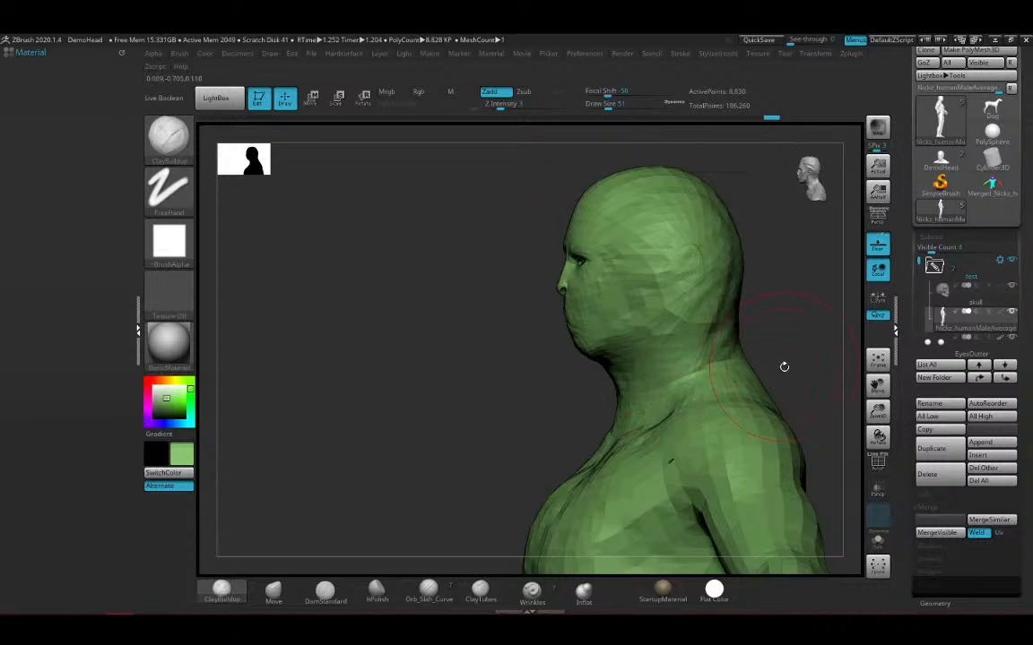
pyautogui.moveTo(784, 367); pyautogui.dragTo(633, 360)
# Set the draw size to 87 and thicken the neck, shoulders and upper torso with ClayBuildup, checking front and back
pyautogui.press('space')
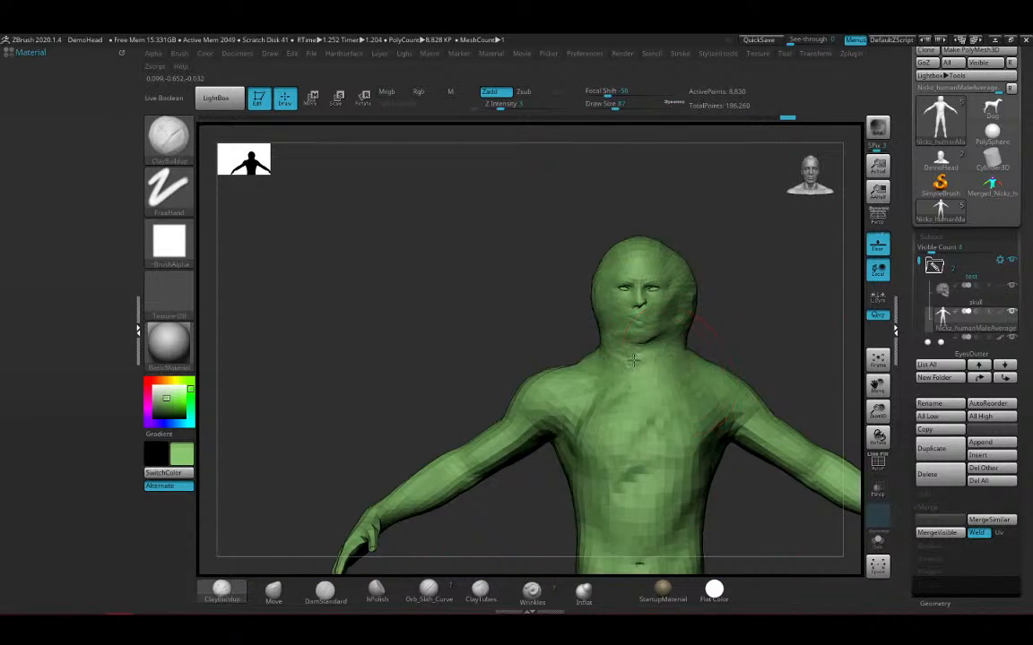
pyautogui.moveTo(574, 341); pyautogui.dragTo(614, 334)
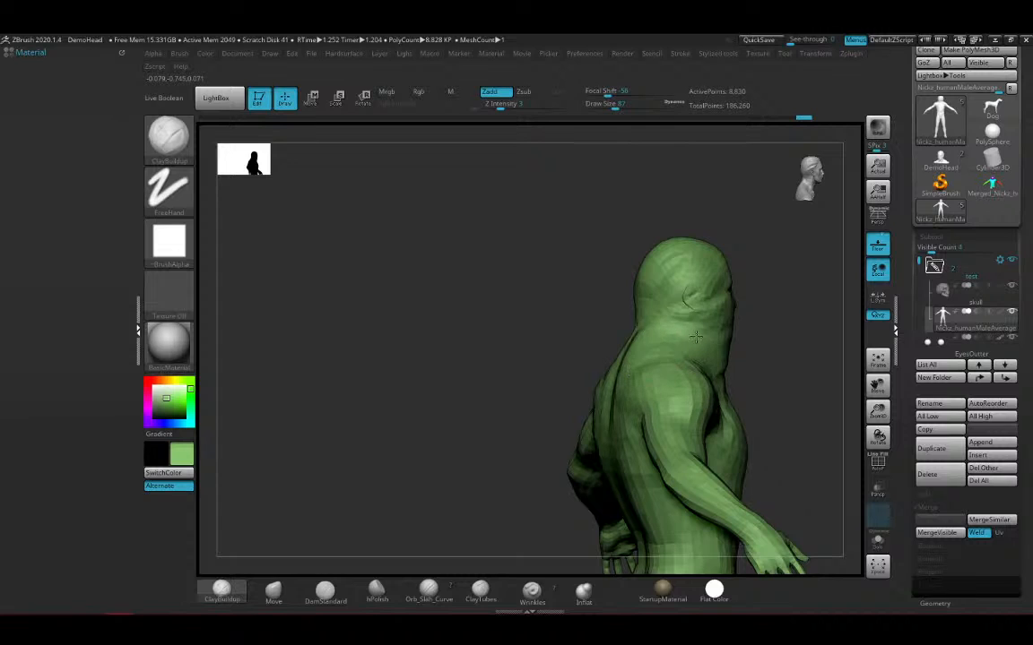
pyautogui.moveTo(696, 336); pyautogui.dragTo(674, 358)
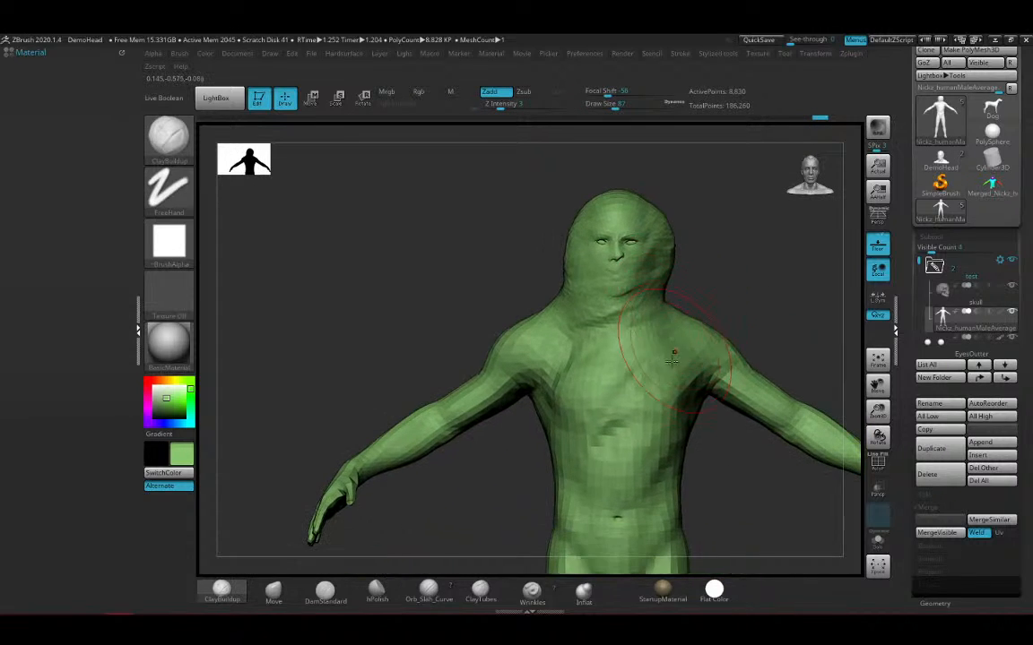
pyautogui.moveTo(708, 452); pyautogui.dragTo(731, 456)
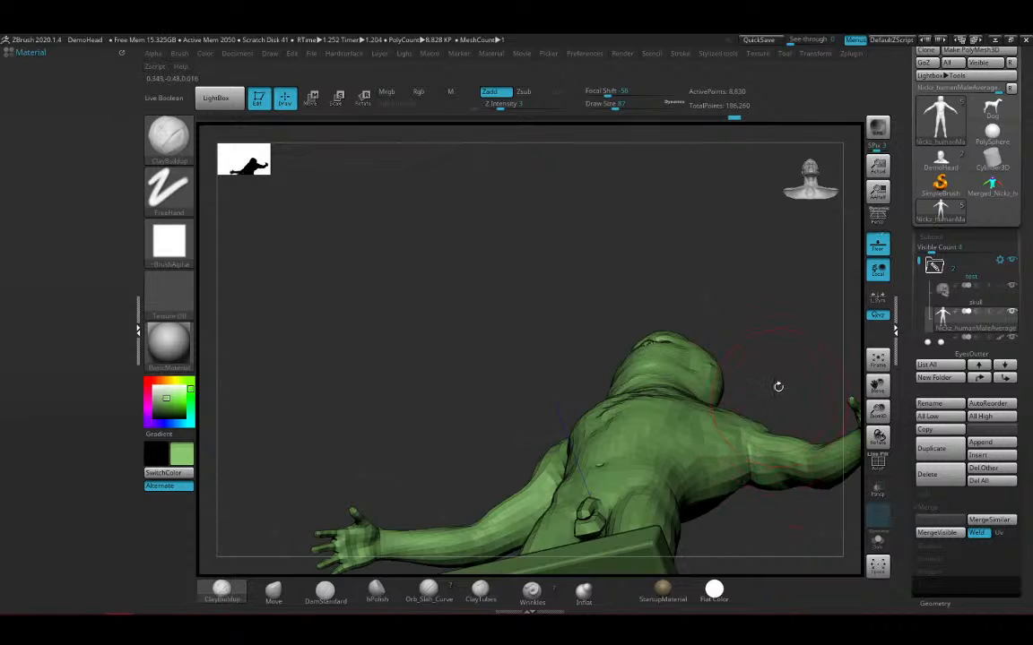
pyautogui.keyDown('shift'); pyautogui.moveTo(778, 387); pyautogui.dragTo(798, 422); pyautogui.keyUp('shift')
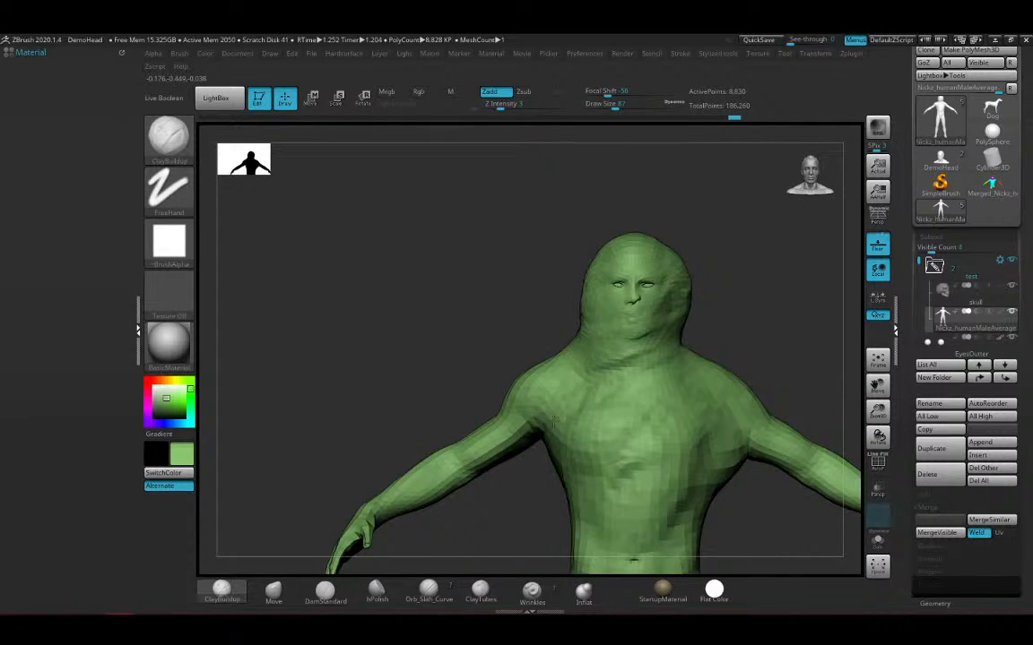
pyautogui.moveTo(727, 384); pyautogui.dragTo(638, 366, button='right')
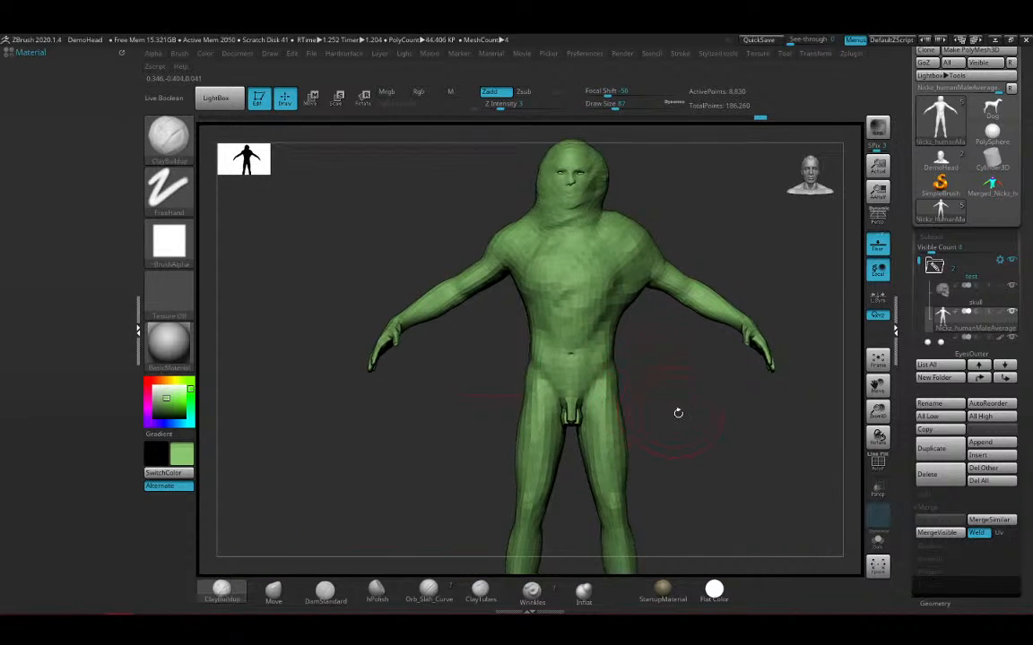
pyautogui.moveTo(678, 412); pyautogui.dragTo(579, 415, button='right')
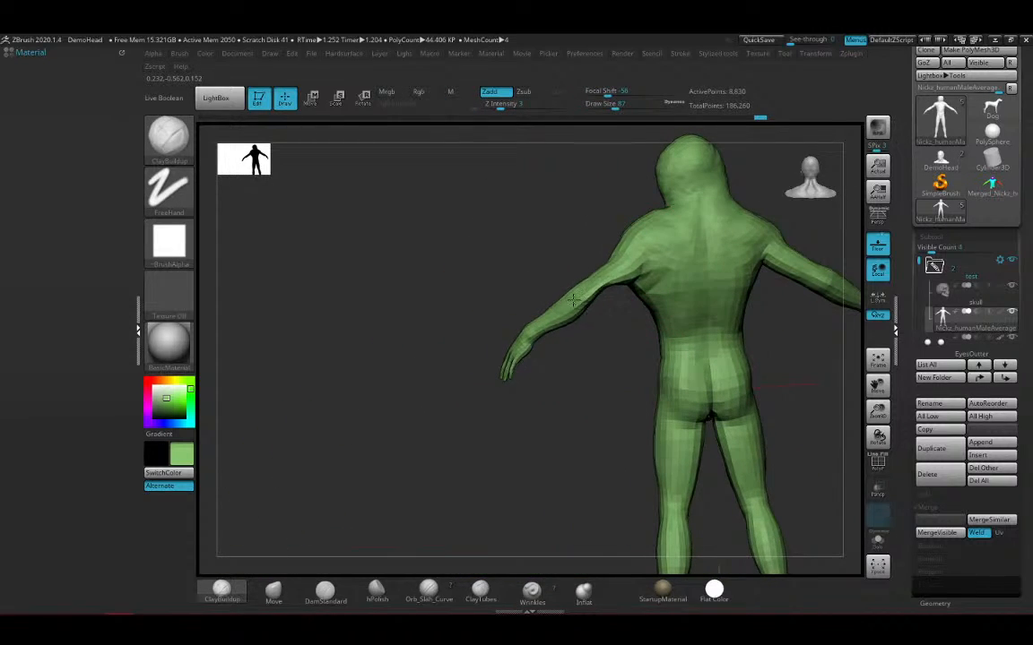
pyautogui.moveTo(592, 395)
pyautogui.mouseDown(button='right')
pyautogui.moveTo(693, 409)
pyautogui.moveTo(750, 374)
pyautogui.moveTo(577, 512)
pyautogui.mouseUp(button='right')
# Distort one arm and hand, the groin and the legs with the Inflat brush, swelling some areas and thinning others
pyautogui.click(584, 592)
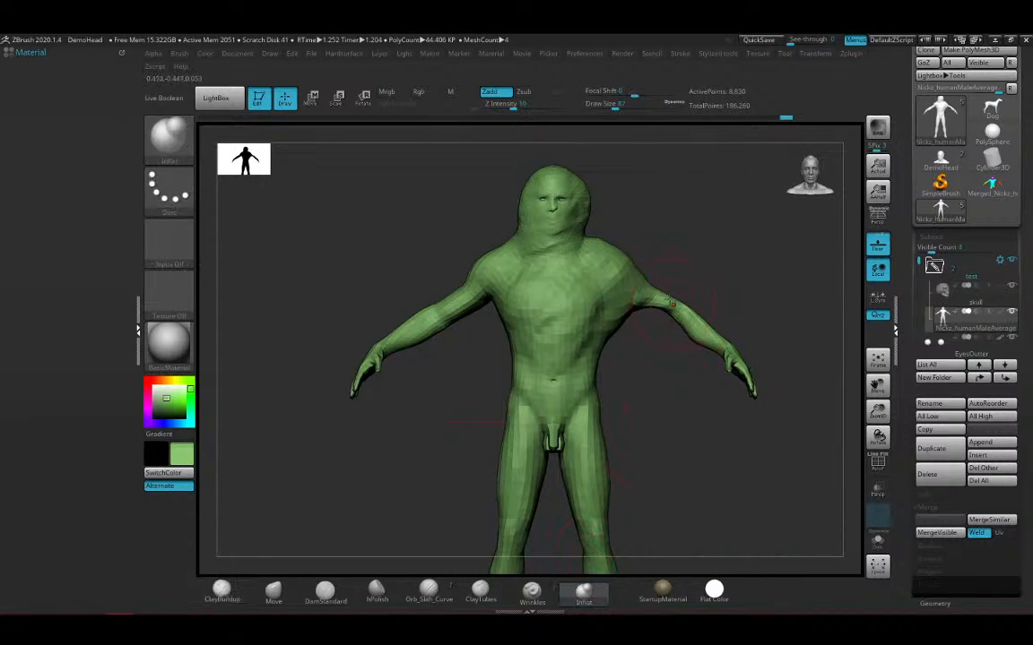
pyautogui.moveTo(672, 305)
pyautogui.mouseDown()
pyautogui.moveTo(741, 377)
pyautogui.moveTo(742, 360)
pyautogui.moveTo(634, 283)
pyautogui.moveTo(600, 449)
pyautogui.moveTo(593, 577)
pyautogui.moveTo(588, 546)
pyautogui.moveTo(629, 453)
pyautogui.moveTo(609, 487)
pyautogui.moveTo(605, 476)
pyautogui.moveTo(591, 540)
pyautogui.moveTo(519, 451)
pyautogui.moveTo(518, 398)
pyautogui.moveTo(553, 344)
pyautogui.moveTo(511, 368)
pyautogui.moveTo(500, 546)
pyautogui.moveTo(458, 484)
pyautogui.mouseUp()
pyautogui.keyDown('alt'); pyautogui.moveTo(592, 427); pyautogui.dragTo(570, 508); pyautogui.keyUp('alt')
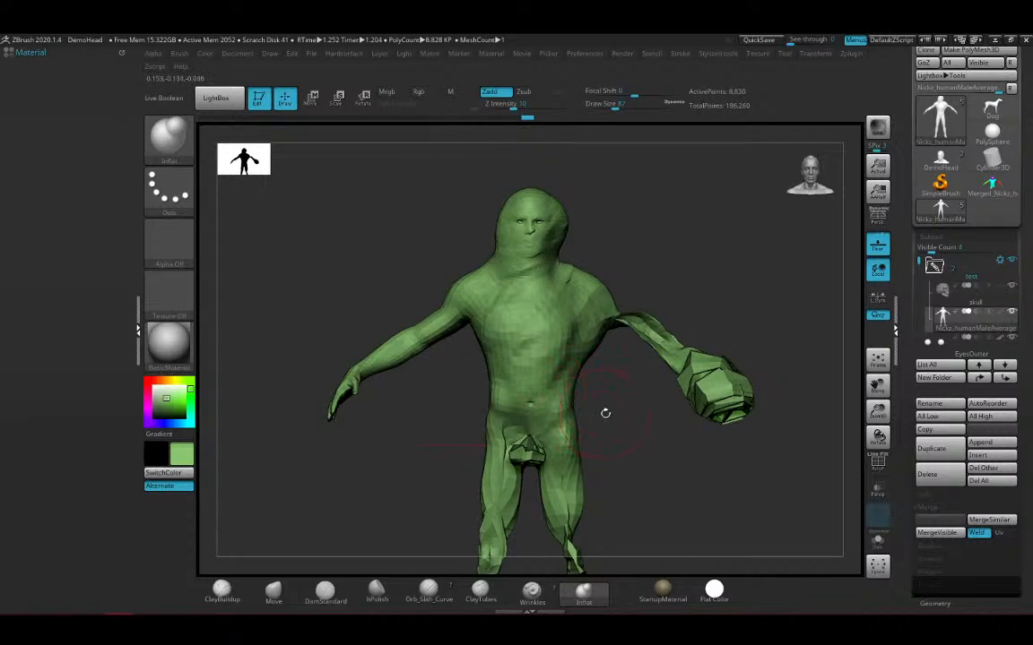
pyautogui.moveTo(524, 118)
pyautogui.mouseDown()
pyautogui.moveTo(323, 177)
pyautogui.moveTo(395, 202)
pyautogui.moveTo(531, 205)
pyautogui.moveTo(329, 214)
pyautogui.moveTo(302, 278)
pyautogui.moveTo(634, 237)
pyautogui.moveTo(507, 218)
pyautogui.moveTo(429, 272)
pyautogui.moveTo(370, 290)
pyautogui.moveTo(537, 266)
pyautogui.mouseUp()
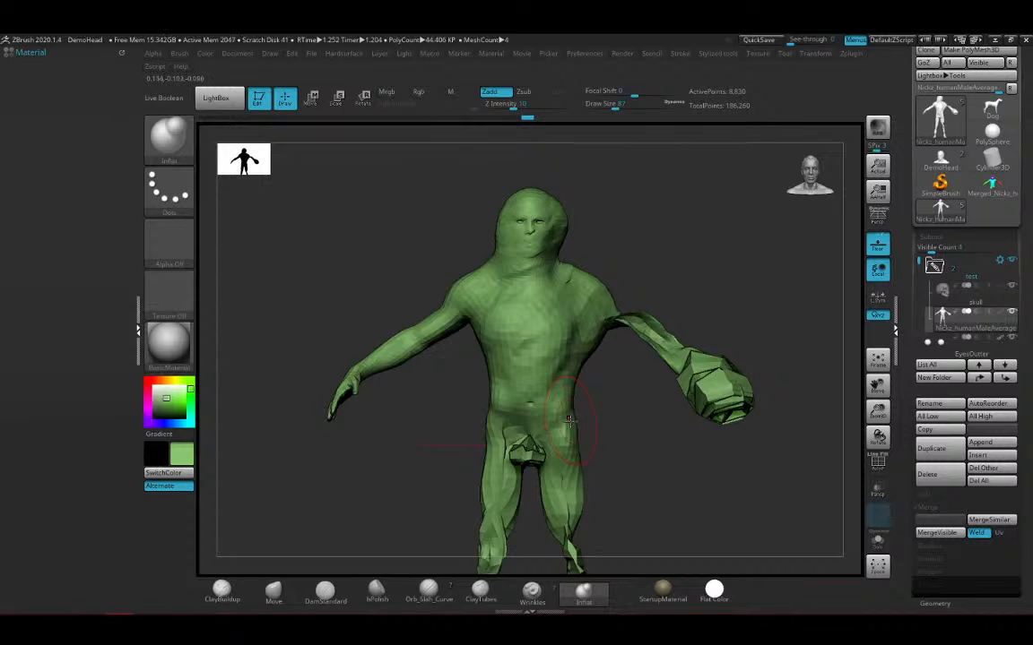
# Collapse the empty side tray and choose the HistoryRecall brush from the brush library
pyautogui.click(159, 139)
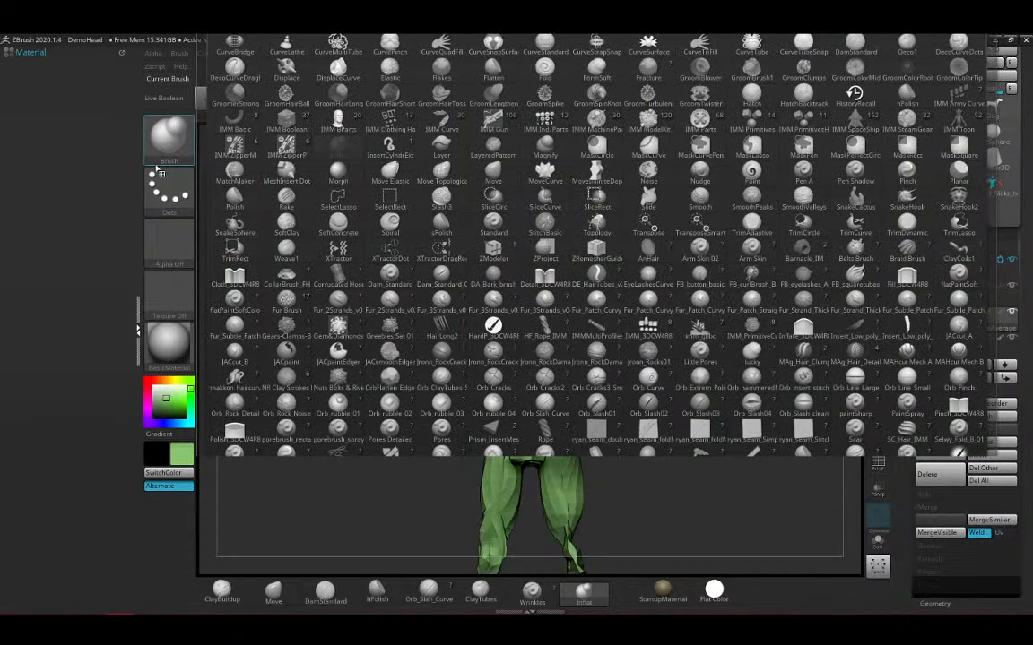
pyautogui.click(139, 336)
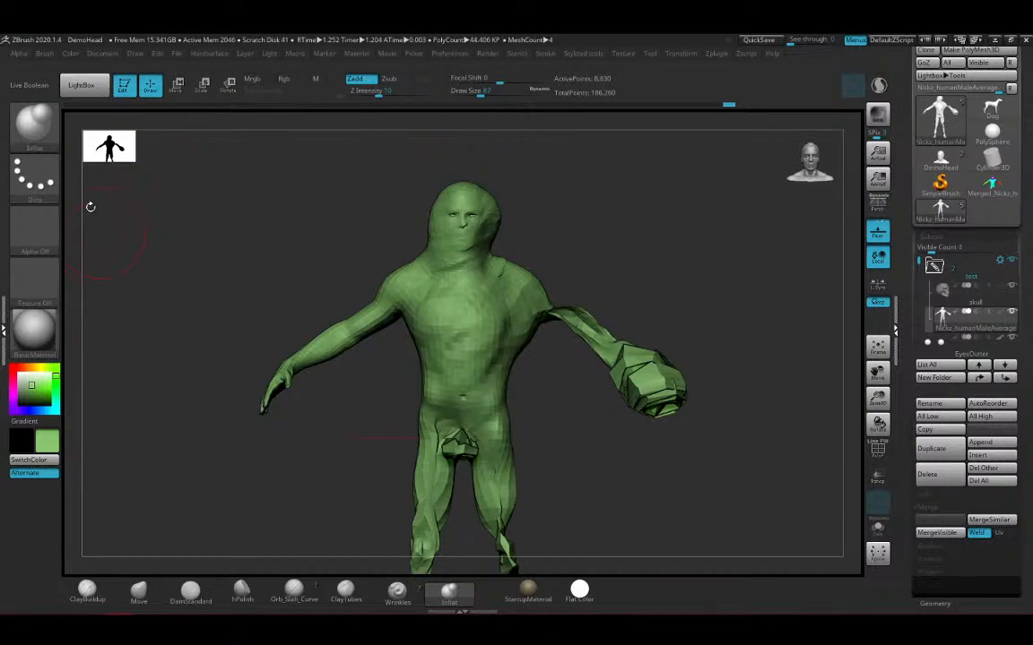
pyautogui.click(35, 114)
pyautogui.press('b')
pyautogui.press('b')
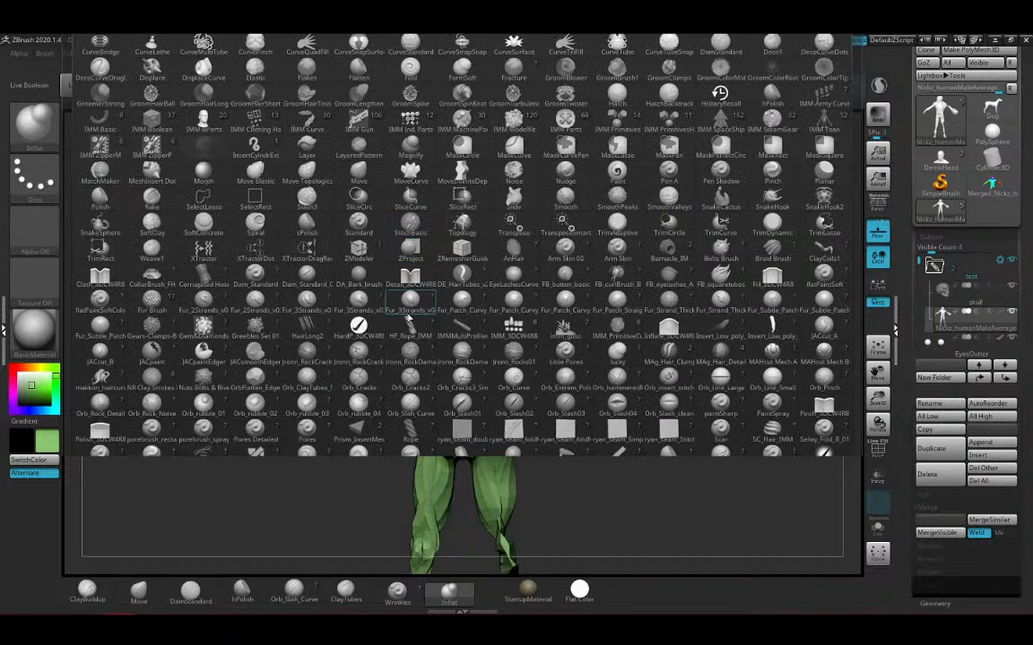
pyautogui.press('b')
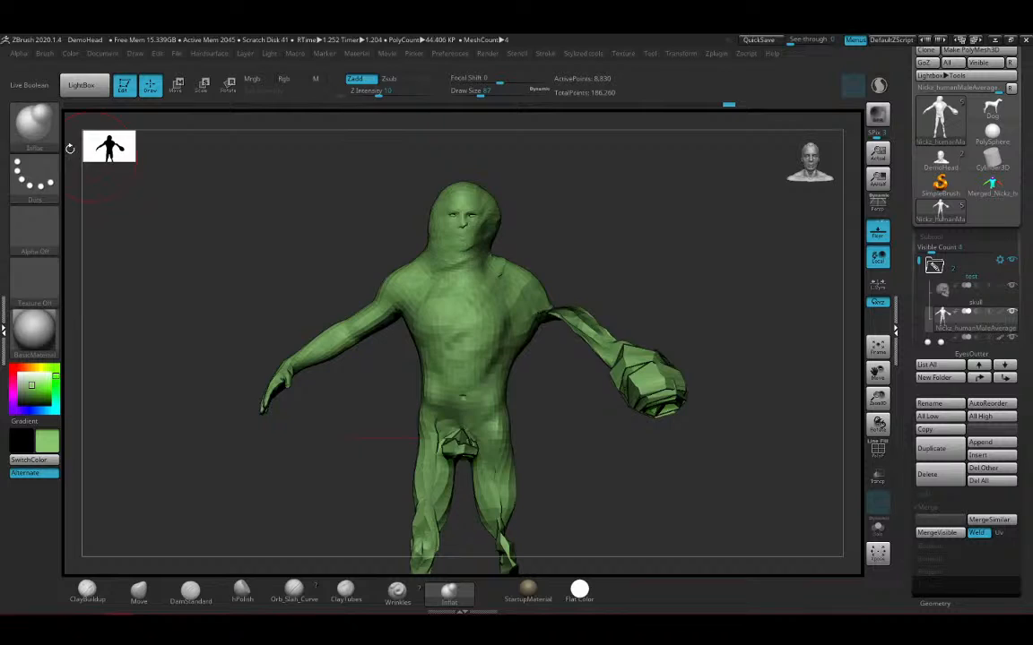
pyautogui.click(51, 134)
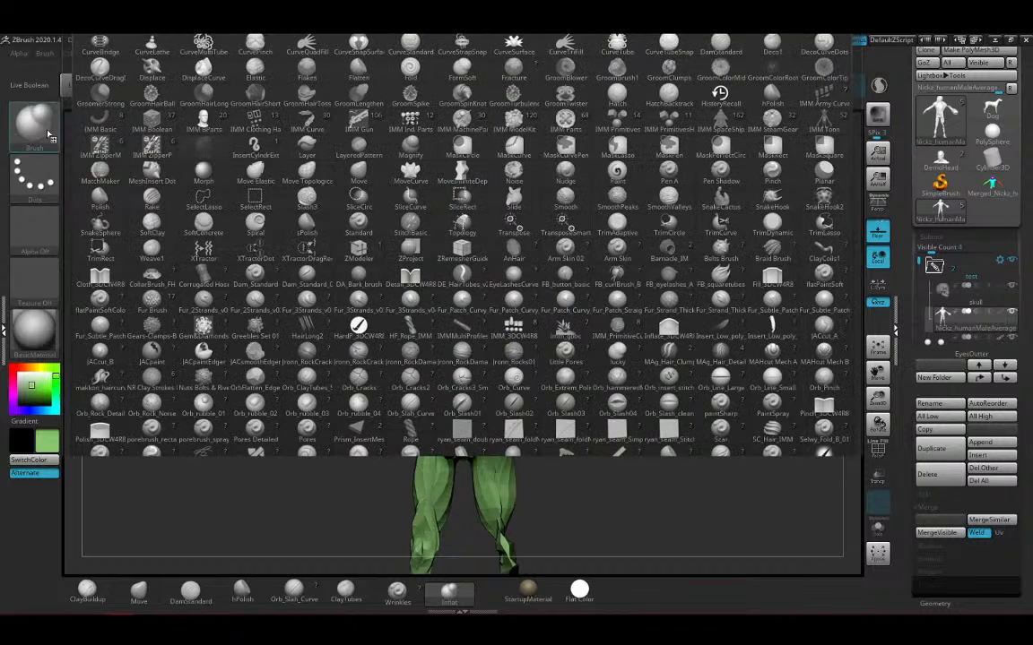
pyautogui.click(719, 97)
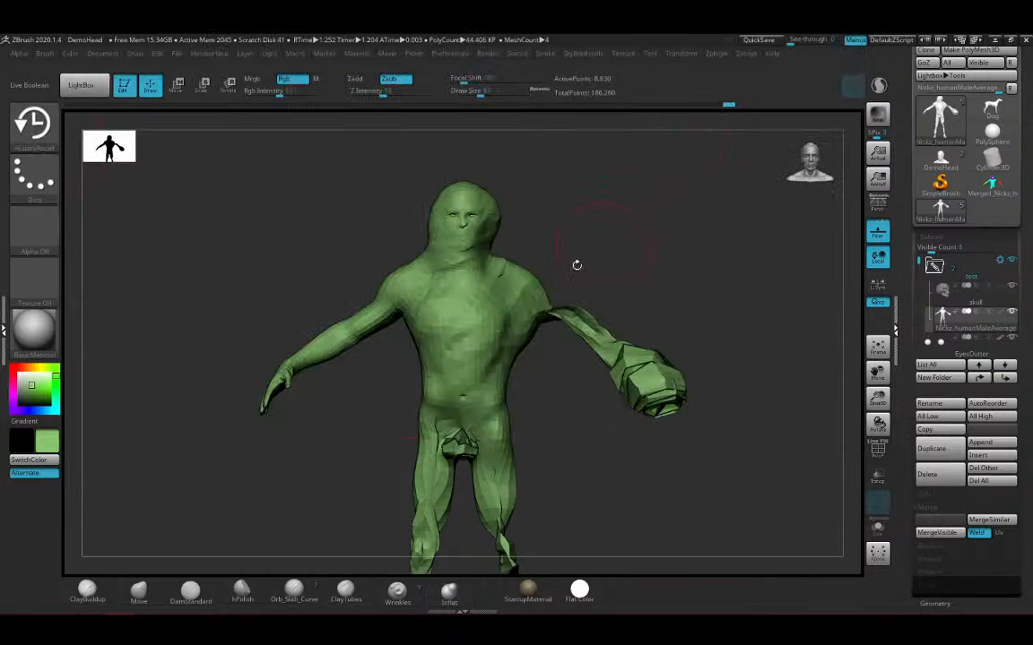
# Try to restore the torso and deformed arm to an earlier state with the HistoryRecall brush
pyautogui.moveTo(517, 306); pyautogui.dragTo(598, 353)
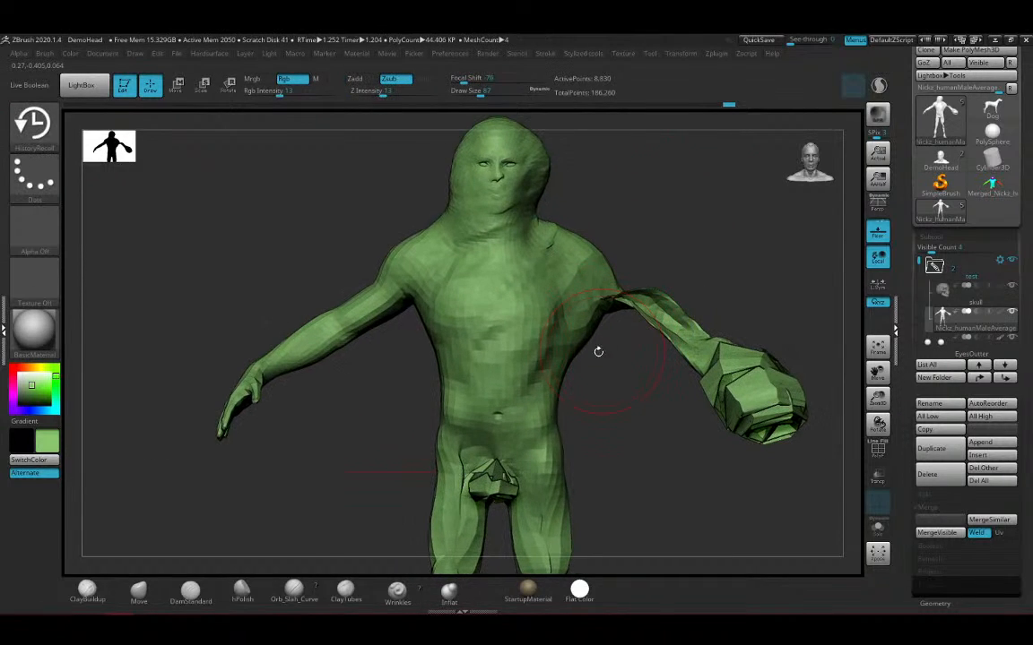
pyautogui.click(534, 312)
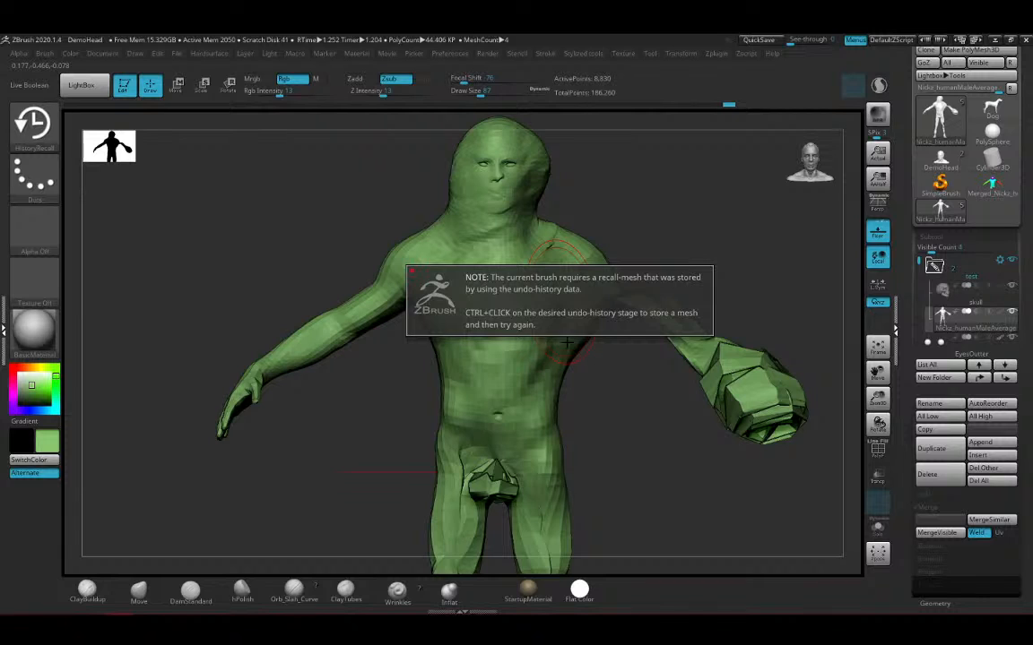
pyautogui.moveTo(538, 345)
pyautogui.keyDown('ctrl'); pyautogui.mouseDown()
pyautogui.moveTo(601, 300)
pyautogui.moveTo(595, 292)
pyautogui.moveTo(613, 292)
pyautogui.mouseUp(); pyautogui.keyUp('ctrl')
pyautogui.keyDown('ctrl'); pyautogui.moveTo(662, 225); pyautogui.dragTo(672, 262); pyautogui.keyUp('ctrl')
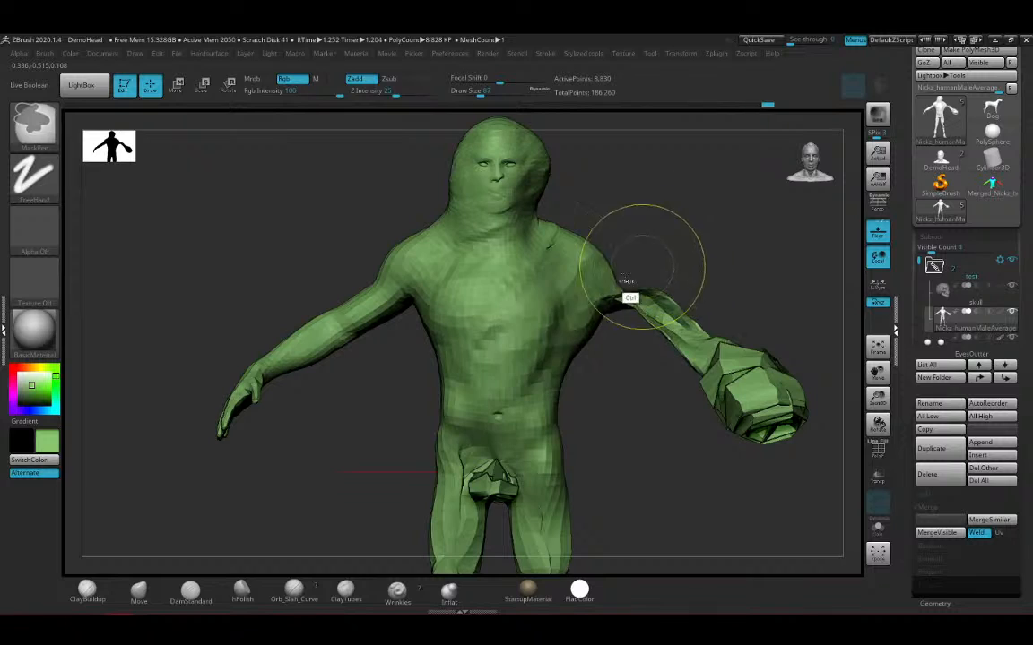
pyautogui.click(590, 292)
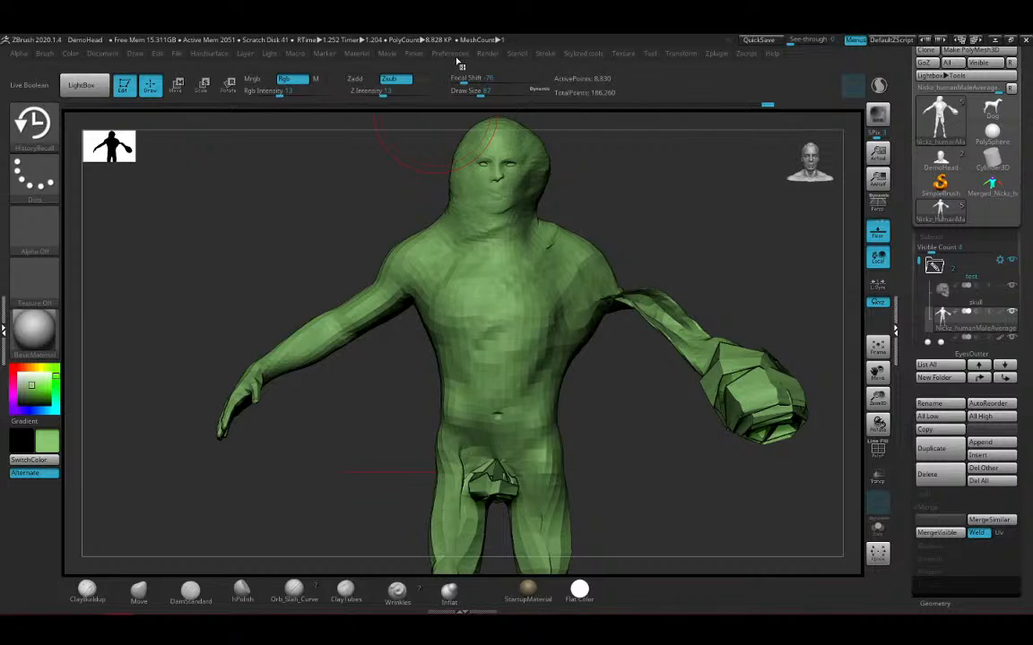
# Collapse the Tablet preferences and open the Undo History preferences to review their options
pyautogui.click(454, 54)
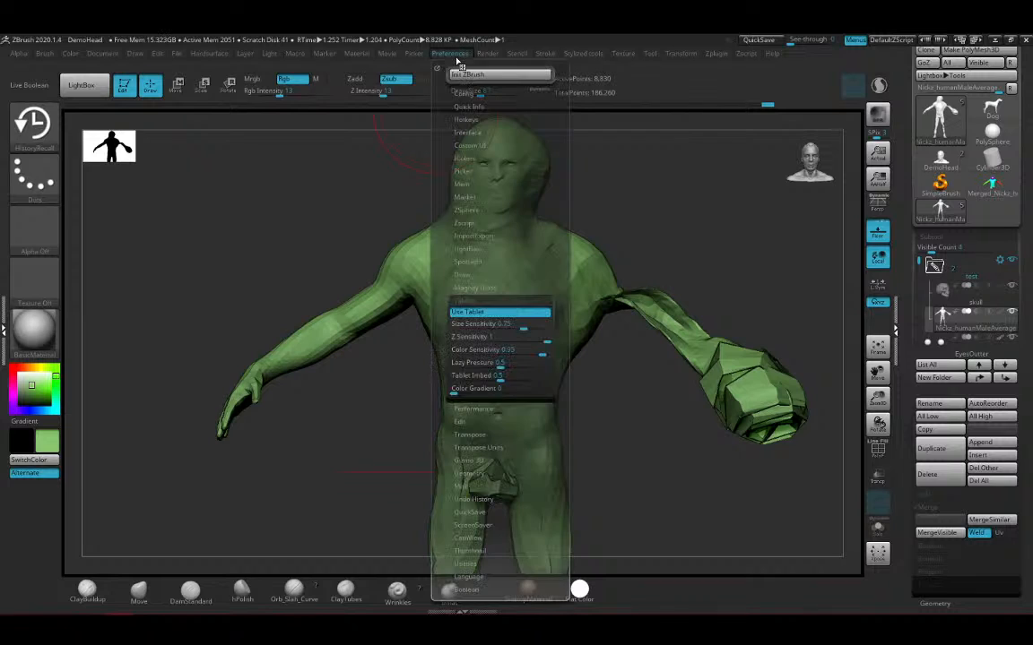
pyautogui.click(467, 298)
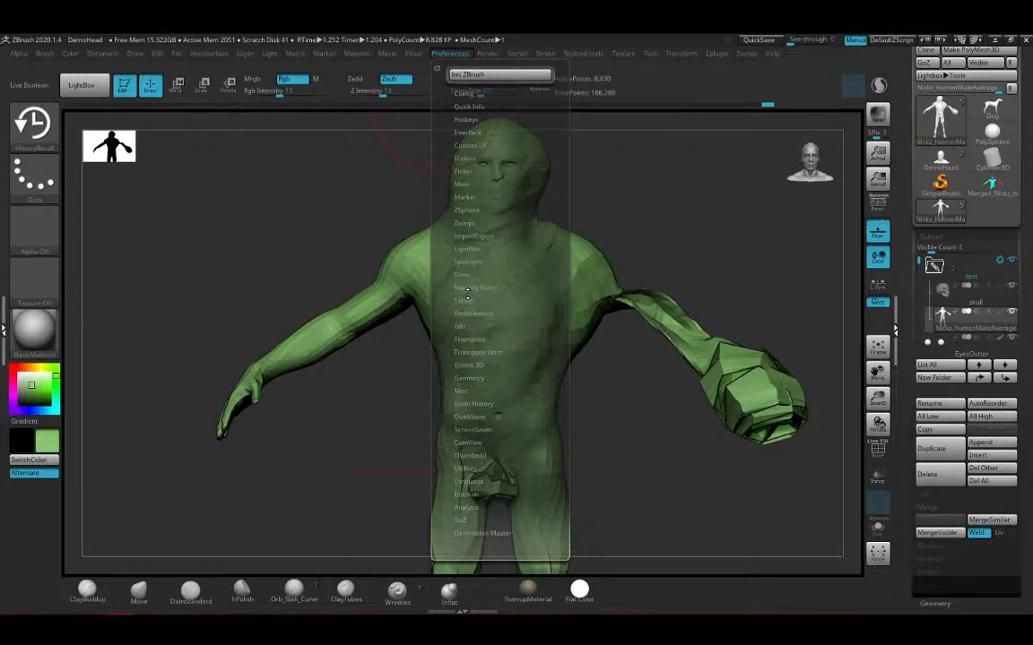
pyautogui.click(463, 404)
pyautogui.scroll(-4, 457, 377)
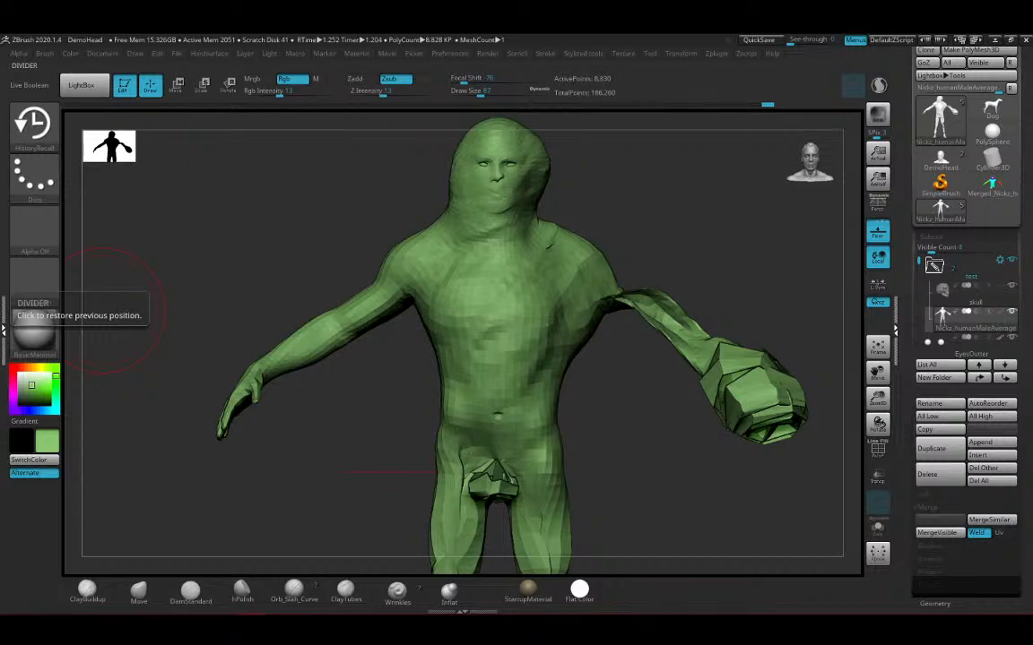
# Mask the torso and arms, trying to restore the figure's torso and neck with the HistoryRecall brush
pyautogui.moveTo(614, 227); pyautogui.dragTo(628, 217)
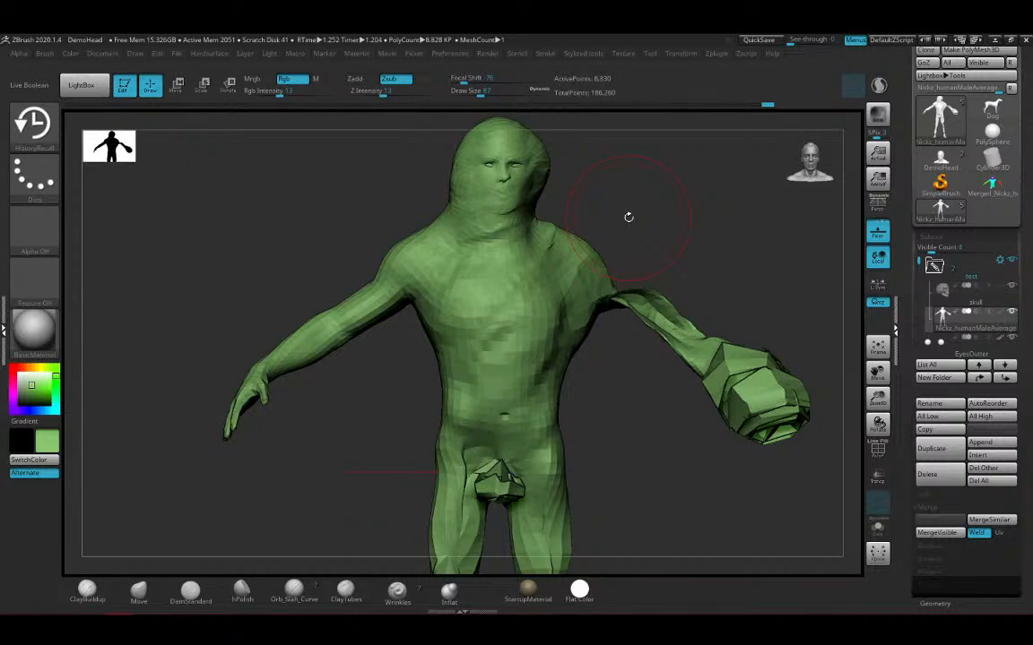
pyautogui.click(527, 349)
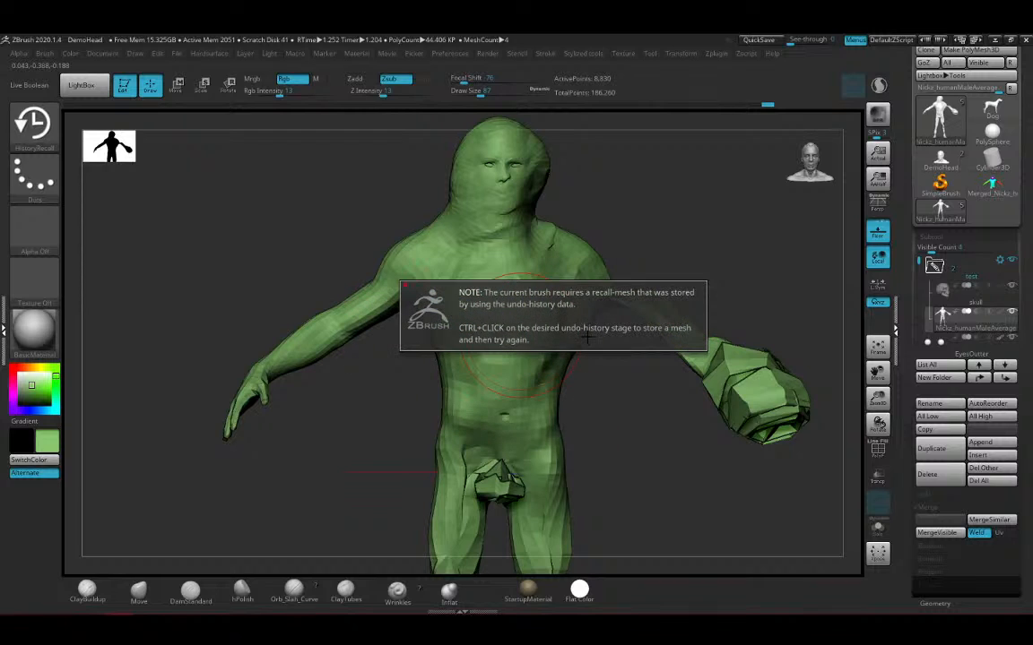
pyautogui.moveTo(477, 314)
pyautogui.keyDown('ctrl'); pyautogui.mouseDown()
pyautogui.moveTo(498, 319)
pyautogui.moveTo(488, 333)
pyautogui.moveTo(520, 333)
pyautogui.moveTo(517, 257)
pyautogui.moveTo(638, 315)
pyautogui.moveTo(708, 387)
pyautogui.mouseUp(); pyautogui.keyUp('ctrl')
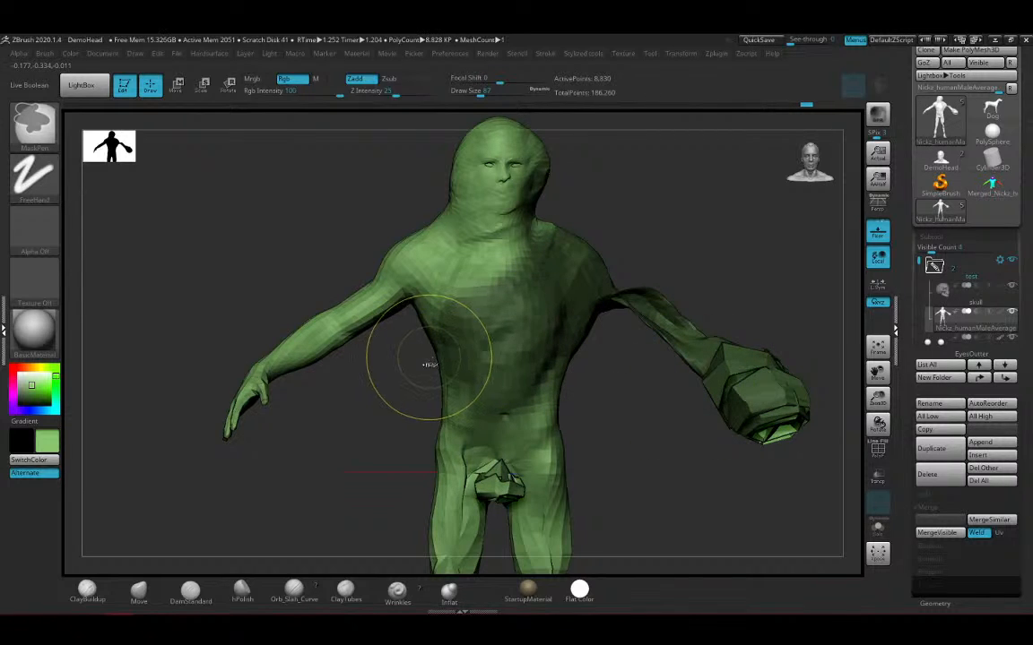
pyautogui.moveTo(430, 357)
pyautogui.keyDown('ctrl'); pyautogui.mouseDown()
pyautogui.moveTo(380, 280)
pyautogui.moveTo(309, 328)
pyautogui.mouseUp(); pyautogui.keyUp('ctrl')
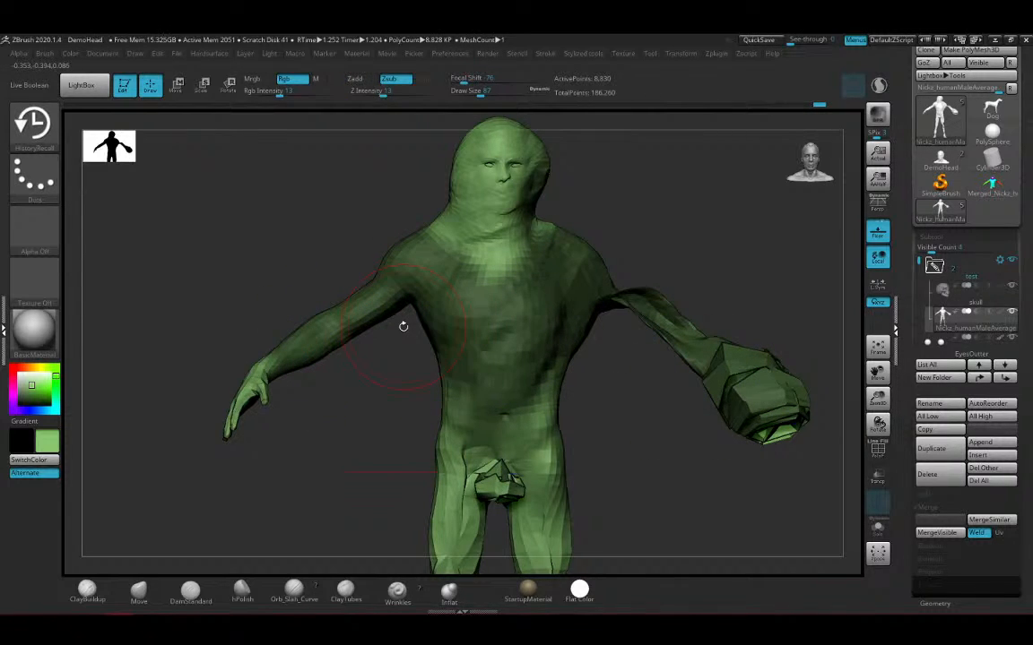
pyautogui.click(501, 250)
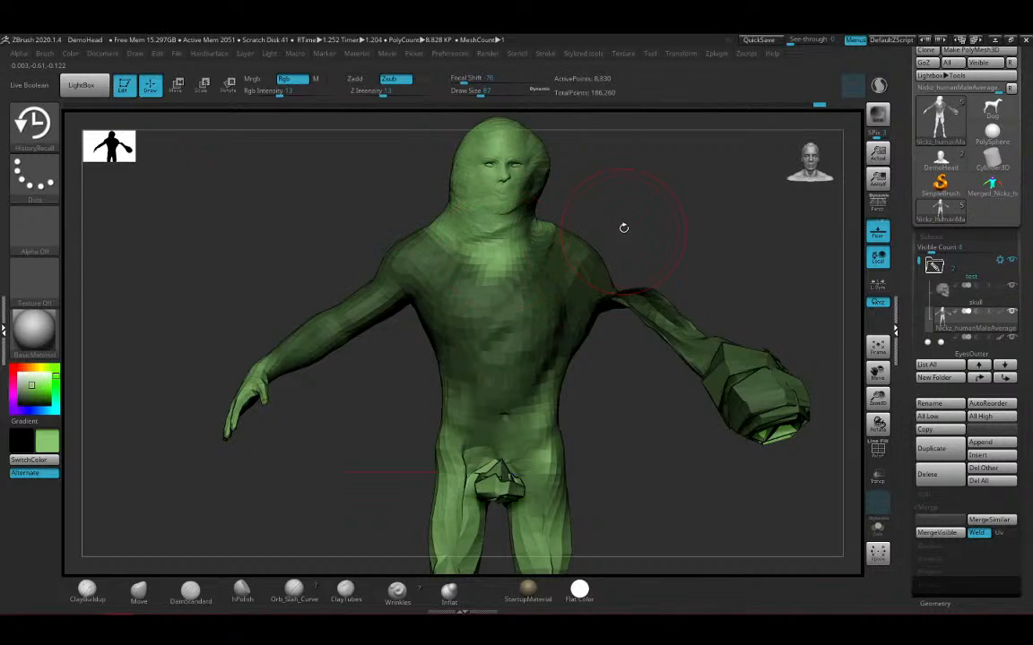
pyautogui.moveTo(622, 226); pyautogui.dragTo(650, 227)
pyautogui.keyDown('ctrl'); pyautogui.moveTo(484, 219); pyautogui.dragTo(456, 205); pyautogui.keyUp('ctrl')
pyautogui.click(502, 210)
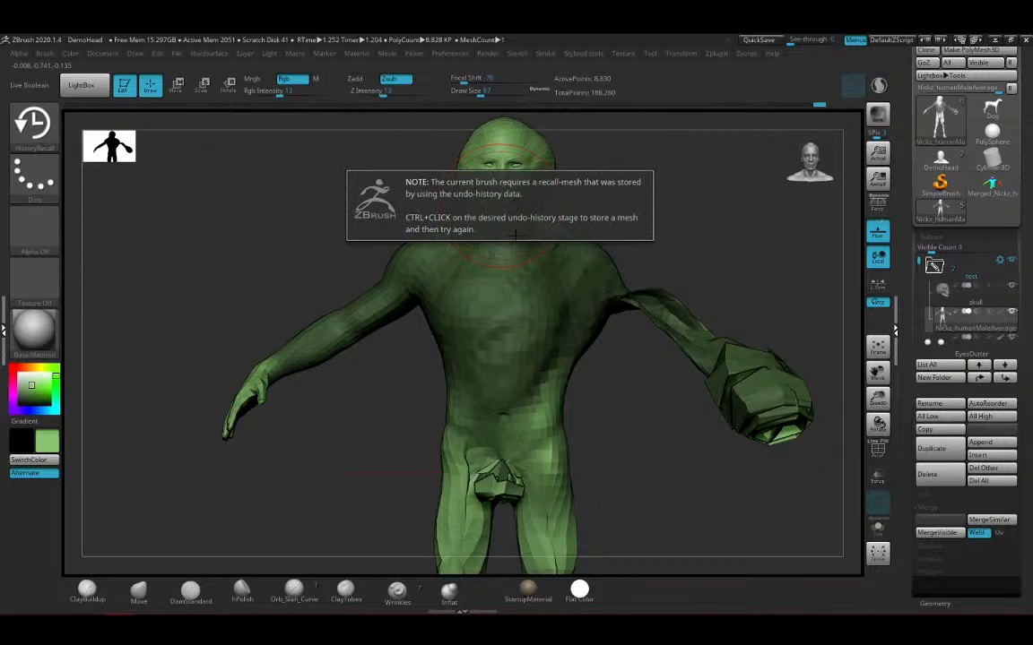
# Recheck the Undo History preferences, clear the figure's mask and try HistoryRecall on the abdomen
pyautogui.click(453, 54)
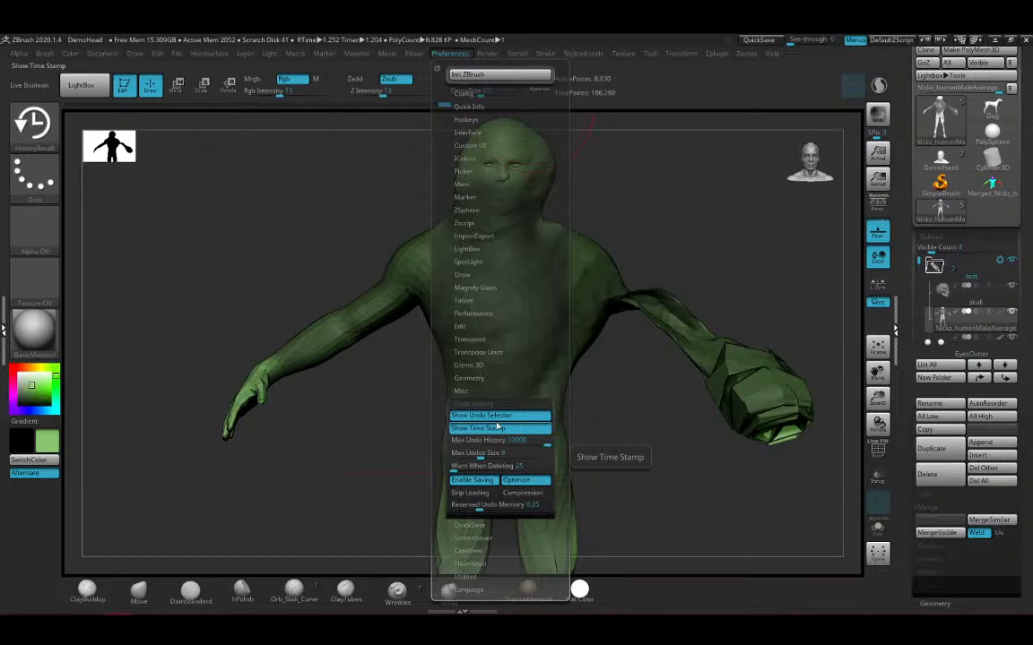
pyautogui.moveTo(647, 403); pyautogui.dragTo(570, 412)
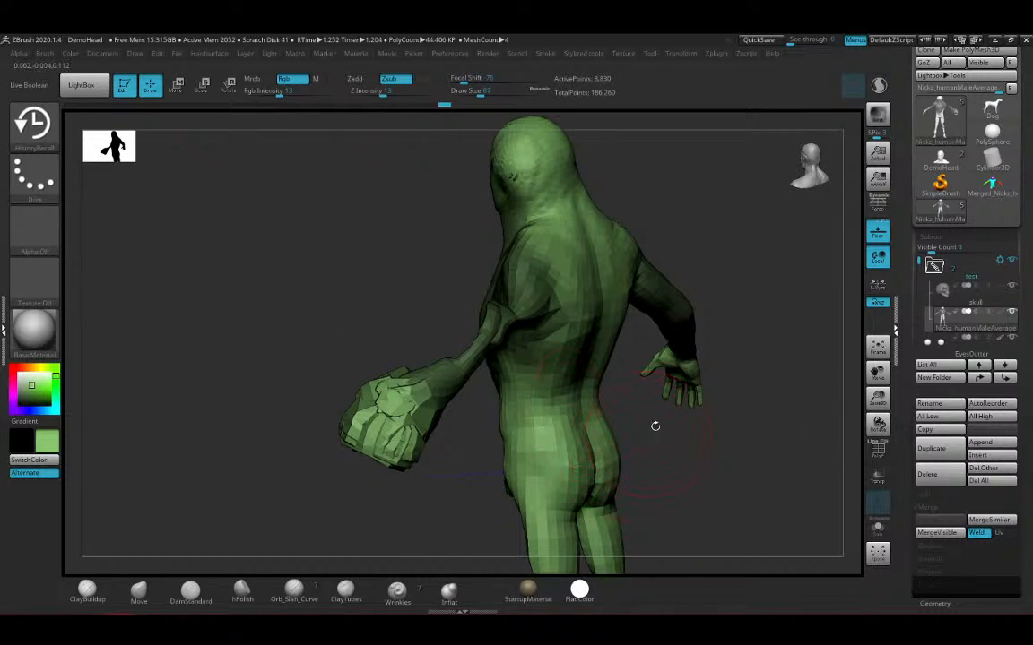
pyautogui.moveTo(655, 427)
pyautogui.mouseDown()
pyautogui.moveTo(707, 459)
pyautogui.moveTo(694, 485)
pyautogui.mouseUp()
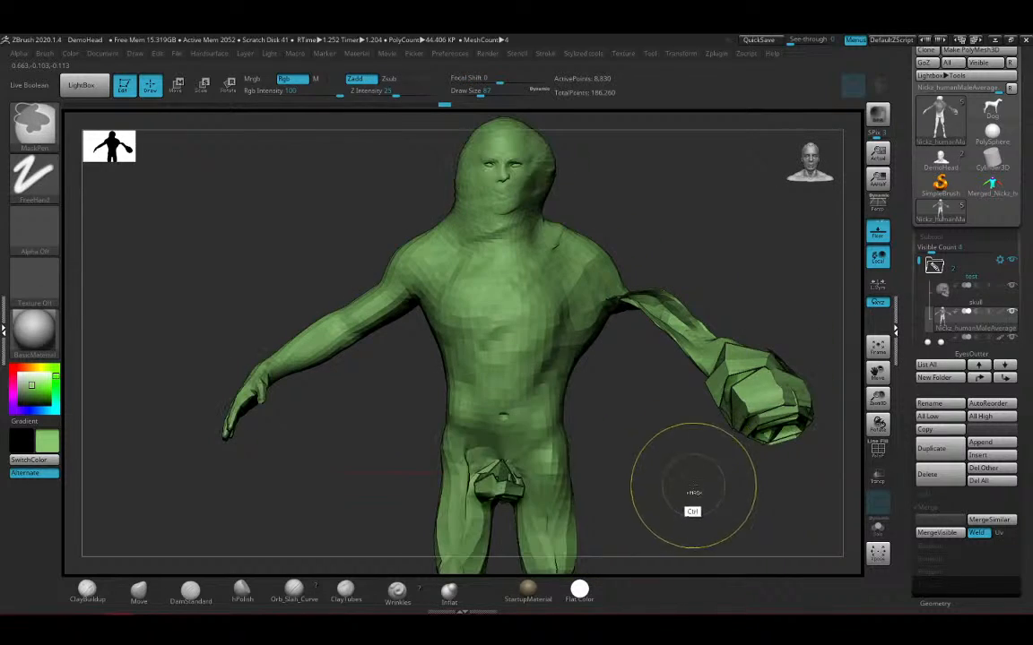
pyautogui.moveTo(536, 413)
pyautogui.mouseDown()
pyautogui.moveTo(548, 401)
pyautogui.moveTo(536, 370)
pyautogui.mouseUp()
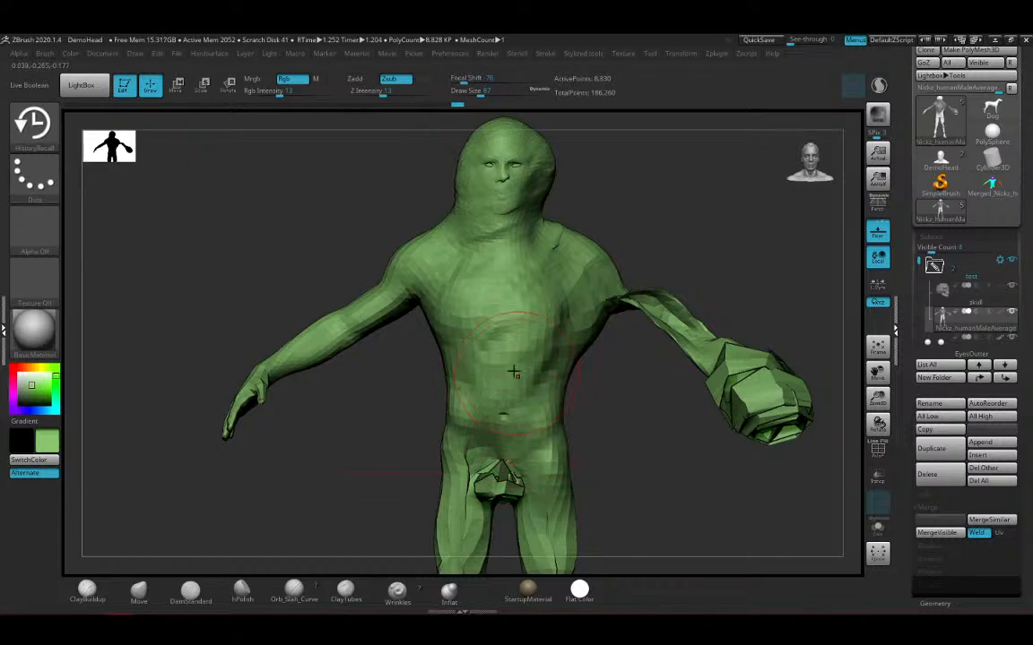
# Choose the Stitches brush and add vertical strokes over the chest and sides, plus more on the back
pyautogui.click(32, 121)
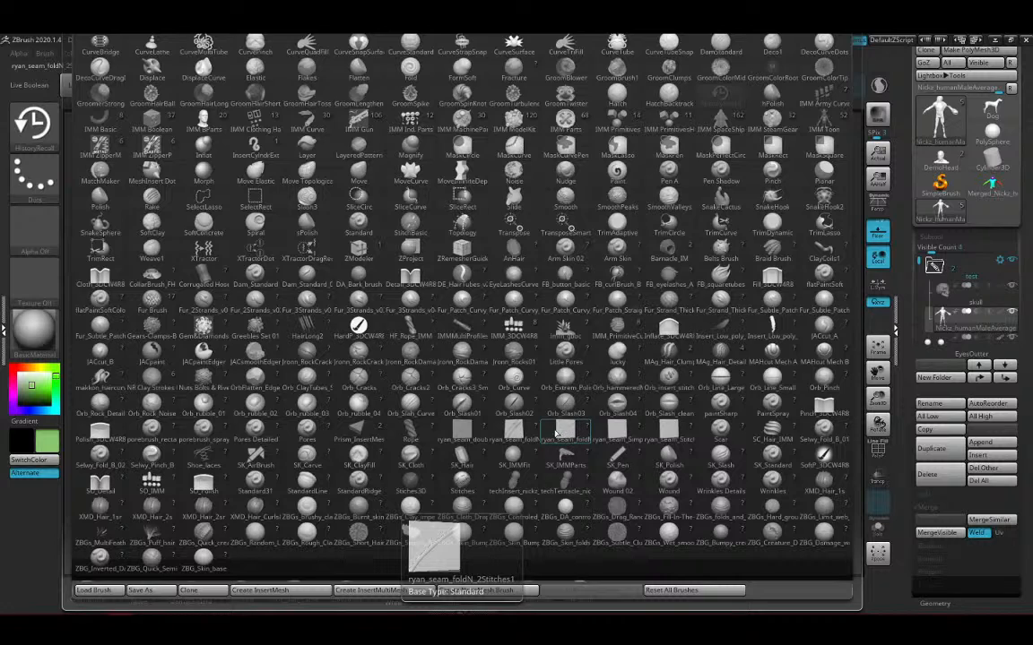
pyautogui.click(474, 484)
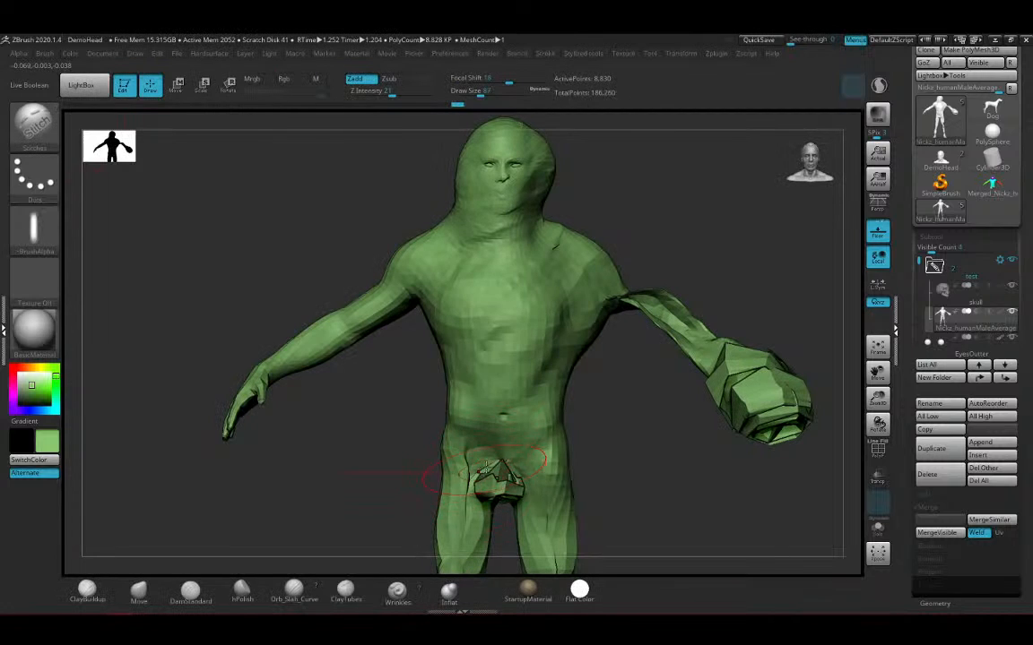
pyautogui.moveTo(491, 279); pyautogui.dragTo(474, 425)
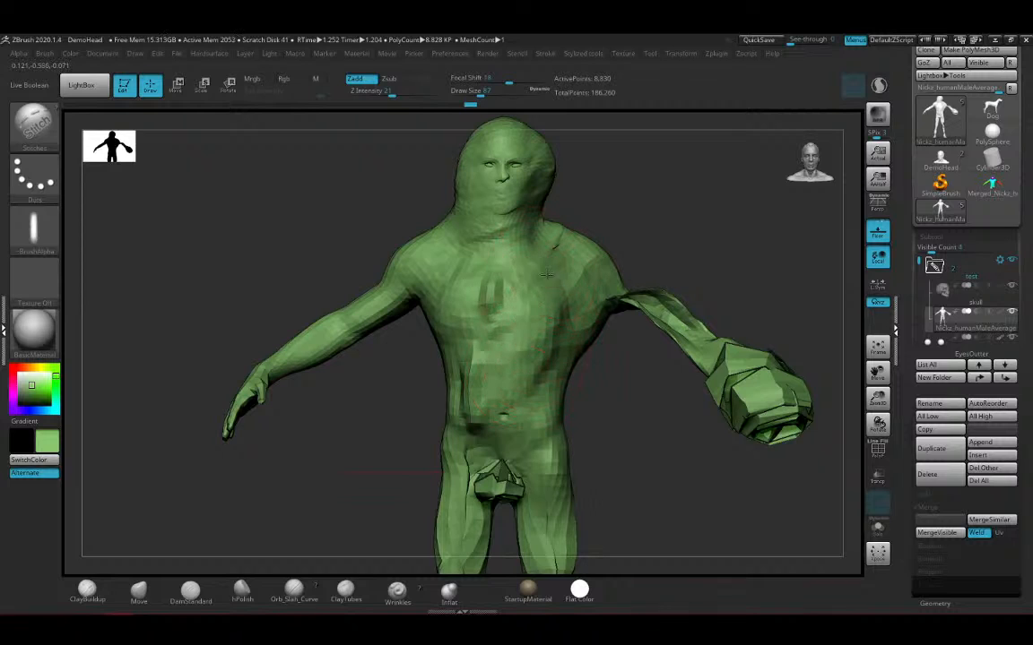
pyautogui.moveTo(548, 272); pyautogui.dragTo(543, 435)
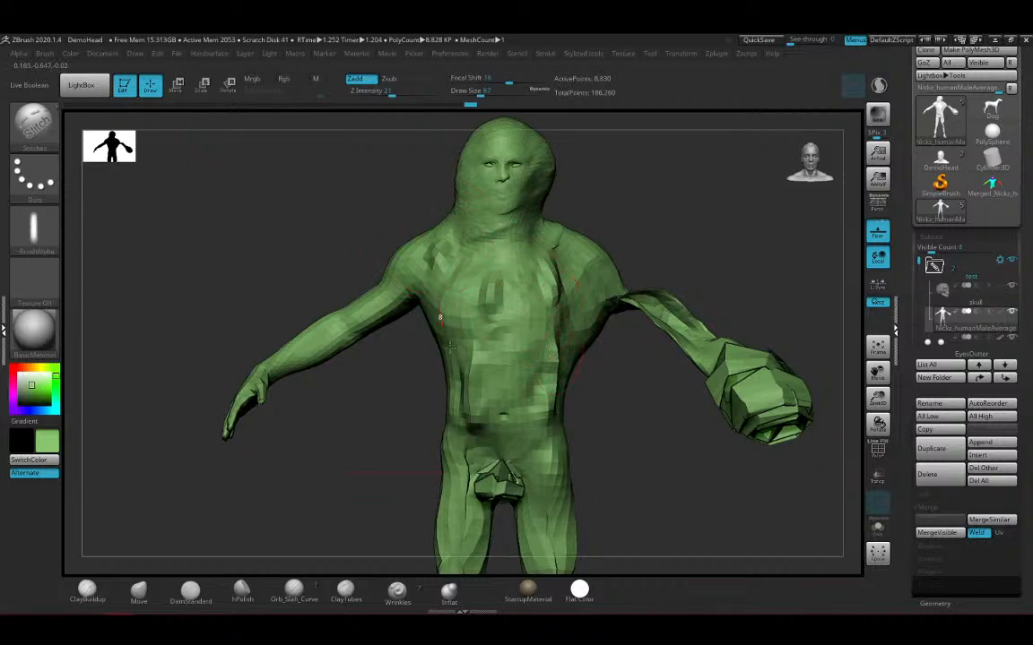
pyautogui.moveTo(616, 424); pyautogui.dragTo(578, 421)
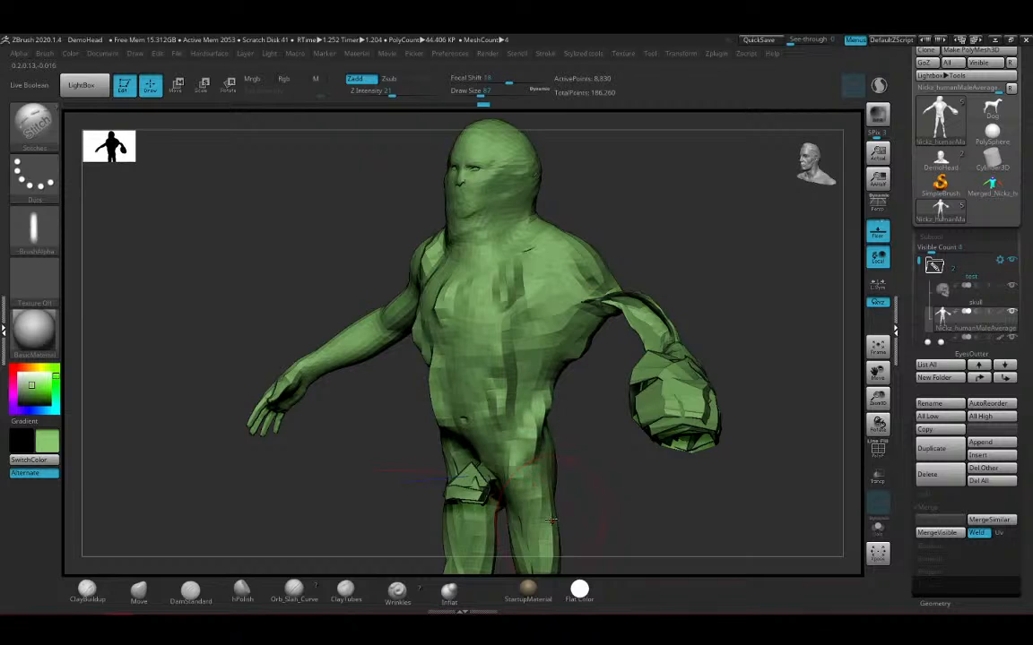
pyautogui.moveTo(574, 498); pyautogui.dragTo(619, 242)
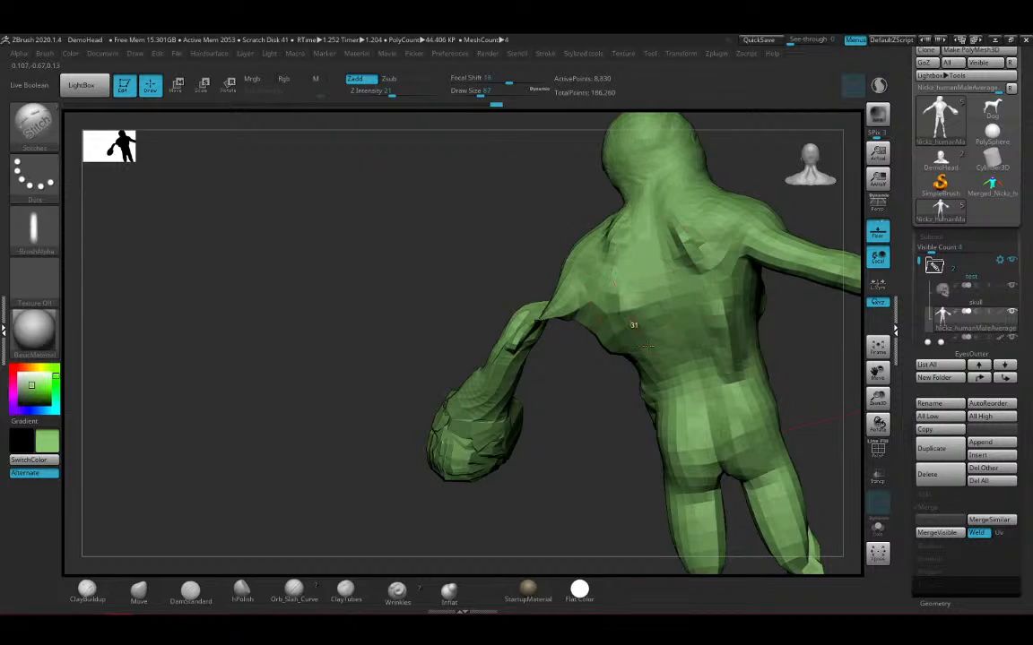
pyautogui.moveTo(628, 502); pyautogui.dragTo(386, 511)
pyautogui.moveTo(681, 416); pyautogui.dragTo(553, 339)
# Set the current colour to a golden yellow to recolour the figure, and bring the whole body into view
pyautogui.click(34, 384)
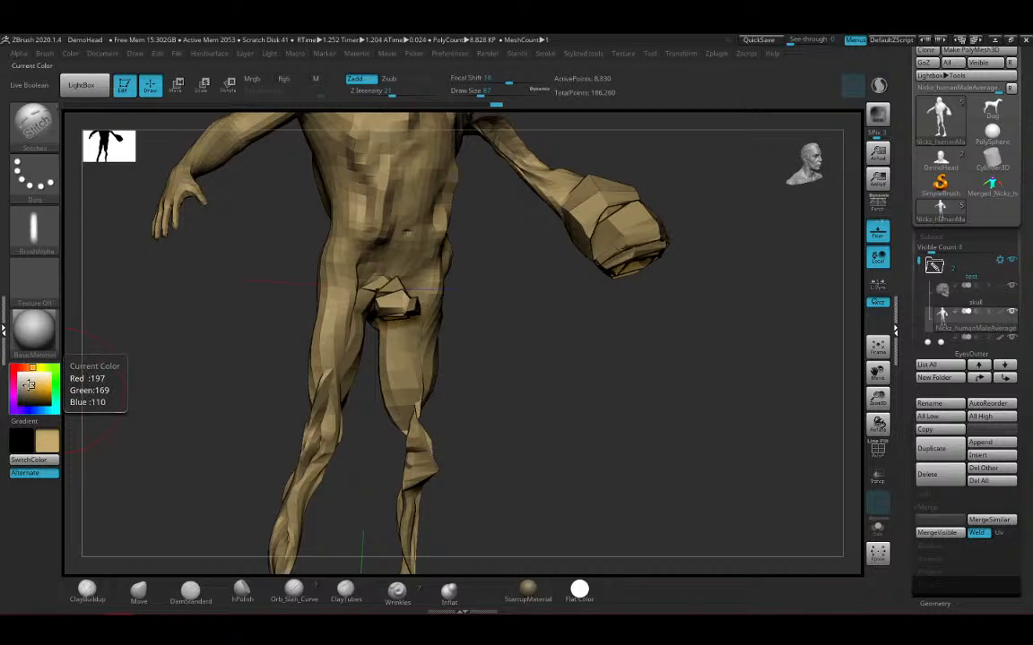
pyautogui.moveTo(34, 393); pyautogui.dragTo(64, 383)
pyautogui.keyDown('alt'); pyautogui.moveTo(793, 366); pyautogui.dragTo(733, 439); pyautogui.keyUp('alt')
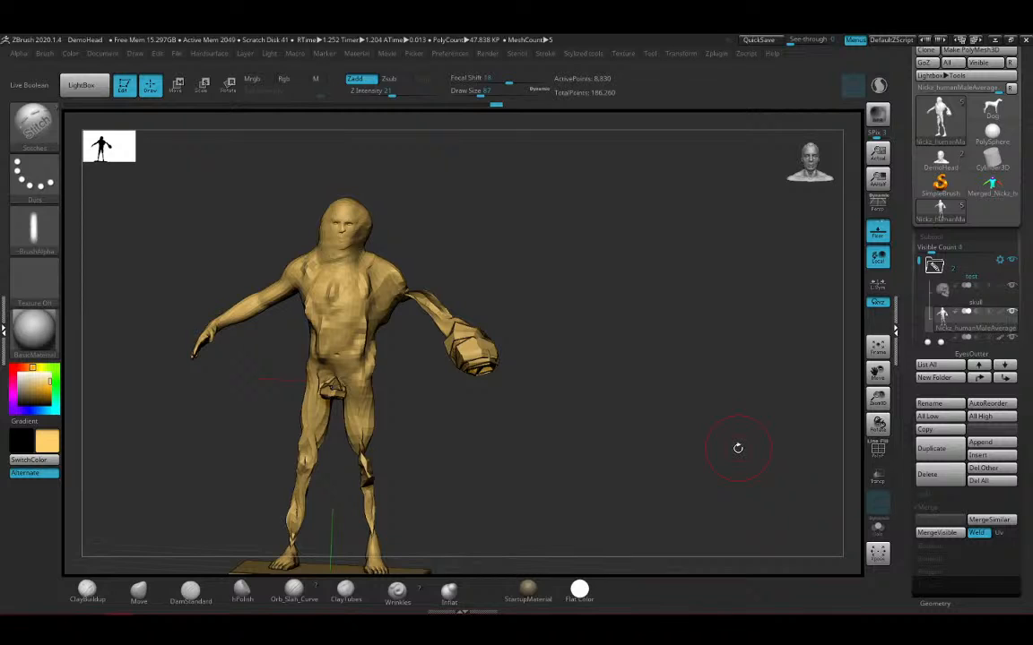
pyautogui.moveTo(721, 477)
pyautogui.mouseDown()
pyautogui.moveTo(738, 465)
pyautogui.moveTo(729, 470)
pyautogui.mouseUp()
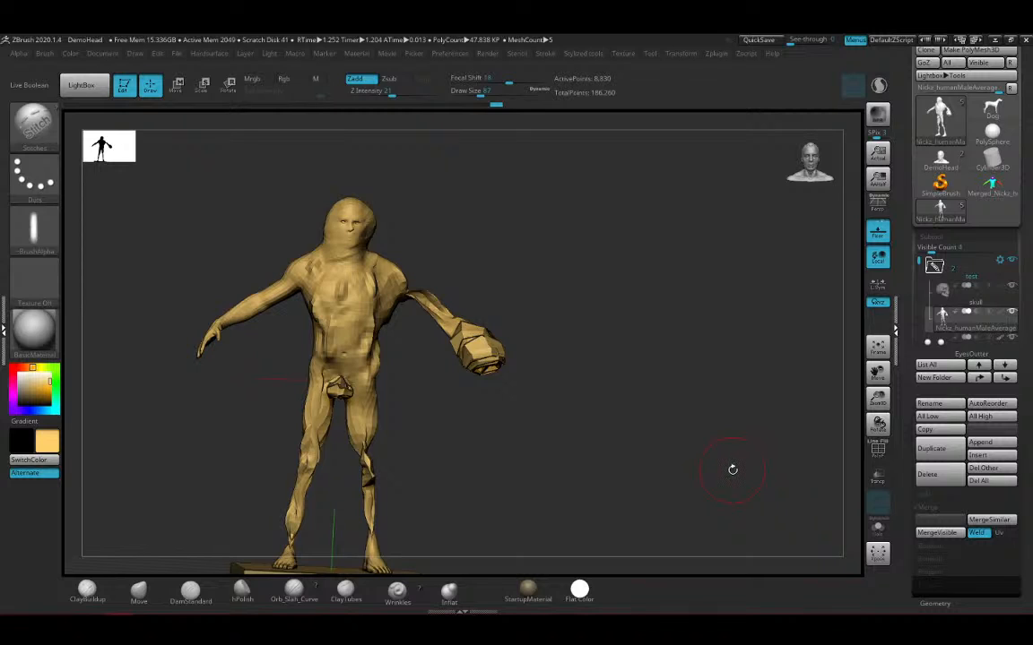
# Choose the HistoryRecall brush from the brush library and try it on the distorted torso
pyautogui.press('b')
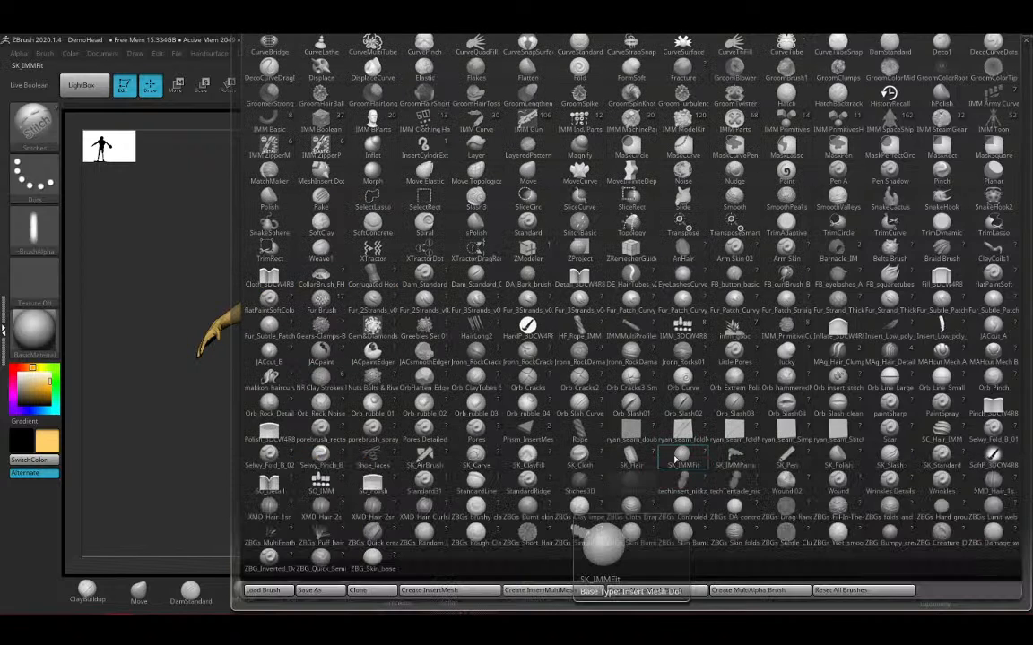
pyautogui.press('h')
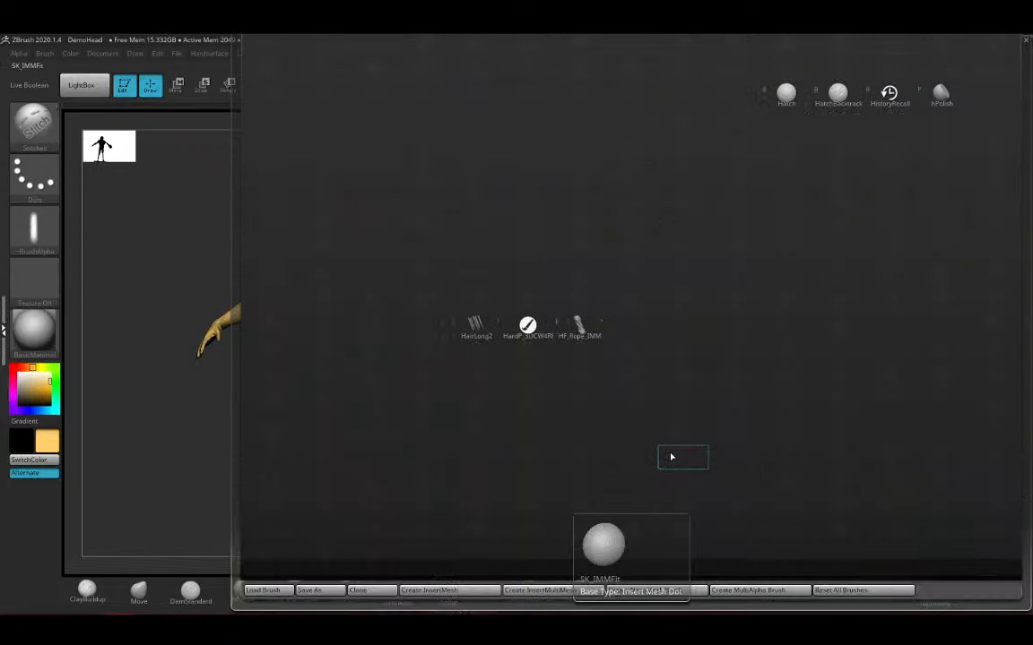
pyautogui.click(889, 92)
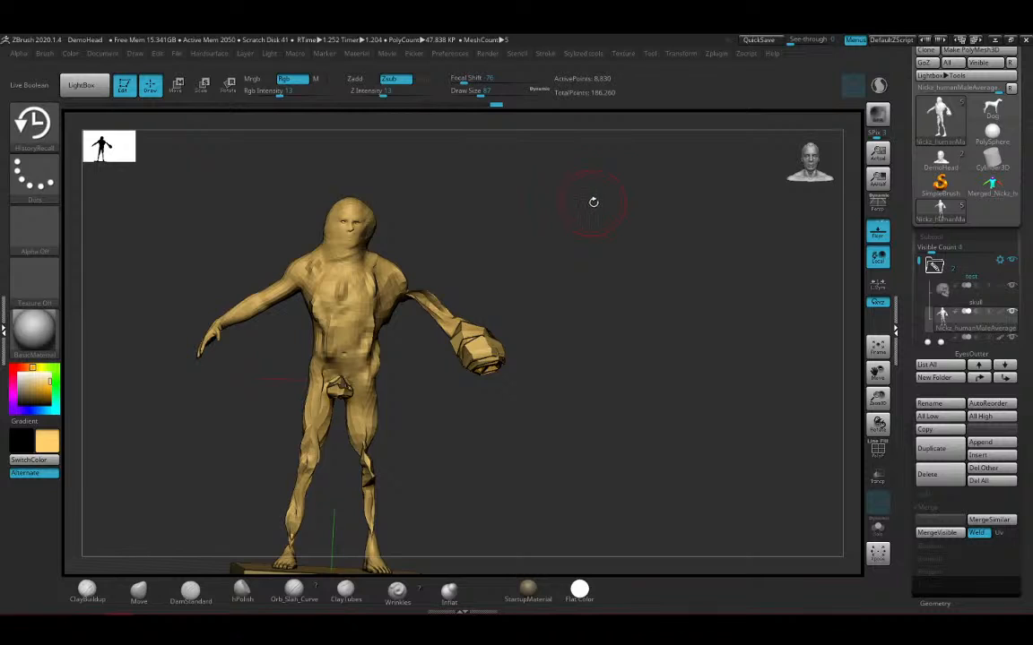
pyautogui.click(356, 330)
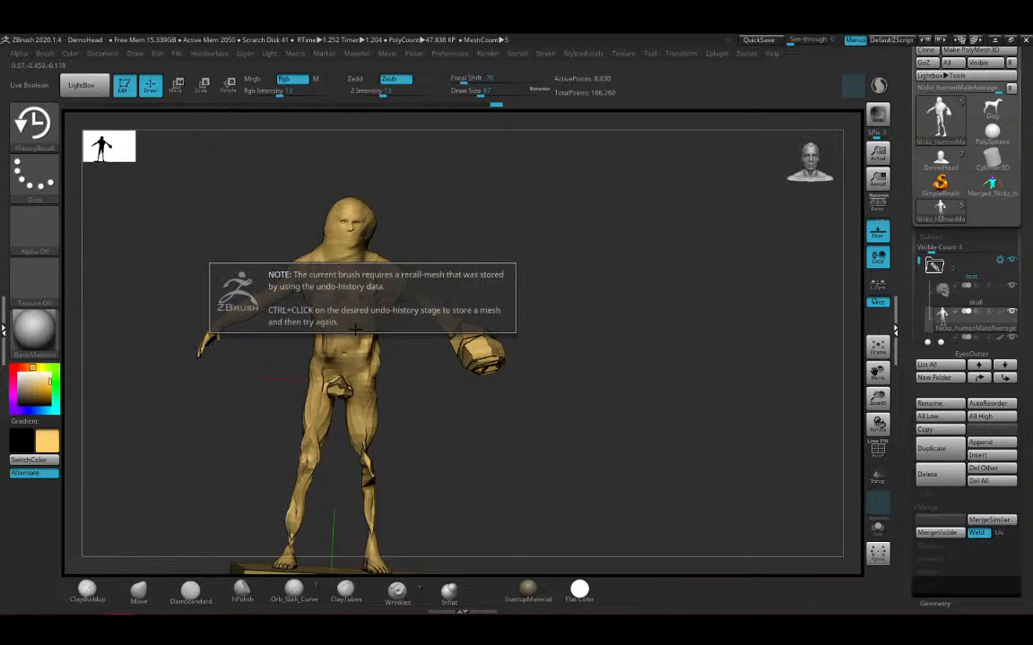
pyautogui.click(380, 302)
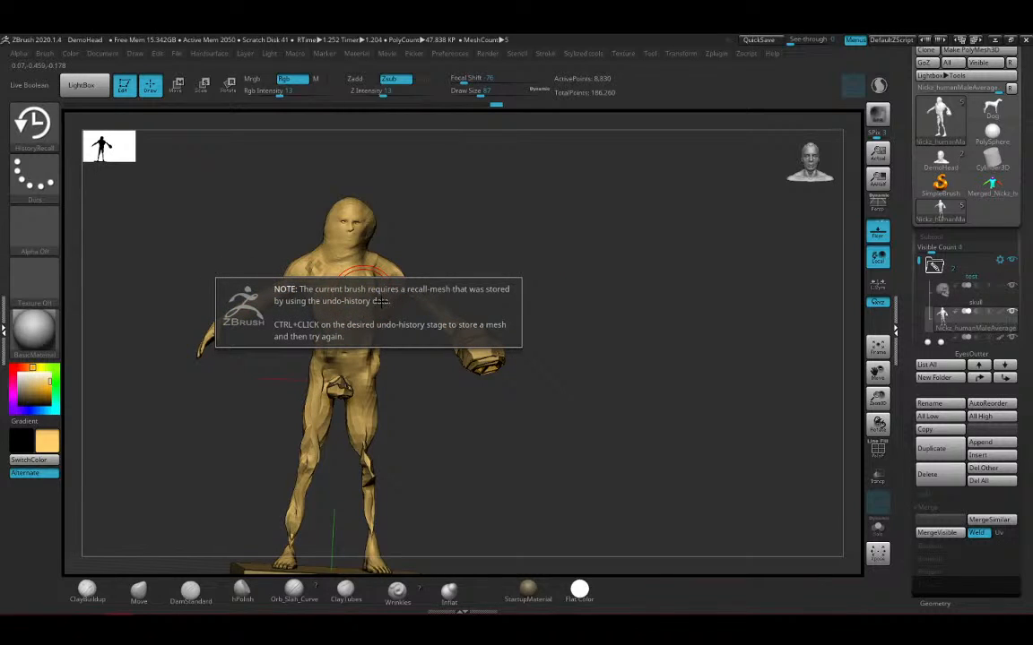
pyautogui.click(381, 305)
pyautogui.click(383, 343)
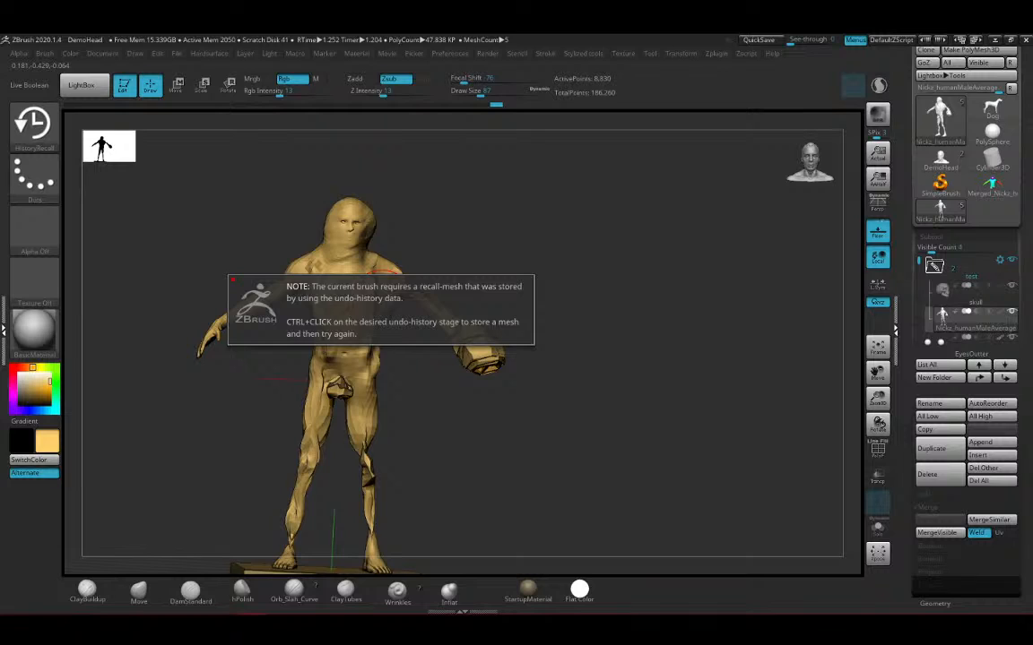
# Go to an earlier undo stage and return to the latest one, retrying HistoryRecall on the distorted shoulder
pyautogui.keyDown('shift'); pyautogui.moveTo(512, 271); pyautogui.dragTo(536, 171); pyautogui.keyUp('shift')
pyautogui.hotkey('ctrl', 'z')
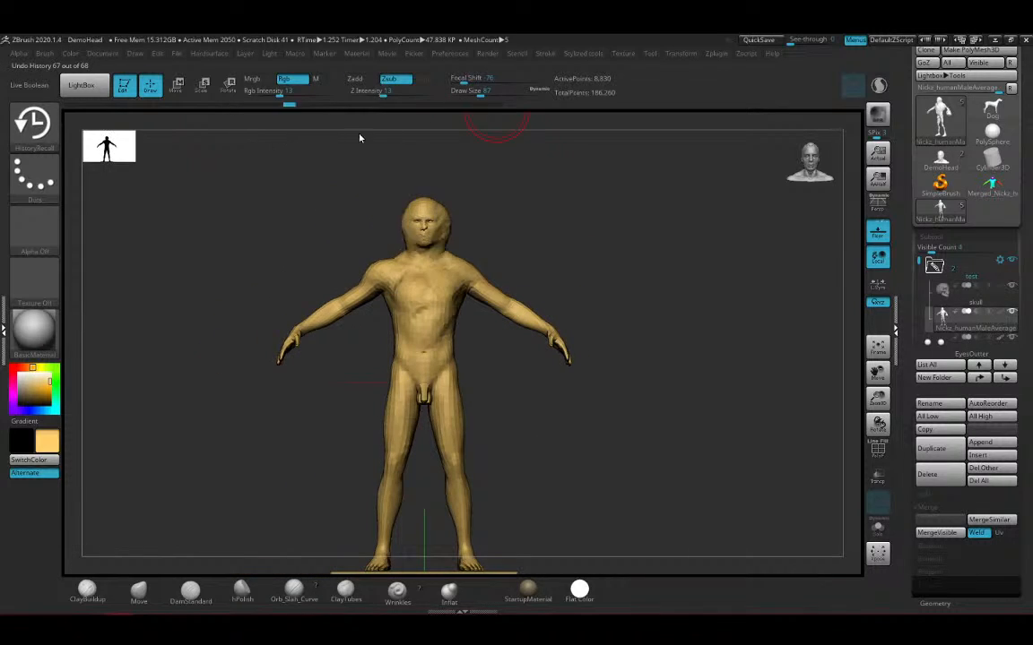
pyautogui.hotkey('ctrl', 'shift', 'z')
pyautogui.moveTo(495, 106)
pyautogui.mouseDown()
pyautogui.moveTo(92, 138)
pyautogui.moveTo(70, 108)
pyautogui.moveTo(542, 115)
pyautogui.moveTo(499, 106)
pyautogui.mouseUp()
pyautogui.click(461, 283)
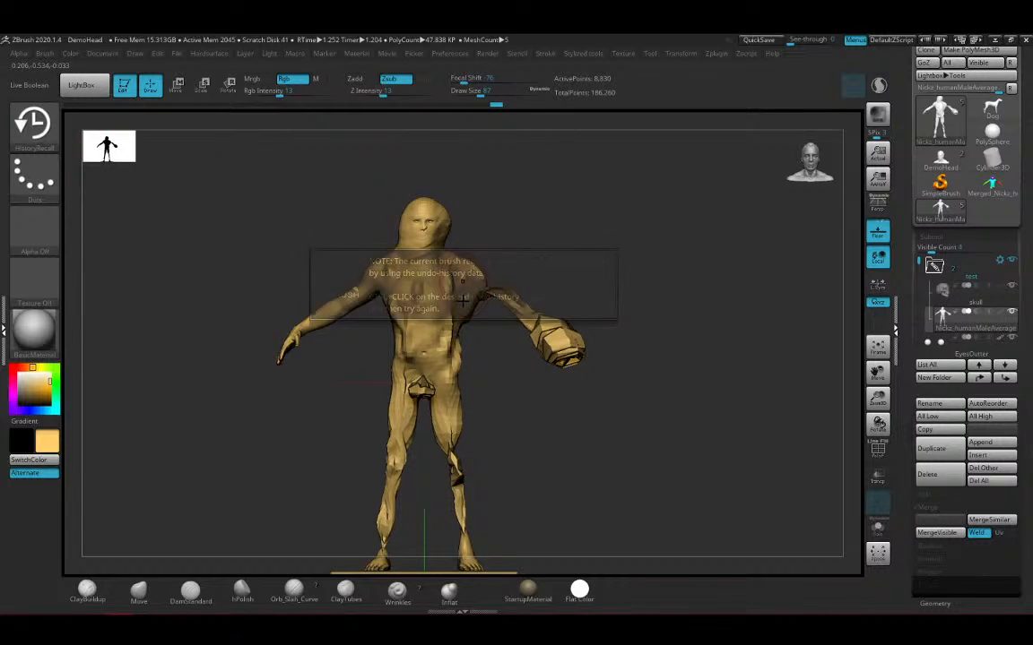
pyautogui.click(464, 271)
pyautogui.click(509, 284)
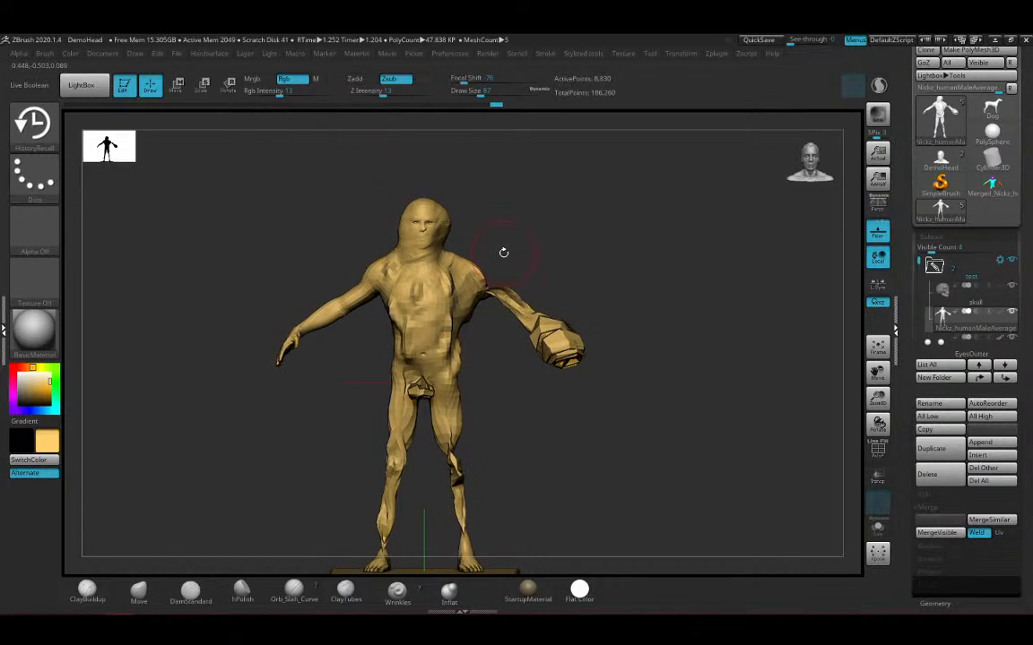
# Store a recall mesh from the undo history, check the undistorted starting figure, and return to the latest distorted stage
pyautogui.press('ctrl')
pyautogui.keyDown('ctrl'); pyautogui.moveTo(458, 118); pyautogui.dragTo(62, 165); pyautogui.keyUp('ctrl')
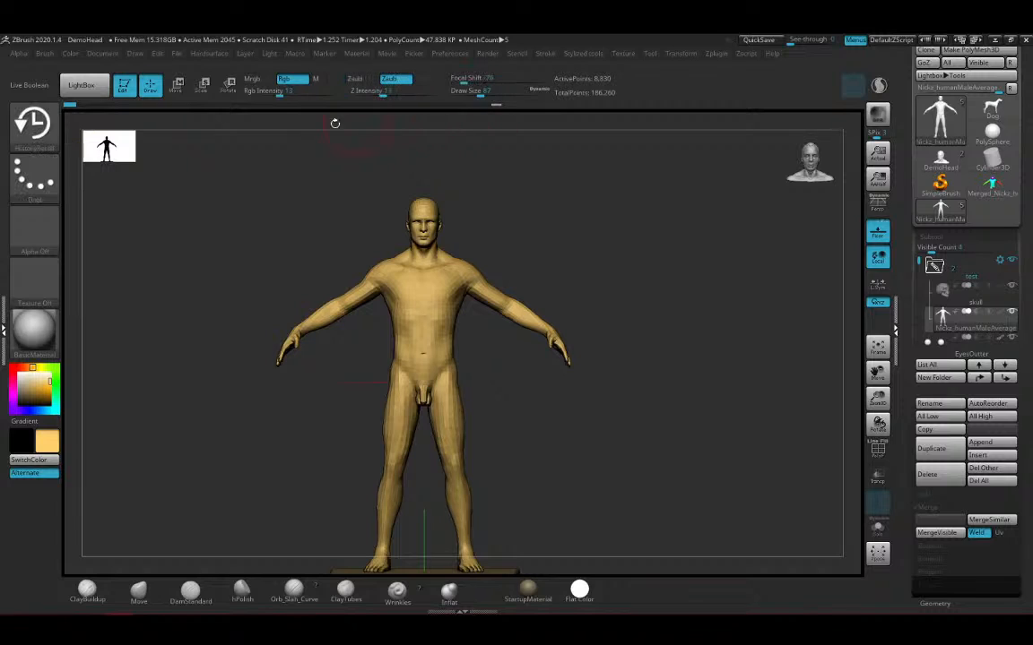
pyautogui.moveTo(69, 110); pyautogui.dragTo(496, 113)
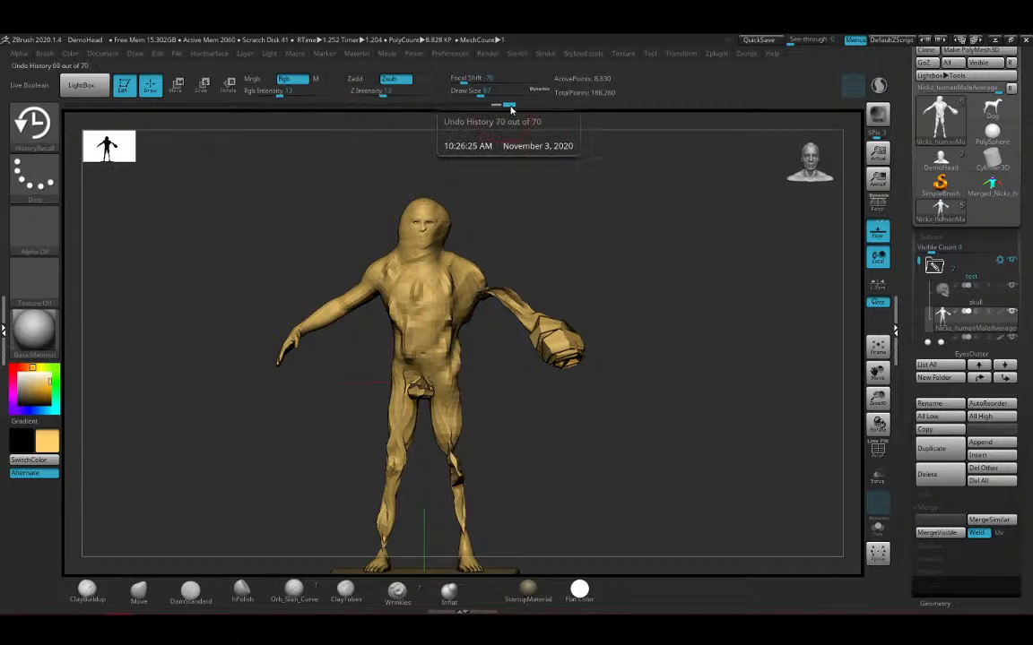
pyautogui.moveTo(497, 108)
pyautogui.mouseDown()
pyautogui.moveTo(202, 138)
pyautogui.moveTo(124, 109)
pyautogui.moveTo(509, 108)
pyautogui.mouseUp()
# Restore the chest, face, head and neck to the stored shape with HistoryRecall, working from several angles
pyautogui.moveTo(462, 268)
pyautogui.mouseDown()
pyautogui.moveTo(439, 303)
pyautogui.moveTo(413, 280)
pyautogui.moveTo(415, 235)
pyautogui.moveTo(380, 272)
pyautogui.mouseUp()
pyautogui.keyDown('alt'); pyautogui.moveTo(500, 286); pyautogui.dragTo(496, 304, button='right'); pyautogui.keyUp('alt')
pyautogui.keyDown('ctrl'); pyautogui.moveTo(593, 282); pyautogui.dragTo(560, 334, button='right'); pyautogui.keyUp('ctrl')
pyautogui.moveTo(538, 224); pyautogui.dragTo(558, 221, button='right')
pyautogui.moveTo(344, 187)
pyautogui.mouseDown()
pyautogui.moveTo(321, 194)
pyautogui.moveTo(303, 183)
pyautogui.mouseUp()
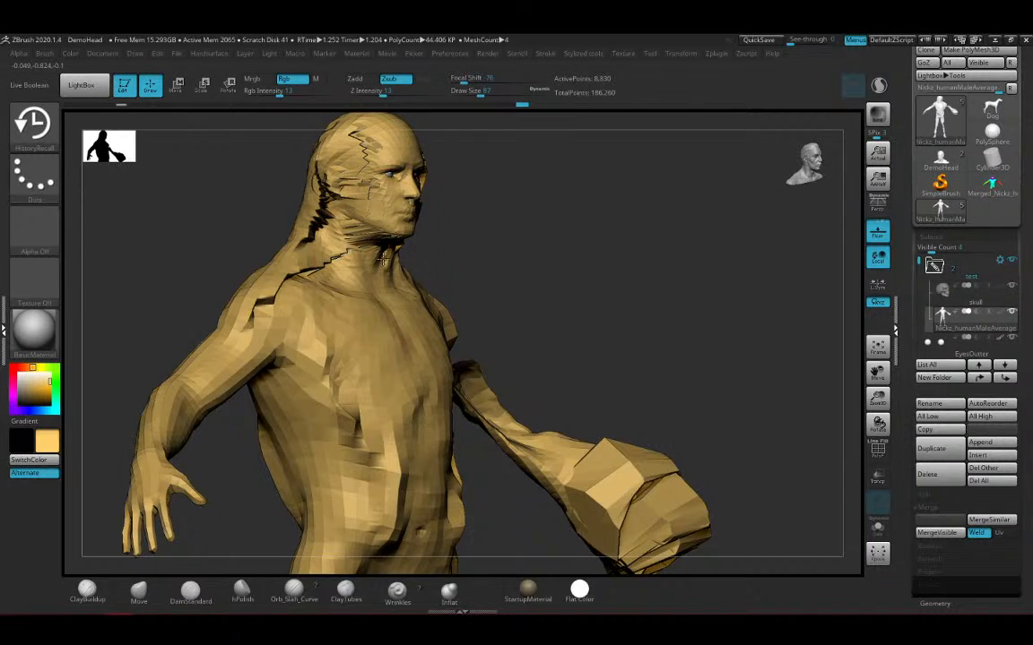
pyautogui.moveTo(459, 184); pyautogui.dragTo(413, 190, button='right')
pyautogui.moveTo(435, 213)
pyautogui.mouseDown()
pyautogui.moveTo(456, 250)
pyautogui.moveTo(468, 244)
pyautogui.mouseUp()
pyautogui.moveTo(523, 219); pyautogui.dragTo(484, 205, button='right')
pyautogui.moveTo(448, 260)
pyautogui.mouseDown()
pyautogui.moveTo(482, 310)
pyautogui.moveTo(502, 384)
pyautogui.moveTo(491, 375)
pyautogui.mouseUp()
# Set the HistoryRecall draw size to 145 and restore the figure's torso, shoulders and hips from several angles
pyautogui.moveTo(668, 408)
pyautogui.mouseDown(button='right')
pyautogui.moveTo(683, 365)
pyautogui.moveTo(624, 279)
pyautogui.mouseUp(button='right')
pyautogui.moveTo(662, 392); pyautogui.dragTo(764, 416)
pyautogui.keyDown('ctrl'); pyautogui.moveTo(764, 416); pyautogui.dragTo(712, 363, button='right'); pyautogui.keyUp('ctrl')
pyautogui.press('space')
pyautogui.moveTo(717, 392)
pyautogui.mouseDown()
pyautogui.moveTo(734, 394)
pyautogui.moveTo(708, 378)
pyautogui.moveTo(533, 439)
pyautogui.moveTo(435, 448)
pyautogui.moveTo(451, 493)
pyautogui.moveTo(435, 422)
pyautogui.moveTo(392, 338)
pyautogui.moveTo(395, 225)
pyautogui.moveTo(485, 184)
pyautogui.mouseUp()
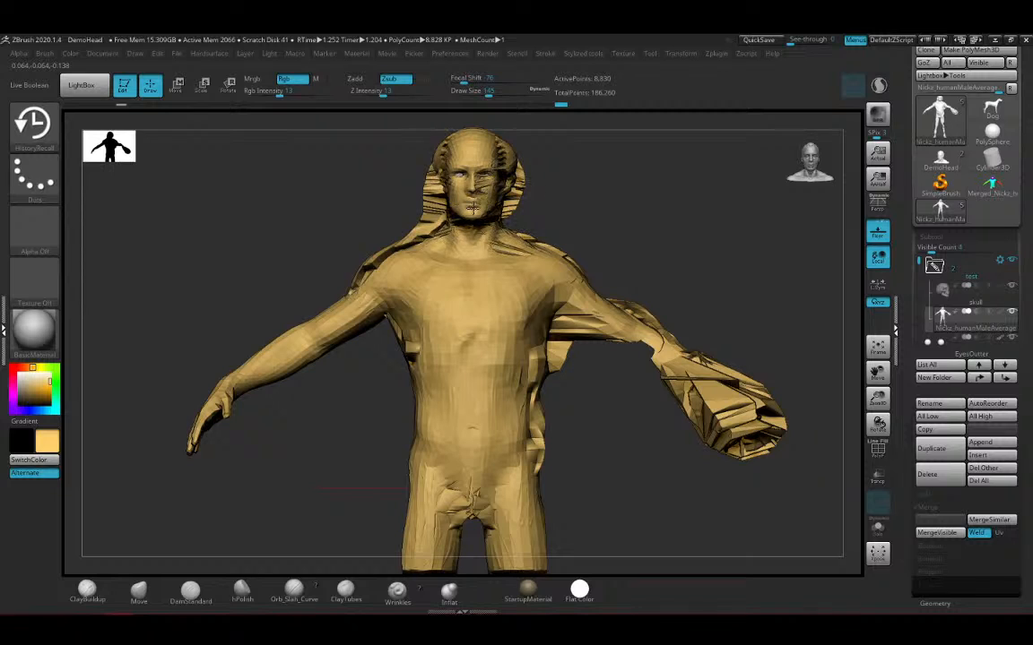
pyautogui.moveTo(484, 184); pyautogui.dragTo(618, 202, button='right')
pyautogui.moveTo(430, 260)
pyautogui.mouseDown()
pyautogui.moveTo(514, 193)
pyautogui.moveTo(426, 386)
pyautogui.moveTo(350, 269)
pyautogui.moveTo(435, 448)
pyautogui.mouseUp()
pyautogui.moveTo(435, 448); pyautogui.dragTo(531, 298, button='right')
pyautogui.moveTo(531, 297)
pyautogui.mouseDown()
pyautogui.moveTo(403, 261)
pyautogui.moveTo(283, 363)
pyautogui.mouseUp()
pyautogui.moveTo(282, 363); pyautogui.dragTo(532, 234, button='right')
# Go to another undo stage, apply HistoryRecall to the masked torso and face, and clear the mask
pyautogui.moveTo(124, 106)
pyautogui.mouseDown()
pyautogui.moveTo(80, 118)
pyautogui.moveTo(197, 116)
pyautogui.moveTo(340, 139)
pyautogui.moveTo(355, 126)
pyautogui.moveTo(117, 134)
pyautogui.moveTo(78, 152)
pyautogui.moveTo(75, 100)
pyautogui.moveTo(609, 138)
pyautogui.moveTo(577, 120)
pyautogui.moveTo(478, 118)
pyautogui.moveTo(452, 142)
pyautogui.mouseUp()
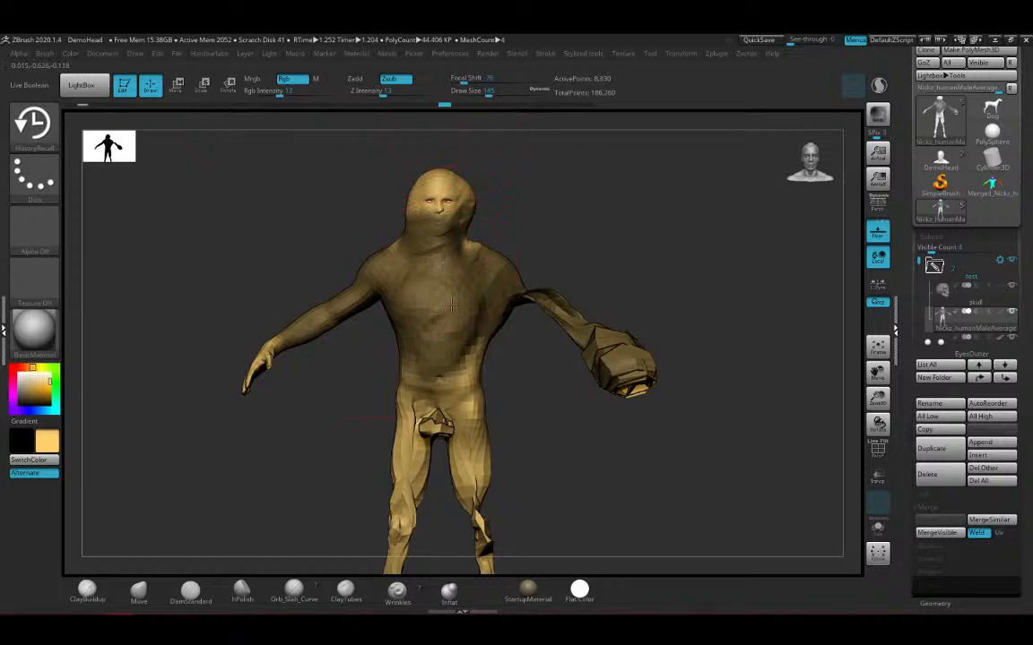
pyautogui.moveTo(481, 352); pyautogui.dragTo(467, 192)
pyautogui.keyDown('ctrl'); pyautogui.click(536, 224); pyautogui.keyUp('ctrl')
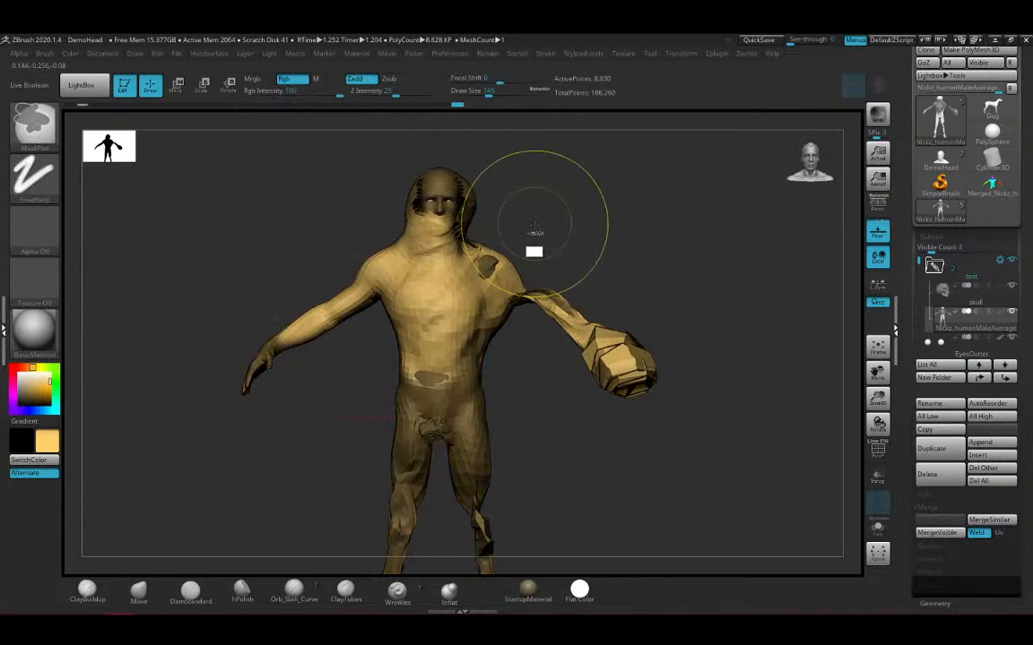
pyautogui.keyDown('ctrl'); pyautogui.moveTo(553, 201); pyautogui.dragTo(553, 247); pyautogui.keyUp('ctrl')
# Try to restore the unmasked head, arms, torso and legs with broad HistoryRecall strokes
pyautogui.moveTo(438, 440)
pyautogui.mouseDown()
pyautogui.moveTo(439, 395)
pyautogui.moveTo(393, 242)
pyautogui.moveTo(358, 235)
pyautogui.moveTo(360, 253)
pyautogui.mouseUp()
pyautogui.moveTo(309, 215); pyautogui.dragTo(543, 224)
pyautogui.moveTo(428, 204)
pyautogui.mouseDown()
pyautogui.moveTo(455, 250)
pyautogui.moveTo(412, 305)
pyautogui.mouseUp()
pyautogui.moveTo(619, 183); pyautogui.dragTo(447, 171)
pyautogui.moveTo(529, 349)
pyautogui.mouseDown()
pyautogui.moveTo(587, 322)
pyautogui.moveTo(643, 343)
pyautogui.moveTo(633, 335)
pyautogui.moveTo(493, 514)
pyautogui.moveTo(474, 516)
pyautogui.mouseUp()
pyautogui.keyDown('alt'); pyautogui.moveTo(506, 401); pyautogui.dragTo(522, 282, button='right'); pyautogui.keyUp('alt')
pyautogui.moveTo(557, 475)
pyautogui.mouseDown()
pyautogui.moveTo(563, 509)
pyautogui.moveTo(471, 437)
pyautogui.mouseUp()
pyautogui.moveTo(647, 375); pyautogui.dragTo(372, 429)
pyautogui.keyDown('alt'); pyautogui.moveTo(507, 314); pyautogui.dragTo(449, 471, button='right'); pyautogui.keyUp('alt')
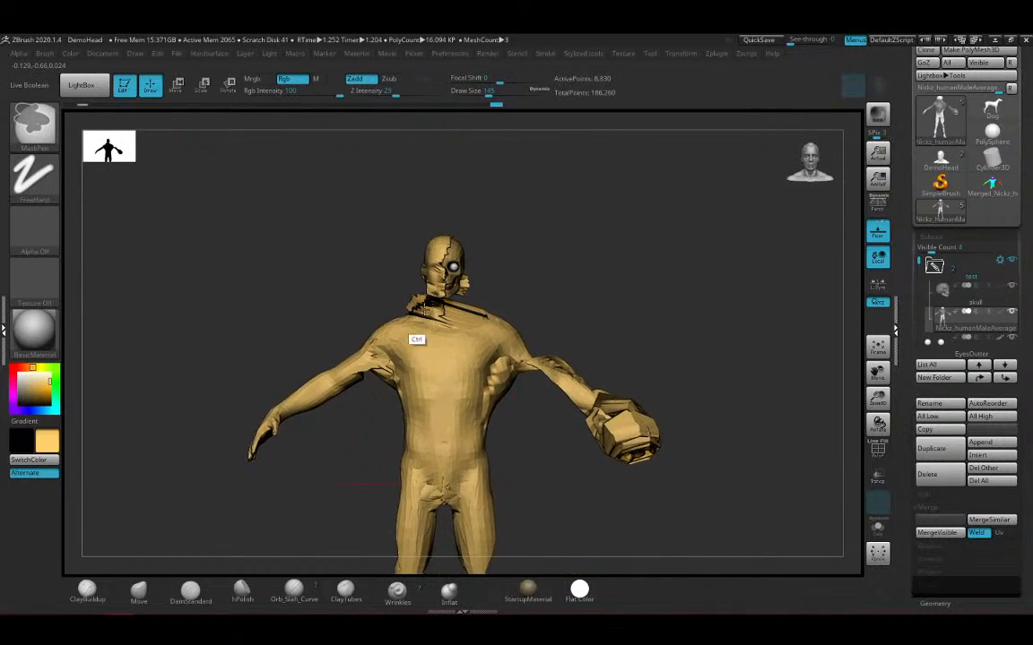
# Examine the torn head around the skull and undo the last HistoryRecall strokes
pyautogui.keyDown('ctrl'); pyautogui.moveTo(433, 307); pyautogui.dragTo(475, 345, button='right'); pyautogui.keyUp('ctrl')
pyautogui.keyDown('ctrl'); pyautogui.moveTo(516, 314); pyautogui.dragTo(617, 307, button='right'); pyautogui.keyUp('ctrl')
pyautogui.moveTo(618, 307)
pyautogui.mouseDown()
pyautogui.moveTo(566, 295)
pyautogui.moveTo(620, 303)
pyautogui.mouseUp()
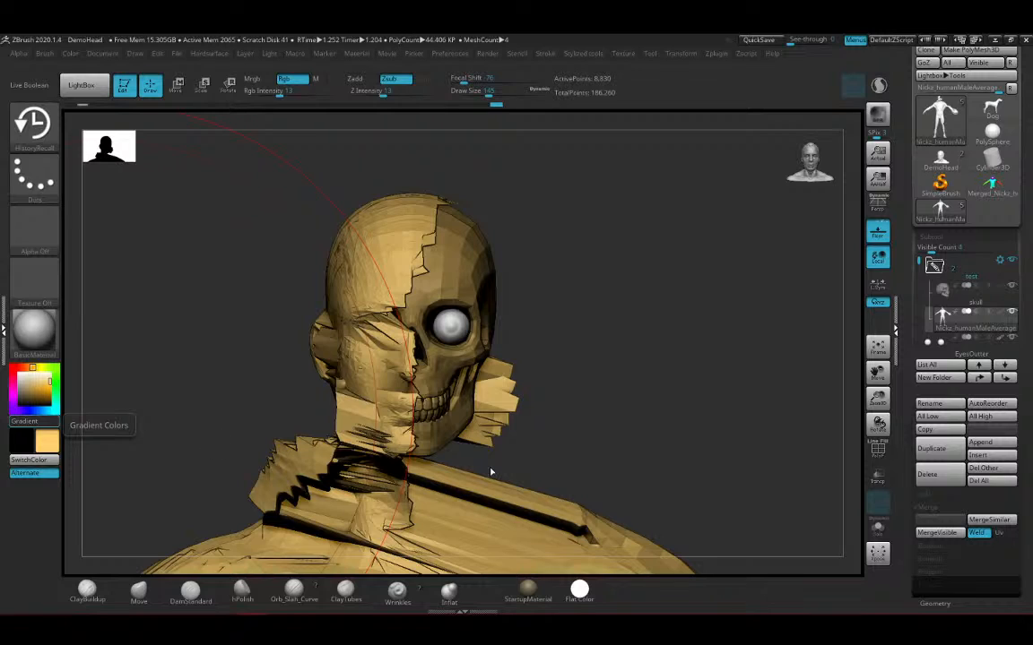
pyautogui.moveTo(626, 312); pyautogui.dragTo(728, 325)
pyautogui.hotkey('ctrl', 'z')
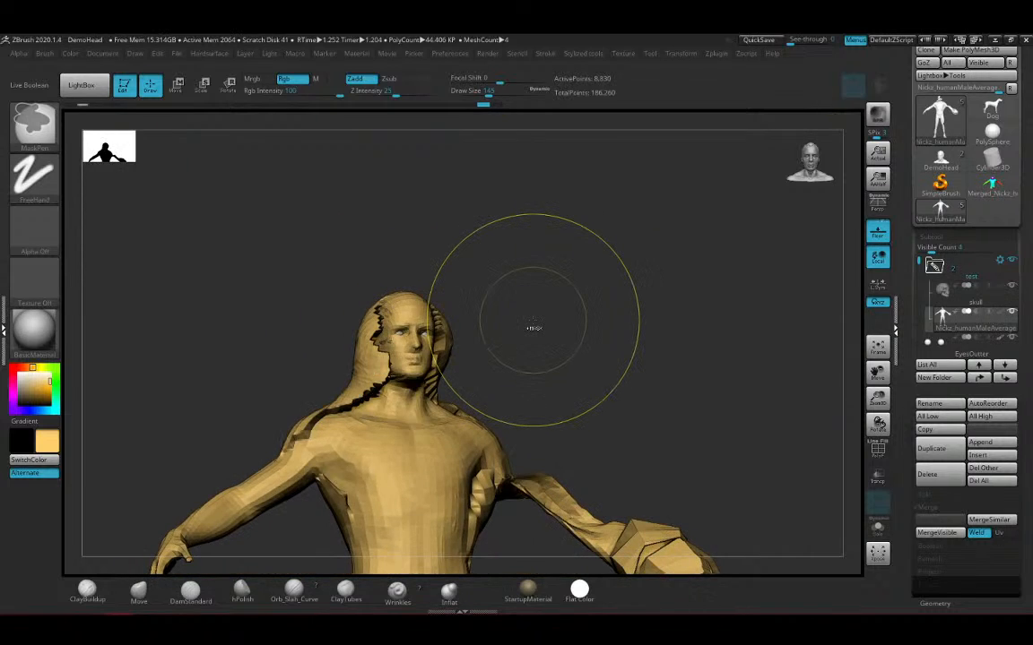
pyautogui.hotkey('ctrl', 'z')
pyautogui.moveTo(535, 321); pyautogui.dragTo(649, 252)
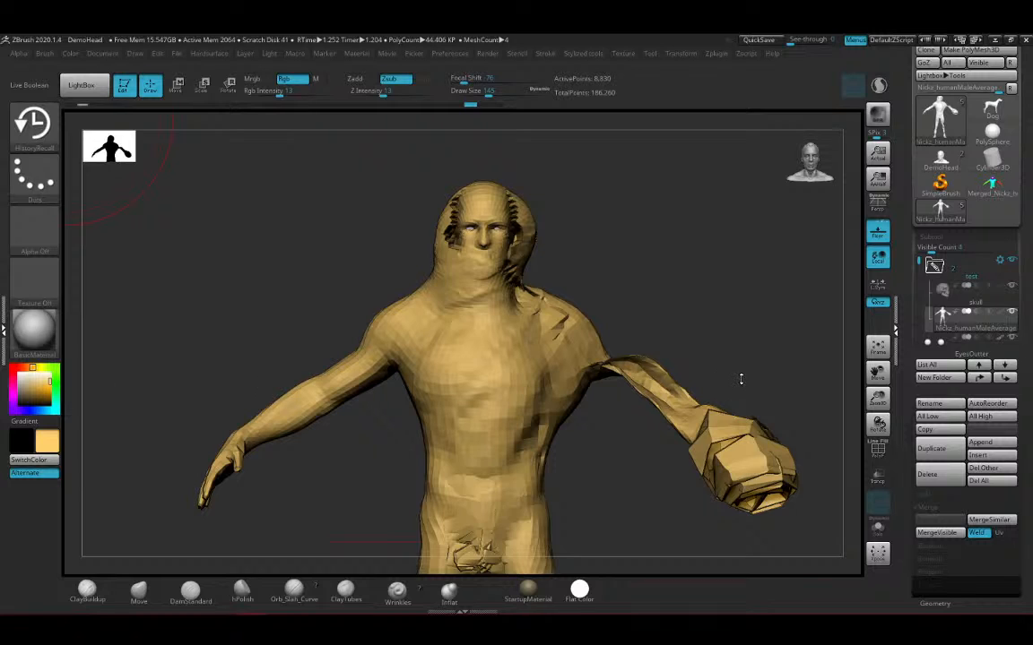
# Switch to the Dog tool and delete its Dog1 subtool
pyautogui.moveTo(741, 379); pyautogui.dragTo(789, 287)
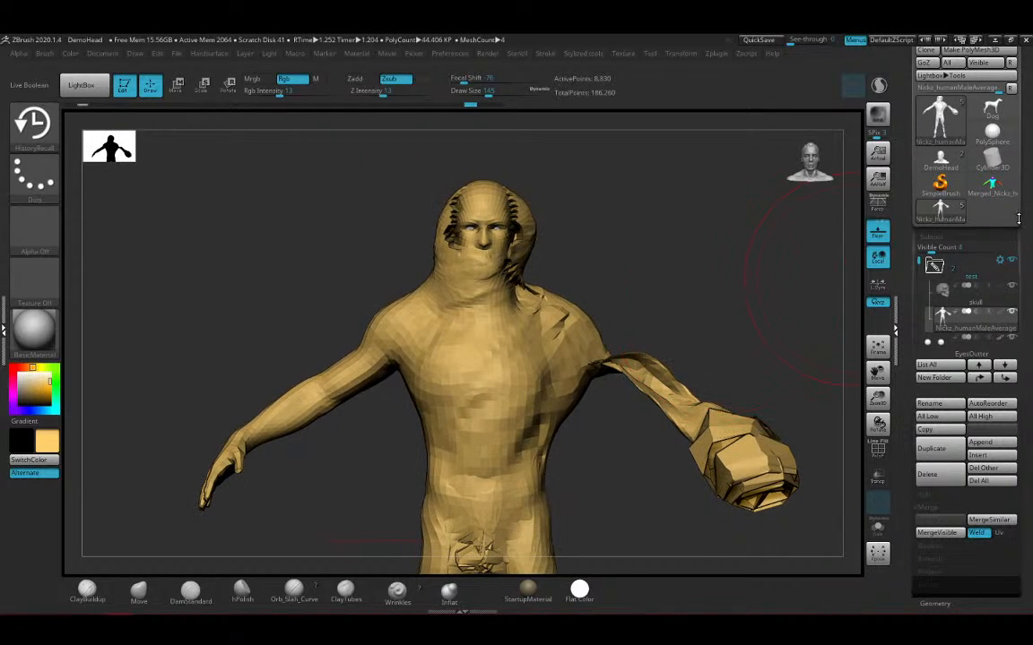
pyautogui.moveTo(1000, 169)
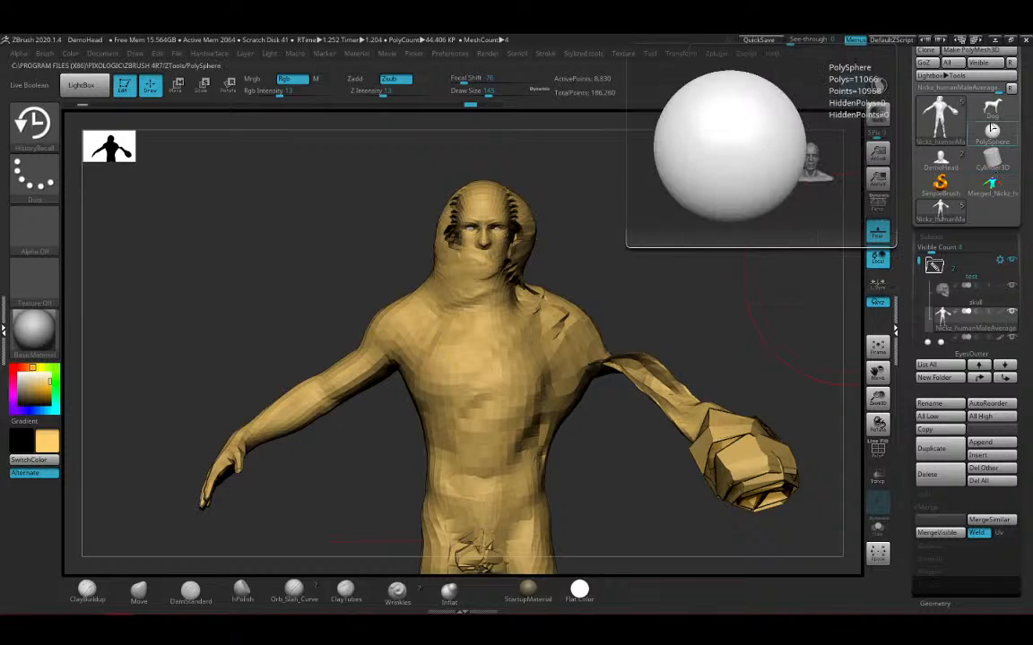
pyautogui.click(993, 109)
pyautogui.moveTo(529, 368); pyautogui.dragTo(663, 367)
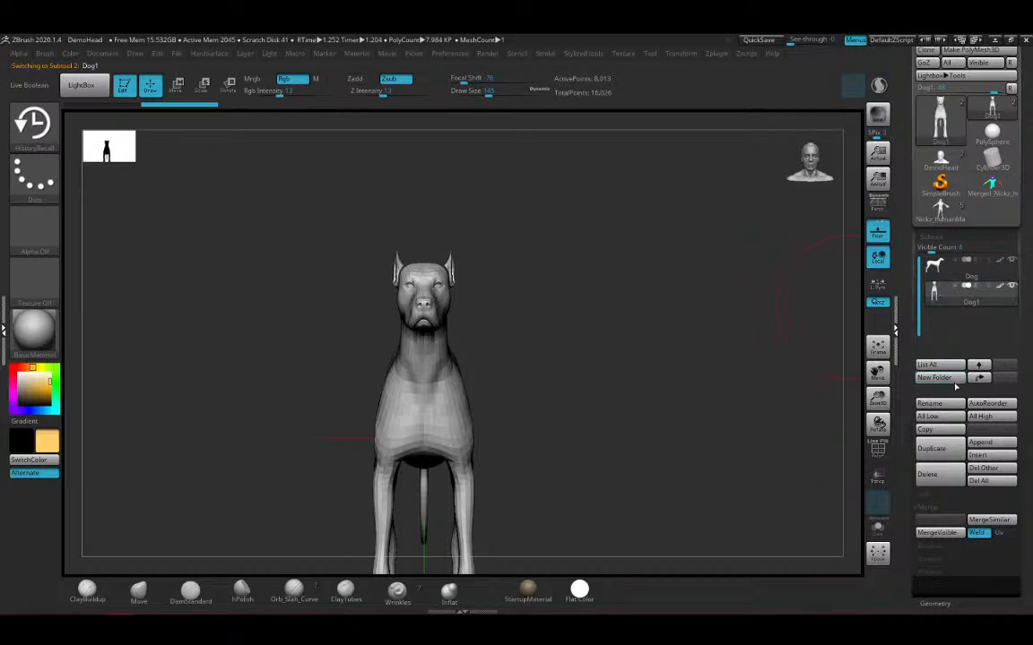
pyautogui.click(927, 474)
pyautogui.click(841, 491)
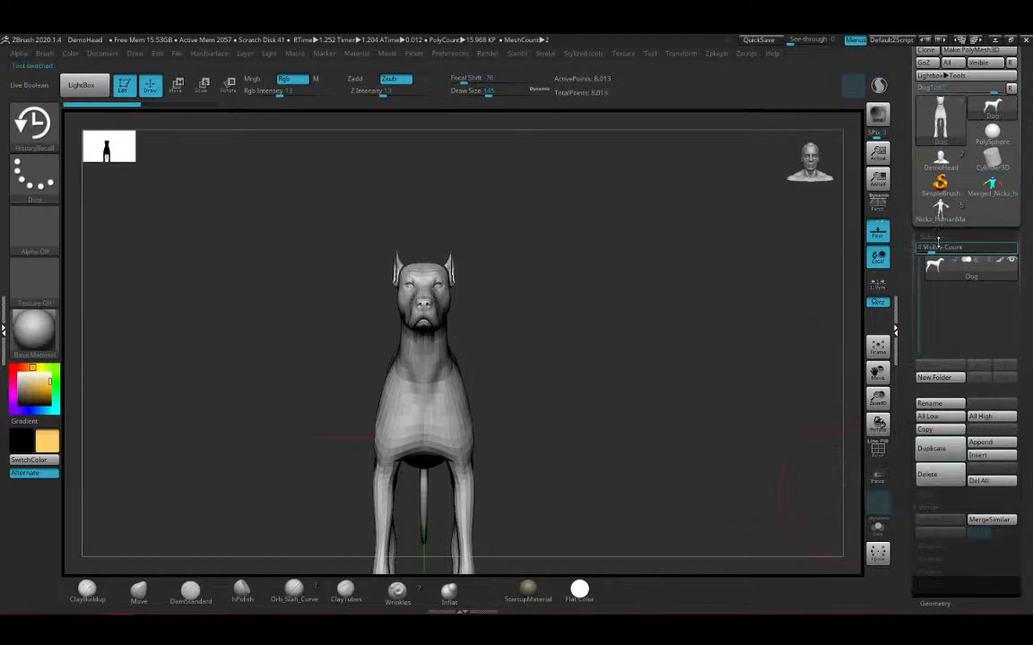
# Divide the dog's geometry up to subdivision level 4
pyautogui.click(932, 237)
pyautogui.click(935, 250)
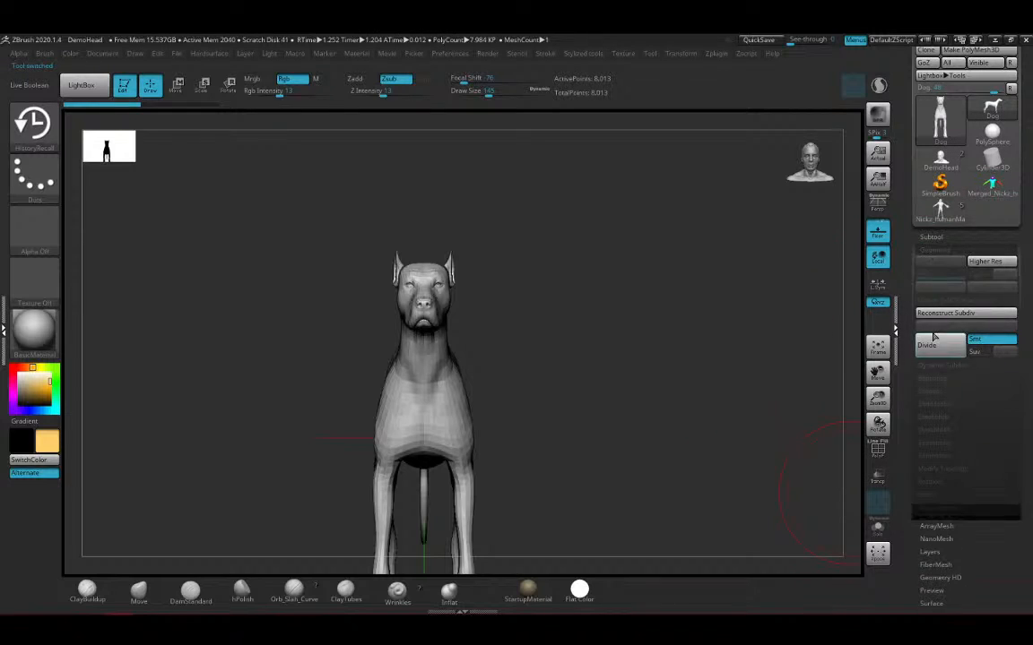
pyautogui.hotkey('ctrl', 'd')
pyautogui.hotkey('ctrl', 'd')
pyautogui.moveTo(729, 338)
pyautogui.mouseDown()
pyautogui.moveTo(825, 341)
pyautogui.moveTo(717, 345)
pyautogui.mouseUp()
pyautogui.click(923, 345)
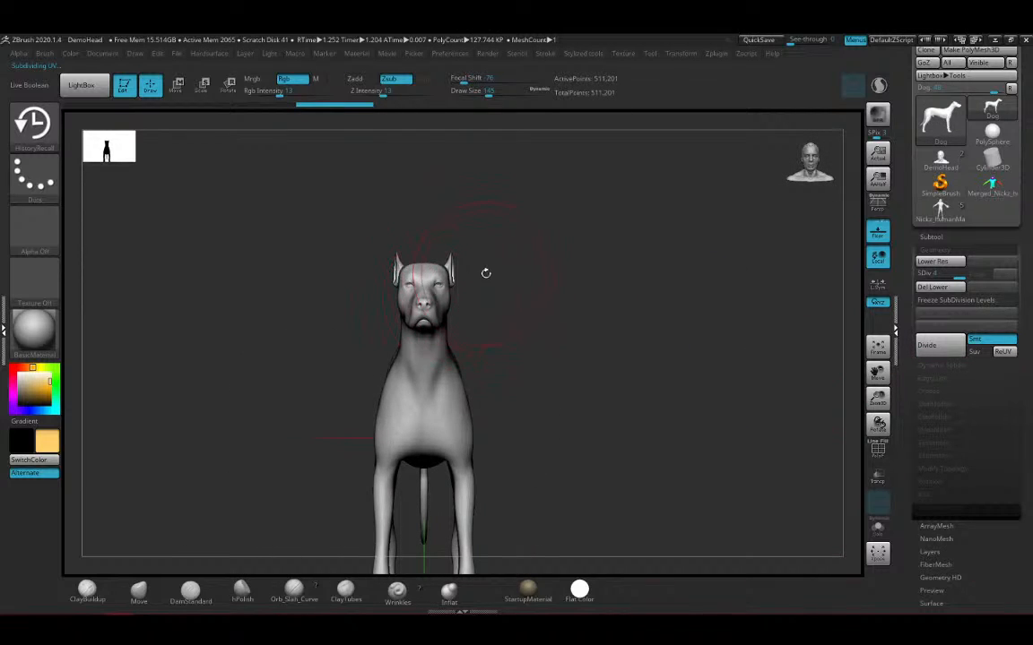
# Select the ClayBuildup brush for the dog's head and set its draw size to 4
pyautogui.keyDown('ctrl'); pyautogui.moveTo(486, 273); pyautogui.dragTo(473, 322, button='right'); pyautogui.keyUp('ctrl')
pyautogui.keyDown('ctrl'); pyautogui.moveTo(581, 277); pyautogui.dragTo(577, 249, button='right'); pyautogui.keyUp('ctrl')
pyautogui.keyDown('alt'); pyautogui.moveTo(576, 250); pyautogui.dragTo(701, 436, button='right'); pyautogui.keyUp('alt')
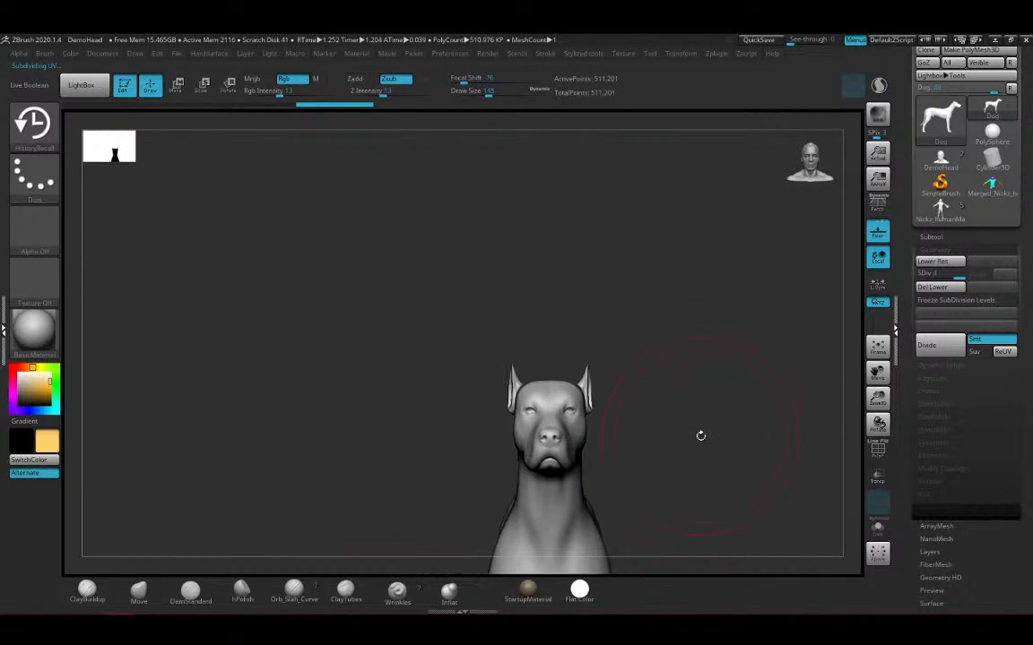
pyautogui.click(87, 589)
pyautogui.keyDown('alt'); pyautogui.moveTo(551, 430); pyautogui.dragTo(415, 437, button='right'); pyautogui.keyUp('alt')
pyautogui.moveTo(415, 438)
pyautogui.keyDown('ctrl'); pyautogui.mouseDown(button='right')
pyautogui.moveTo(694, 408)
pyautogui.moveTo(521, 396)
pyautogui.moveTo(481, 382)
pyautogui.mouseUp(button='right'); pyautogui.keyUp('ctrl')
pyautogui.press('space')
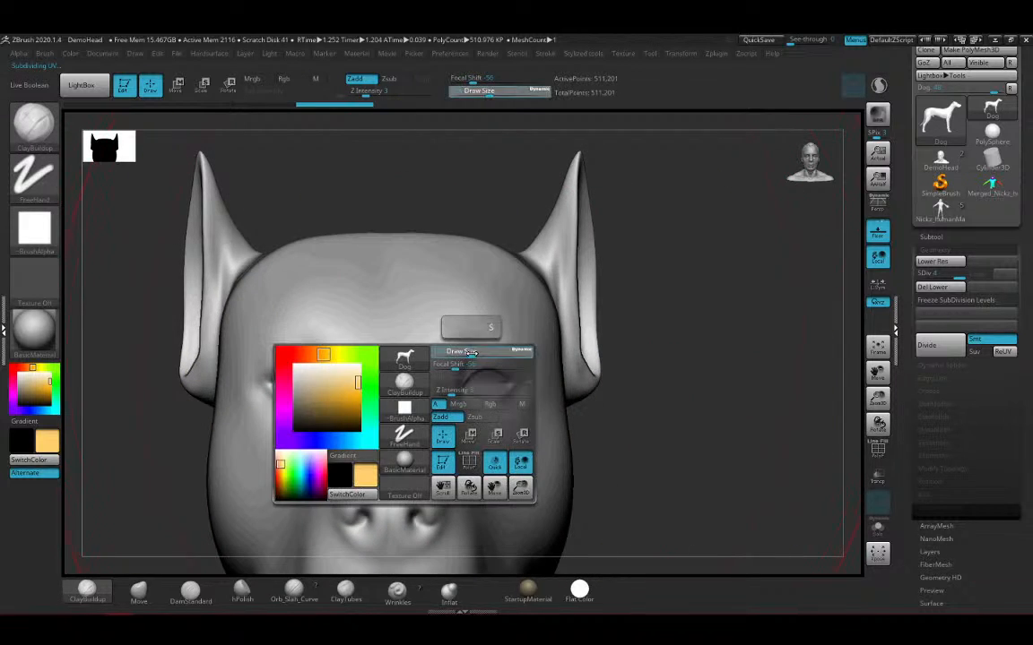
pyautogui.moveTo(465, 353); pyautogui.dragTo(439, 356)
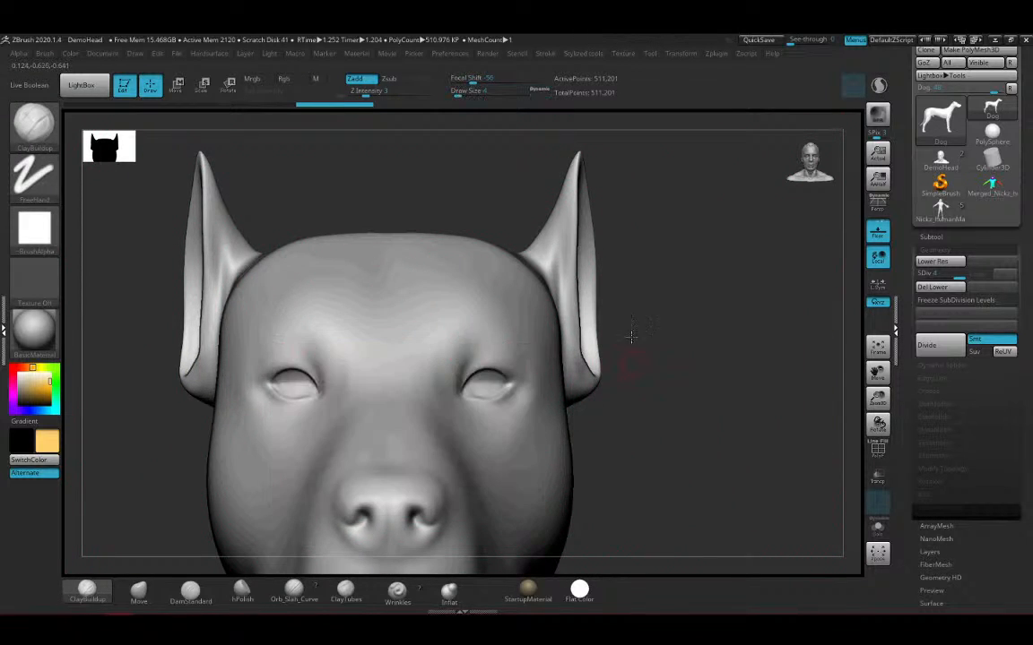
# Set the ClayBuildup draw size to 8 and sculpt wrinkles around both of the dog's eyes
pyautogui.moveTo(629, 350); pyautogui.dragTo(497, 351, button='right')
pyautogui.press('space')
pyautogui.moveTo(493, 355)
pyautogui.mouseDown()
pyautogui.moveTo(479, 359)
pyautogui.moveTo(538, 357)
pyautogui.moveTo(462, 345)
pyautogui.moveTo(441, 385)
pyautogui.moveTo(497, 381)
pyautogui.mouseUp()
pyautogui.moveTo(475, 328)
pyautogui.mouseDown()
pyautogui.moveTo(525, 368)
pyautogui.moveTo(533, 354)
pyautogui.moveTo(565, 379)
pyautogui.mouseUp()
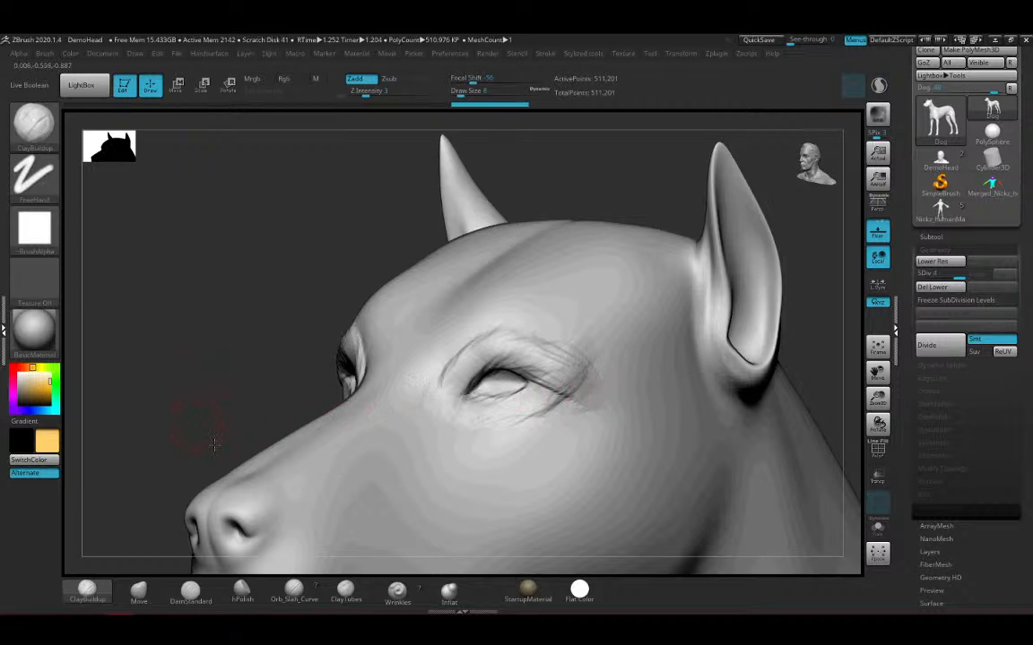
pyautogui.moveTo(170, 417)
pyautogui.mouseDown()
pyautogui.moveTo(235, 422)
pyautogui.moveTo(476, 381)
pyautogui.mouseUp()
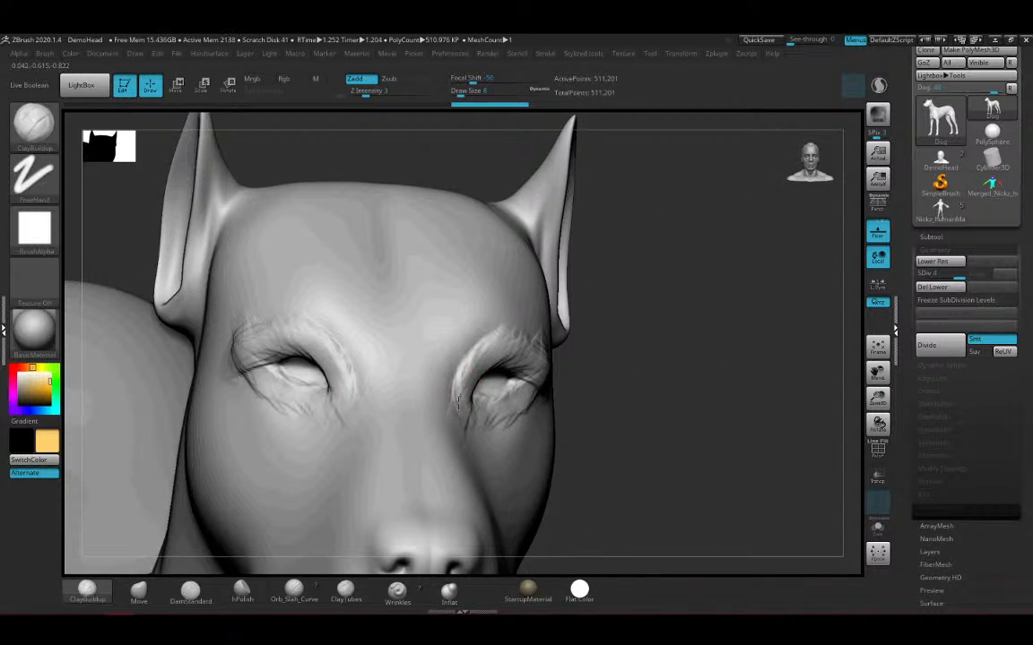
pyautogui.moveTo(564, 433)
pyautogui.mouseDown()
pyautogui.moveTo(618, 417)
pyautogui.moveTo(424, 350)
pyautogui.moveTo(569, 335)
pyautogui.mouseUp()
# Sculpt wrinkles across the dog's nose bridge and raised folds along the muzzle and upper lip
pyautogui.keyDown('alt'); pyautogui.moveTo(523, 409); pyautogui.dragTo(427, 333, button='right'); pyautogui.keyUp('alt')
pyautogui.keyDown('ctrl'); pyautogui.moveTo(427, 332); pyautogui.dragTo(428, 279, button='right'); pyautogui.keyUp('ctrl')
pyautogui.keyDown('ctrl'); pyautogui.moveTo(428, 278); pyautogui.dragTo(363, 276, button='right'); pyautogui.keyUp('ctrl')
pyautogui.moveTo(363, 276)
pyautogui.mouseDown()
pyautogui.moveTo(412, 309)
pyautogui.moveTo(468, 396)
pyautogui.moveTo(445, 337)
pyautogui.moveTo(431, 431)
pyautogui.moveTo(368, 427)
pyautogui.moveTo(361, 400)
pyautogui.moveTo(354, 417)
pyautogui.moveTo(399, 385)
pyautogui.moveTo(403, 323)
pyautogui.moveTo(386, 294)
pyautogui.moveTo(417, 323)
pyautogui.moveTo(323, 261)
pyautogui.moveTo(456, 346)
pyautogui.moveTo(412, 399)
pyautogui.moveTo(354, 408)
pyautogui.moveTo(419, 436)
pyautogui.moveTo(394, 408)
pyautogui.mouseUp()
pyautogui.moveTo(583, 302)
pyautogui.mouseDown()
pyautogui.moveTo(553, 266)
pyautogui.moveTo(659, 295)
pyautogui.moveTo(427, 424)
pyautogui.moveTo(351, 412)
pyautogui.moveTo(475, 394)
pyautogui.moveTo(421, 386)
pyautogui.moveTo(380, 336)
pyautogui.moveTo(418, 226)
pyautogui.moveTo(381, 157)
pyautogui.moveTo(420, 114)
pyautogui.moveTo(588, 240)
pyautogui.moveTo(519, 394)
pyautogui.moveTo(729, 358)
pyautogui.moveTo(697, 408)
pyautogui.moveTo(519, 404)
pyautogui.moveTo(480, 431)
pyautogui.mouseUp()
pyautogui.moveTo(394, 421)
pyautogui.mouseDown()
pyautogui.moveTo(410, 430)
pyautogui.moveTo(562, 375)
pyautogui.moveTo(592, 324)
pyautogui.moveTo(452, 434)
pyautogui.moveTo(536, 303)
pyautogui.moveTo(460, 417)
pyautogui.mouseUp()
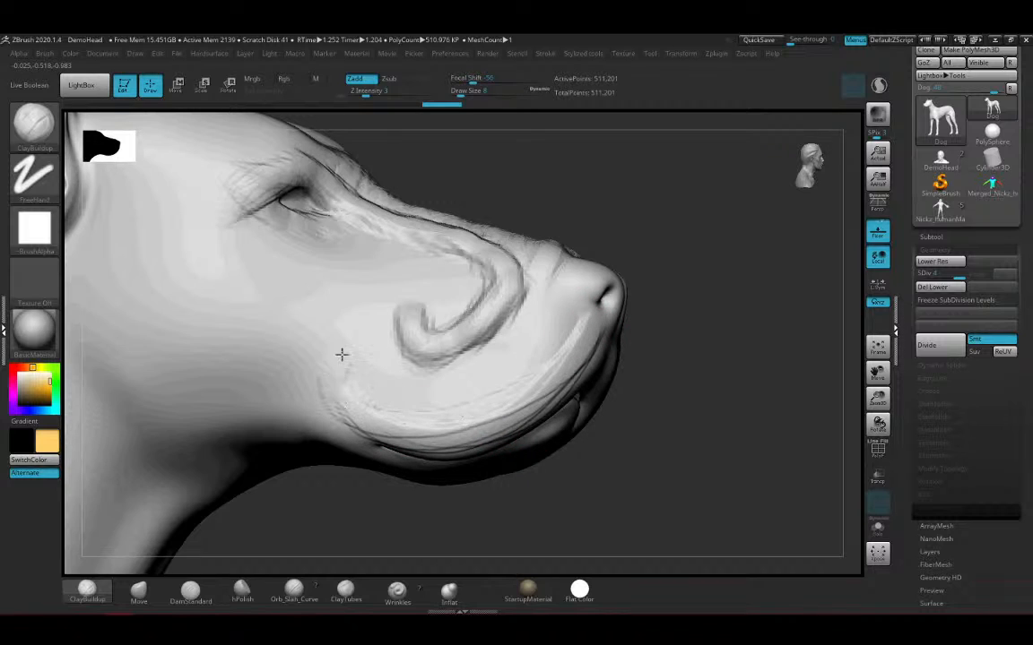
# Sculpt a curl at the cheek end of the mouth fold and check the head from the front
pyautogui.moveTo(330, 385)
pyautogui.mouseDown()
pyautogui.moveTo(352, 353)
pyautogui.moveTo(314, 325)
pyautogui.moveTo(350, 357)
pyautogui.mouseUp()
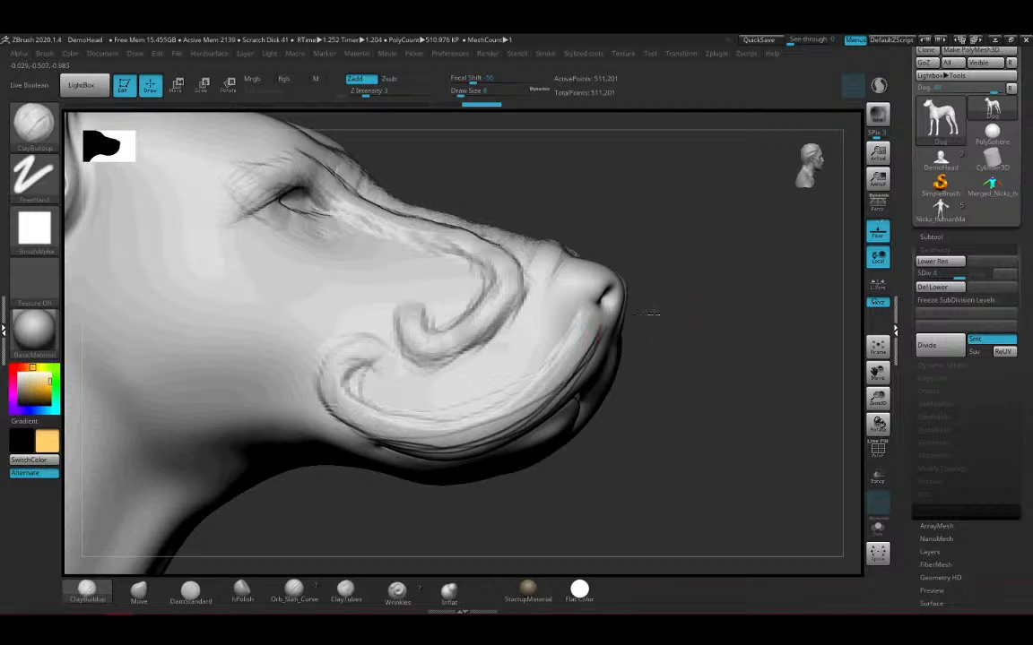
pyautogui.moveTo(653, 310)
pyautogui.mouseDown()
pyautogui.moveTo(582, 339)
pyautogui.moveTo(559, 371)
pyautogui.moveTo(616, 341)
pyautogui.moveTo(509, 439)
pyautogui.mouseUp()
pyautogui.keyDown('shift'); pyautogui.moveTo(284, 442); pyautogui.dragTo(305, 477, button='right'); pyautogui.keyUp('shift')
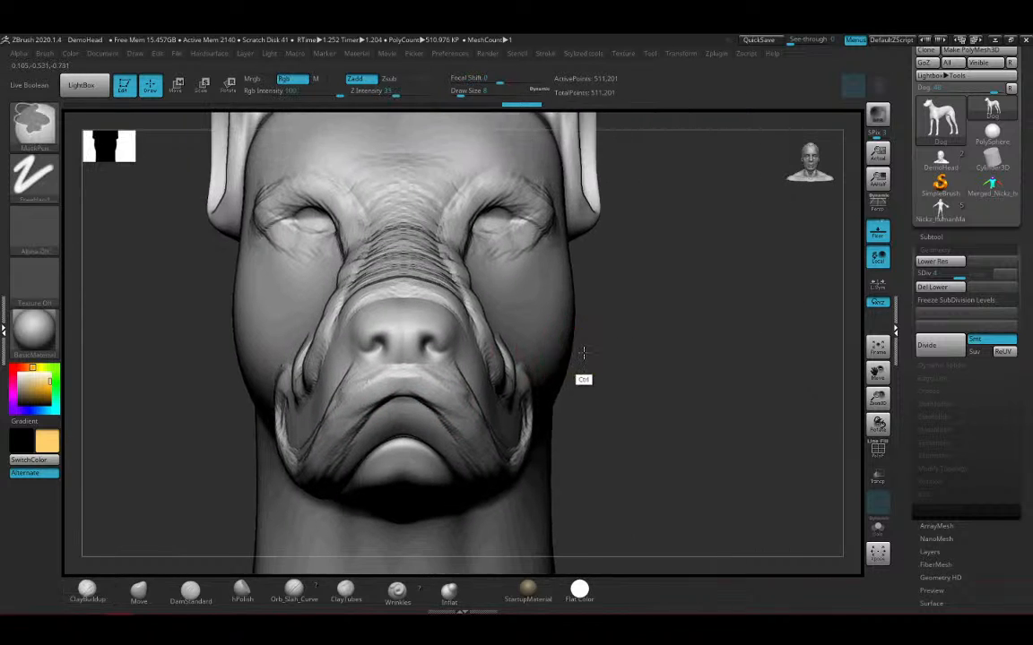
pyautogui.keyDown('ctrl'); pyautogui.moveTo(582, 378); pyautogui.dragTo(579, 411, button='right'); pyautogui.keyUp('ctrl')
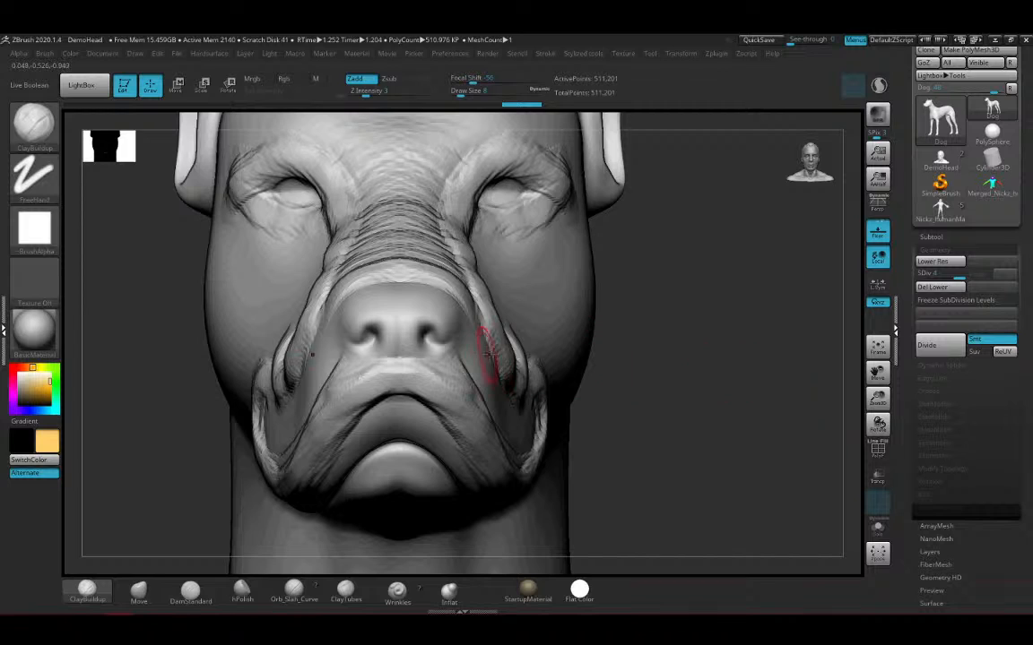
# Choose the HistoryRecall brush, store the smooth dog at undo stage 2 as the recall mesh, and return to the latest stage
pyautogui.click(38, 129)
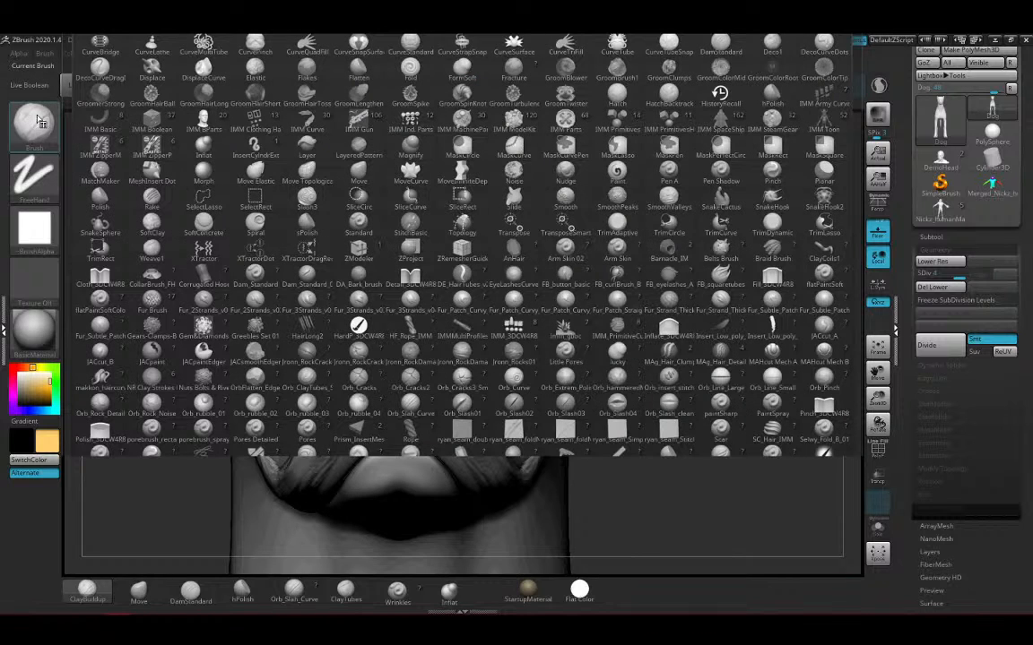
pyautogui.press('h')
pyautogui.click(722, 103)
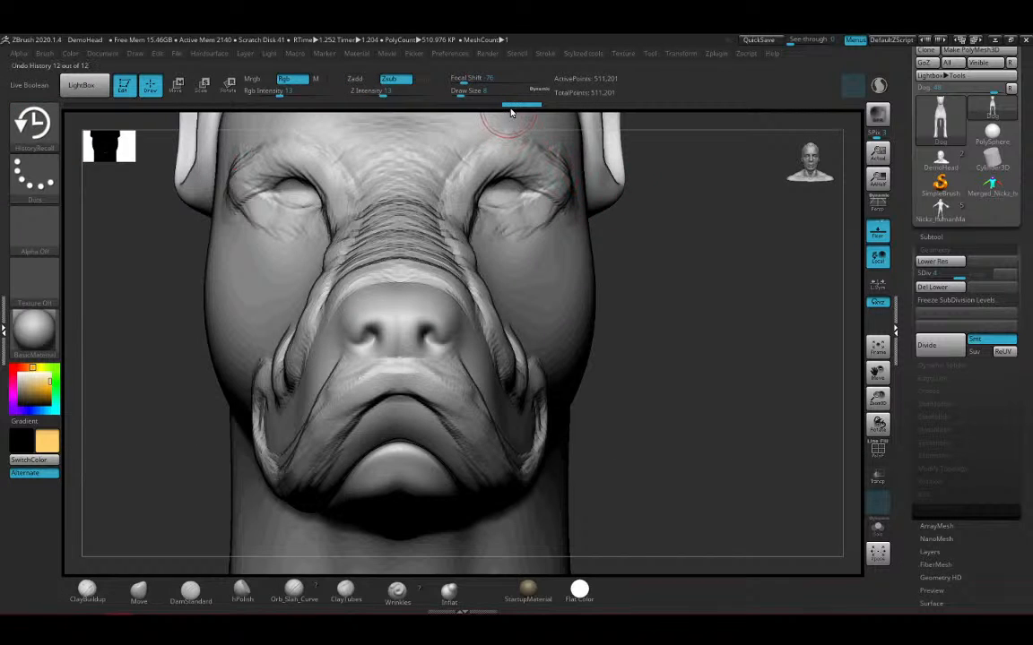
pyautogui.click(127, 106)
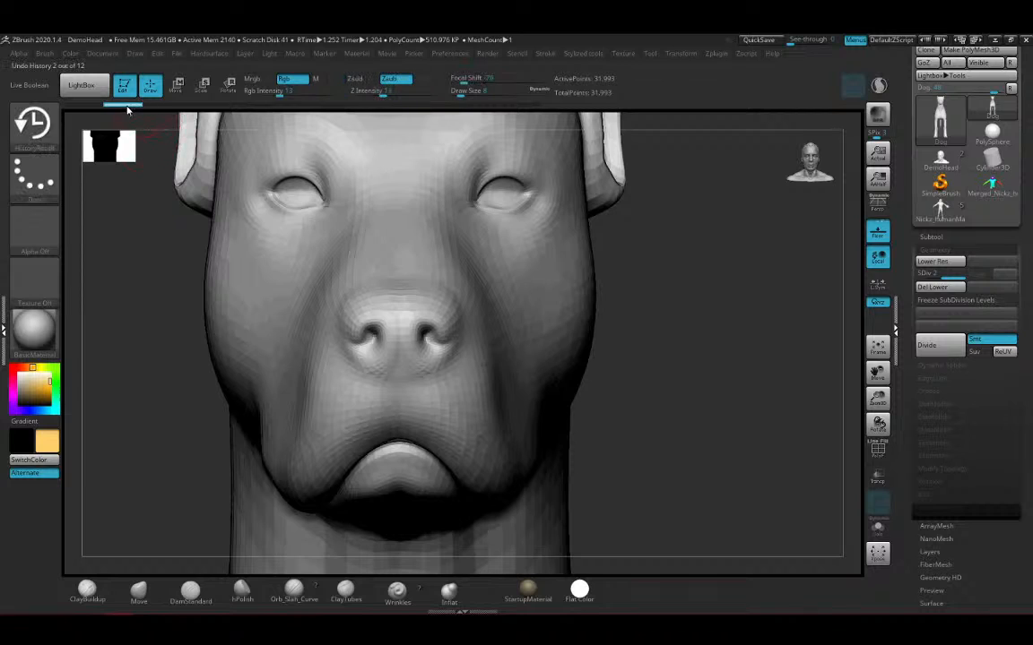
pyautogui.moveTo(127, 106); pyautogui.dragTo(521, 106)
# Try HistoryRecall beside the dog's nose bridge and inner eye with symmetry active
pyautogui.click(432, 158)
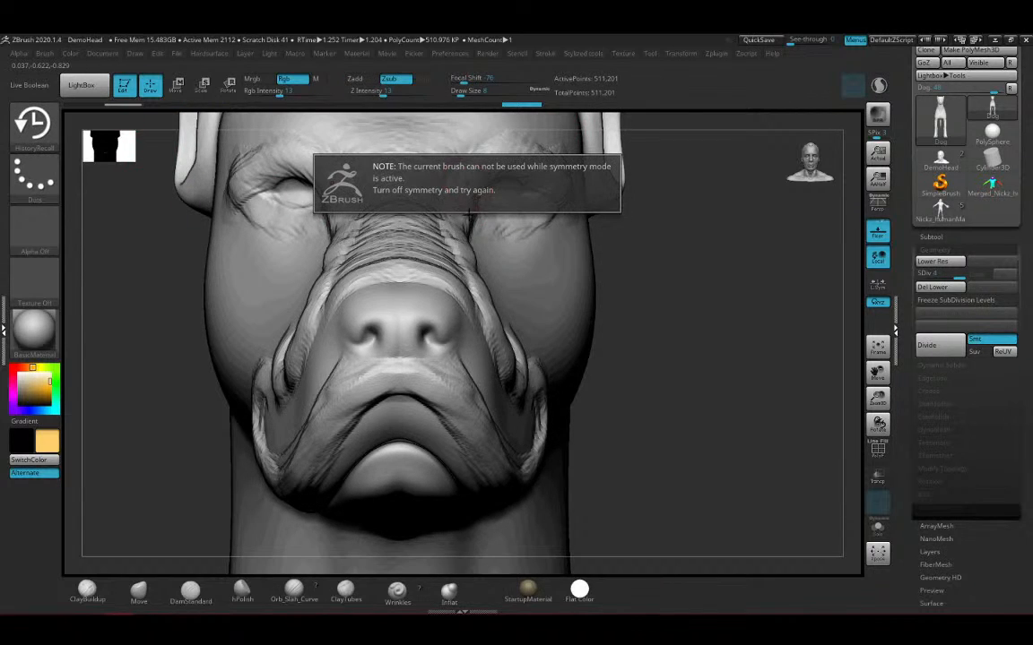
pyautogui.click(466, 179)
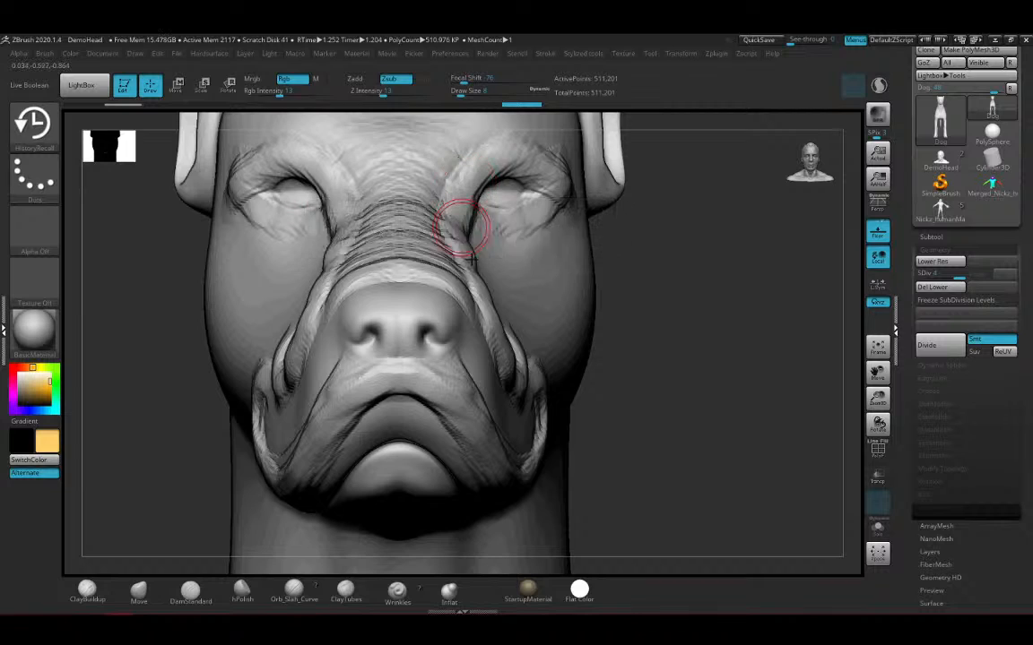
pyautogui.click(475, 213)
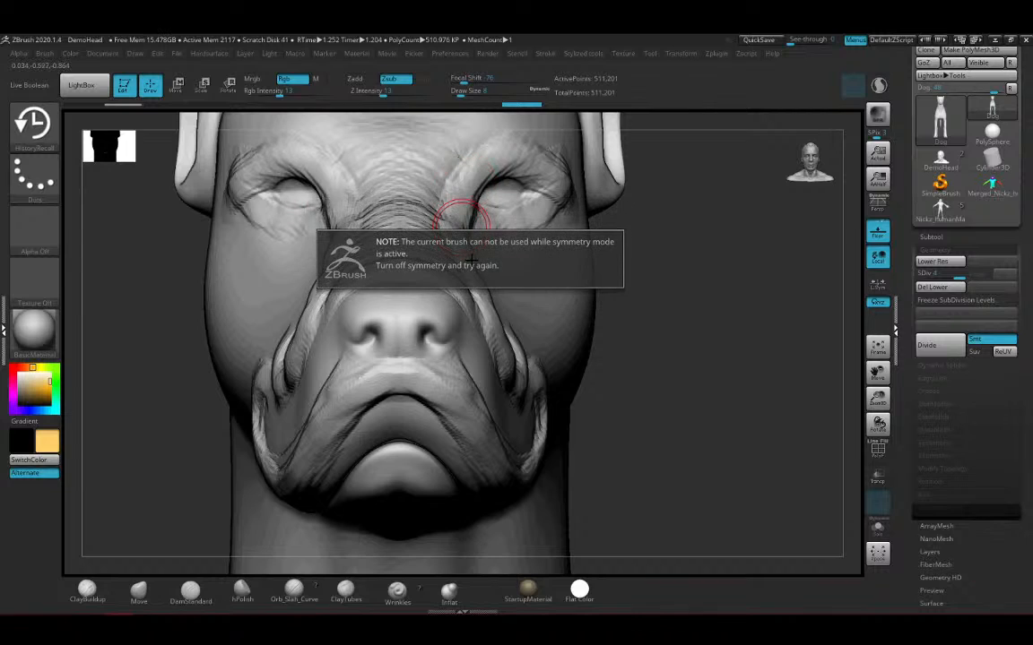
pyautogui.click(472, 260)
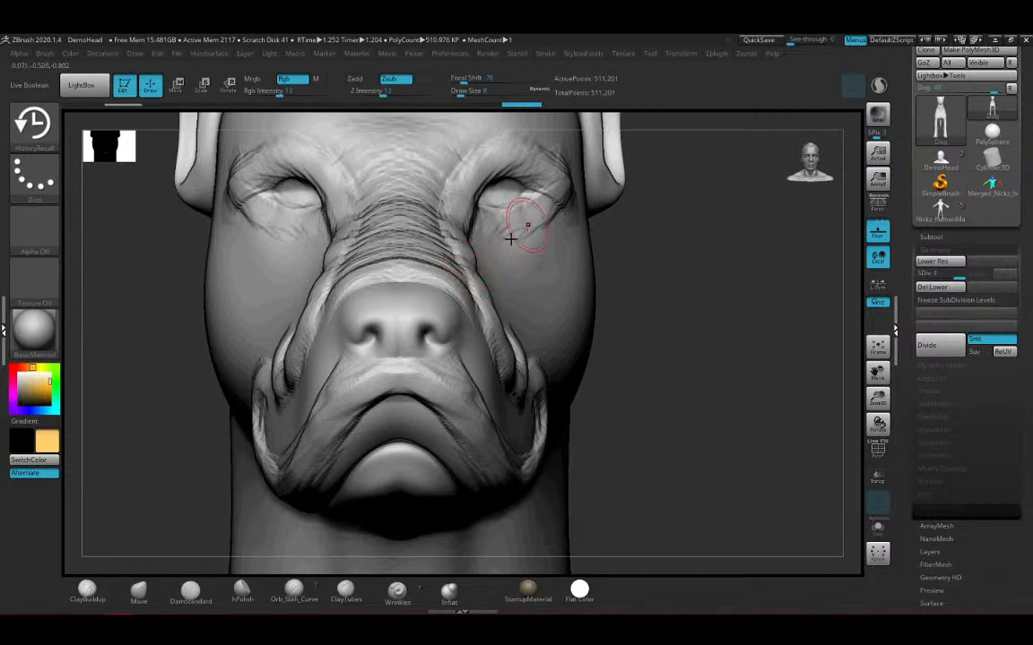
# With symmetry off, restore the smooth nose bridge and the muzzle folds on the dog's right side using HistoryRecall
pyautogui.moveTo(512, 237)
pyautogui.mouseDown()
pyautogui.moveTo(551, 214)
pyautogui.moveTo(553, 181)
pyautogui.moveTo(574, 175)
pyautogui.moveTo(533, 213)
pyautogui.mouseUp()
pyautogui.moveTo(625, 237)
pyautogui.mouseDown()
pyautogui.moveTo(685, 279)
pyautogui.moveTo(749, 282)
pyautogui.mouseUp()
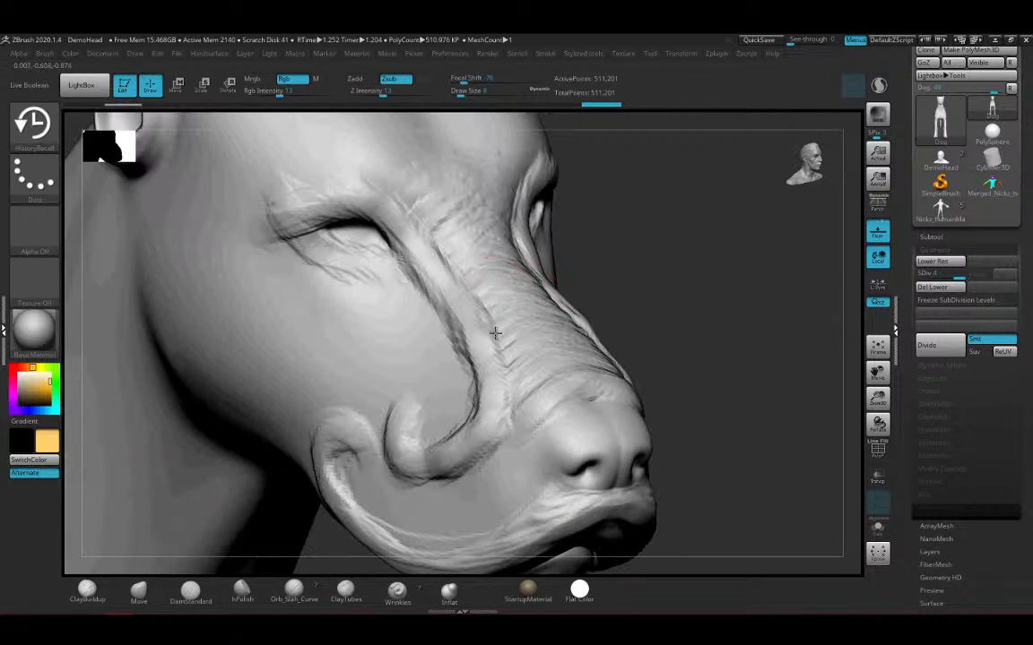
pyautogui.moveTo(492, 339)
pyautogui.mouseDown()
pyautogui.moveTo(474, 316)
pyautogui.moveTo(421, 304)
pyautogui.moveTo(494, 376)
pyautogui.moveTo(518, 348)
pyautogui.mouseUp()
pyautogui.moveTo(728, 531); pyautogui.dragTo(554, 567)
pyautogui.moveTo(452, 394)
pyautogui.mouseDown()
pyautogui.moveTo(536, 341)
pyautogui.moveTo(484, 363)
pyautogui.moveTo(411, 375)
pyautogui.moveTo(376, 408)
pyautogui.moveTo(406, 406)
pyautogui.moveTo(354, 408)
pyautogui.moveTo(428, 412)
pyautogui.mouseUp()
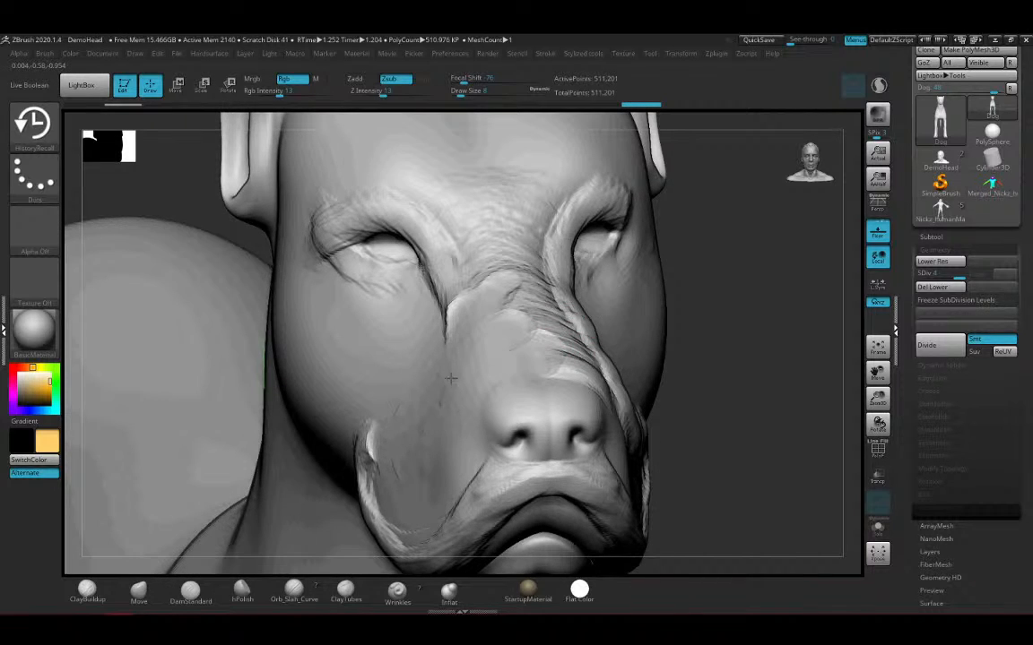
# Remove the sculpted wrinkles around the dog's left eye and inner brow with HistoryRecall
pyautogui.moveTo(728, 363); pyautogui.dragTo(565, 352)
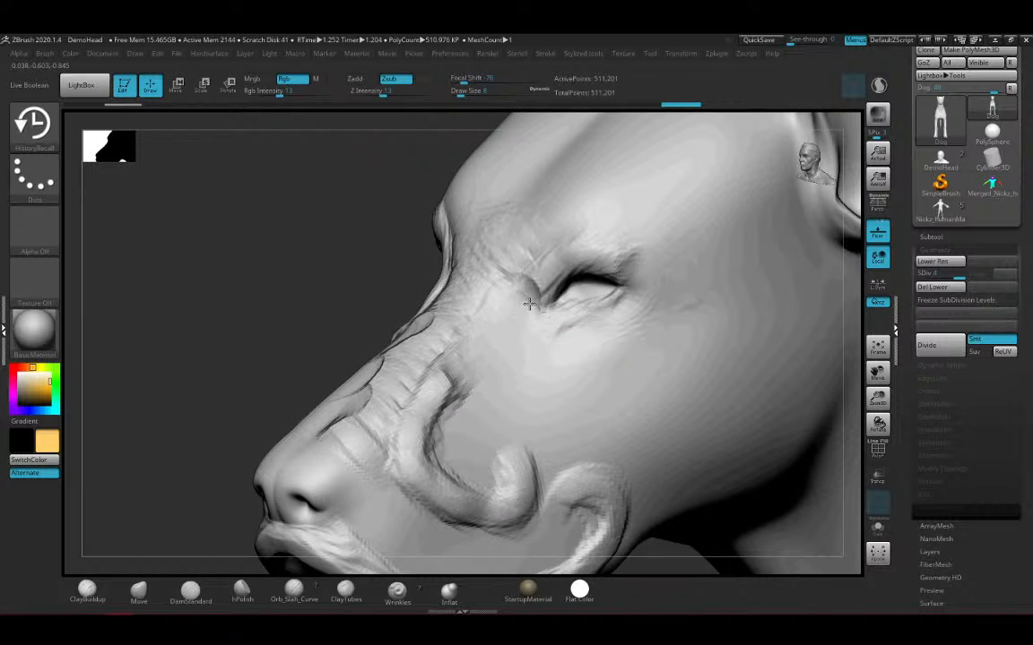
pyautogui.moveTo(529, 304)
pyautogui.mouseDown()
pyautogui.moveTo(502, 302)
pyautogui.moveTo(498, 247)
pyautogui.moveTo(574, 251)
pyautogui.moveTo(573, 315)
pyautogui.mouseUp()
pyautogui.moveTo(577, 275); pyautogui.dragTo(610, 309)
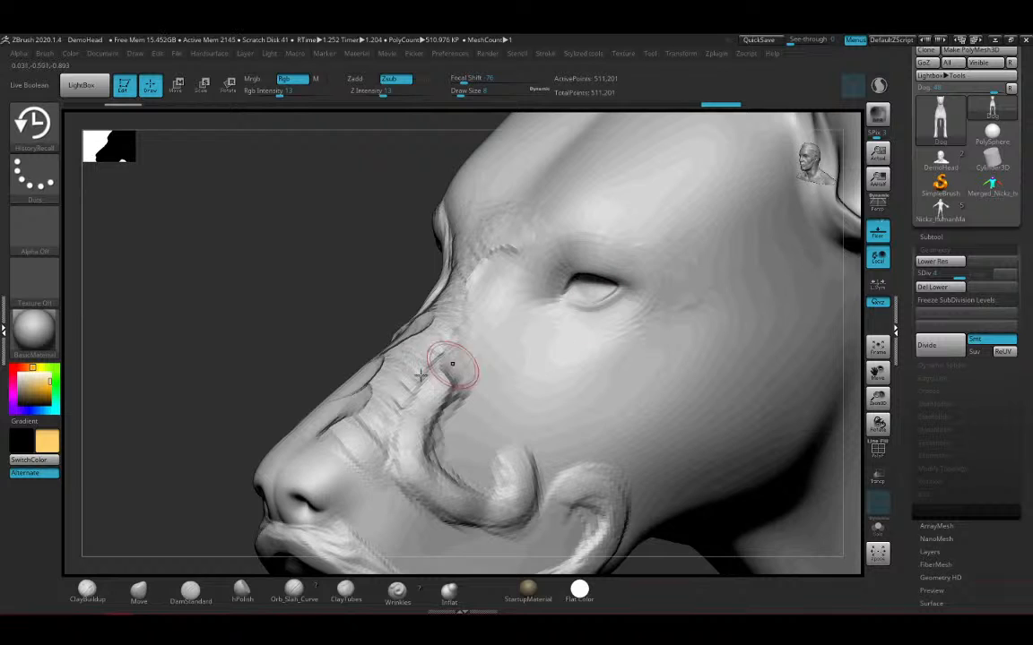
# Restore the mouth fold and cheek on the dog's right side to the stored smooth shape with HistoryRecall
pyautogui.moveTo(170, 377); pyautogui.dragTo(431, 376)
pyautogui.moveTo(585, 368)
pyautogui.keyDown('ctrl'); pyautogui.mouseDown(button='right')
pyautogui.moveTo(658, 399)
pyautogui.moveTo(599, 325)
pyautogui.mouseUp(button='right'); pyautogui.keyUp('ctrl')
pyautogui.moveTo(648, 357); pyautogui.dragTo(754, 345)
pyautogui.moveTo(640, 283)
pyautogui.mouseDown()
pyautogui.moveTo(626, 302)
pyautogui.moveTo(604, 293)
pyautogui.moveTo(604, 311)
pyautogui.moveTo(610, 267)
pyautogui.moveTo(555, 339)
pyautogui.moveTo(457, 347)
pyautogui.moveTo(413, 327)
pyautogui.moveTo(455, 359)
pyautogui.mouseUp()
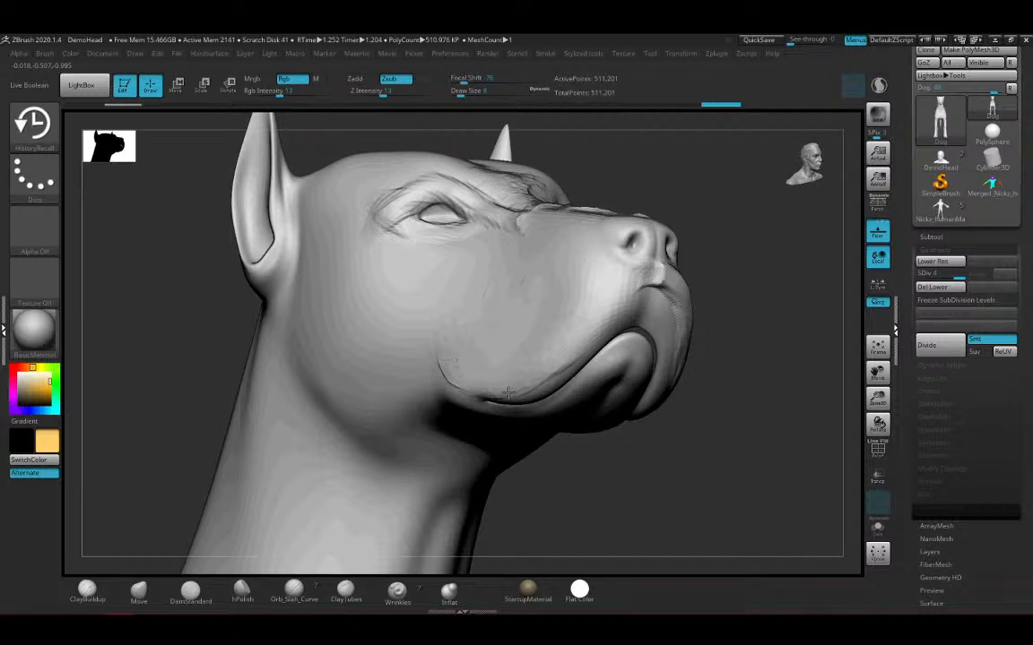
pyautogui.moveTo(736, 328); pyautogui.dragTo(562, 318)
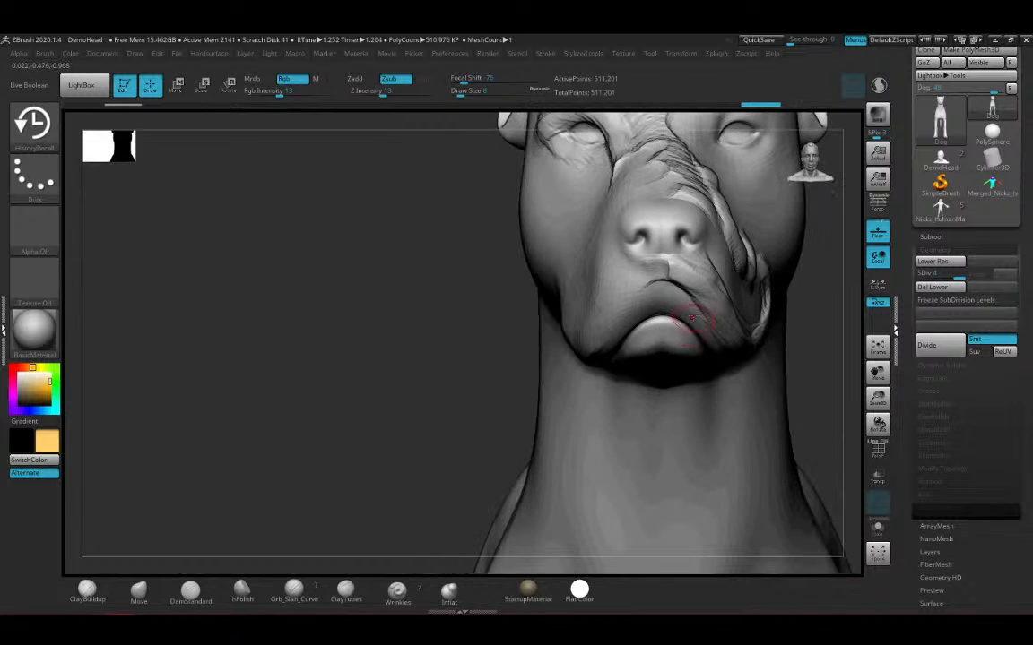
# Inspect the restored muzzle and face of the dog from the front and the left side
pyautogui.keyDown('alt'); pyautogui.moveTo(615, 366); pyautogui.dragTo(408, 470, button='right'); pyautogui.keyUp('alt')
pyautogui.moveTo(652, 225)
pyautogui.mouseDown()
pyautogui.moveTo(656, 330)
pyautogui.moveTo(314, 211)
pyautogui.moveTo(327, 231)
pyautogui.mouseUp()
pyautogui.moveTo(628, 204)
pyautogui.mouseDown()
pyautogui.moveTo(539, 213)
pyautogui.moveTo(549, 255)
pyautogui.mouseUp()
pyautogui.keyDown('ctrl'); pyautogui.moveTo(548, 256); pyautogui.dragTo(538, 270, button='right'); pyautogui.keyUp('ctrl')
pyautogui.moveTo(606, 281); pyautogui.dragTo(403, 298)
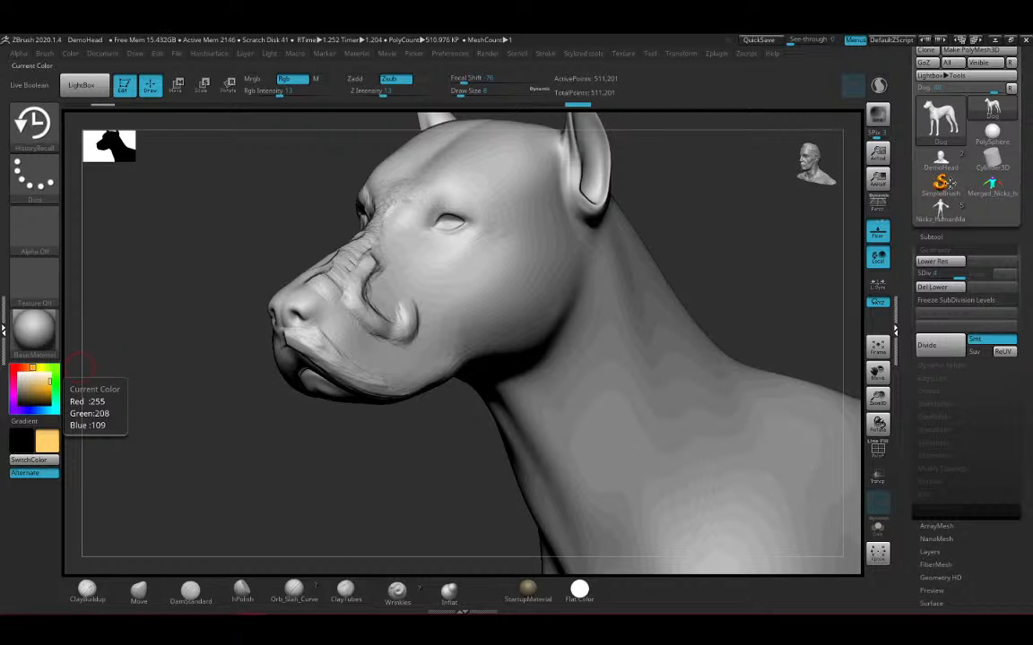
pyautogui.moveTo(303, 368); pyautogui.dragTo(599, 197)
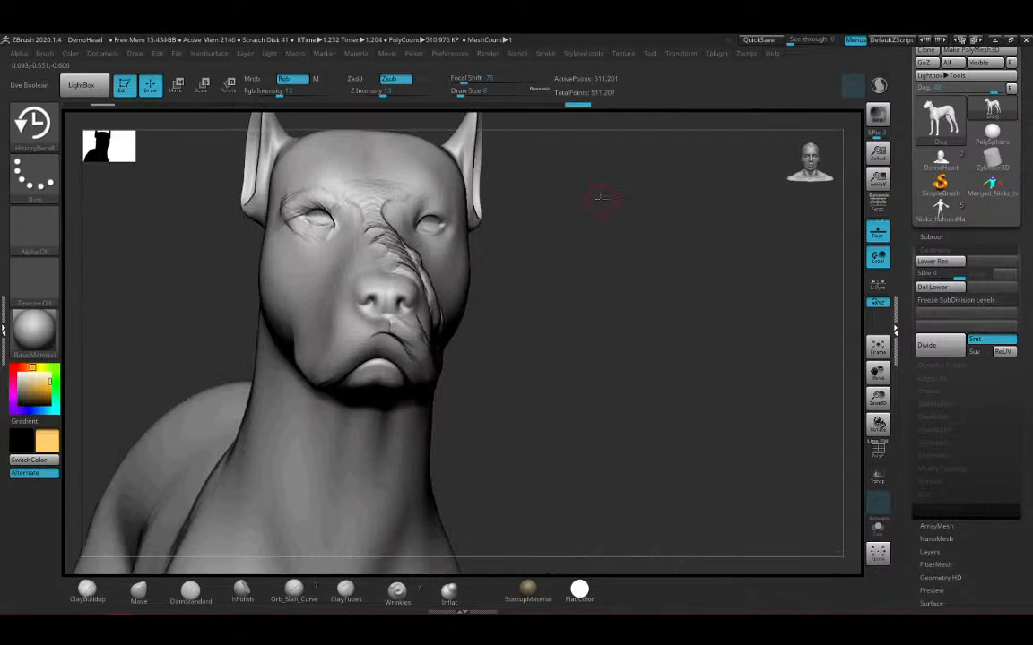
# Sculpt a deep hollow into the left side of the dog's chest with ClayBuildup
pyautogui.moveTo(469, 384); pyautogui.dragTo(145, 557)
pyautogui.moveTo(259, 506)
pyautogui.keyDown('alt'); pyautogui.mouseDown()
pyautogui.moveTo(549, 438)
pyautogui.moveTo(542, 431)
pyautogui.moveTo(520, 458)
pyautogui.moveTo(544, 466)
pyautogui.moveTo(542, 430)
pyautogui.moveTo(549, 463)
pyautogui.mouseUp(); pyautogui.keyUp('alt')
pyautogui.press('space')
pyautogui.moveTo(668, 437)
pyautogui.mouseDown()
pyautogui.moveTo(608, 410)
pyautogui.moveTo(563, 462)
pyautogui.moveTo(535, 439)
pyautogui.moveTo(534, 454)
pyautogui.moveTo(519, 442)
pyautogui.moveTo(546, 472)
pyautogui.mouseUp()
pyautogui.moveTo(659, 322); pyautogui.dragTo(626, 351)
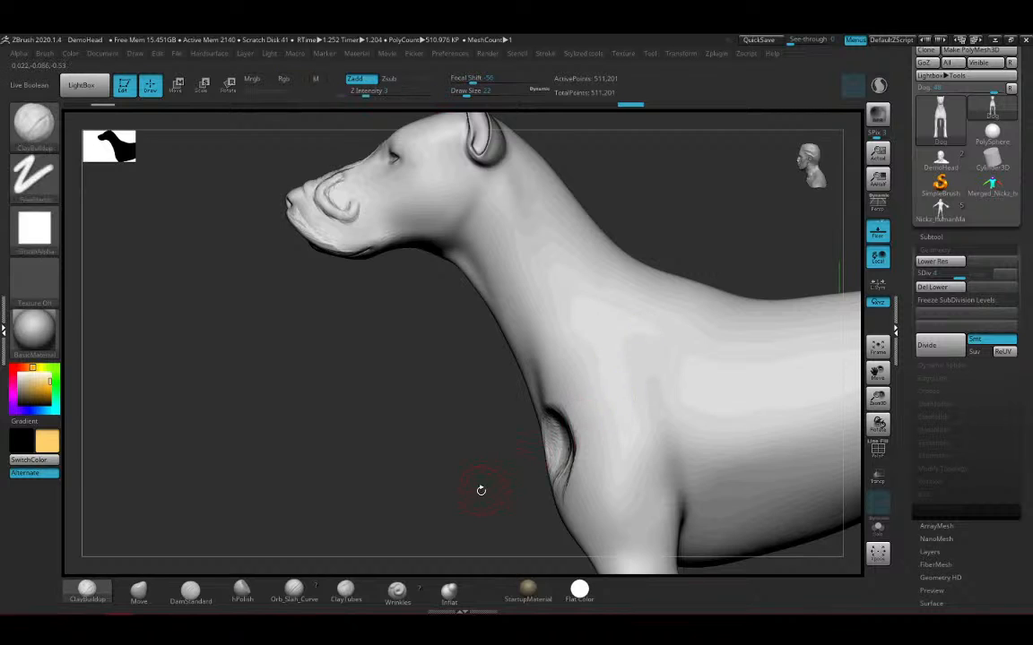
pyautogui.moveTo(480, 489)
pyautogui.mouseDown()
pyautogui.moveTo(560, 460)
pyautogui.moveTo(569, 425)
pyautogui.moveTo(548, 433)
pyautogui.moveTo(570, 441)
pyautogui.moveTo(540, 438)
pyautogui.moveTo(562, 424)
pyautogui.moveTo(579, 464)
pyautogui.moveTo(546, 452)
pyautogui.moveTo(533, 459)
pyautogui.moveTo(550, 451)
pyautogui.mouseUp()
pyautogui.keyDown('shift'); pyautogui.moveTo(413, 468); pyautogui.dragTo(439, 480); pyautogui.keyUp('shift')
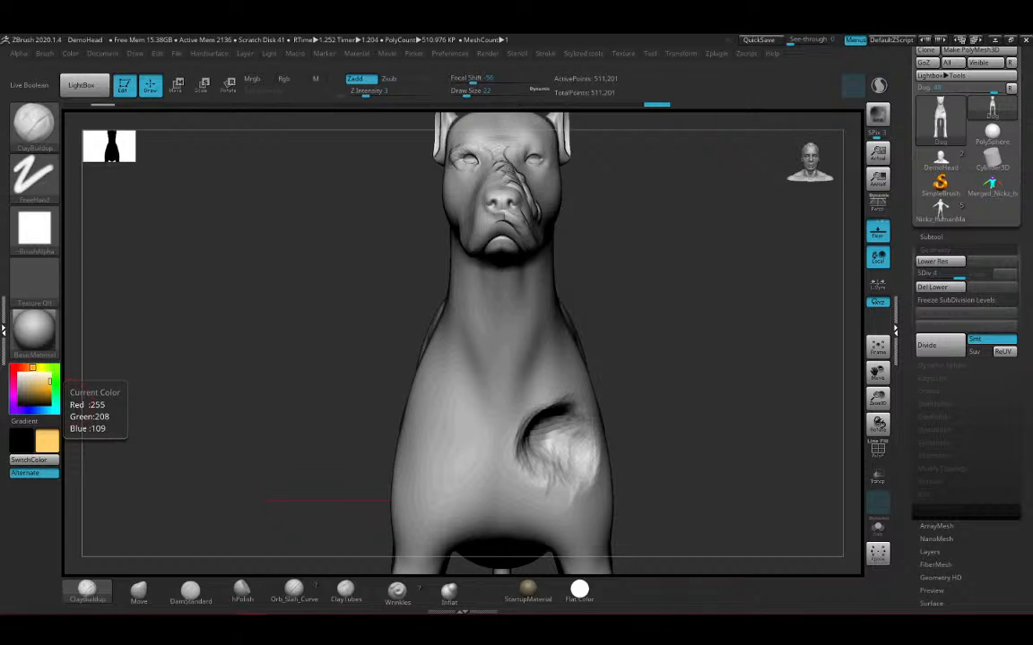
pyautogui.hotkey('ctrl', 'z')
pyautogui.hotkey('ctrl', 'shift', 'z')
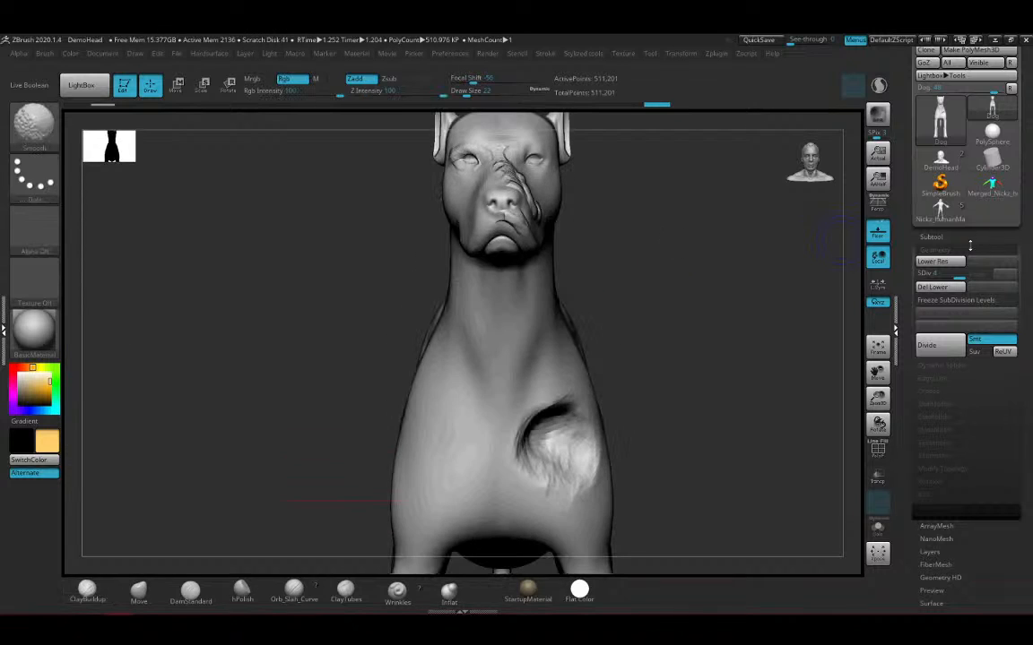
# Append DemoHead as a subtool and make it the active subtool
pyautogui.click(968, 239)
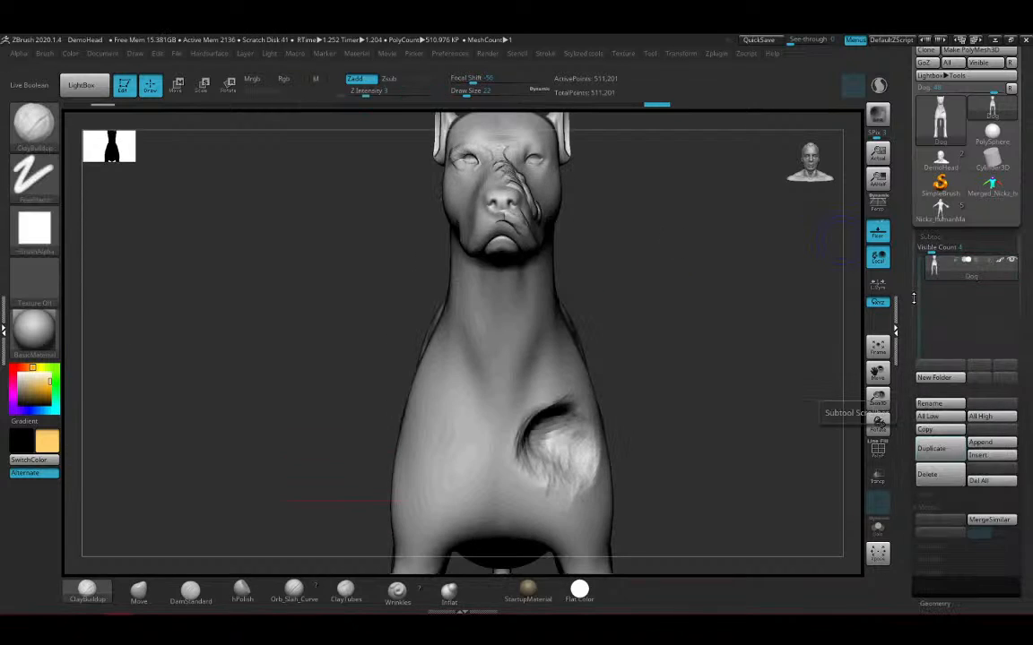
pyautogui.click(981, 433)
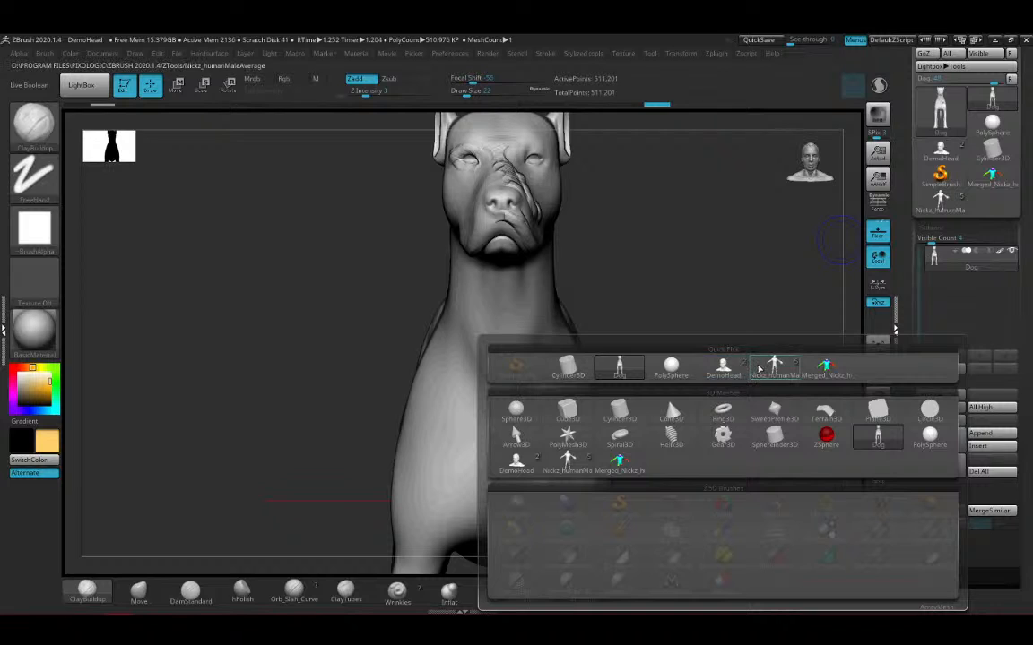
pyautogui.click(723, 365)
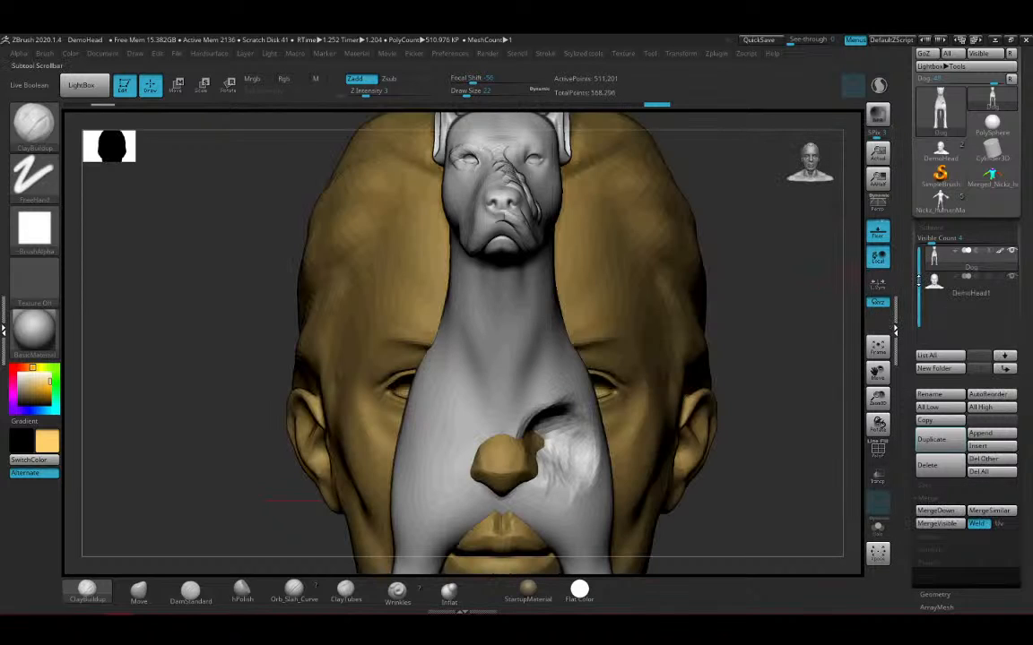
pyautogui.click(937, 284)
# Scale DemoHead down and position it so that it overlaps the dog's head behind the muzzle
pyautogui.keyDown('ctrl'); pyautogui.moveTo(735, 368); pyautogui.dragTo(701, 306, button='right'); pyautogui.keyUp('ctrl')
pyautogui.moveTo(703, 315); pyautogui.dragTo(654, 342, button='right')
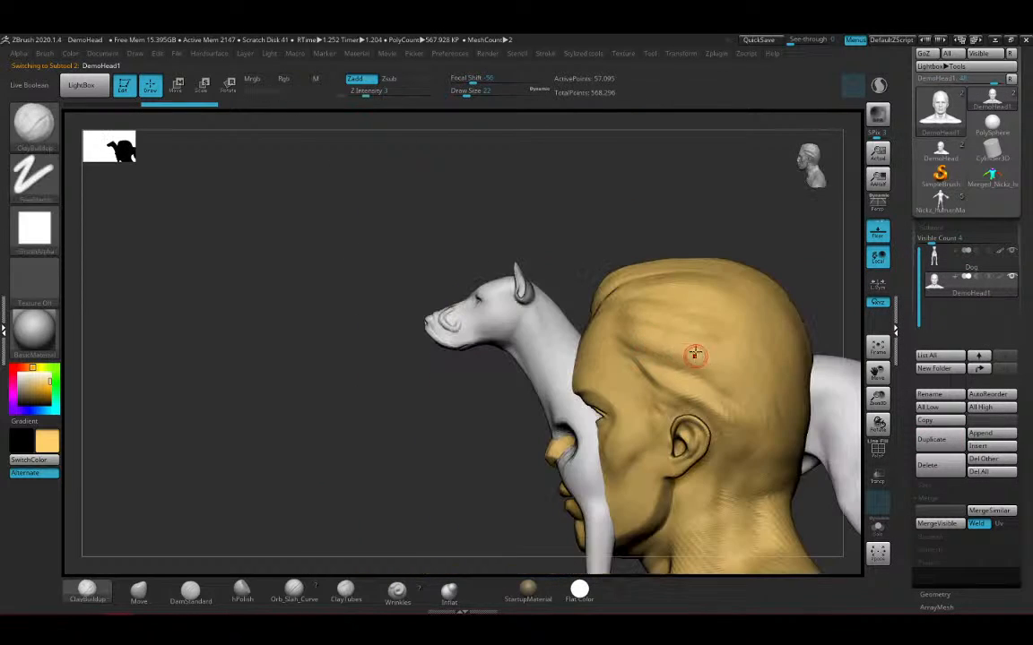
pyautogui.keyDown('alt'); pyautogui.moveTo(387, 339); pyautogui.dragTo(229, 138, button='right'); pyautogui.keyUp('alt')
pyautogui.keyDown('ctrl'); pyautogui.moveTo(267, 291); pyautogui.dragTo(300, 304, button='right'); pyautogui.keyUp('ctrl')
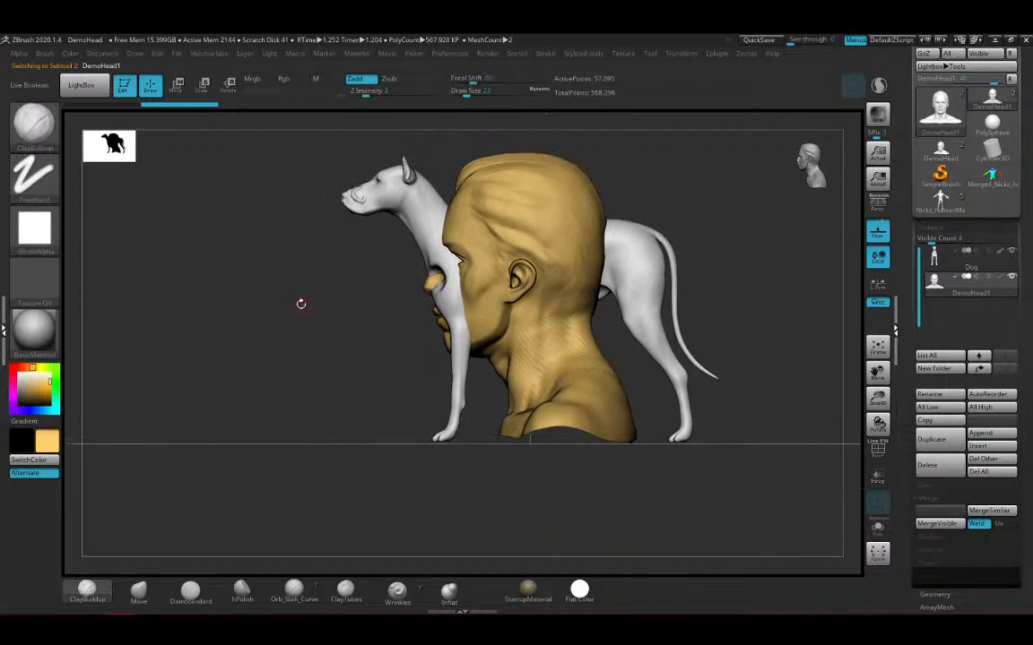
pyautogui.press('w')
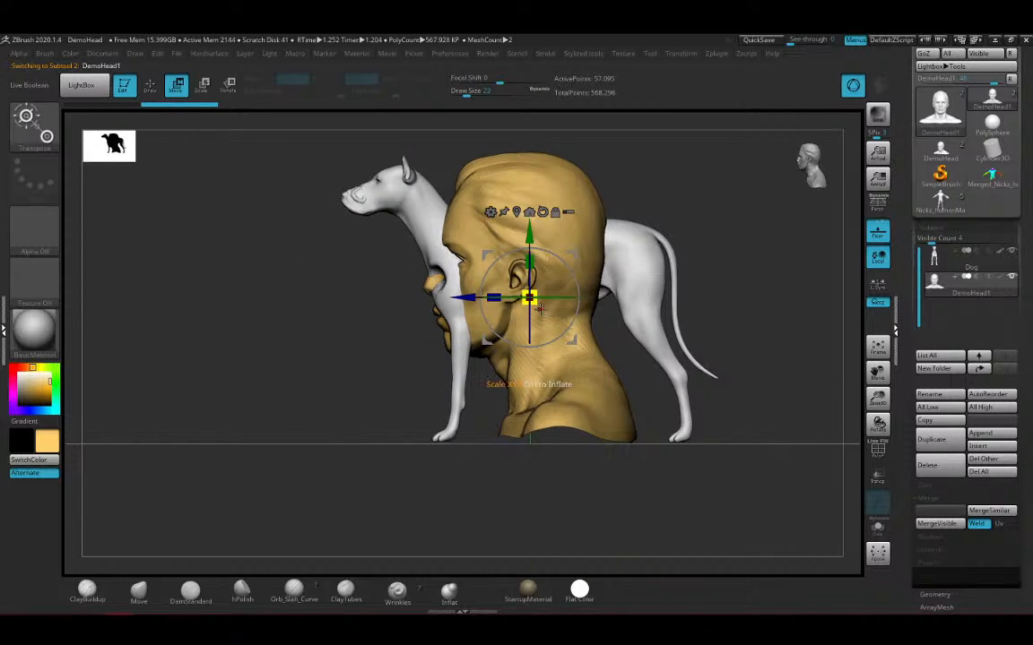
pyautogui.moveTo(538, 306); pyautogui.dragTo(492, 168)
pyautogui.moveTo(592, 161); pyautogui.dragTo(645, 404)
pyautogui.moveTo(522, 446); pyautogui.dragTo(521, 323)
pyautogui.moveTo(617, 364); pyautogui.dragTo(690, 408)
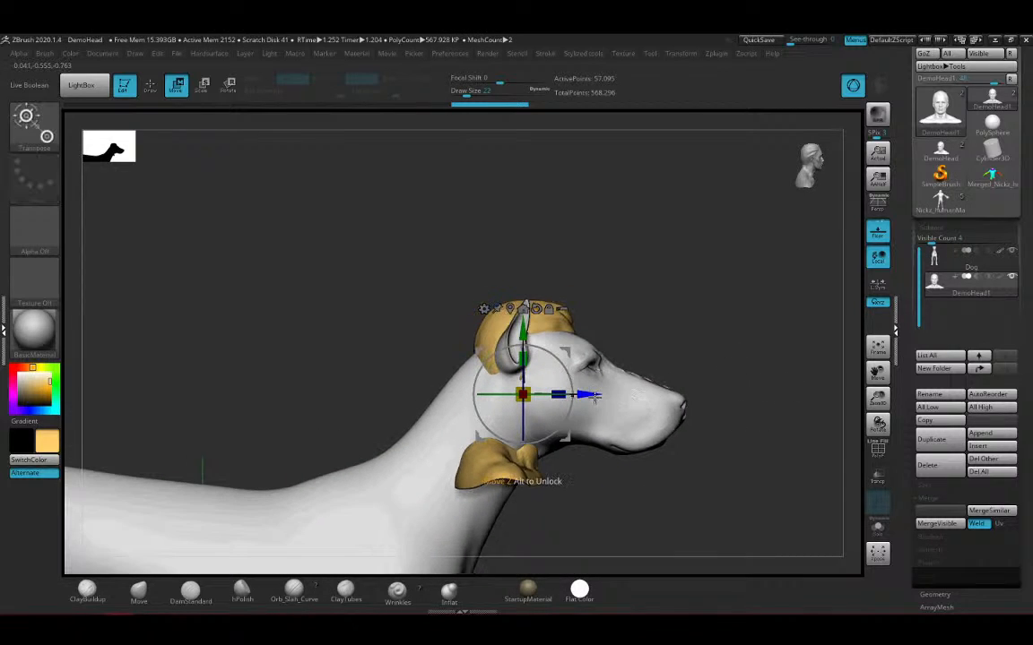
pyautogui.moveTo(586, 395); pyautogui.dragTo(616, 394)
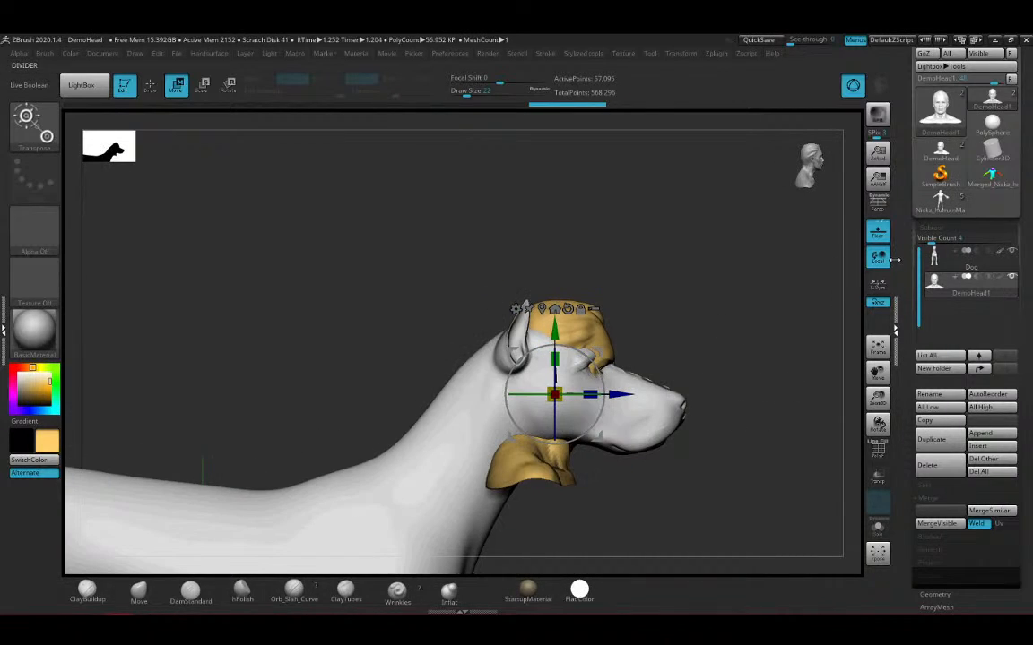
# Make the dog the active subtool and select the HistoryRecall brush in draw mode
pyautogui.keyDown('alt'); pyautogui.click(659, 404); pyautogui.keyUp('alt')
pyautogui.moveTo(753, 346); pyautogui.dragTo(717, 319)
pyautogui.keyDown('alt'); pyautogui.moveTo(592, 310); pyautogui.dragTo(754, 366, button='right'); pyautogui.keyUp('alt')
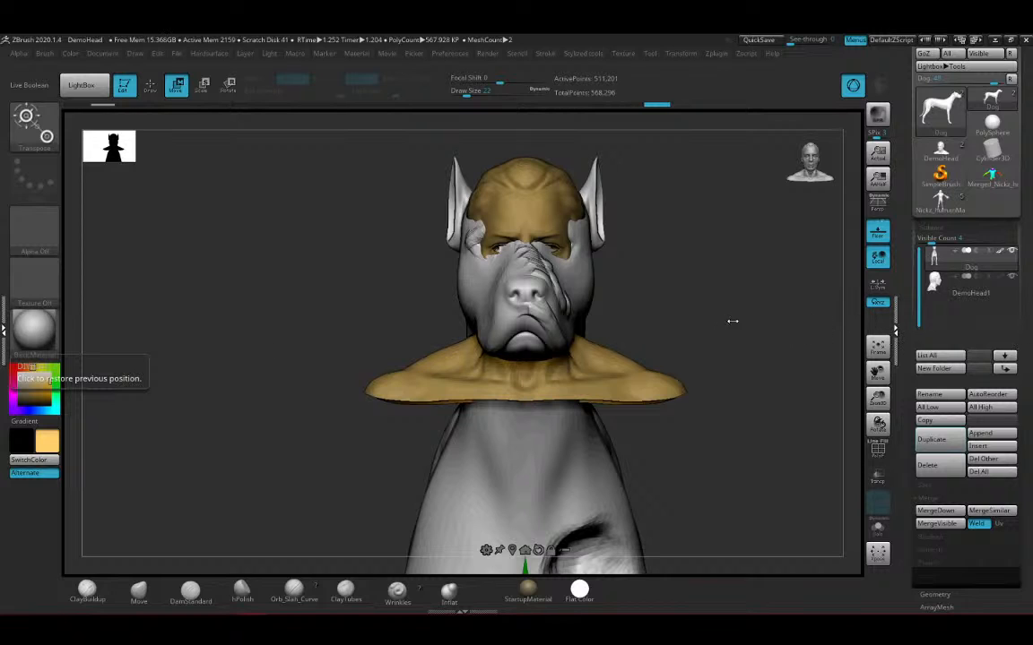
pyautogui.moveTo(706, 298); pyautogui.dragTo(417, 267)
pyautogui.click(150, 83)
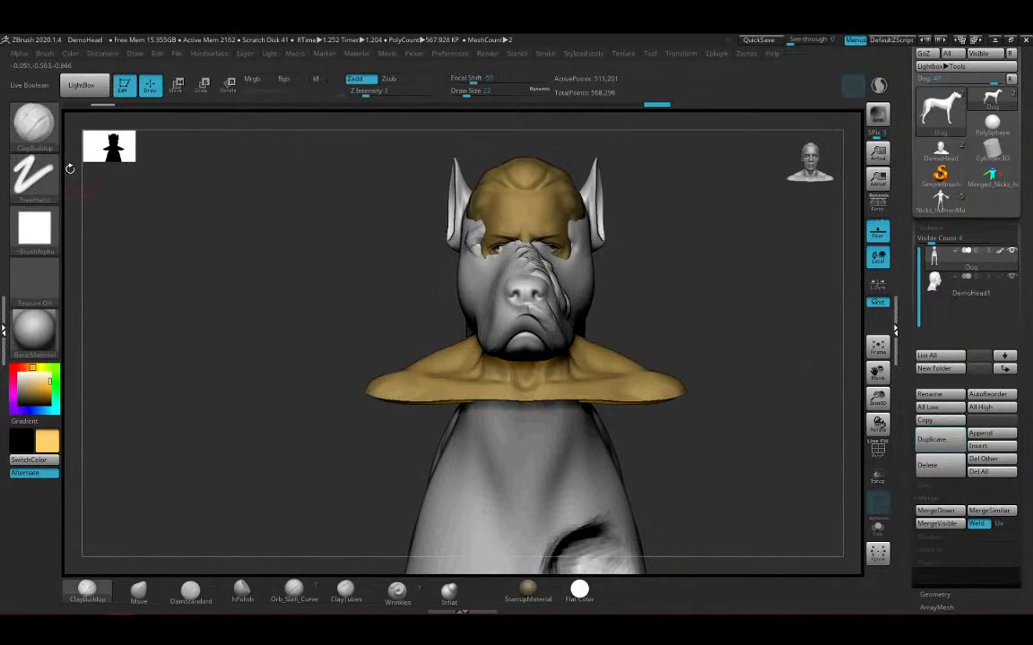
pyautogui.click(43, 134)
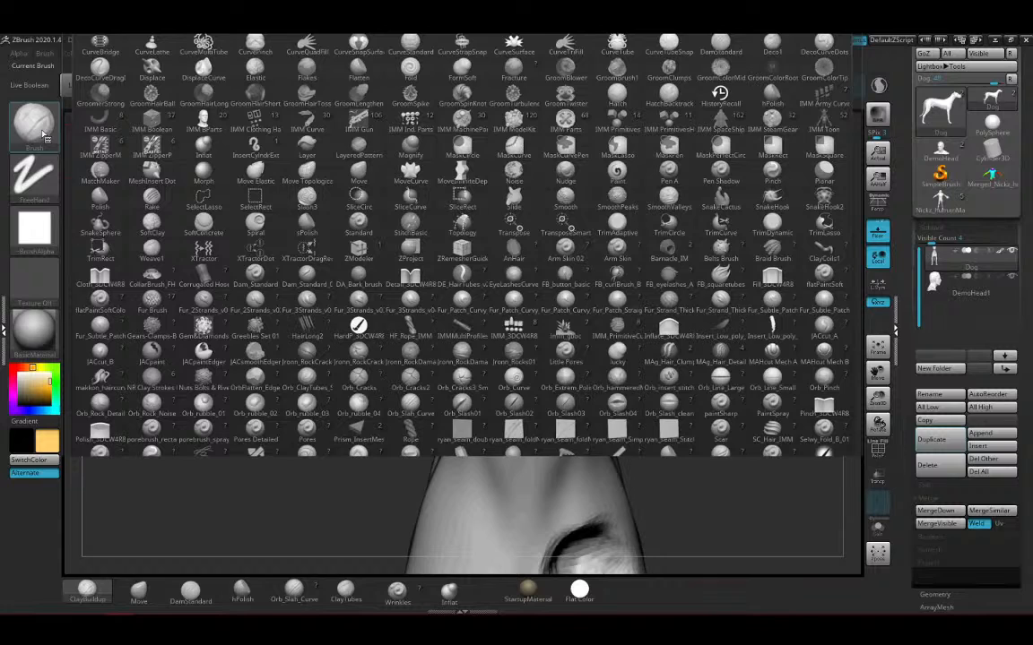
pyautogui.press('h')
pyautogui.click(720, 92)
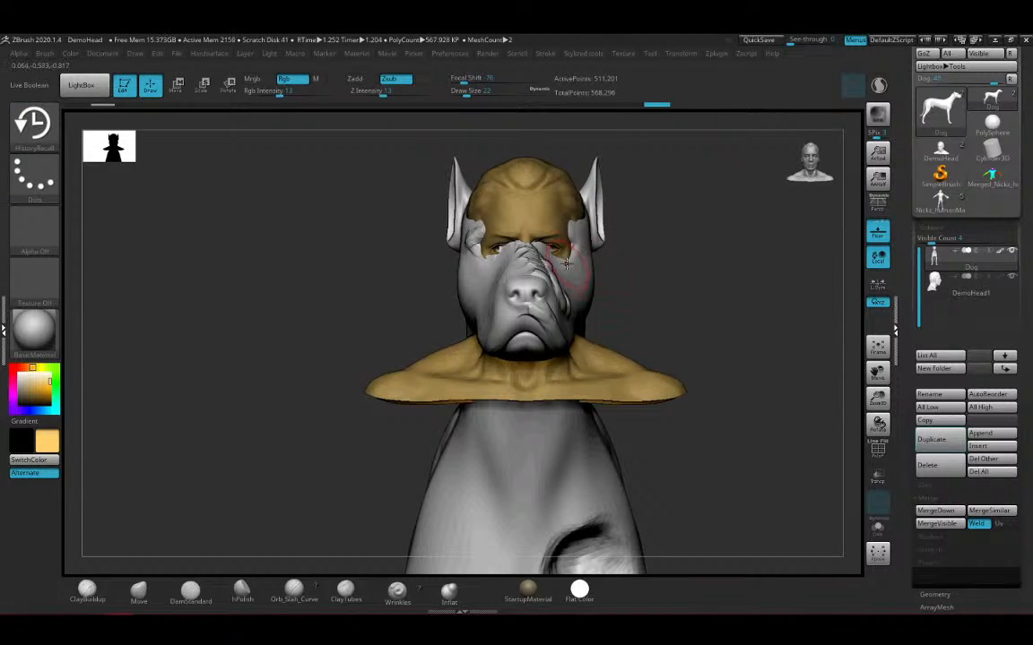
# Hide DemoHead and restore the smooth shape around the dog's left inner eye and brow with HistoryRecall
pyautogui.moveTo(567, 263); pyautogui.dragTo(820, 266, button='right')
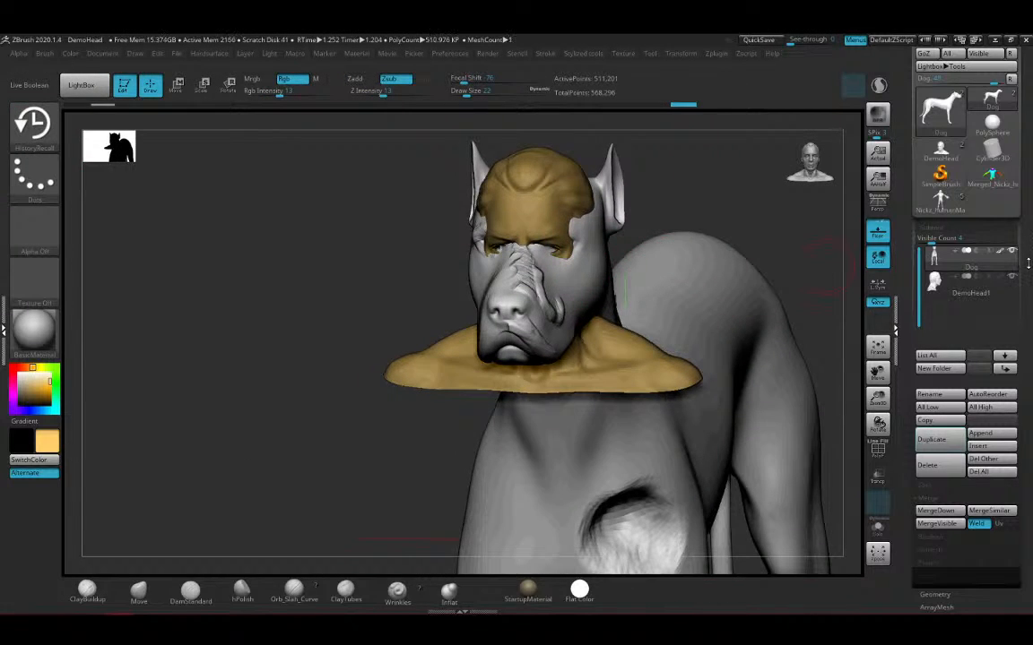
pyautogui.click(1012, 278)
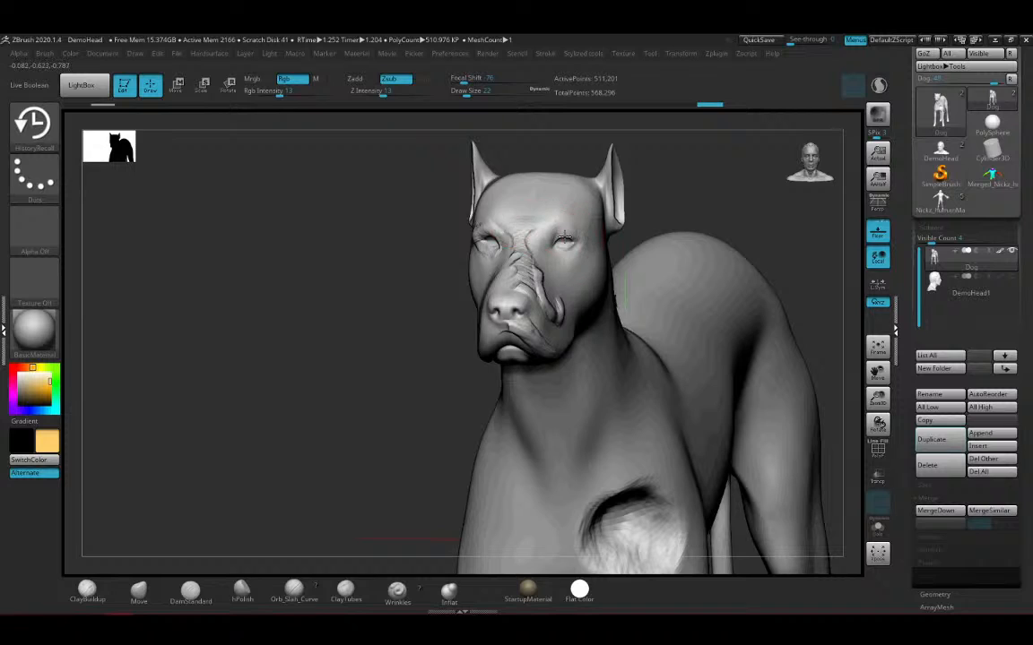
pyautogui.moveTo(565, 238)
pyautogui.mouseDown()
pyautogui.moveTo(516, 240)
pyautogui.moveTo(531, 235)
pyautogui.mouseUp()
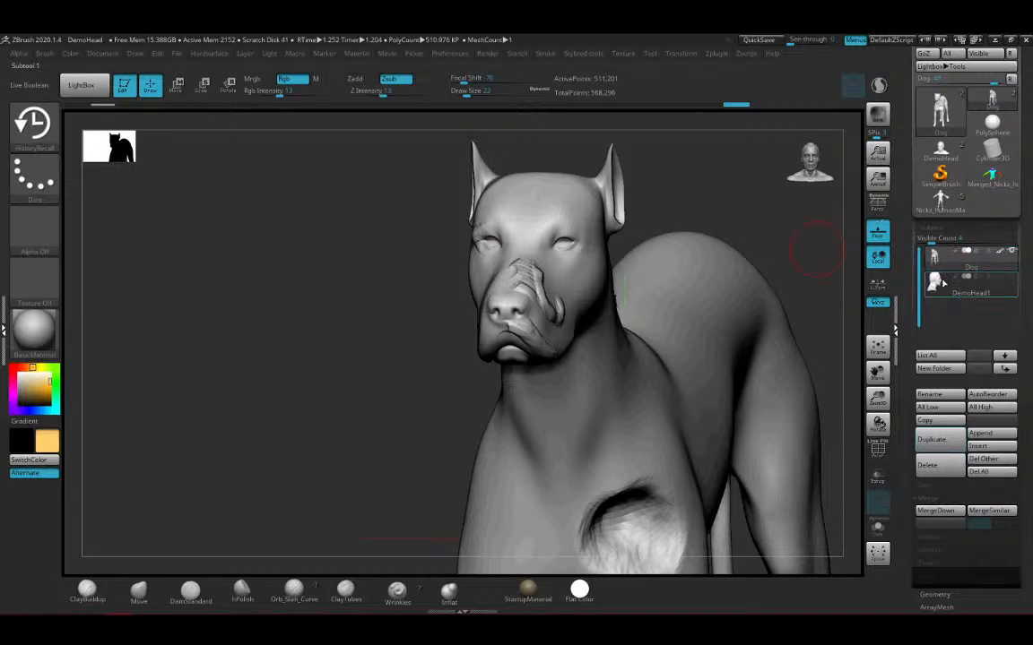
# Mark DemoHead's history state as the HistoryRecall source and make the dog the active subtool again
pyautogui.click(940, 284)
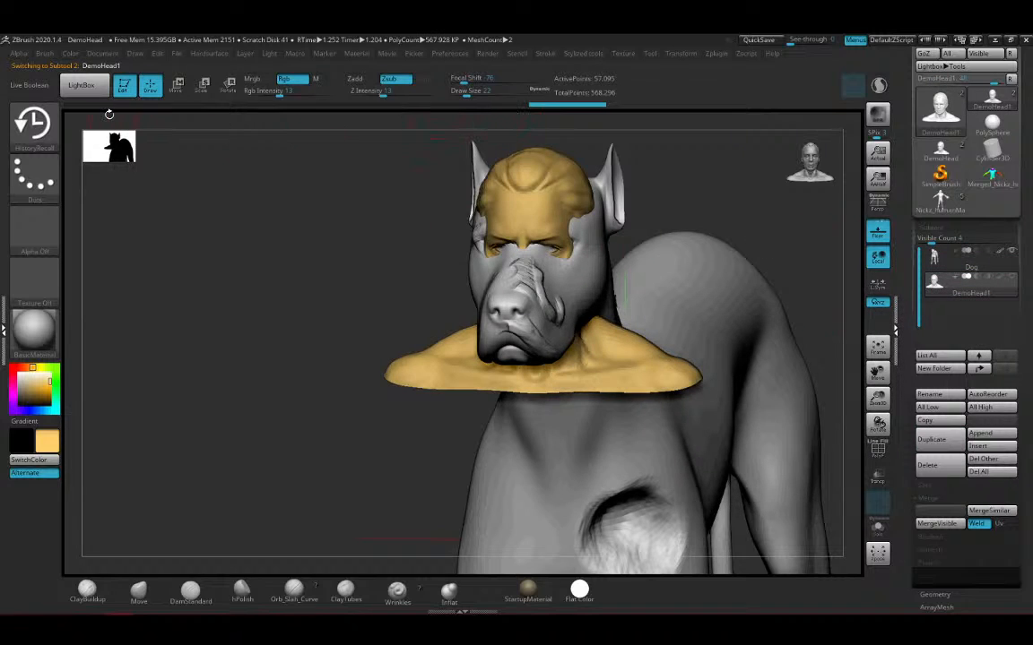
pyautogui.press('ctrl')
pyautogui.press('ctrl')
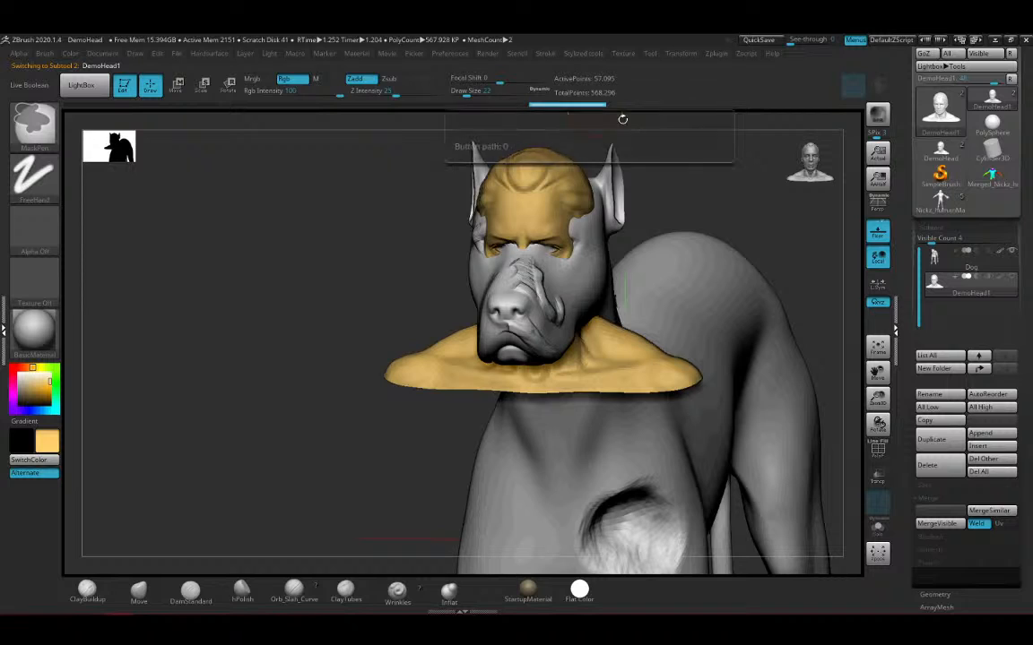
pyautogui.click(934, 258)
# Project DemoHead's forehead, eyes and ear onto the dog's forehead and left side of the head with HistoryRecall
pyautogui.moveTo(586, 228); pyautogui.dragTo(522, 237)
pyautogui.moveTo(662, 180)
pyautogui.mouseDown()
pyautogui.moveTo(695, 175)
pyautogui.moveTo(698, 322)
pyautogui.moveTo(680, 249)
pyautogui.moveTo(682, 381)
pyautogui.mouseUp()
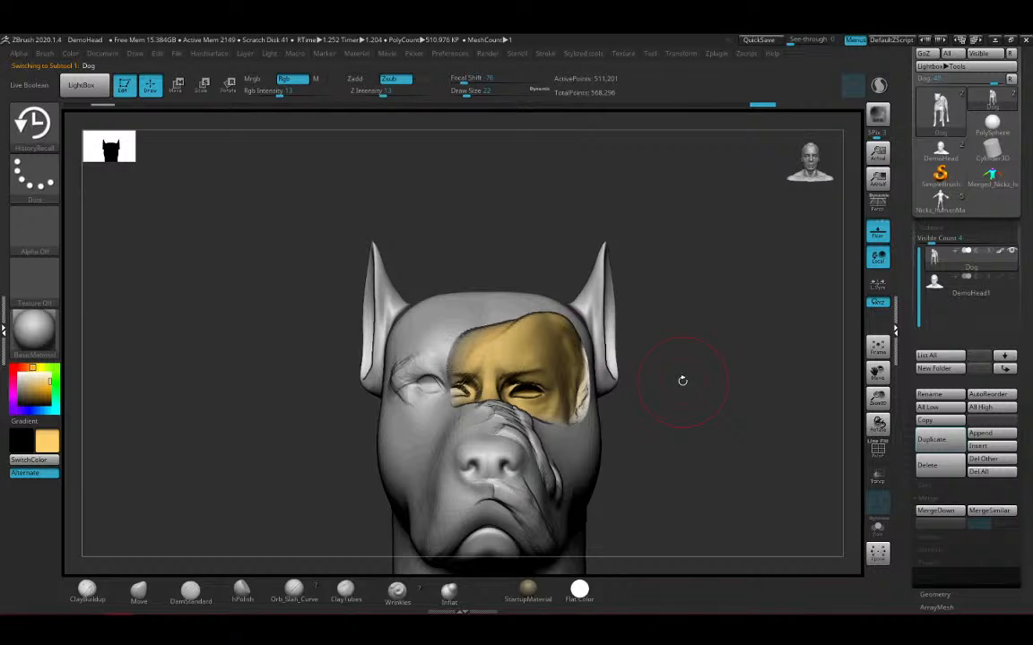
pyautogui.moveTo(646, 423)
pyautogui.mouseDown()
pyautogui.moveTo(515, 445)
pyautogui.moveTo(597, 336)
pyautogui.moveTo(574, 300)
pyautogui.moveTo(654, 469)
pyautogui.mouseUp()
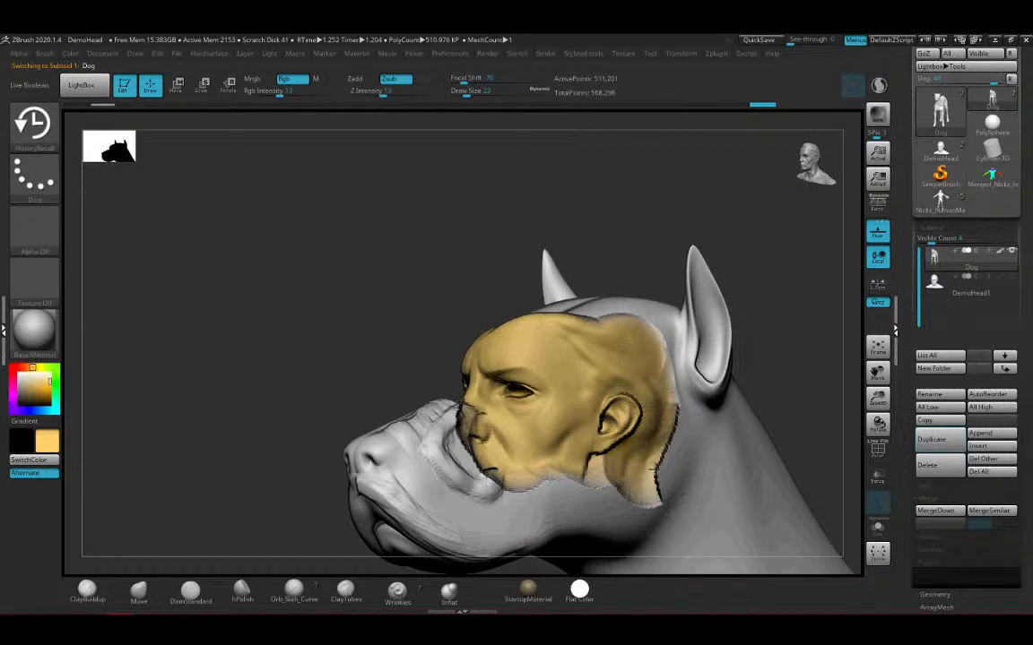
# Project DemoHead's hair, ear, profile and jaw onto the right side of the dog's head with HistoryRecall
pyautogui.moveTo(760, 395)
pyautogui.mouseDown()
pyautogui.moveTo(625, 381)
pyautogui.moveTo(520, 395)
pyautogui.moveTo(425, 341)
pyautogui.moveTo(471, 395)
pyautogui.moveTo(533, 404)
pyautogui.mouseUp()
pyautogui.moveTo(684, 350)
pyautogui.mouseDown()
pyautogui.moveTo(541, 344)
pyautogui.moveTo(511, 246)
pyautogui.moveTo(475, 251)
pyautogui.moveTo(443, 274)
pyautogui.mouseUp()
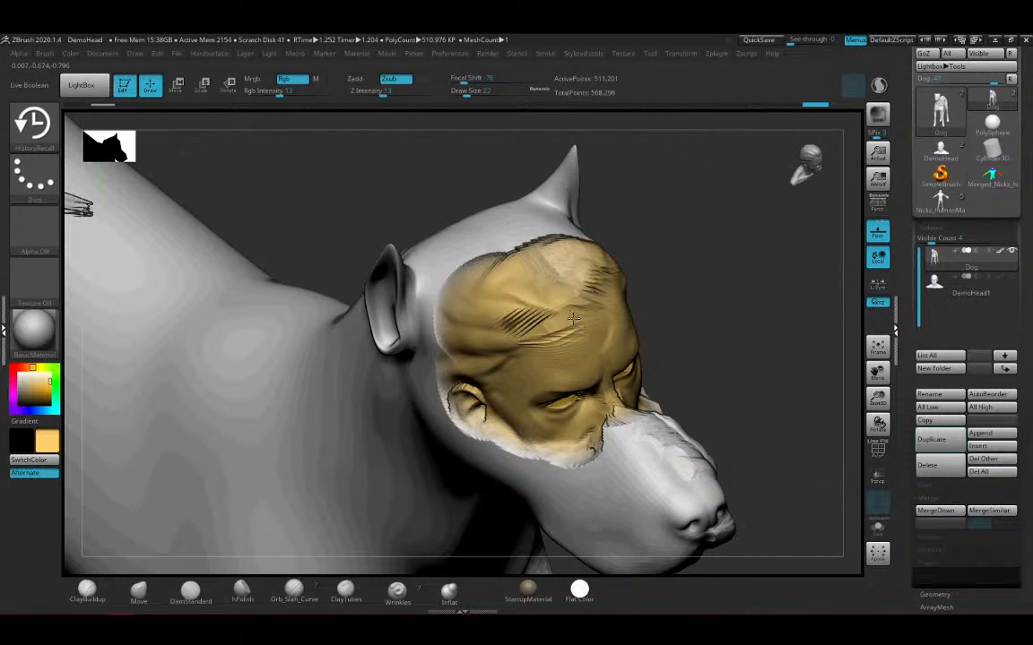
pyautogui.moveTo(680, 266)
pyautogui.mouseDown()
pyautogui.moveTo(724, 302)
pyautogui.moveTo(660, 303)
pyautogui.moveTo(653, 439)
pyautogui.moveTo(569, 466)
pyautogui.mouseUp()
pyautogui.moveTo(702, 387)
pyautogui.mouseDown()
pyautogui.moveTo(750, 350)
pyautogui.moveTo(737, 350)
pyautogui.mouseUp()
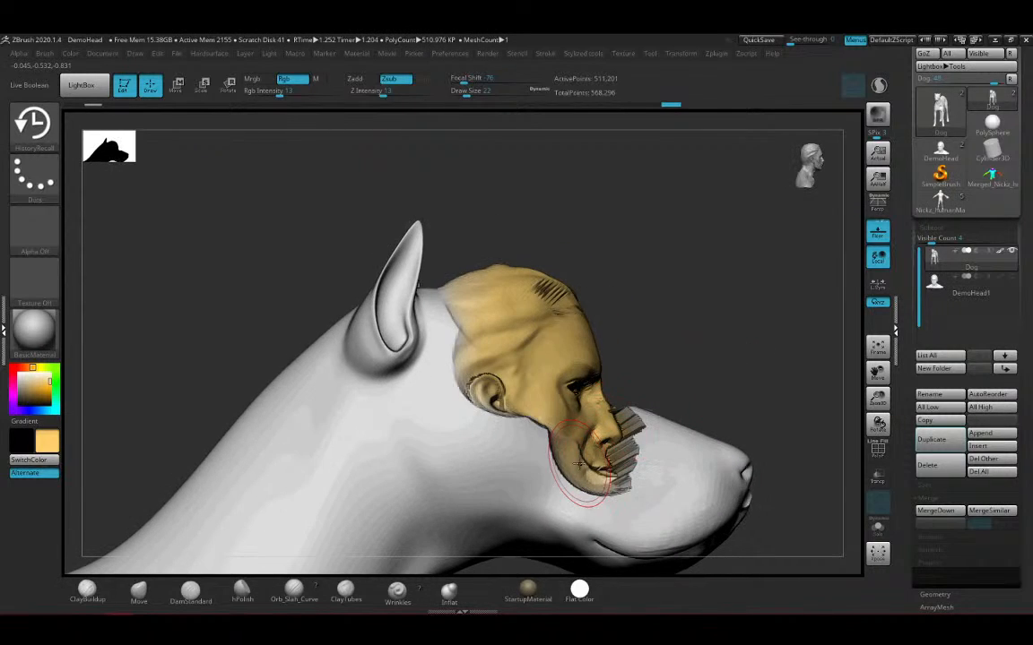
pyautogui.moveTo(580, 464)
pyautogui.mouseDown()
pyautogui.moveTo(475, 440)
pyautogui.moveTo(425, 413)
pyautogui.moveTo(404, 340)
pyautogui.moveTo(585, 464)
pyautogui.mouseUp()
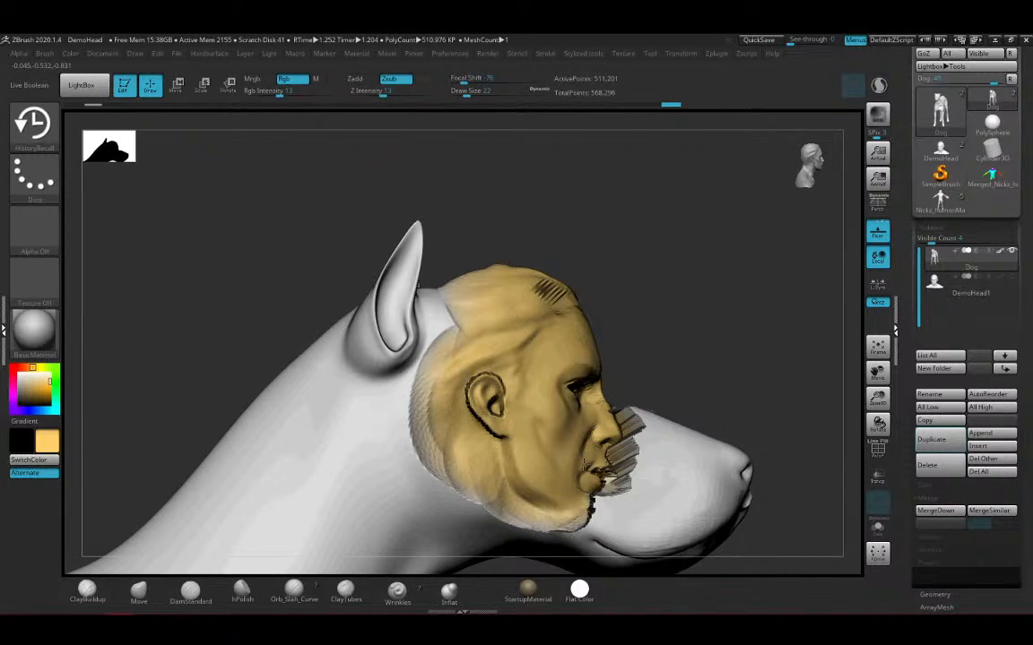
# Extend the DemoHead projection over the dog's left cheek, jaw and the area behind the ear with HistoryRecall
pyautogui.moveTo(714, 364)
pyautogui.mouseDown()
pyautogui.moveTo(556, 385)
pyautogui.moveTo(619, 481)
pyautogui.moveTo(598, 498)
pyautogui.moveTo(659, 482)
pyautogui.mouseUp()
pyautogui.keyDown('alt'); pyautogui.moveTo(655, 446); pyautogui.dragTo(641, 388, button='right'); pyautogui.keyUp('alt')
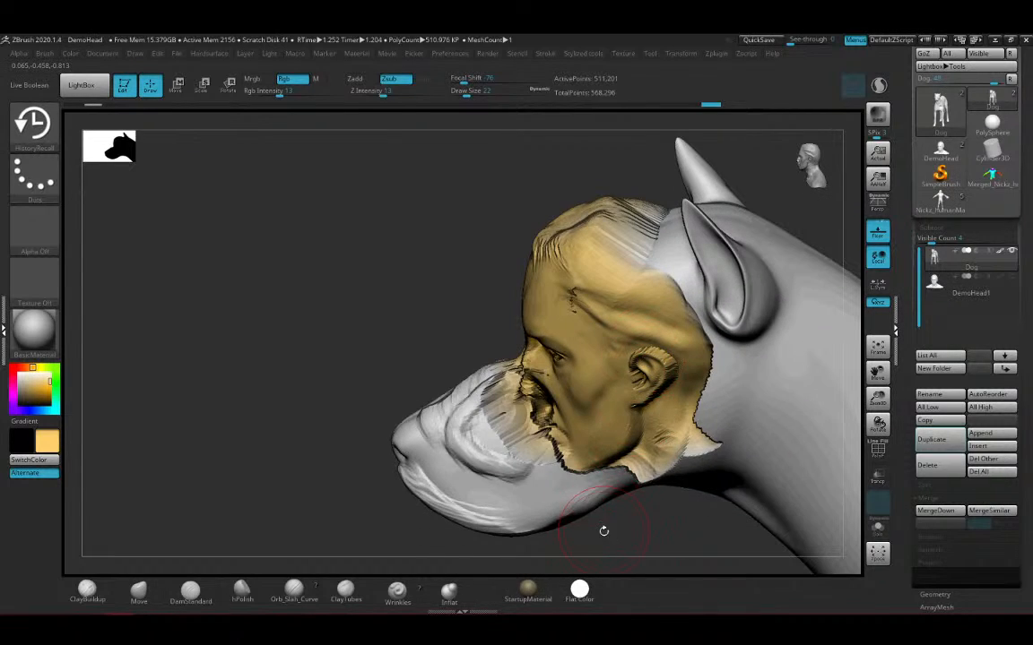
pyautogui.moveTo(604, 530); pyautogui.dragTo(615, 489)
pyautogui.moveTo(712, 403)
pyautogui.mouseDown()
pyautogui.moveTo(643, 480)
pyautogui.moveTo(574, 481)
pyautogui.moveTo(523, 425)
pyautogui.mouseUp()
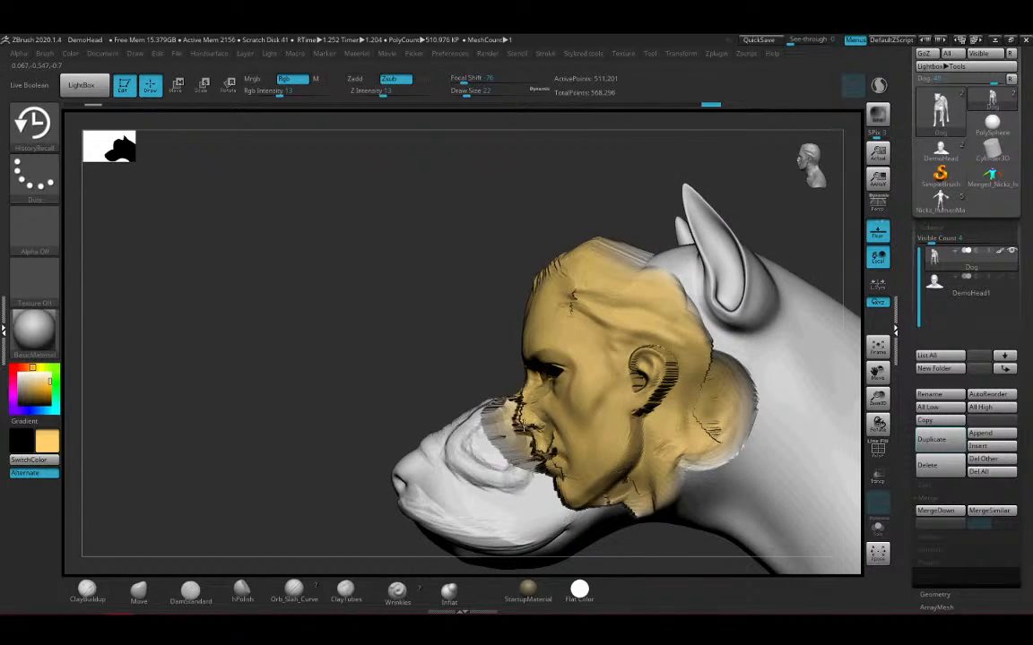
# Brush DemoHead's shape into the dog's right eye area, below the jaw and onto the throat with HistoryRecall
pyautogui.moveTo(468, 376); pyautogui.dragTo(430, 461)
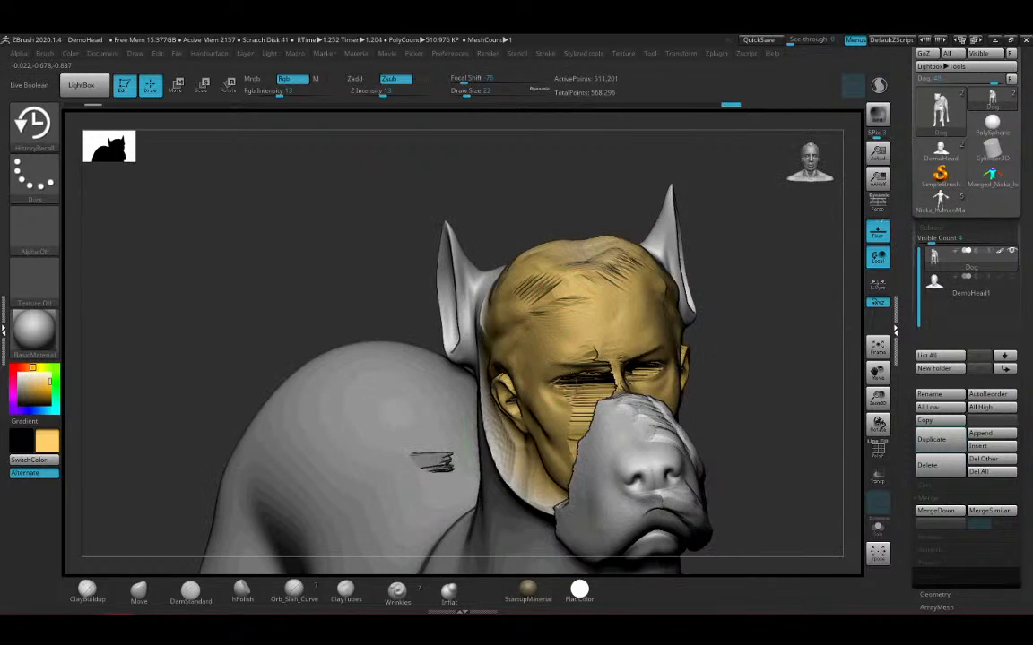
pyautogui.moveTo(575, 384)
pyautogui.mouseDown()
pyautogui.moveTo(549, 361)
pyautogui.moveTo(549, 381)
pyautogui.mouseUp()
pyautogui.moveTo(722, 359)
pyautogui.keyDown('shift'); pyautogui.mouseDown(button='right')
pyautogui.moveTo(735, 350)
pyautogui.moveTo(702, 384)
pyautogui.moveTo(738, 383)
pyautogui.mouseUp(button='right'); pyautogui.keyUp('shift')
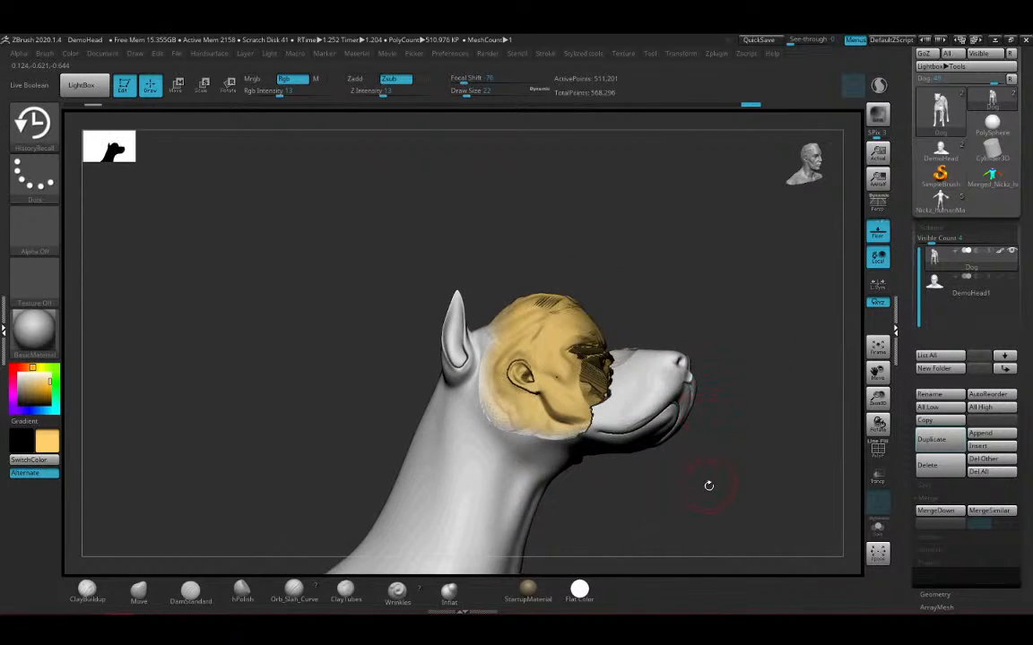
pyautogui.moveTo(709, 485); pyautogui.dragTo(681, 403, button='right')
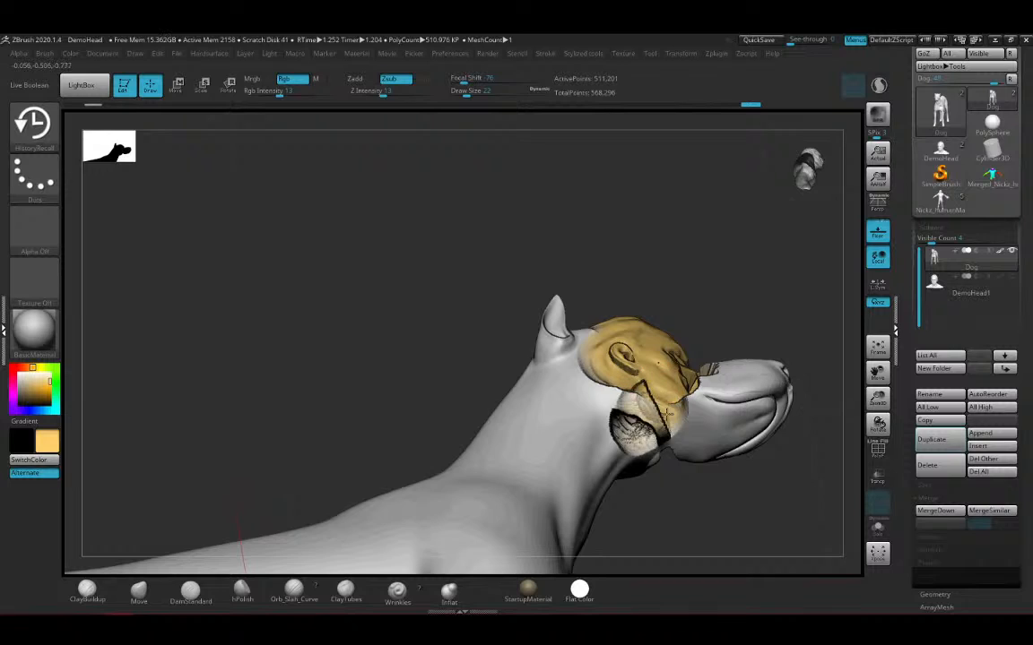
pyautogui.moveTo(633, 491); pyautogui.dragTo(603, 412, button='right')
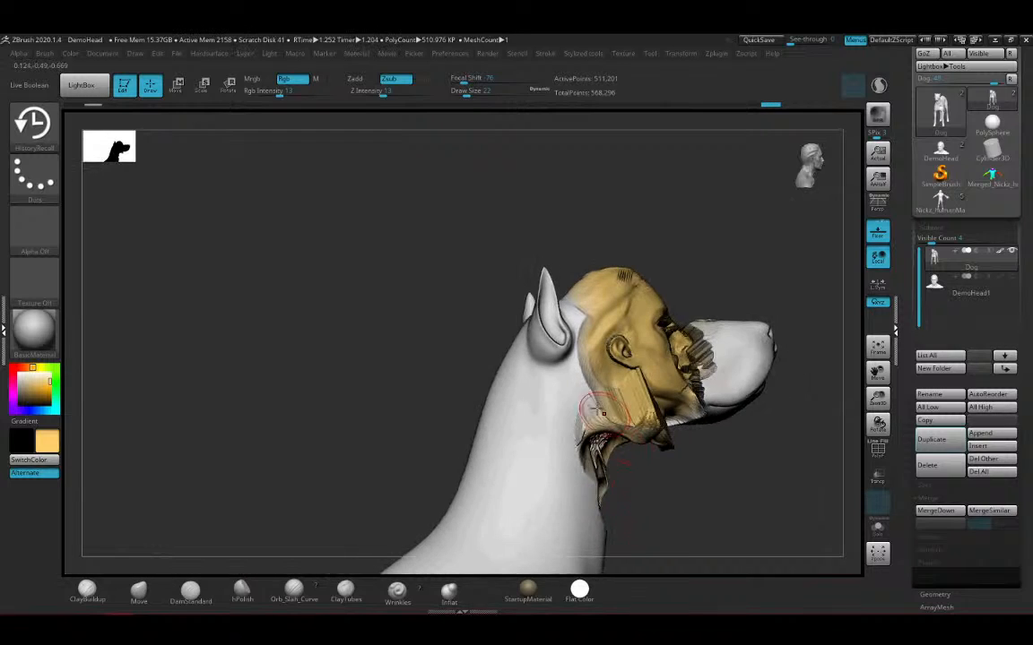
# Project the back of DemoHead onto the rear of the dog's head and around the ears with HistoryRecall
pyautogui.moveTo(502, 269); pyautogui.dragTo(584, 287, button='right')
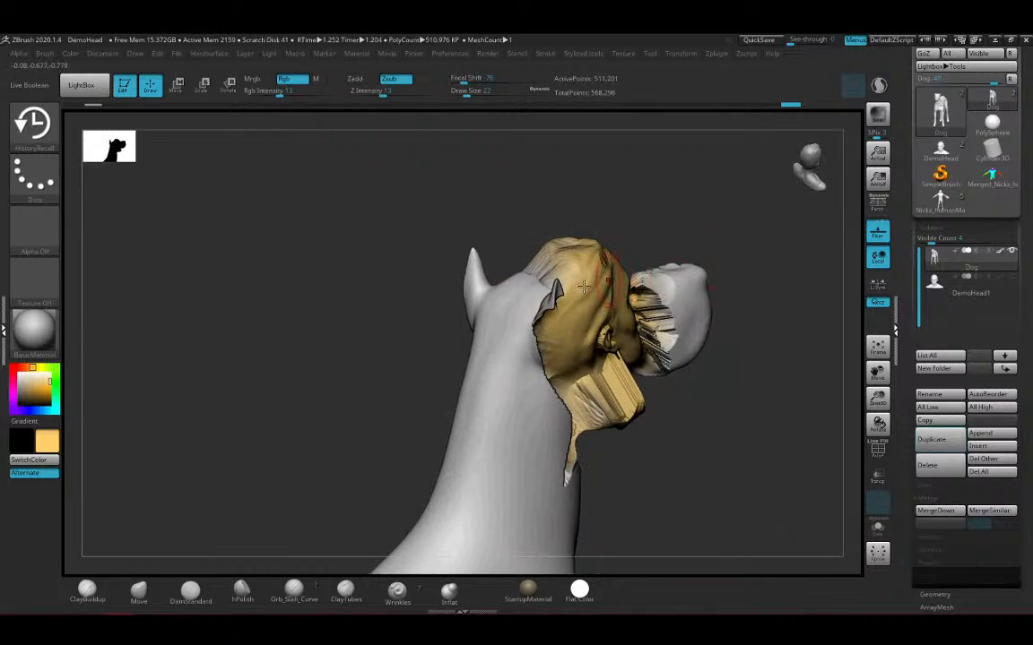
pyautogui.moveTo(570, 289)
pyautogui.mouseDown()
pyautogui.moveTo(540, 325)
pyautogui.moveTo(522, 300)
pyautogui.moveTo(555, 343)
pyautogui.moveTo(551, 300)
pyautogui.moveTo(565, 285)
pyautogui.mouseUp()
pyautogui.moveTo(653, 221)
pyautogui.mouseDown()
pyautogui.moveTo(618, 211)
pyautogui.moveTo(685, 173)
pyautogui.moveTo(685, 287)
pyautogui.moveTo(614, 366)
pyautogui.moveTo(574, 312)
pyautogui.moveTo(551, 337)
pyautogui.moveTo(620, 379)
pyautogui.moveTo(549, 281)
pyautogui.mouseUp()
pyautogui.moveTo(692, 267); pyautogui.dragTo(642, 285)
pyautogui.moveTo(578, 283)
pyautogui.mouseDown()
pyautogui.moveTo(599, 308)
pyautogui.moveTo(567, 314)
pyautogui.moveTo(592, 345)
pyautogui.mouseUp()
pyautogui.moveTo(632, 466)
pyautogui.mouseDown()
pyautogui.moveTo(720, 369)
pyautogui.moveTo(666, 323)
pyautogui.moveTo(689, 365)
pyautogui.moveTo(744, 380)
pyautogui.moveTo(740, 443)
pyautogui.mouseUp()
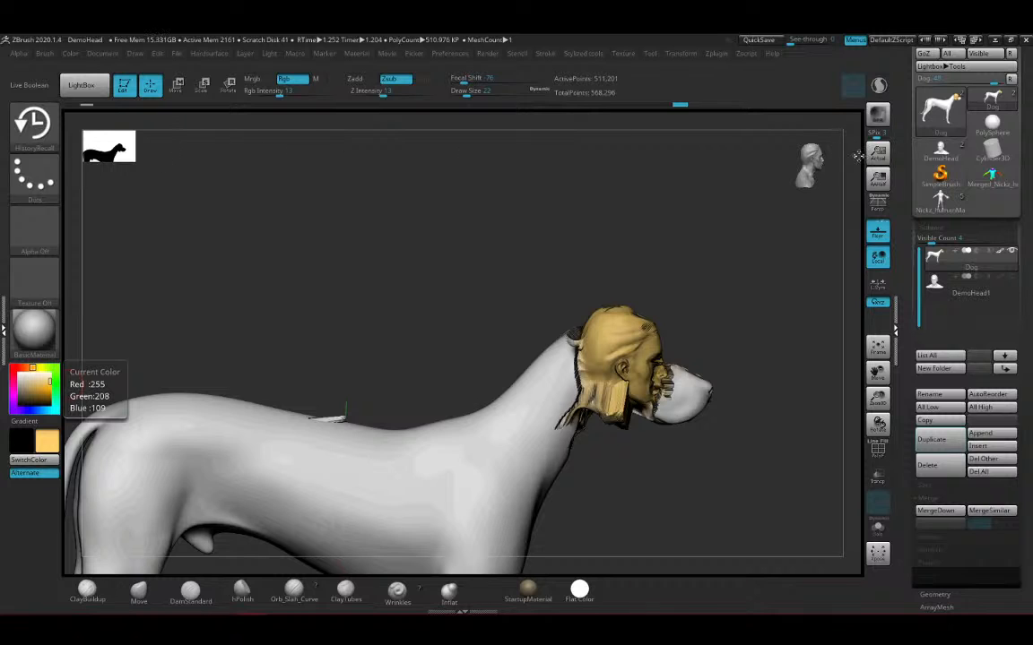
# Draw thin freehand ridges along the dog's right flank and shoulder with the ClayBuildup brush
pyautogui.moveTo(858, 157); pyautogui.dragTo(202, 543)
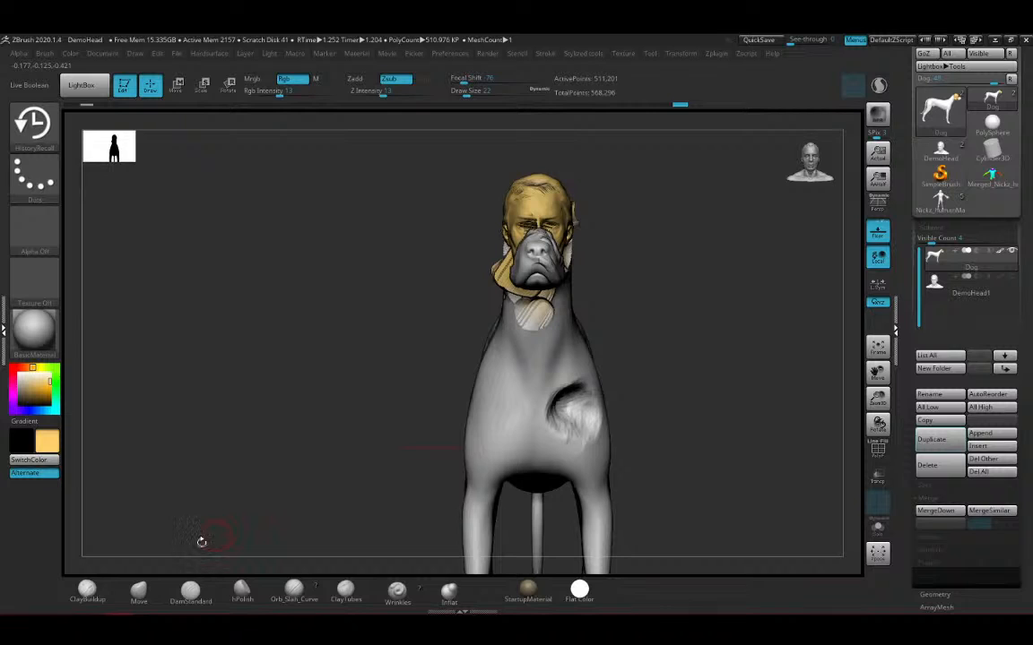
pyautogui.click(87, 589)
pyautogui.moveTo(501, 373)
pyautogui.mouseDown()
pyautogui.moveTo(655, 341)
pyautogui.moveTo(426, 376)
pyautogui.moveTo(275, 355)
pyautogui.moveTo(308, 355)
pyautogui.mouseUp()
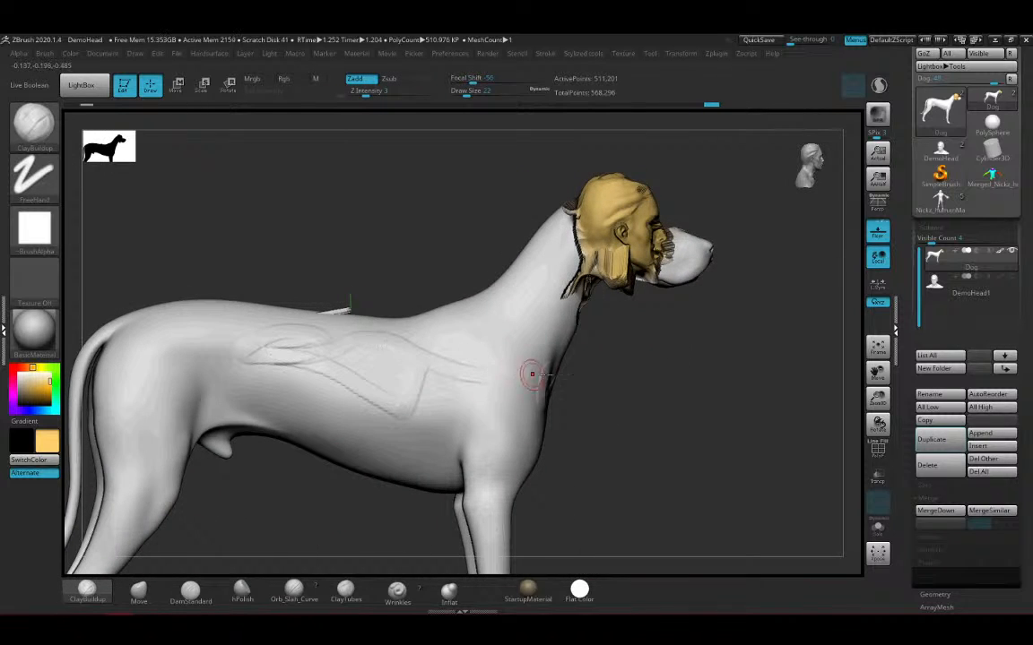
pyautogui.moveTo(502, 339)
pyautogui.mouseDown()
pyautogui.moveTo(611, 363)
pyautogui.moveTo(600, 302)
pyautogui.moveTo(617, 356)
pyautogui.moveTo(691, 300)
pyautogui.mouseUp()
pyautogui.press('ctrl')
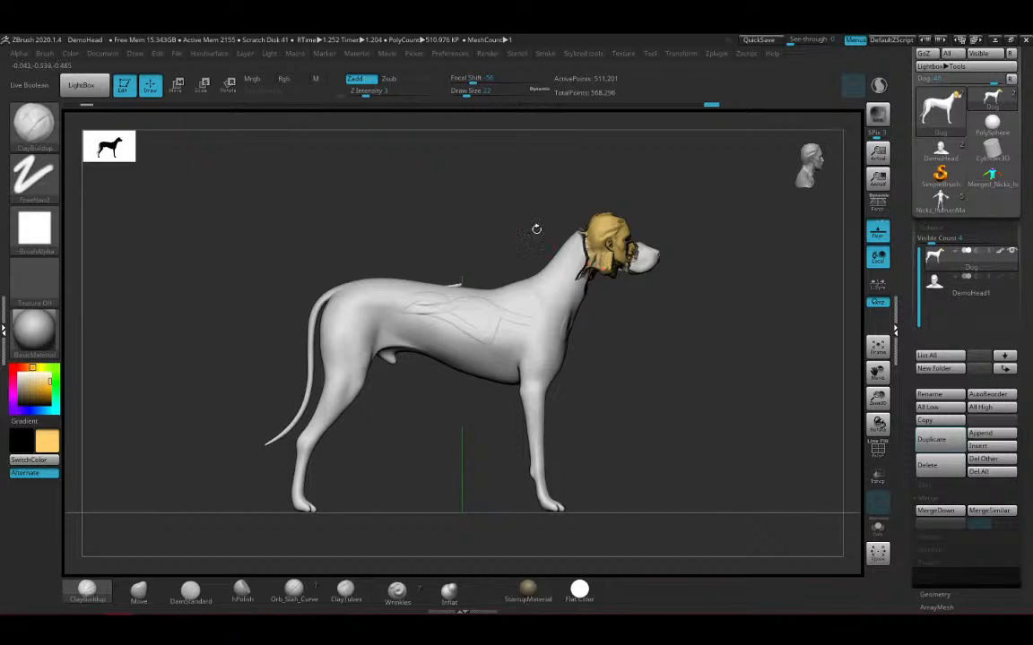
pyautogui.moveTo(534, 230); pyautogui.dragTo(580, 254)
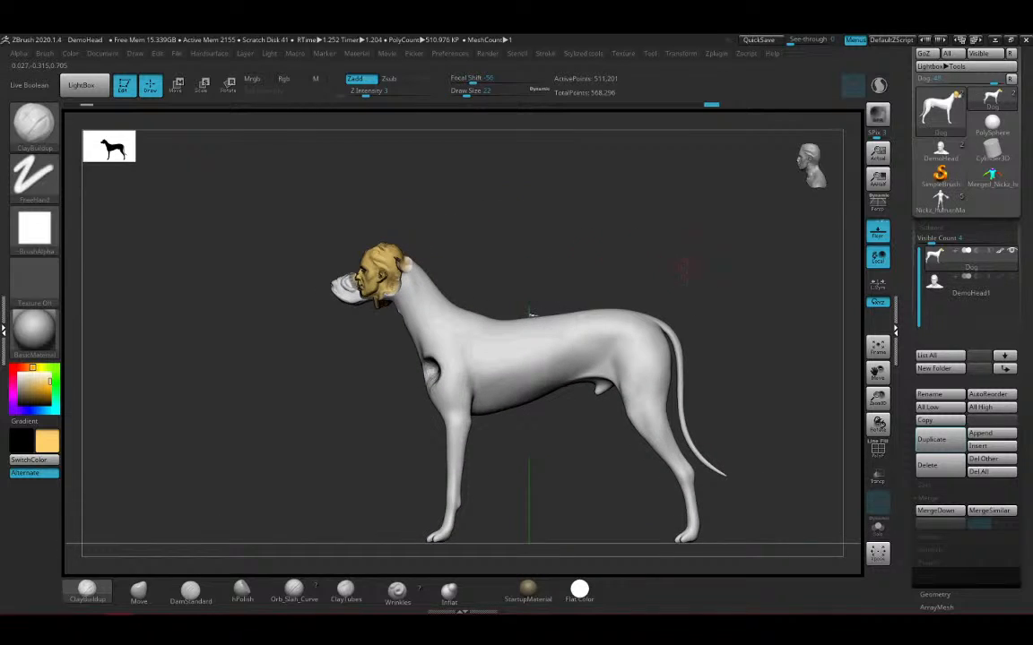
pyautogui.moveTo(687, 270)
pyautogui.mouseDown()
pyautogui.moveTo(691, 256)
pyautogui.moveTo(742, 270)
pyautogui.moveTo(695, 299)
pyautogui.moveTo(657, 277)
pyautogui.moveTo(648, 199)
pyautogui.moveTo(691, 282)
pyautogui.moveTo(682, 296)
pyautogui.moveTo(695, 283)
pyautogui.moveTo(666, 306)
pyautogui.moveTo(598, 286)
pyautogui.mouseUp()
pyautogui.keyDown('ctrl'); pyautogui.moveTo(597, 286); pyautogui.dragTo(533, 306, button='right'); pyautogui.keyUp('ctrl')
pyautogui.moveTo(516, 258)
pyautogui.mouseDown()
pyautogui.moveTo(693, 302)
pyautogui.moveTo(722, 337)
pyautogui.moveTo(686, 286)
pyautogui.moveTo(696, 307)
pyautogui.moveTo(643, 260)
pyautogui.moveTo(628, 183)
pyautogui.moveTo(578, 261)
pyautogui.moveTo(641, 233)
pyautogui.moveTo(665, 244)
pyautogui.moveTo(195, 261)
pyautogui.mouseUp()
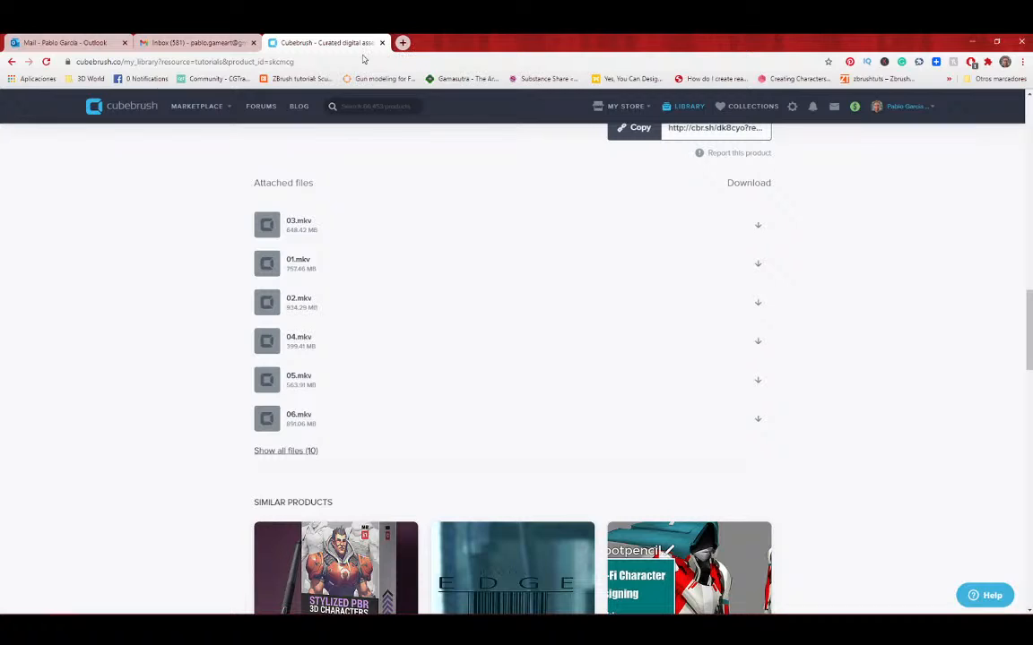
# Search the web in the Chrome browser for "stylized render zbrush"
pyautogui.click(300, 61)
pyautogui.write('st')
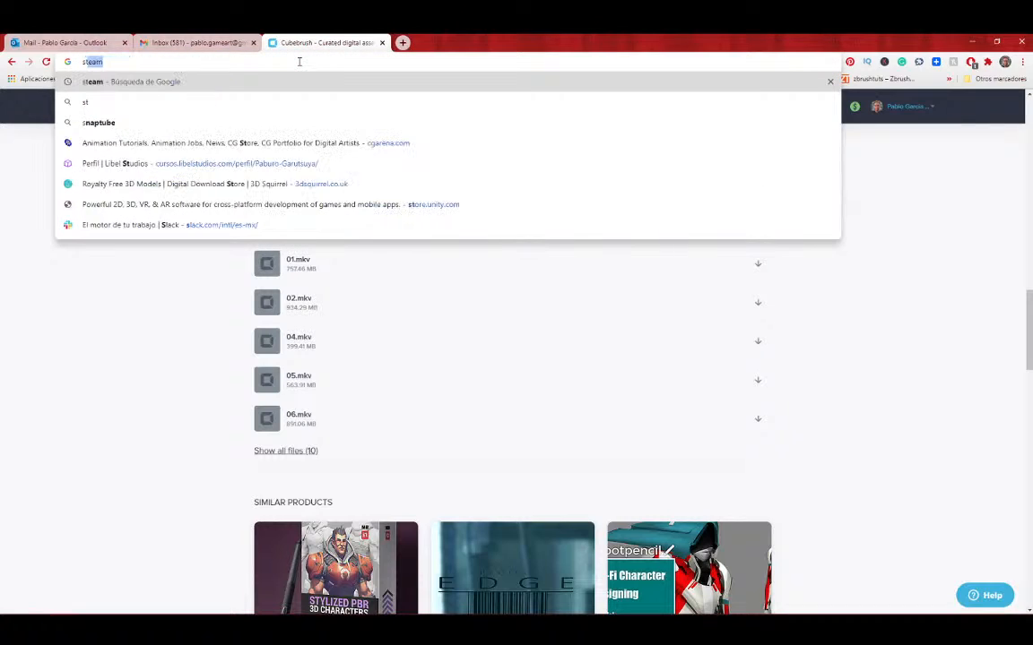
pyautogui.write('ylized')
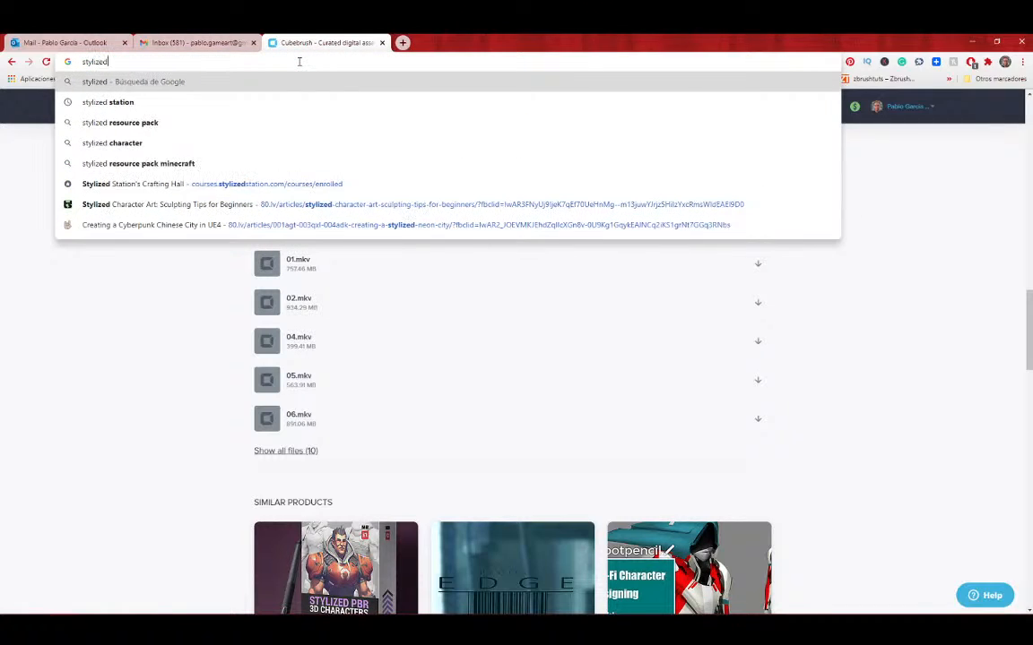
pyautogui.write(' render')
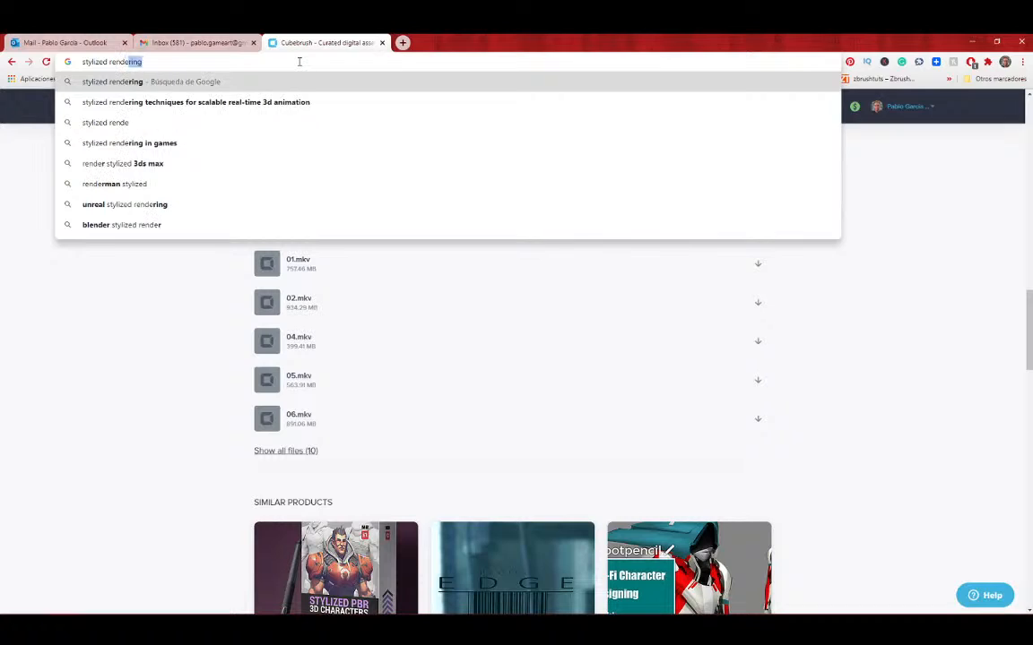
pyautogui.write(' zbr')
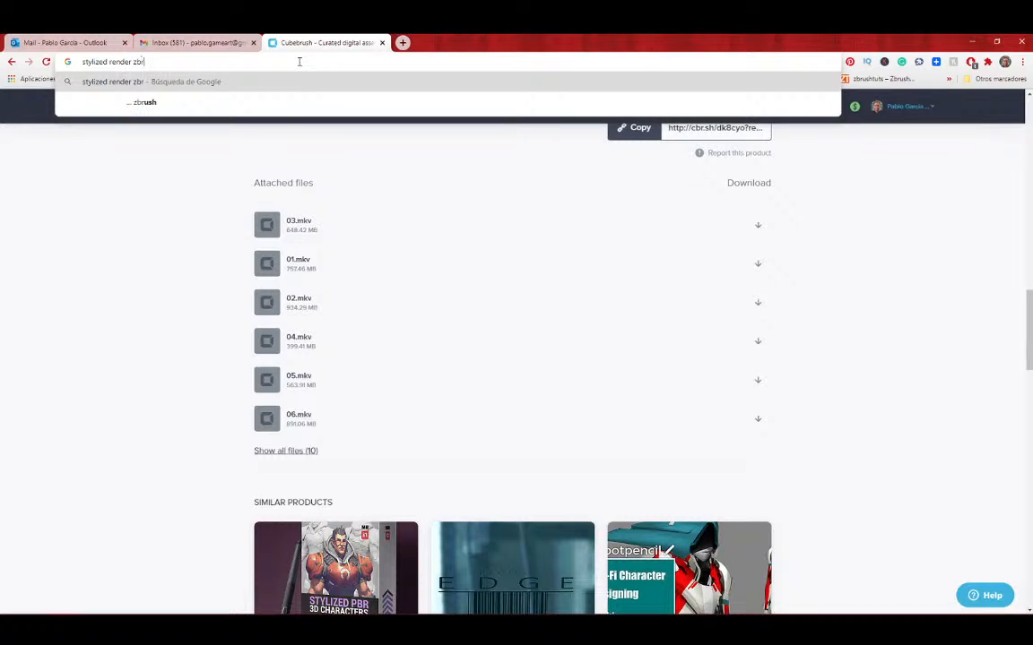
pyautogui.write('ush')
pyautogui.press('Return')
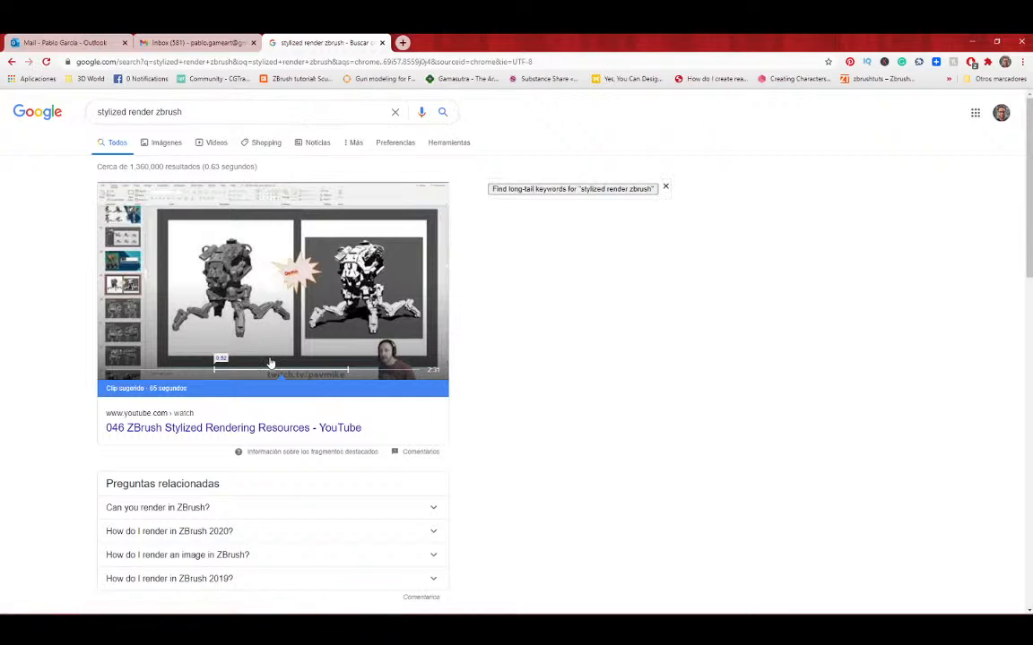
# Limit the search to videos, open "Pavwork17 : Stylized ZBrush Rendering Part 1" and go to its creator's channel
pyautogui.click(209, 149)
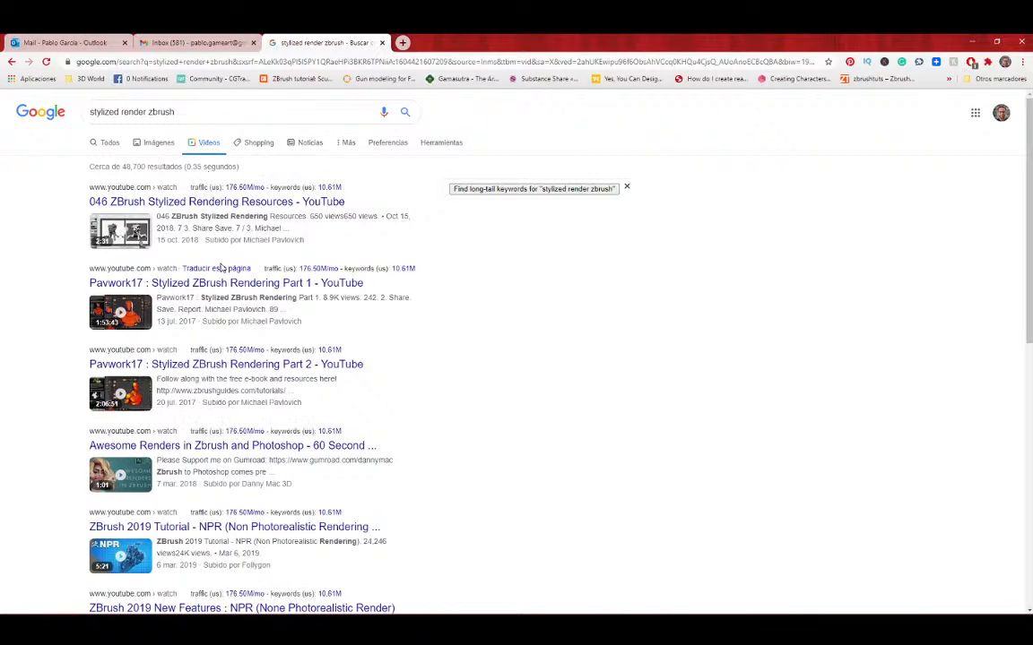
pyautogui.click(215, 285)
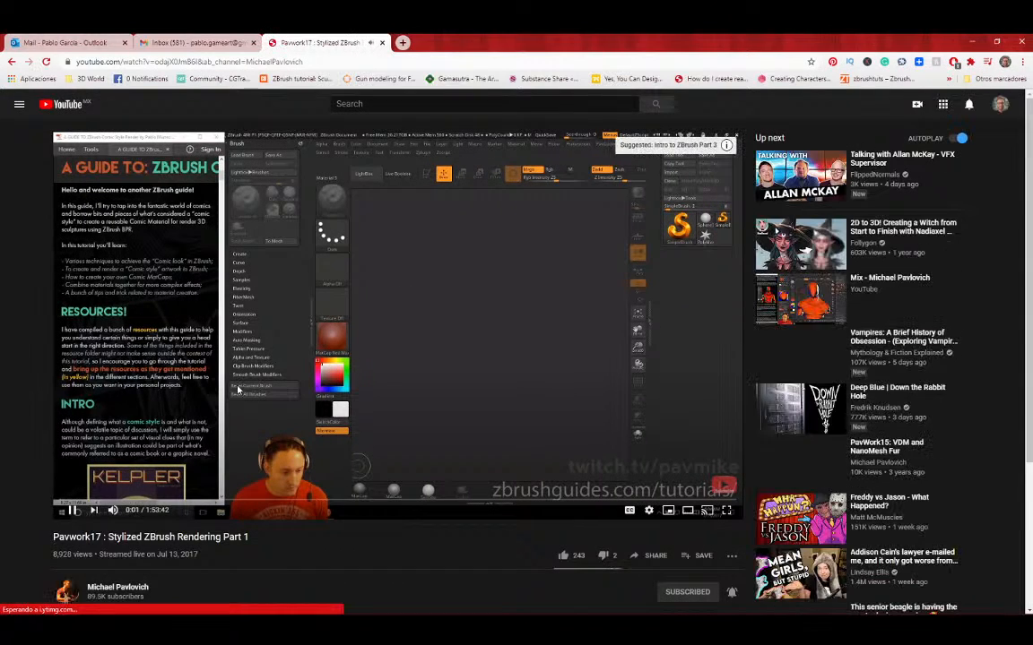
pyautogui.click(124, 590)
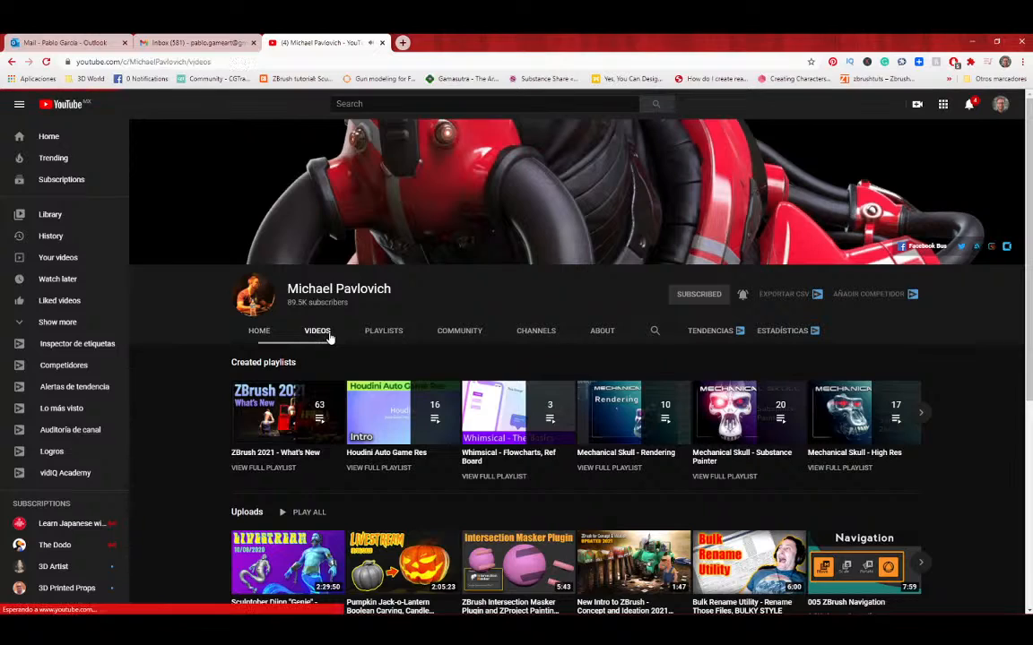
# Find the "ZBrushGuides: Stylized Rendering" playlist among the channel's playlists, open it and pause its first video
pyautogui.click(328, 335)
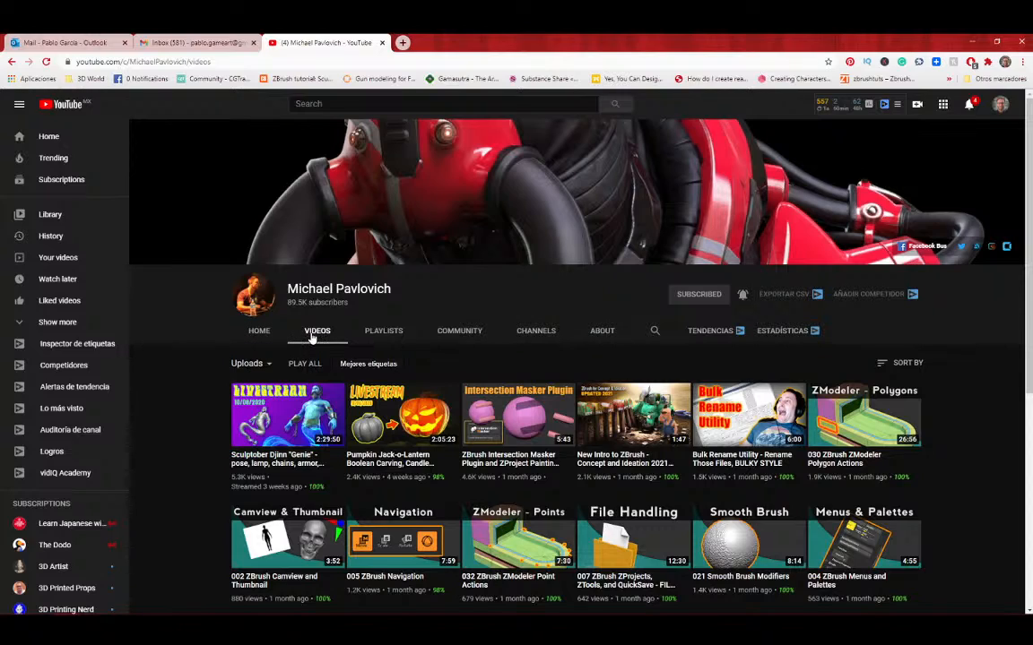
pyautogui.click(370, 336)
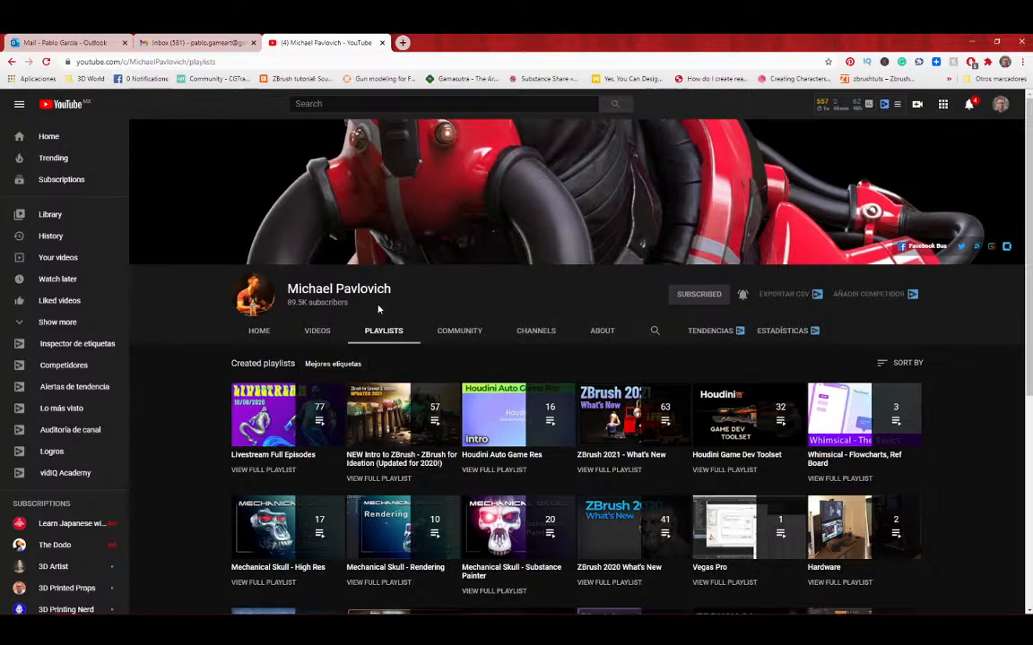
pyautogui.scroll(-3, 406, 330)
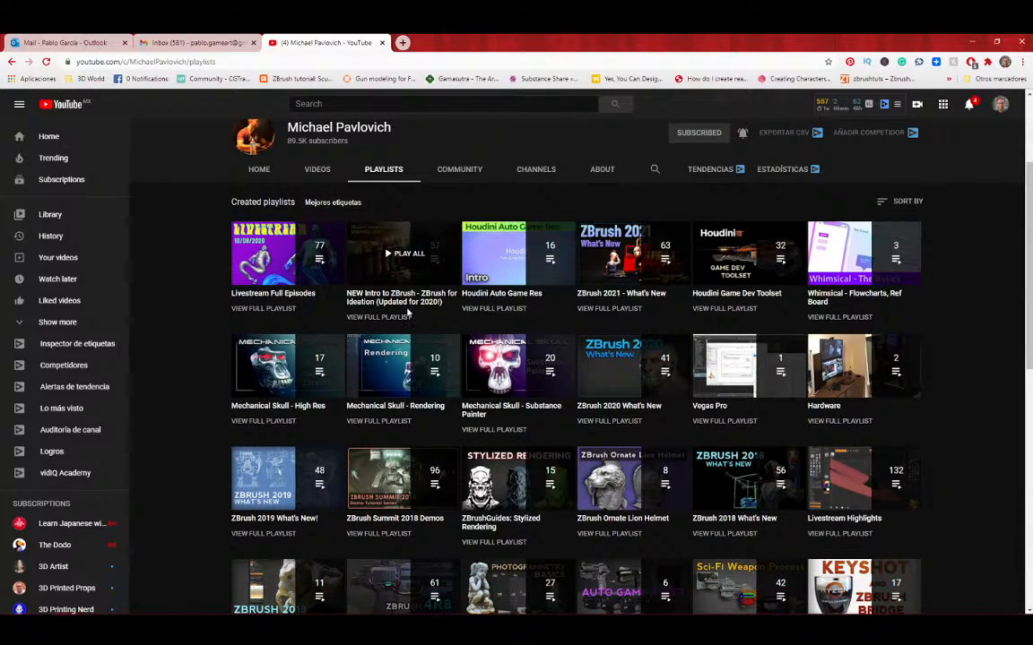
pyautogui.scroll(-1, 408, 312)
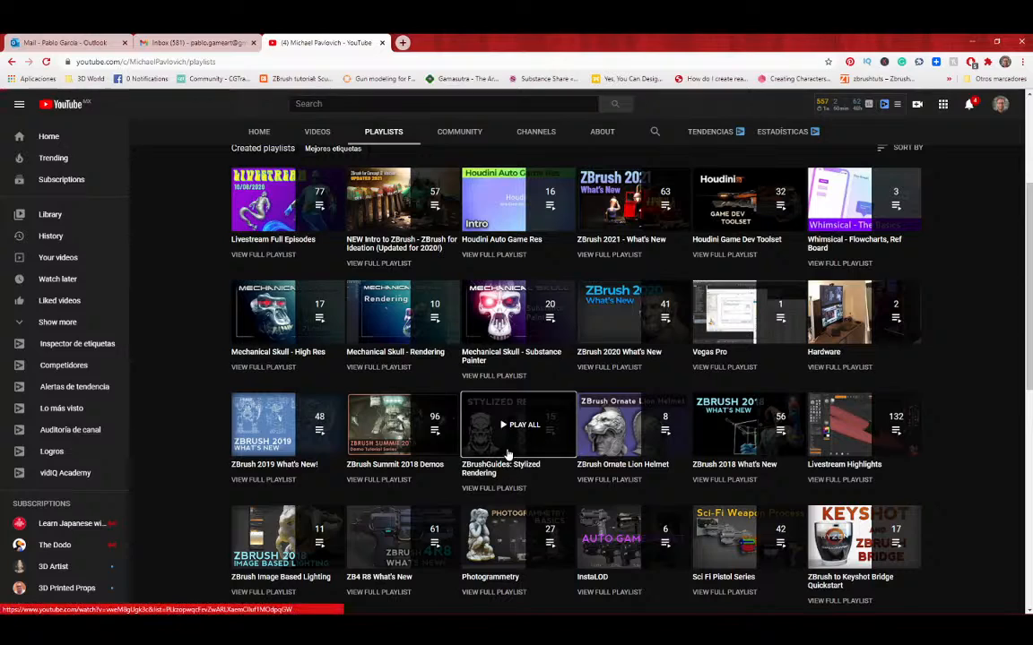
pyautogui.click(508, 454)
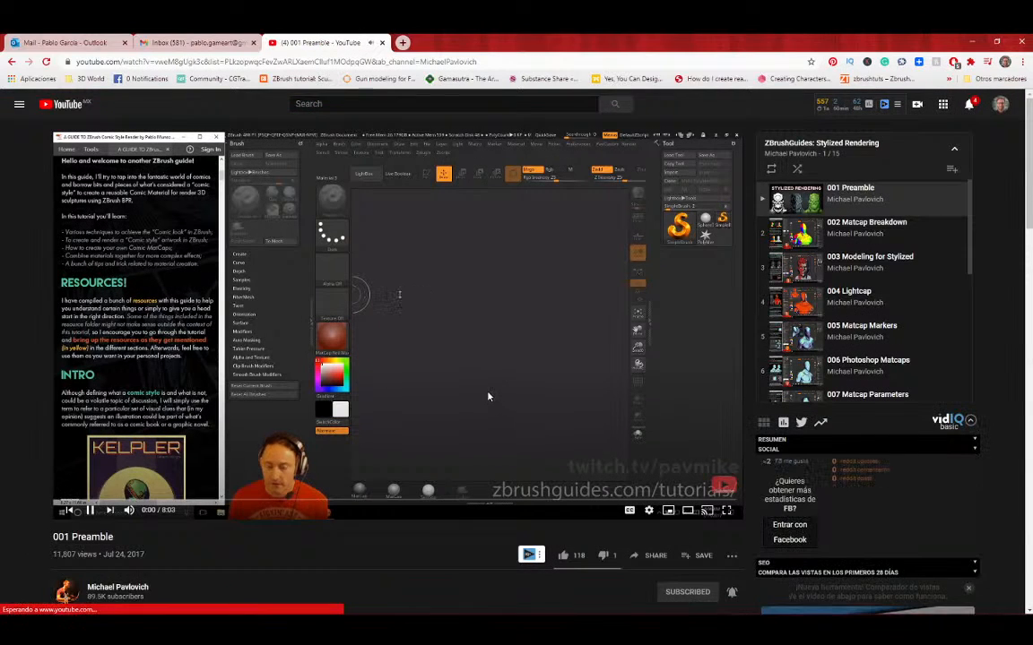
pyautogui.click(477, 380)
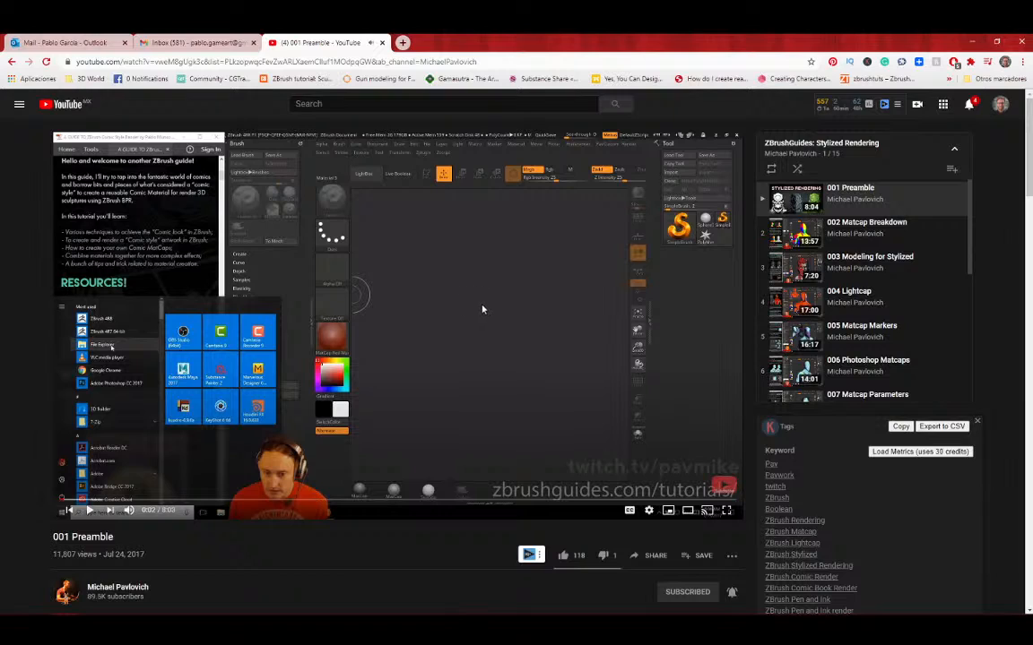
# Return to ZBrush and switch the active tool from the dog to DemoHead
pyautogui.click(207, 42)
pyautogui.click(74, 40)
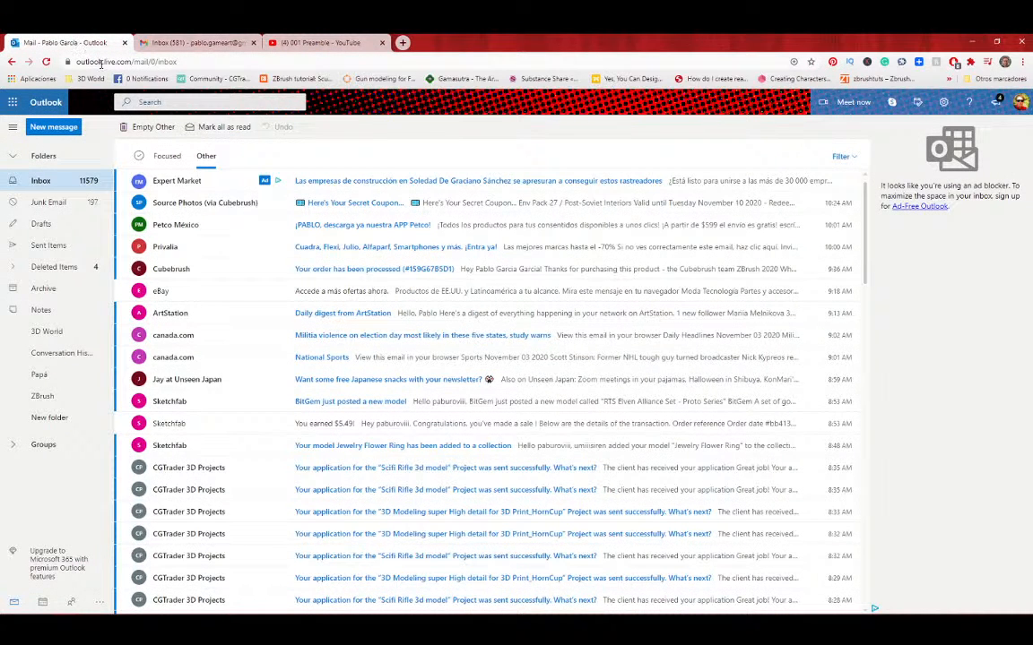
pyautogui.click(971, 42)
pyautogui.moveTo(715, 425); pyautogui.dragTo(735, 424)
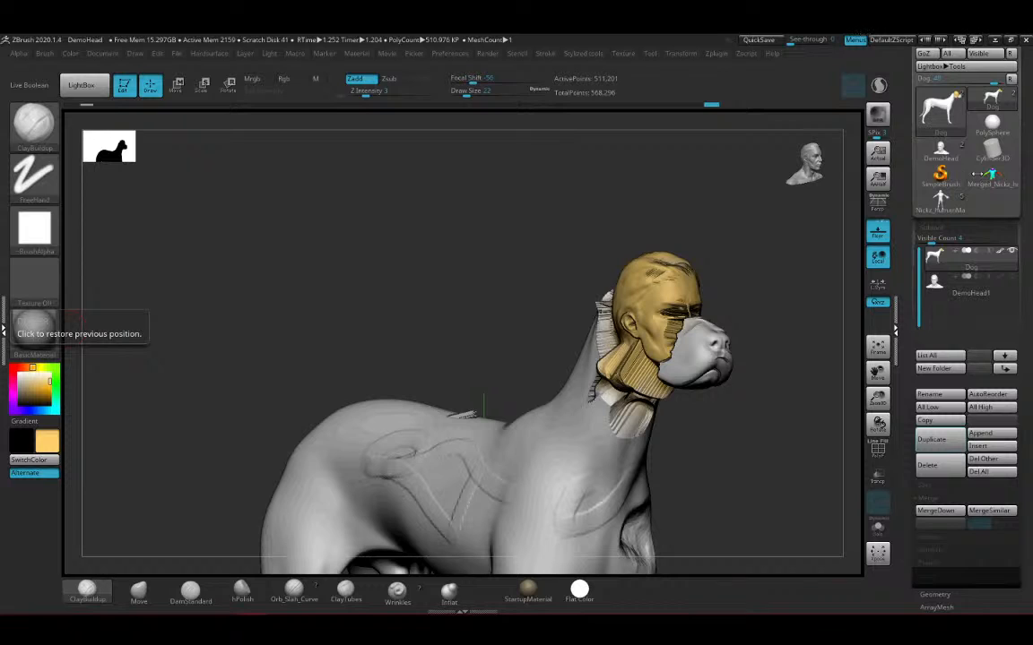
pyautogui.click(940, 148)
pyautogui.moveTo(511, 249)
pyautogui.mouseDown()
pyautogui.moveTo(652, 270)
pyautogui.moveTo(629, 270)
pyautogui.moveTo(754, 202)
pyautogui.moveTo(736, 257)
pyautogui.moveTo(777, 405)
pyautogui.moveTo(705, 258)
pyautogui.moveTo(726, 342)
pyautogui.moveTo(703, 339)
pyautogui.moveTo(701, 348)
pyautogui.mouseUp()
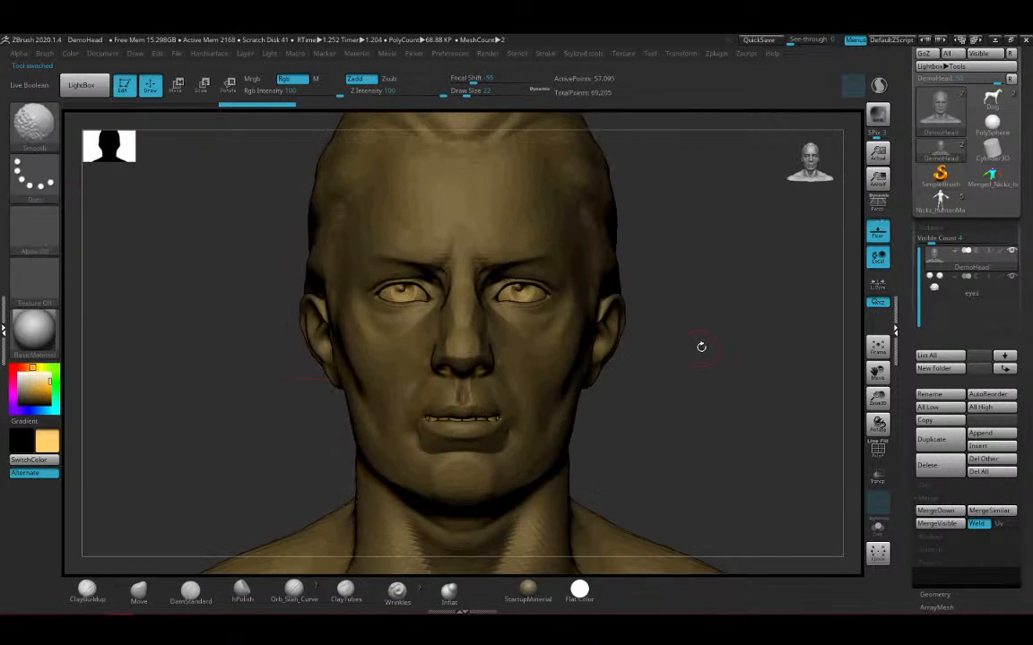
pyautogui.moveTo(701, 347)
pyautogui.keyDown('ctrl'); pyautogui.mouseDown(button='right')
pyautogui.moveTo(660, 346)
pyautogui.moveTo(683, 357)
pyautogui.moveTo(691, 312)
pyautogui.moveTo(681, 344)
pyautogui.mouseUp(button='right'); pyautogui.keyUp('ctrl')
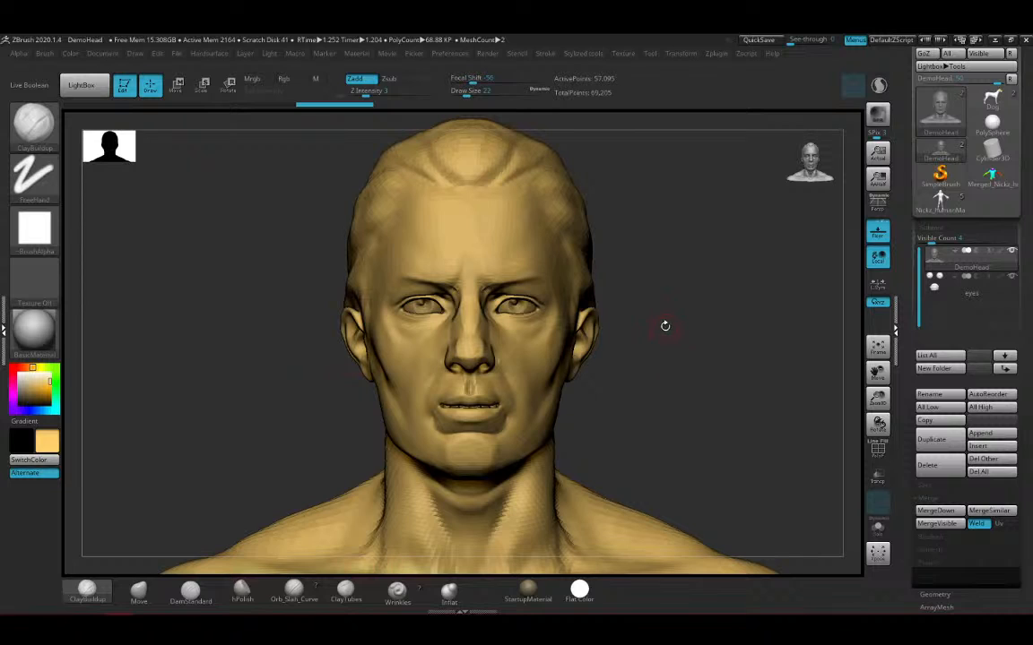
# Build up DemoHead's brows and cheekbones with symmetrical ClayBuildup strokes
pyautogui.moveTo(542, 270)
pyautogui.keyDown('ctrl'); pyautogui.mouseDown(button='right')
pyautogui.moveTo(577, 270)
pyautogui.moveTo(584, 285)
pyautogui.mouseUp(button='right'); pyautogui.keyUp('ctrl')
pyautogui.moveTo(499, 269)
pyautogui.mouseDown()
pyautogui.moveTo(570, 251)
pyautogui.moveTo(525, 268)
pyautogui.mouseUp()
pyautogui.moveTo(733, 253); pyautogui.dragTo(697, 240)
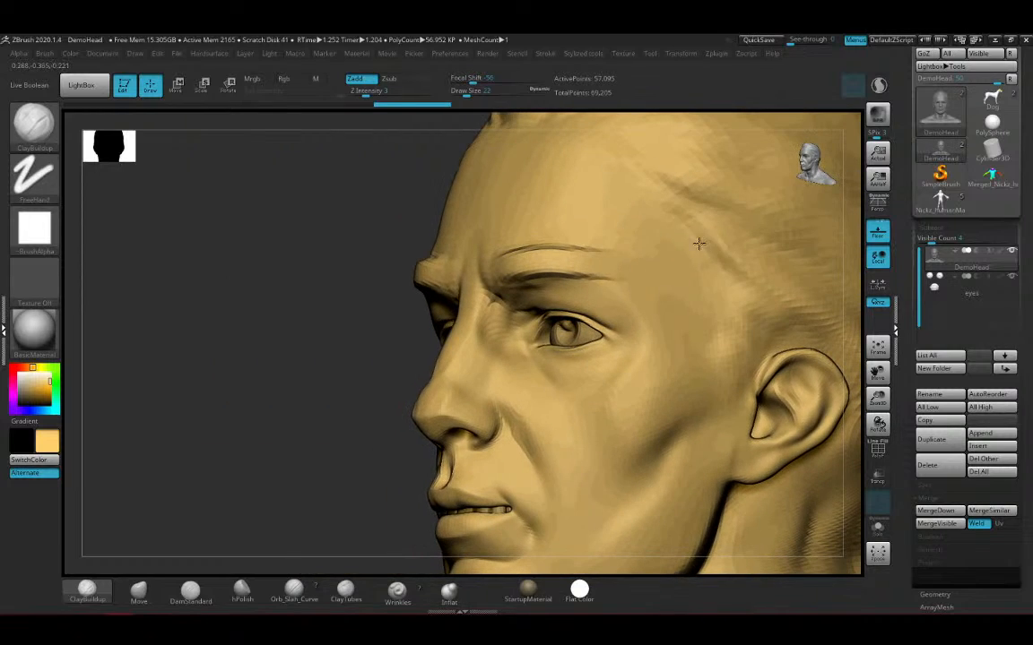
pyautogui.moveTo(642, 353)
pyautogui.mouseDown()
pyautogui.moveTo(578, 413)
pyautogui.moveTo(590, 434)
pyautogui.moveTo(670, 413)
pyautogui.moveTo(583, 421)
pyautogui.moveTo(618, 358)
pyautogui.moveTo(574, 394)
pyautogui.moveTo(633, 380)
pyautogui.moveTo(529, 421)
pyautogui.moveTo(538, 457)
pyautogui.moveTo(665, 413)
pyautogui.moveTo(574, 381)
pyautogui.moveTo(592, 334)
pyautogui.moveTo(538, 363)
pyautogui.moveTo(594, 405)
pyautogui.moveTo(546, 433)
pyautogui.moveTo(551, 444)
pyautogui.moveTo(556, 399)
pyautogui.moveTo(670, 414)
pyautogui.moveTo(610, 376)
pyautogui.moveTo(591, 350)
pyautogui.moveTo(618, 387)
pyautogui.mouseUp()
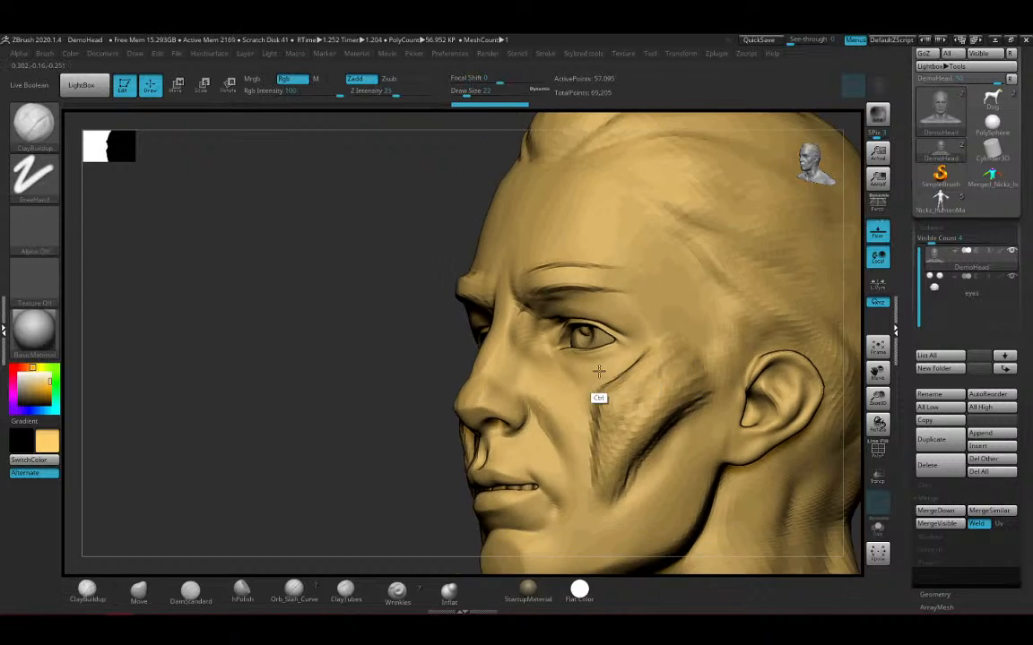
pyautogui.keyDown('ctrl'); pyautogui.moveTo(599, 371); pyautogui.dragTo(599, 345, button='right'); pyautogui.keyUp('ctrl')
pyautogui.moveTo(599, 345)
pyautogui.mouseDown(button='right')
pyautogui.moveTo(649, 424)
pyautogui.moveTo(650, 336)
pyautogui.moveTo(666, 360)
pyautogui.moveTo(771, 396)
pyautogui.mouseUp(button='right')
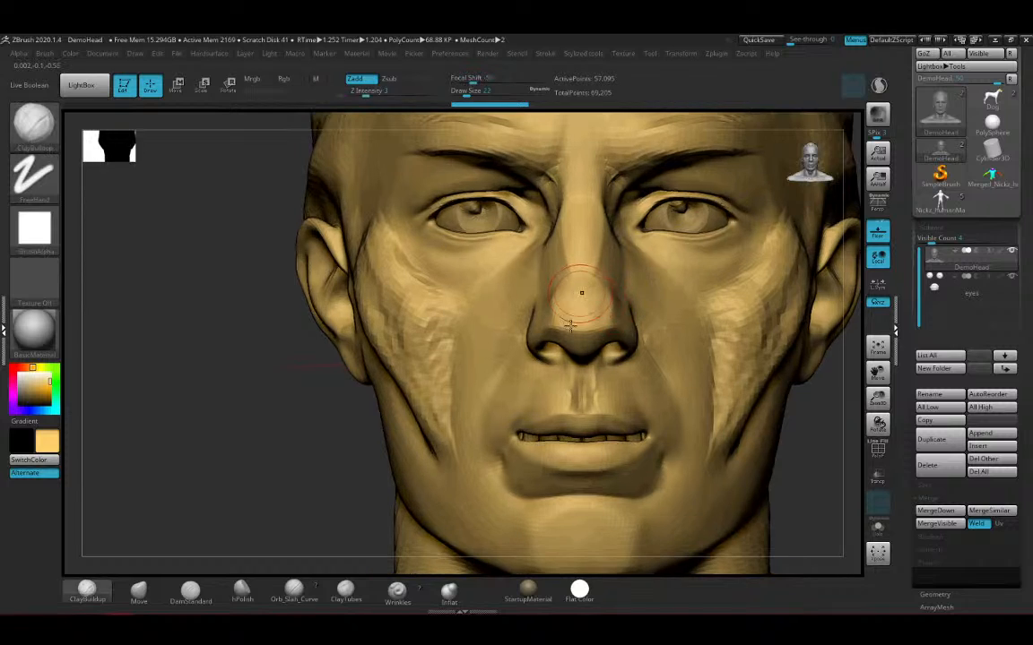
# Build up DemoHead's nose and brow centre, then add volume to the chin with a draw size of 35
pyautogui.moveTo(565, 318)
pyautogui.mouseDown()
pyautogui.moveTo(529, 269)
pyautogui.moveTo(583, 313)
pyautogui.moveTo(574, 309)
pyautogui.moveTo(583, 292)
pyautogui.moveTo(577, 213)
pyautogui.moveTo(529, 184)
pyautogui.moveTo(524, 134)
pyautogui.moveTo(543, 143)
pyautogui.mouseUp()
pyautogui.press('ctrl')
pyautogui.moveTo(779, 404)
pyautogui.mouseDown()
pyautogui.moveTo(724, 410)
pyautogui.moveTo(743, 401)
pyautogui.moveTo(728, 348)
pyautogui.mouseUp()
pyautogui.press('space')
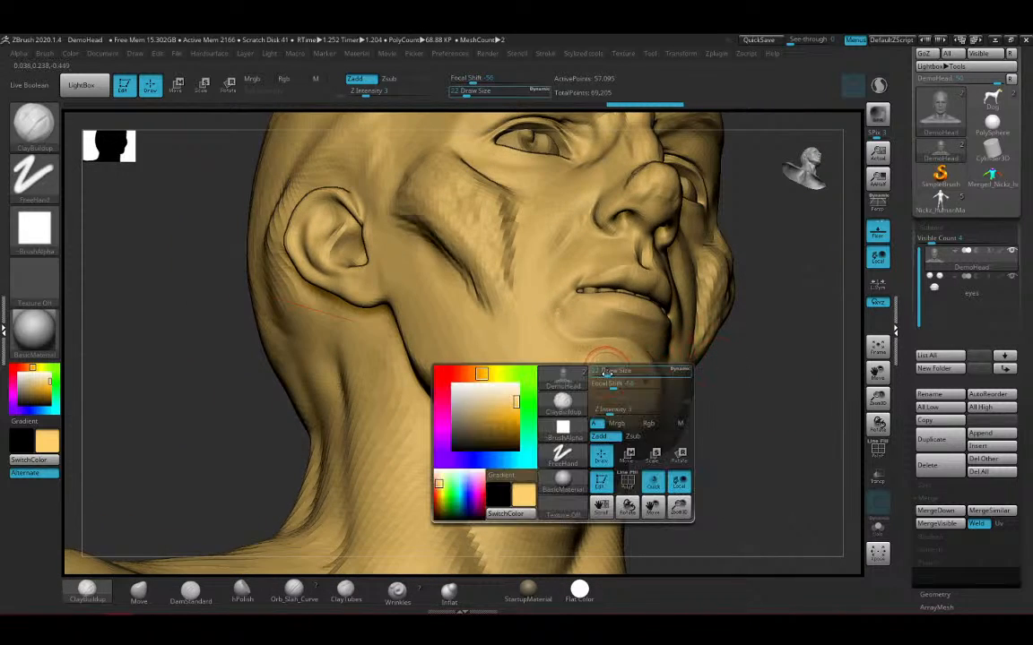
pyautogui.moveTo(615, 372)
pyautogui.mouseDown()
pyautogui.moveTo(615, 362)
pyautogui.moveTo(618, 398)
pyautogui.moveTo(606, 365)
pyautogui.moveTo(640, 385)
pyautogui.moveTo(644, 420)
pyautogui.mouseUp()
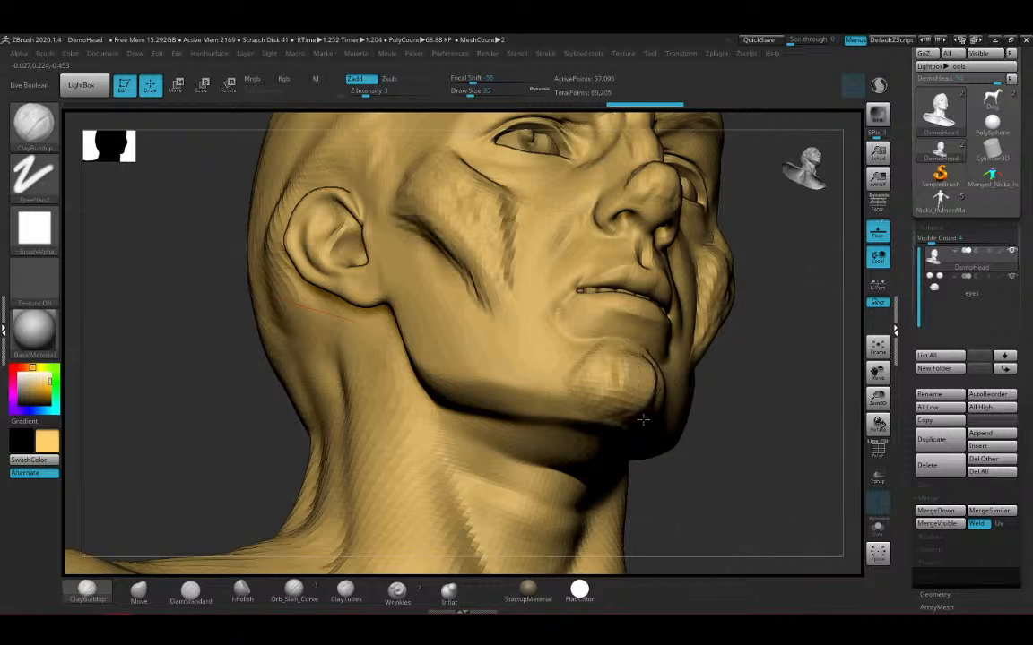
pyautogui.moveTo(776, 369)
pyautogui.mouseDown()
pyautogui.moveTo(742, 402)
pyautogui.moveTo(732, 349)
pyautogui.mouseUp()
pyautogui.keyDown('ctrl'); pyautogui.moveTo(733, 349); pyautogui.dragTo(777, 348, button='right'); pyautogui.keyUp('ctrl')
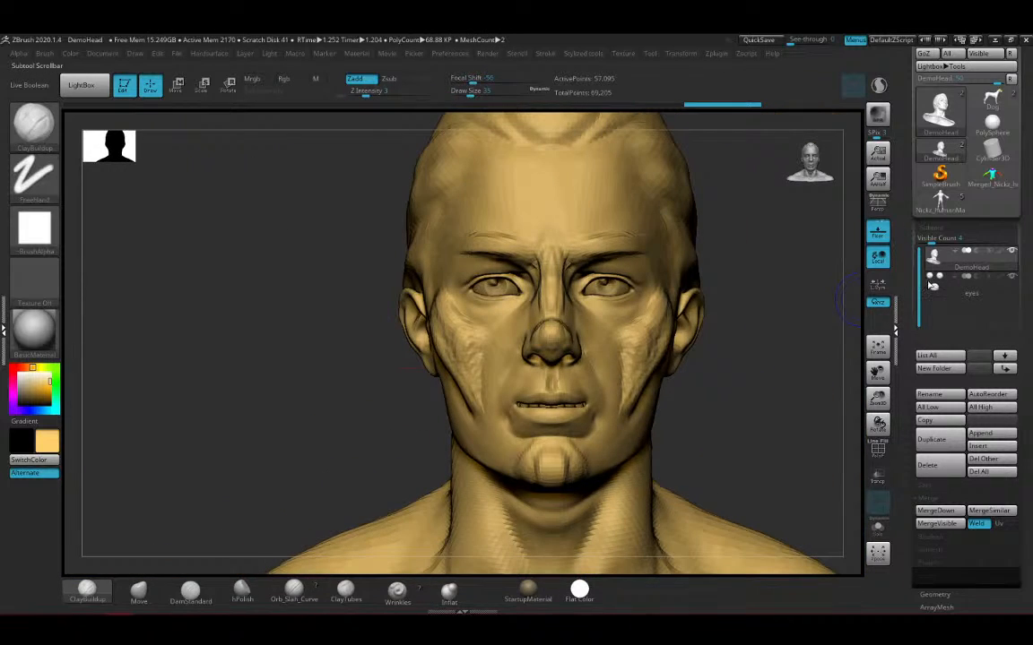
# Subdivide DemoHead up to subdivision level 6 and set the current colour to white
pyautogui.click(937, 229)
pyautogui.click(942, 239)
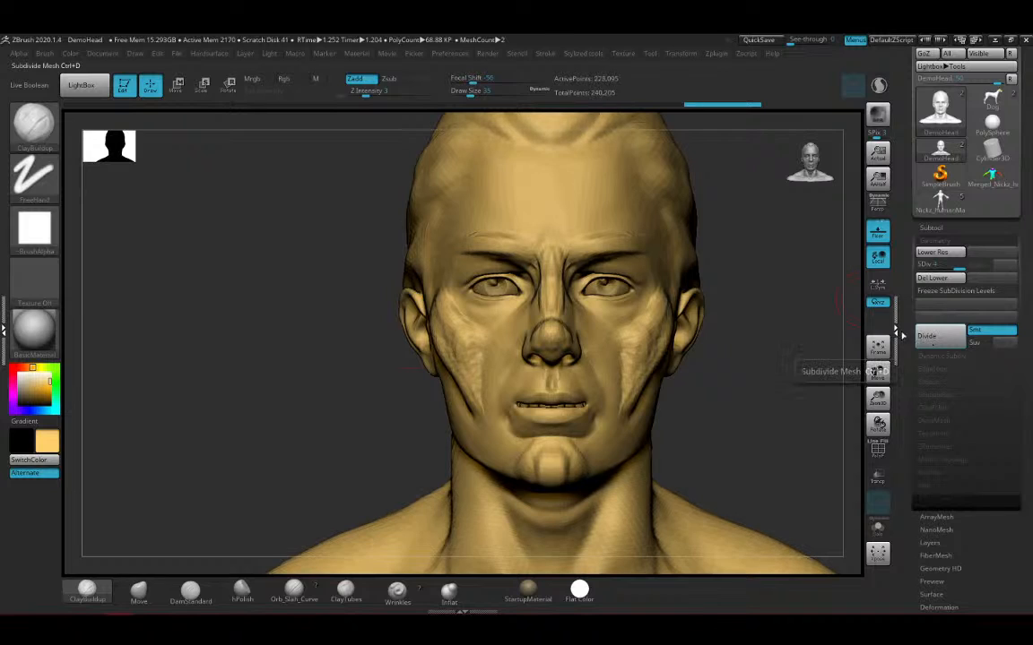
pyautogui.click(28, 379)
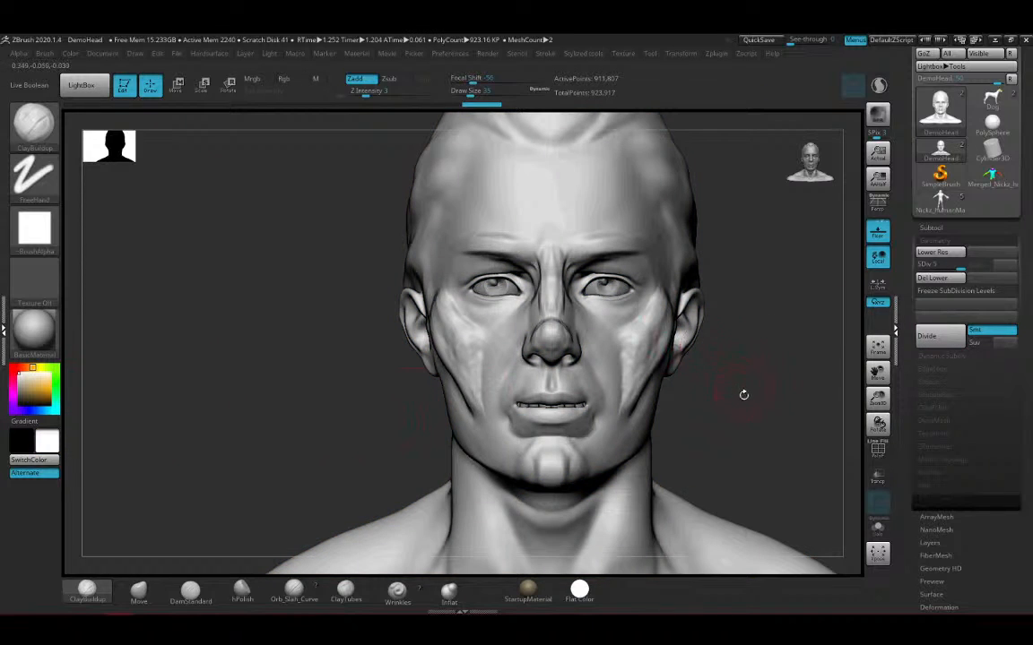
pyautogui.keyDown('shift'); pyautogui.moveTo(742, 394); pyautogui.dragTo(803, 388, button='right'); pyautogui.keyUp('shift')
pyautogui.moveTo(803, 389); pyautogui.dragTo(719, 385)
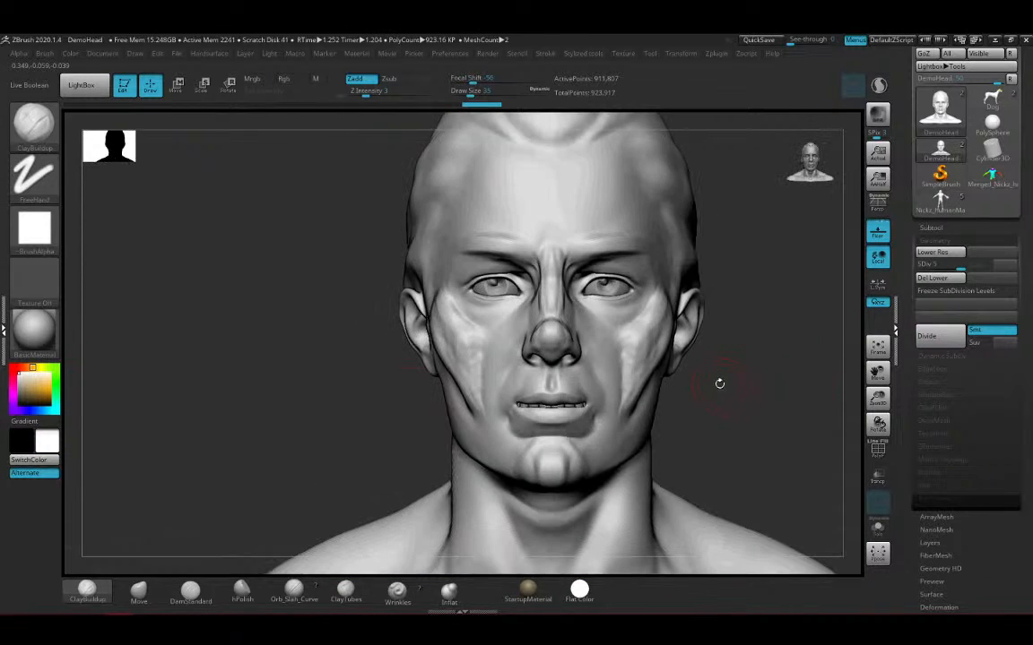
pyautogui.click(930, 343)
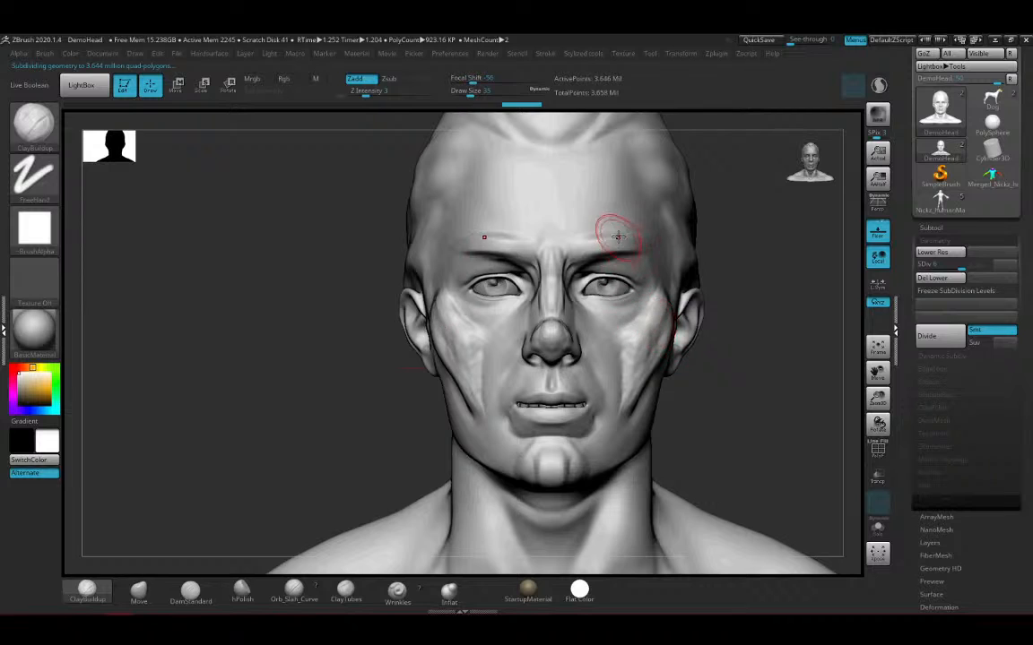
# Sculpt a symmetrical pair of large rounded horn-like bumps at DemoHead's upper forehead with ClayBuildup
pyautogui.moveTo(611, 230); pyautogui.dragTo(715, 267, button='right')
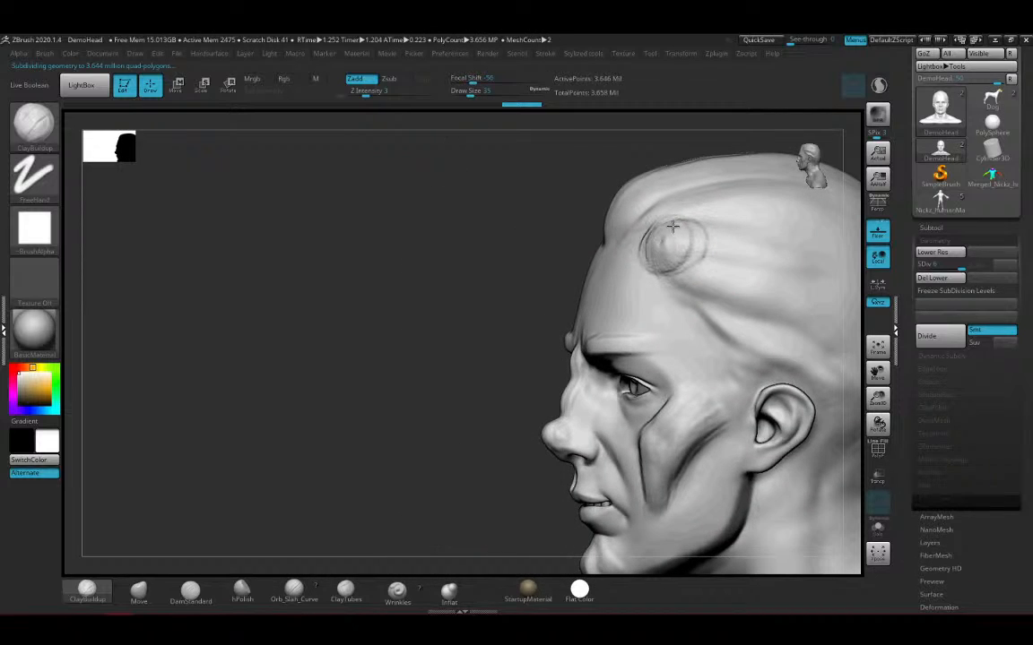
pyautogui.moveTo(673, 225)
pyautogui.mouseDown(button='right')
pyautogui.moveTo(646, 242)
pyautogui.moveTo(693, 244)
pyautogui.moveTo(666, 231)
pyautogui.mouseUp(button='right')
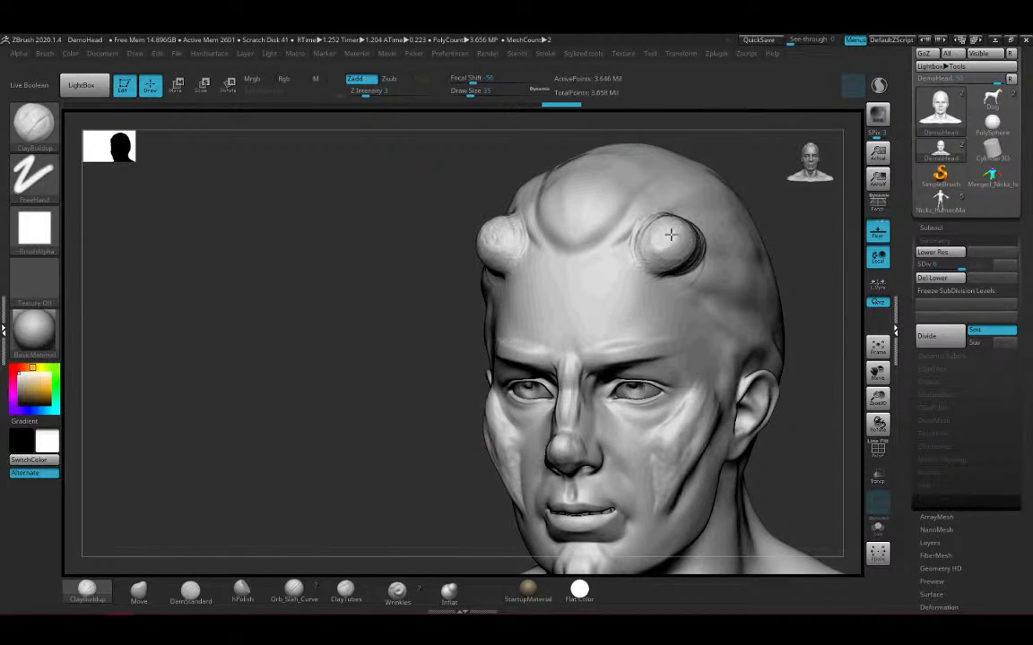
pyautogui.moveTo(802, 275); pyautogui.dragTo(671, 242, button='right')
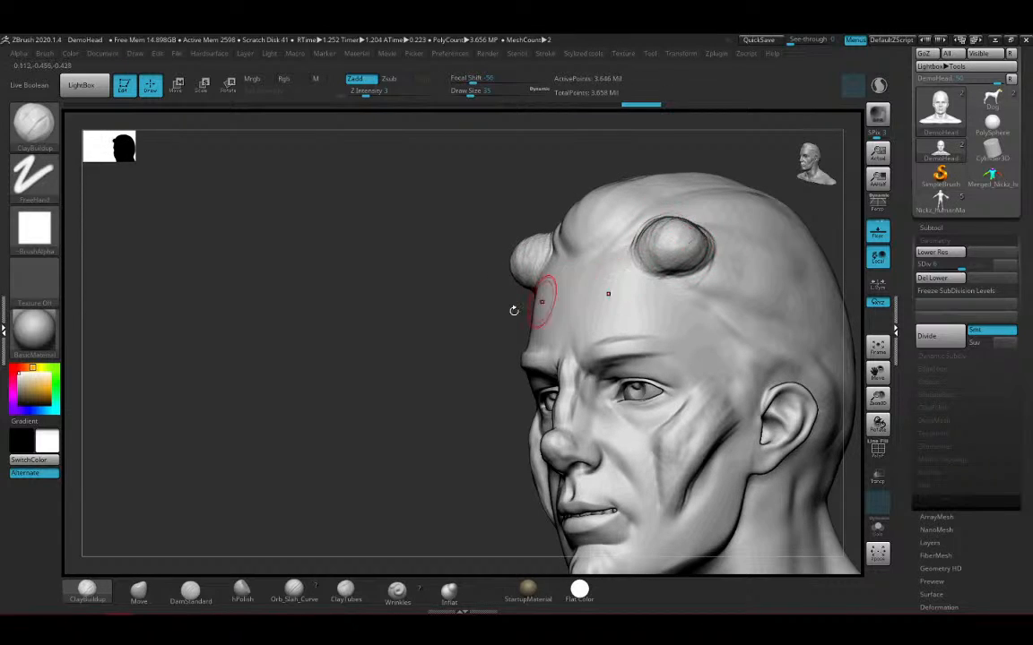
pyautogui.moveTo(514, 307); pyautogui.dragTo(743, 337, button='right')
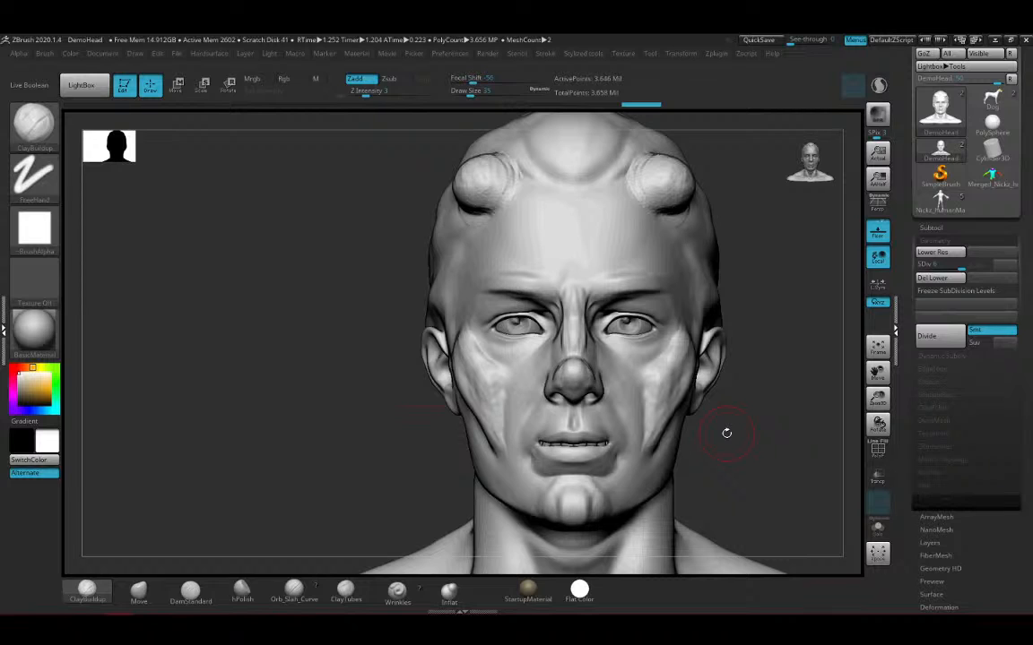
# Reduce the draw size to 14 and sculpt a ring of small rounded bumps around a central bump on DemoHead's forehead
pyautogui.moveTo(645, 264)
pyautogui.keyDown('alt'); pyautogui.mouseDown(button='right')
pyautogui.moveTo(666, 320)
pyautogui.moveTo(691, 300)
pyautogui.moveTo(650, 295)
pyautogui.mouseUp(button='right'); pyautogui.keyUp('alt')
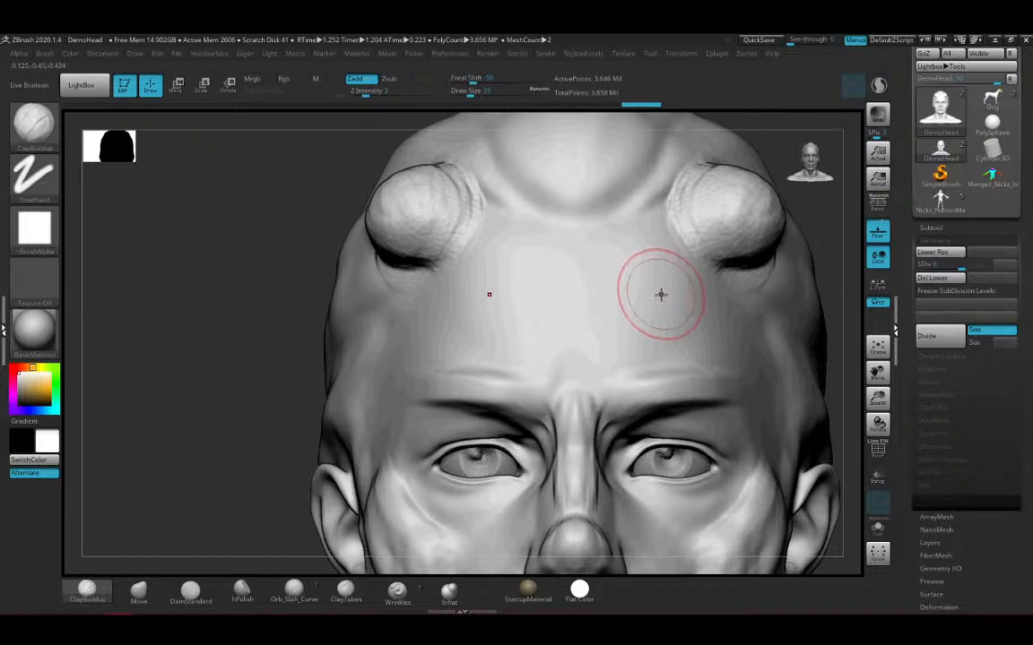
pyautogui.press('space')
pyautogui.moveTo(659, 293)
pyautogui.mouseDown()
pyautogui.moveTo(639, 300)
pyautogui.moveTo(628, 290)
pyautogui.mouseUp()
pyautogui.moveTo(637, 342)
pyautogui.mouseDown()
pyautogui.moveTo(622, 346)
pyautogui.moveTo(574, 298)
pyautogui.moveTo(609, 267)
pyautogui.moveTo(598, 265)
pyautogui.mouseUp()
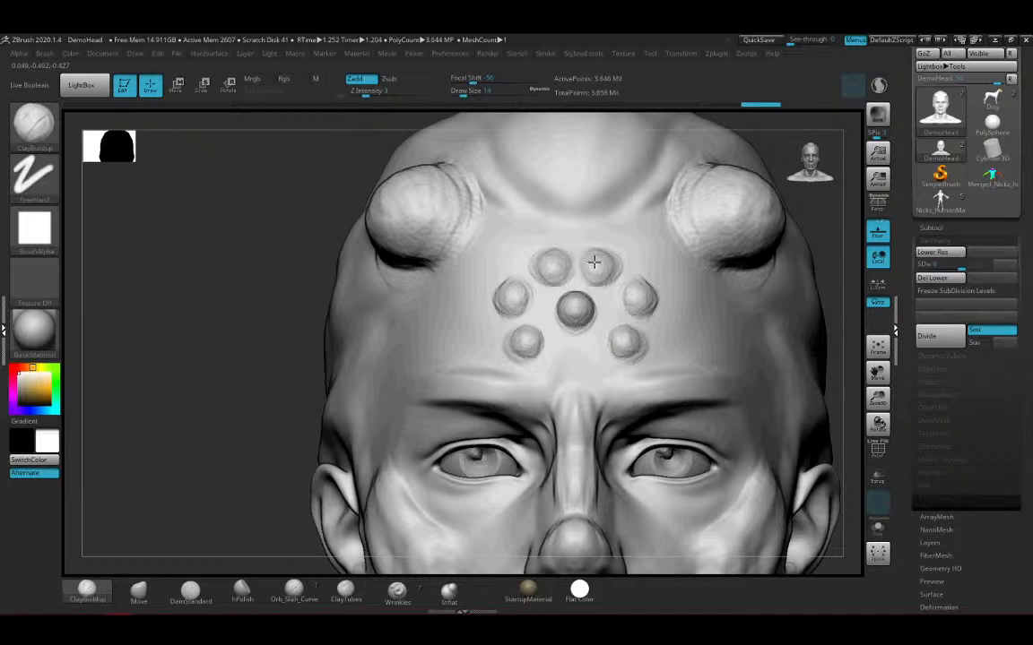
pyautogui.moveTo(581, 352)
pyautogui.mouseDown()
pyautogui.moveTo(577, 362)
pyautogui.moveTo(577, 346)
pyautogui.mouseUp()
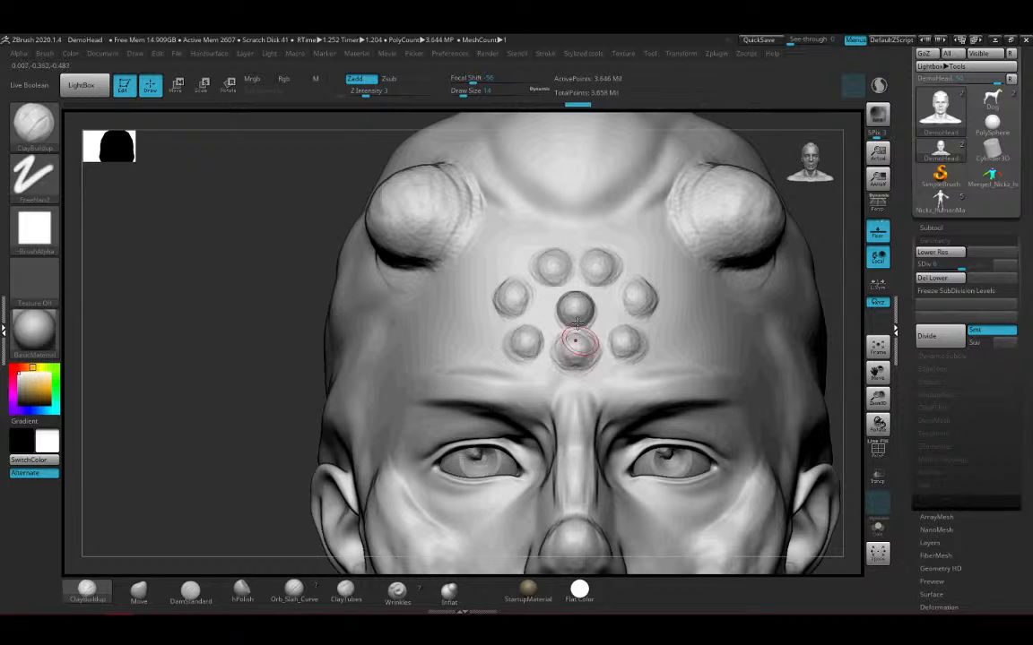
# Switch the sculpting brush to XTractor
pyautogui.press('b')
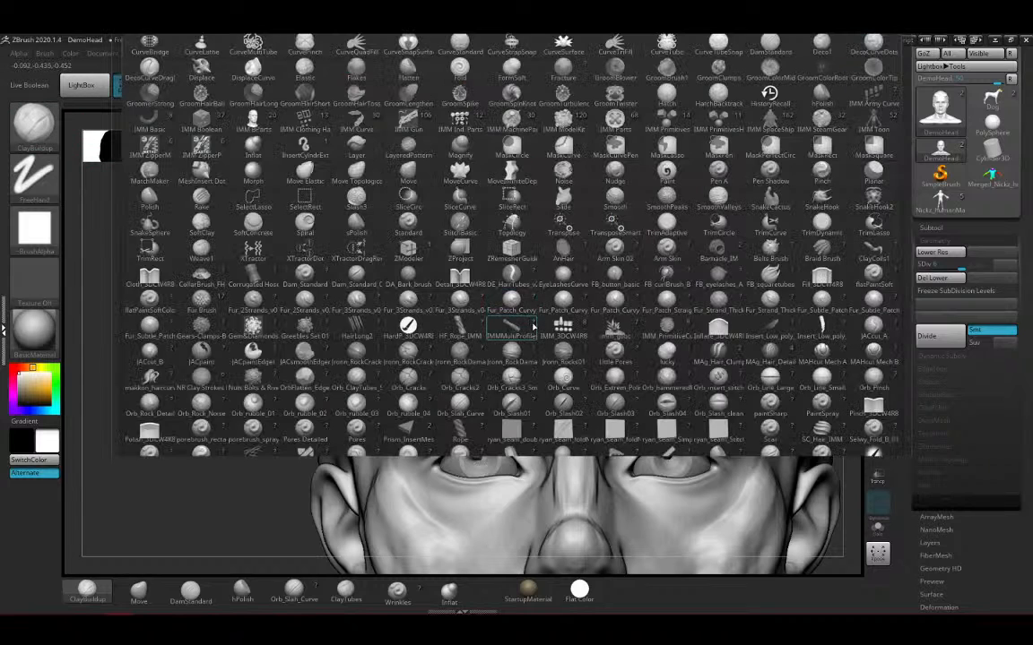
pyautogui.press('x')
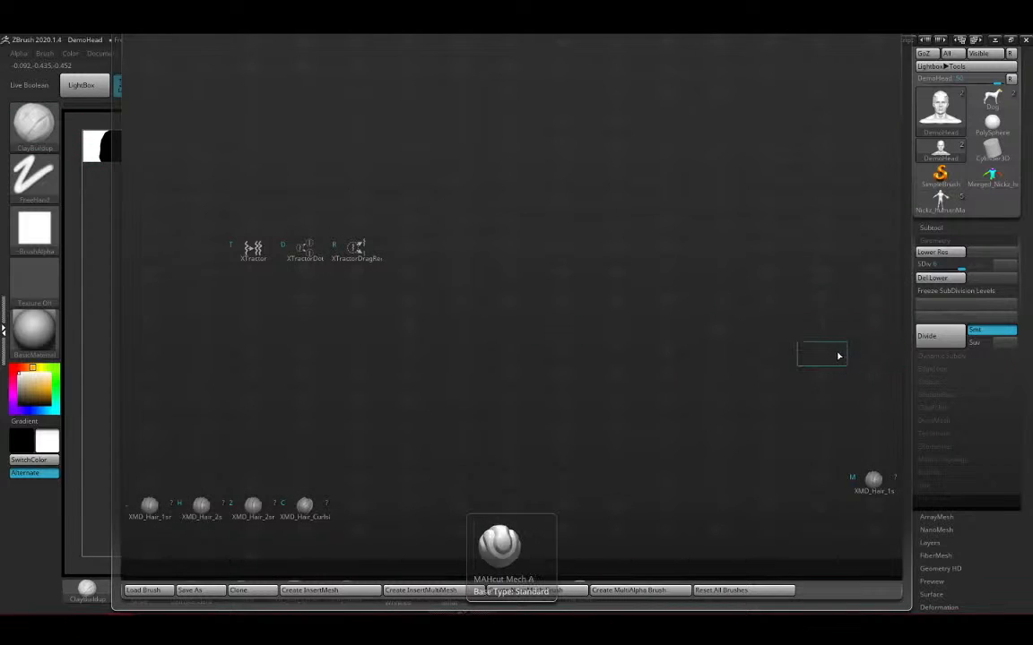
pyautogui.click(252, 249)
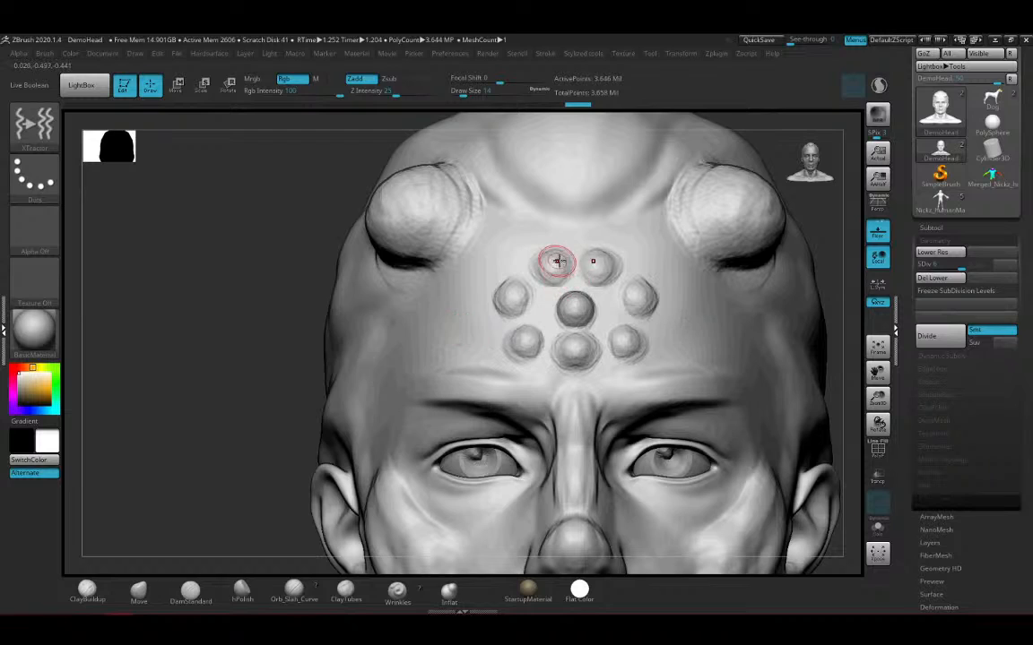
# Try tracing the ring of forehead bumps with XTractor strokes, using a draw size of 27 for the second attempt
pyautogui.moveTo(556, 263)
pyautogui.mouseDown()
pyautogui.moveTo(507, 307)
pyautogui.moveTo(538, 281)
pyautogui.mouseUp()
pyautogui.hotkey('ctrl', 'z')
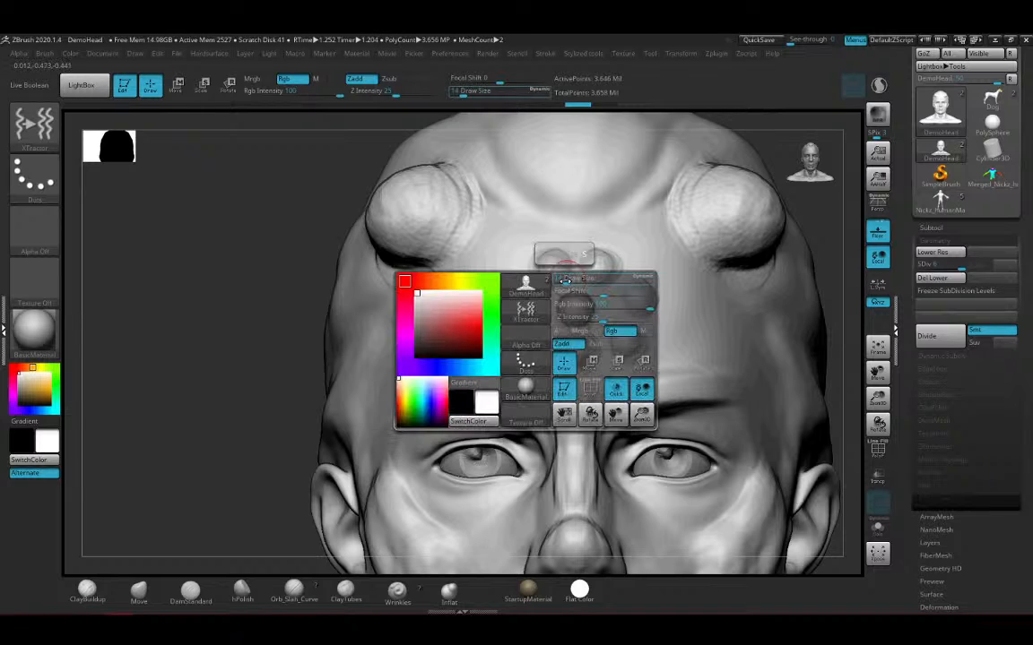
pyautogui.press('space')
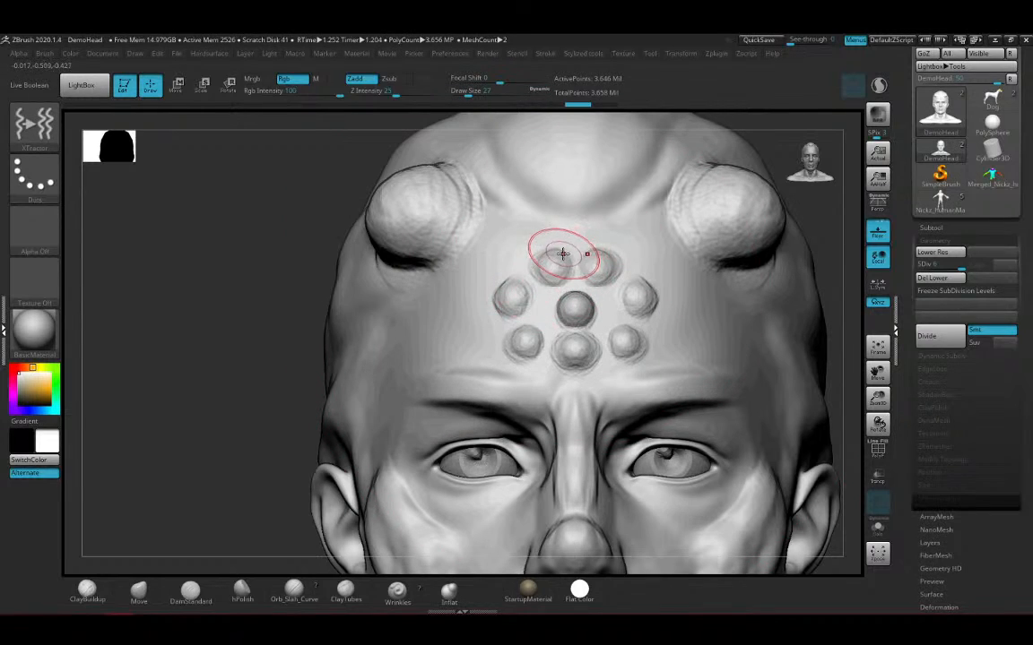
pyautogui.moveTo(559, 254)
pyautogui.mouseDown()
pyautogui.moveTo(509, 301)
pyautogui.moveTo(526, 345)
pyautogui.mouseUp()
pyautogui.hotkey('ctrl', 'z')
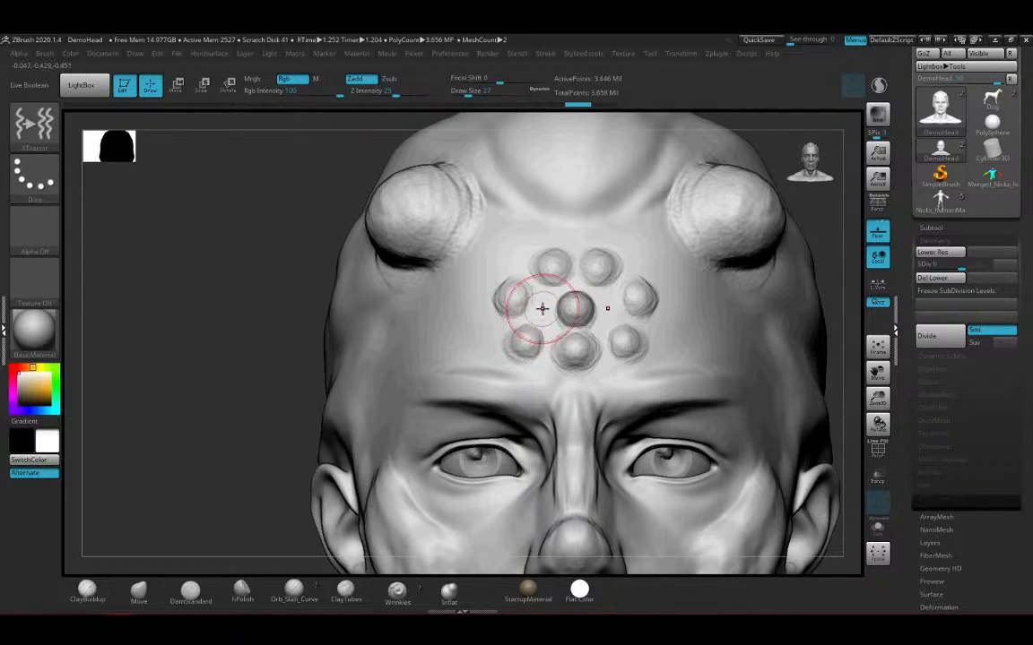